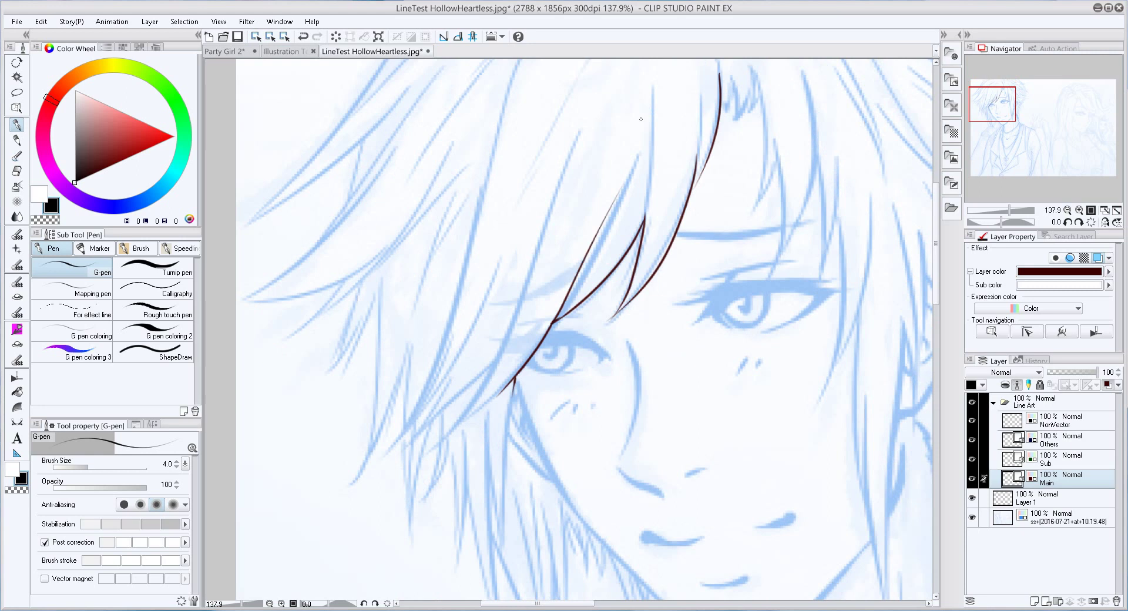
Ink the long inner hair strands of the side-swept bangs on the Sub layer, undoing the last stroke
key("alt+]")
left_click_drag(557, 319, 649, 65)
scroll(587, 247, "up", 5)
mouse_move(350, 400)
left_mouse_down()
mouse_move(579, 197)
mouse_move(376, 578)
left_mouse_up()
left_click_drag(575, 237, 446, 555)
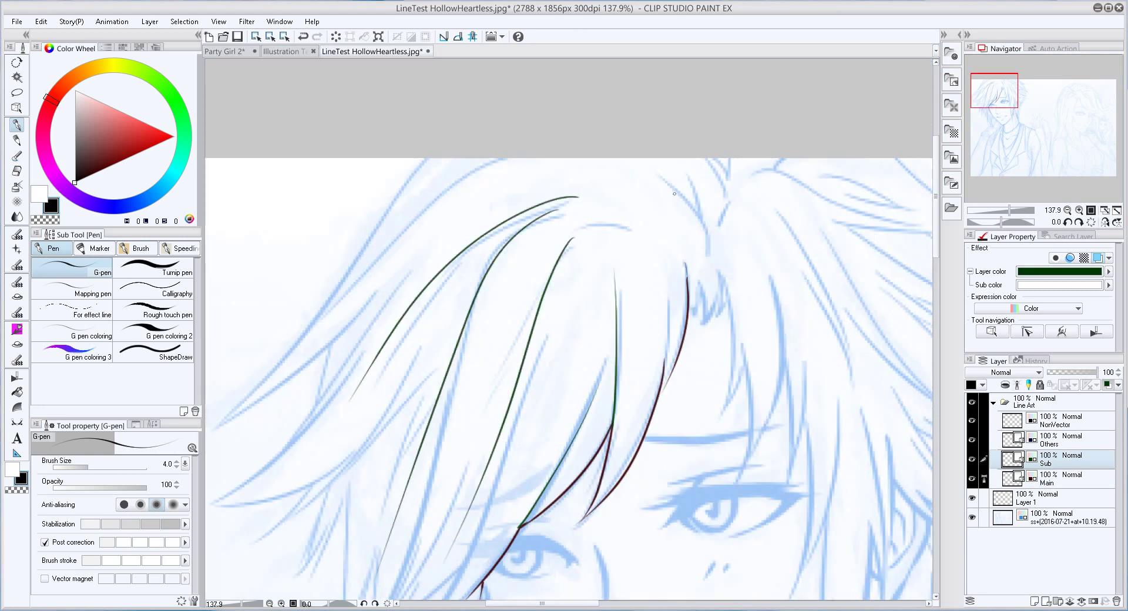
key("ctrl+z")
Ink the jagged central fringe tips and the pointed fringe strands over the forehead on the Main layer
key("alt+[")
left_click_drag(715, 306, 720, 417)
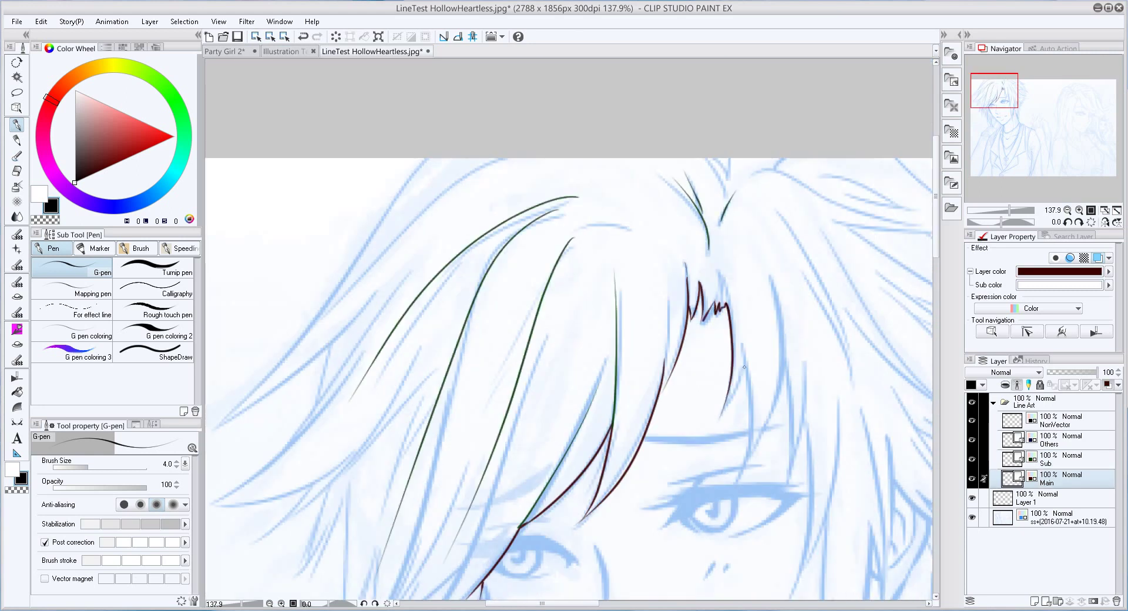
mouse_move(781, 345)
left_mouse_down()
mouse_move(734, 491)
mouse_move(699, 141)
left_mouse_up()
left_click_drag(749, 173, 705, 399)
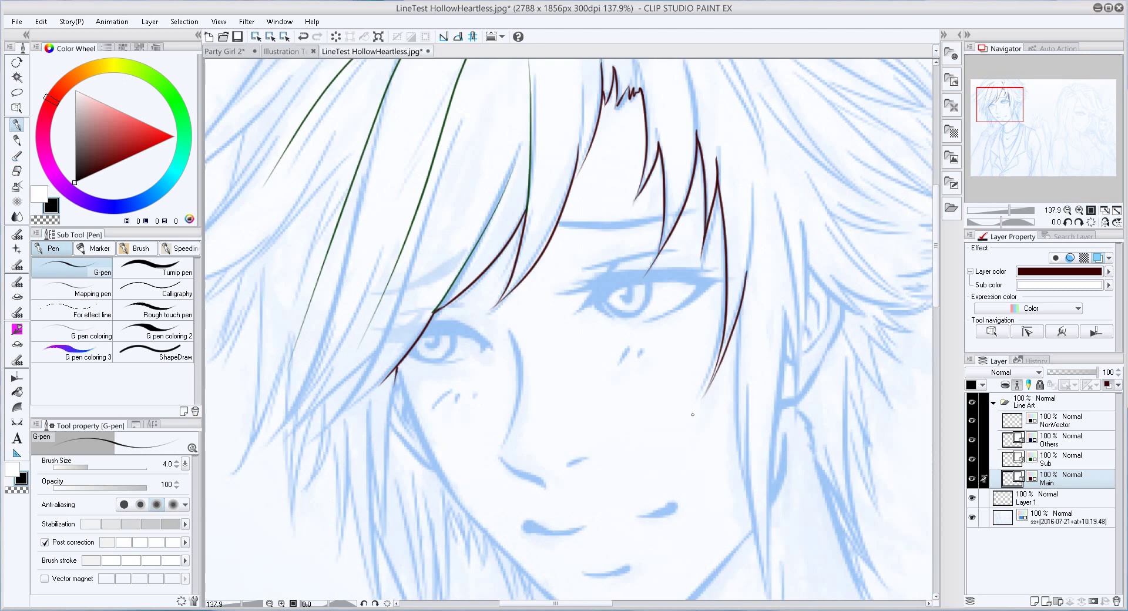
Ink the long pointed side locks hanging between the eye and the ear
left_click_drag(746, 276, 751, 505)
left_click_drag(750, 396, 751, 507)
left_click_drag(752, 508, 729, 364)
left_click_drag(758, 168, 749, 436)
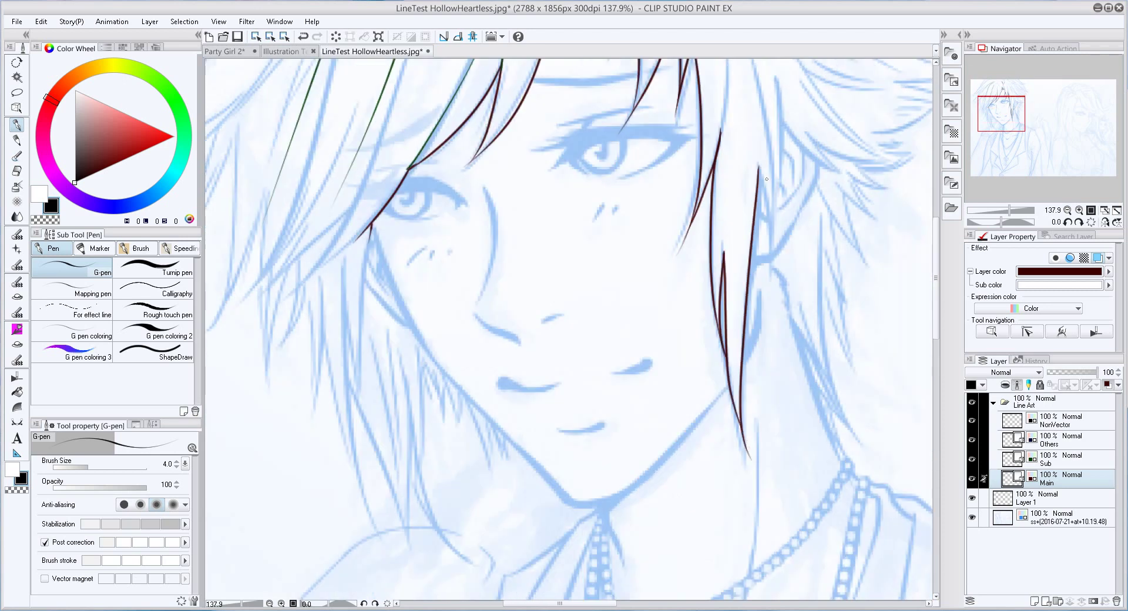
left_click_drag(767, 179, 762, 290)
Ink the right ear, with its outer contour on the Main layer and its inner fold on the Sub layer
left_click_drag(815, 183, 821, 164)
key("alt+bracketright")
left_click_drag(803, 150, 778, 216)
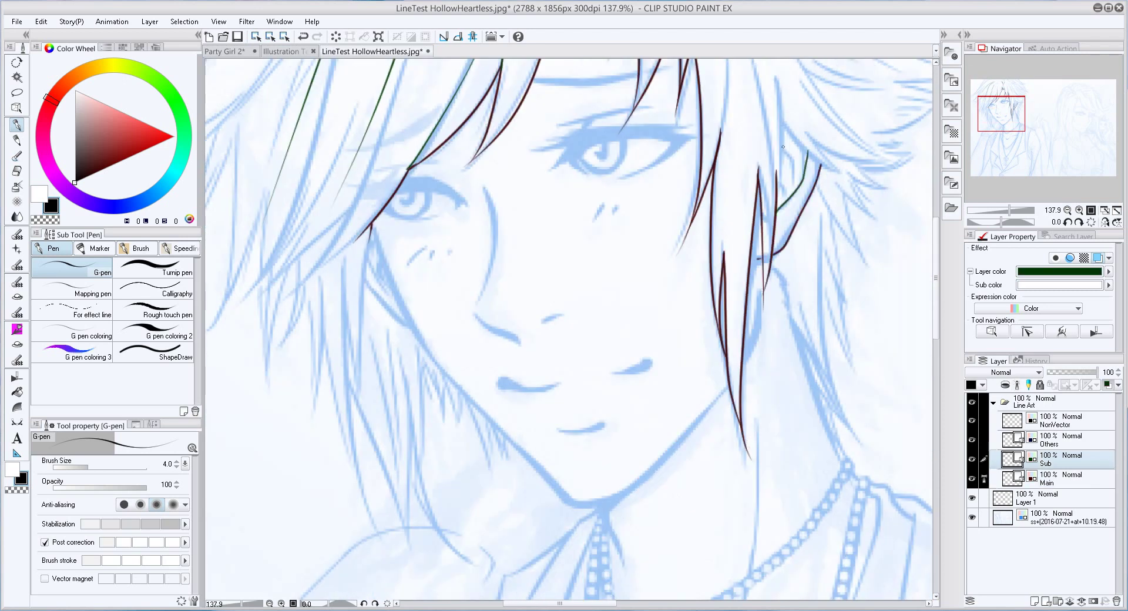
key("alt+bracketleft")
mouse_move(782, 146)
left_mouse_down()
mouse_move(767, 245)
mouse_move(787, 77)
left_mouse_up()
Ink the short line behind the left cheek on Main, then the cheek contour, using Sub for its upper part and Main below
left_click_drag(367, 239, 420, 288)
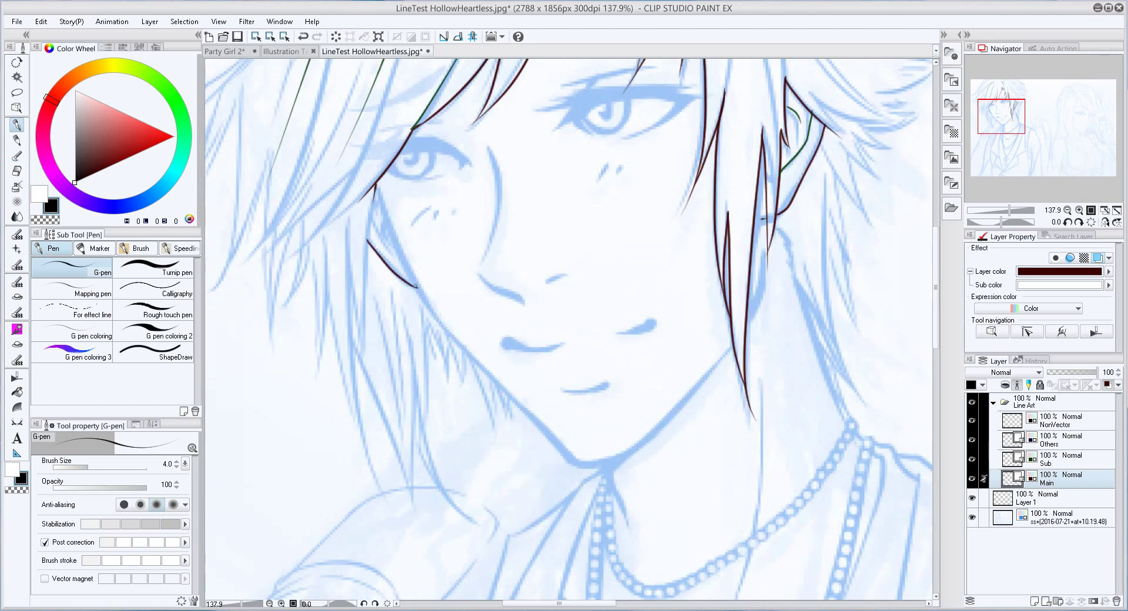
key("alt+bracketright")
mouse_move(376, 187)
left_mouse_down()
mouse_move(421, 292)
mouse_move(541, 424)
left_mouse_up()
key("alt+bracketleft")
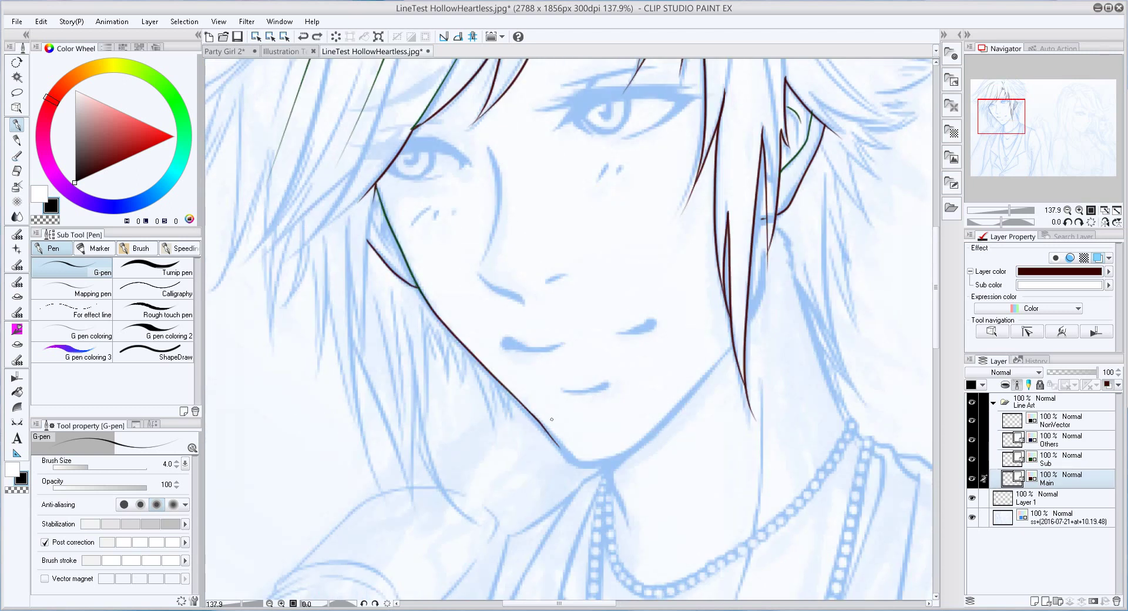
Rotate the canvas to 75 degrees and ink the chin and jawline with brush size 7
key("asciicircum")
key("asciicircum")
key("asciicircum")
key("asciicircum")
key("asciicircum")
key("bracketright")
key("bracketright")
key("bracketright")
left_click_drag(458, 288, 568, 385)
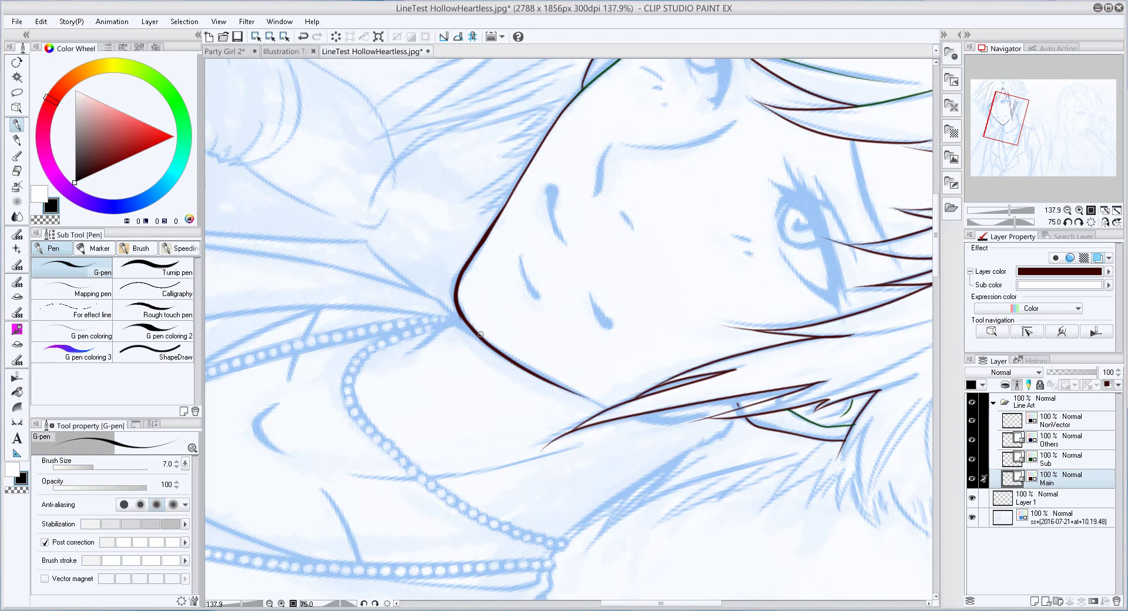
Return the canvas rotation to 0 and ink the necklace pendant's outline with brush size 3, undoing the last stroke
key("minus")
key("minus")
key("minus")
key("minus")
key("minus")
scroll(591, 336, "down", 10)
key("bracketleft")
key("bracketleft")
key("bracketleft")
key("bracketleft")
key("ctrl+z")
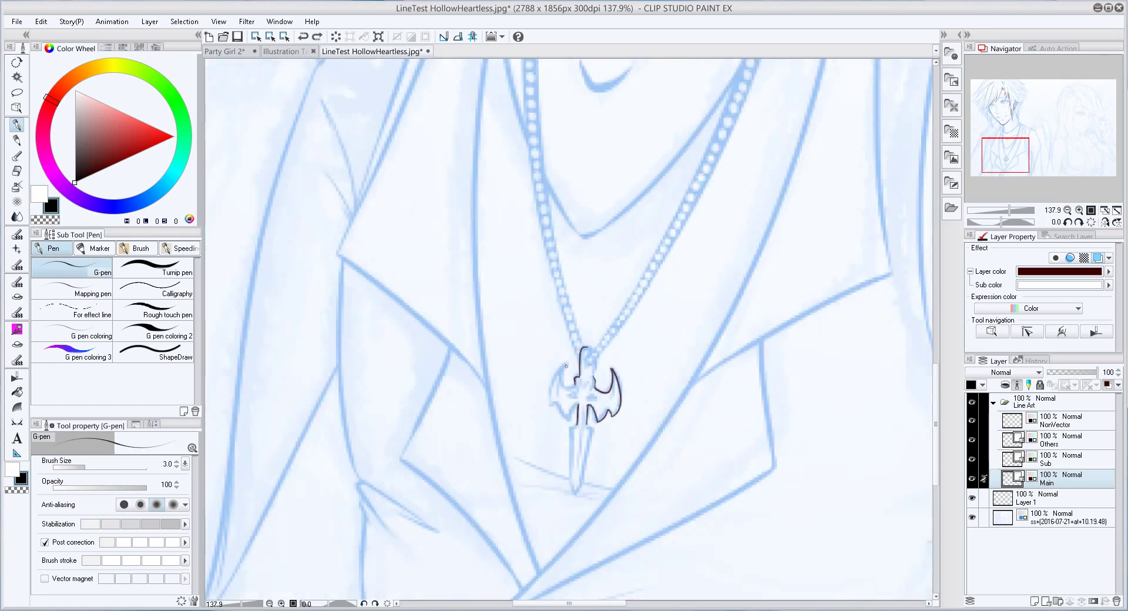
scroll(592, 377, "up", 5)
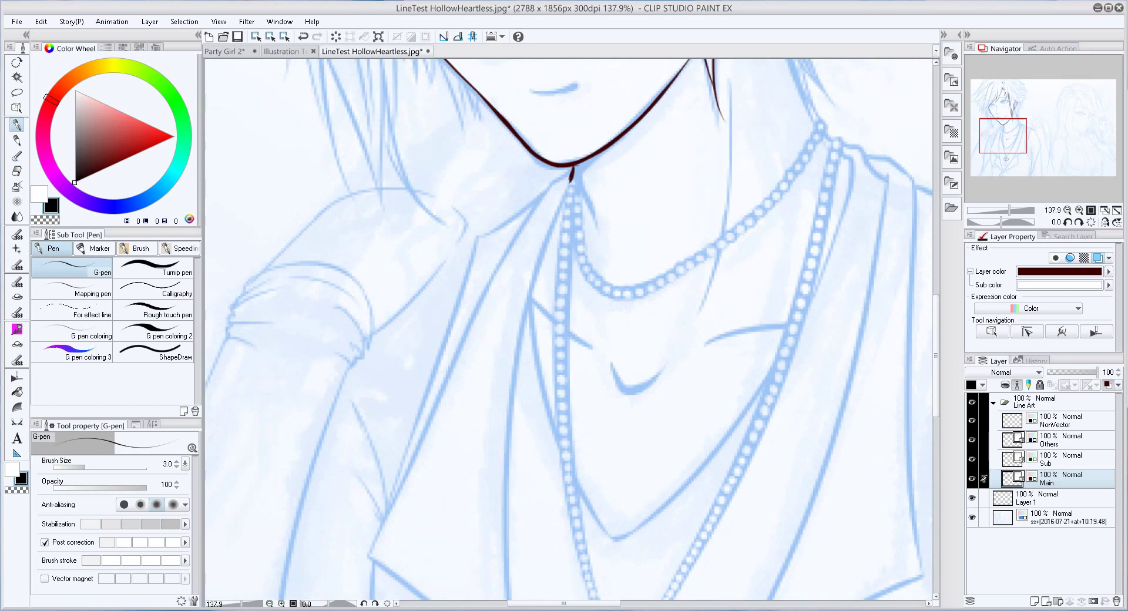
Draw a row of small overlapping circles with the Ellipse tool as beads along the short necklace up to the shoulder
key("u")
key("u")
mouse_move(712, 238)
left_mouse_down()
mouse_move(725, 250)
mouse_move(756, 227)
left_mouse_up()
left_click_drag(754, 206, 766, 218)
left_click(760, 210)
scroll(760, 210, "up", 3)
left_click_drag(617, 350, 639, 373)
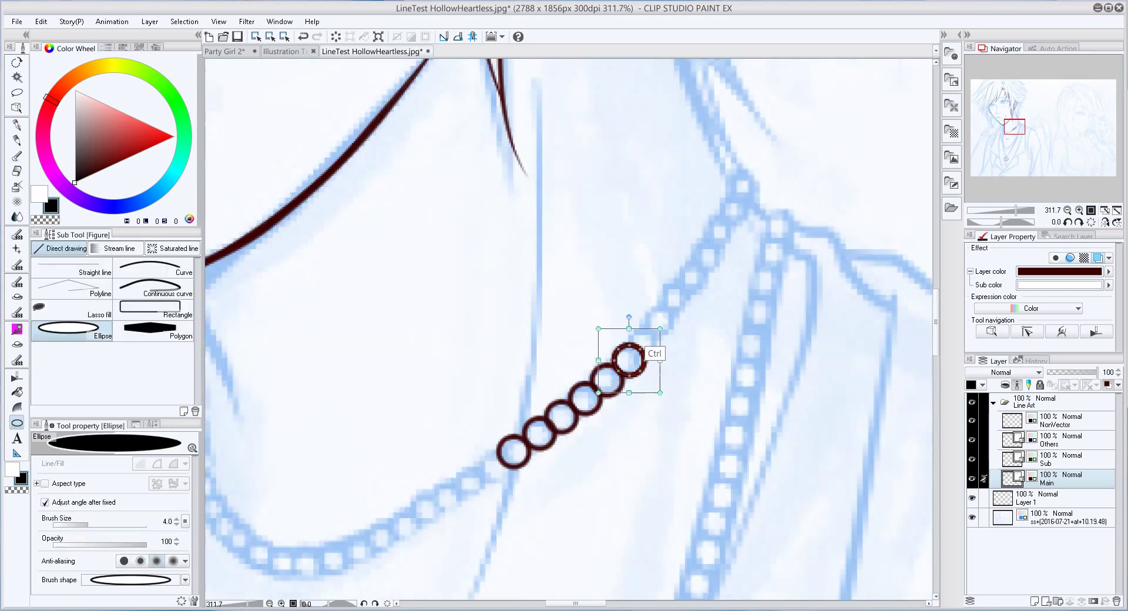
left_click_drag(636, 323, 658, 346)
left_click_drag(651, 306, 674, 328)
left_click_drag(675, 277, 697, 299)
left_click_drag(698, 251, 721, 273)
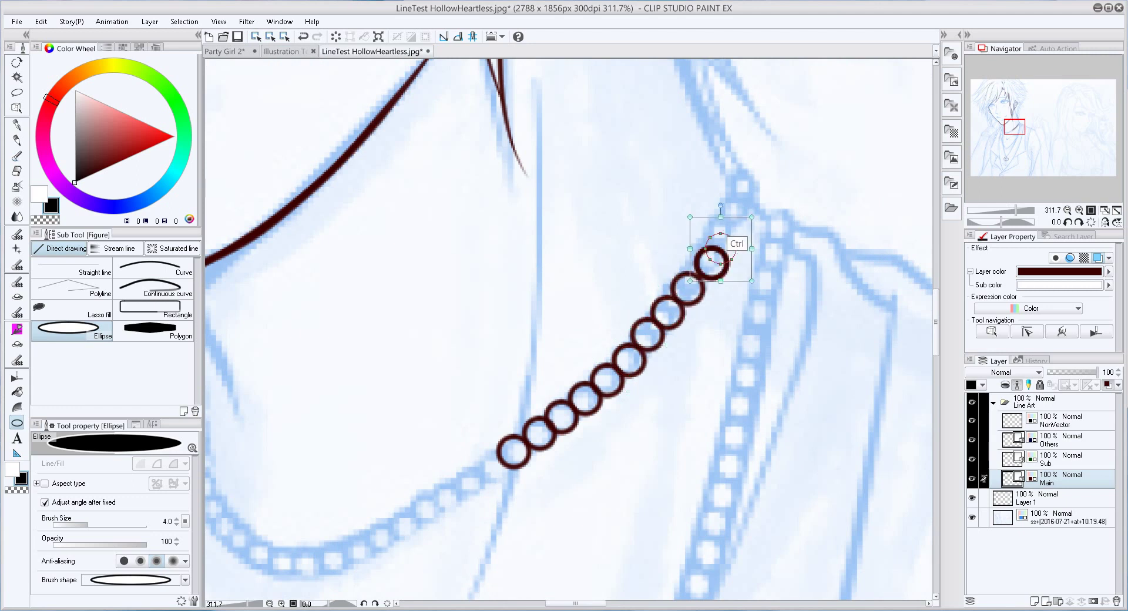
left_click_drag(712, 223, 734, 246)
left_click_drag(721, 202, 743, 225)
left_click_drag(732, 181, 754, 203)
Continue the row of beads along the rest of the short necklace sketch up to beneath the chin
key("e")
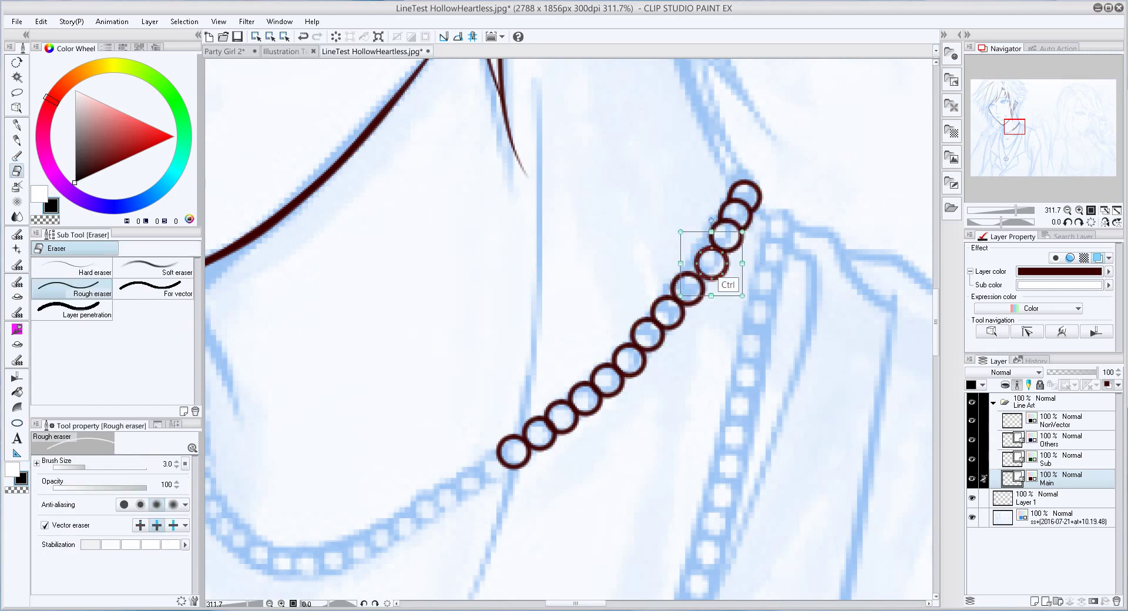
left_click_drag(699, 277, 309, 540)
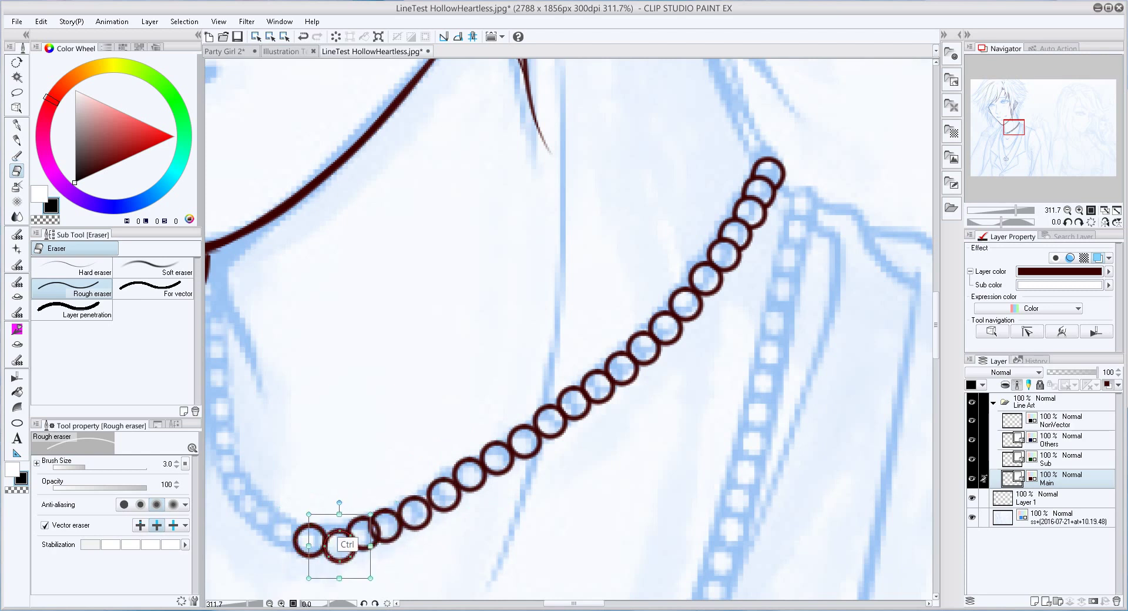
left_click_drag(404, 452, 471, 423)
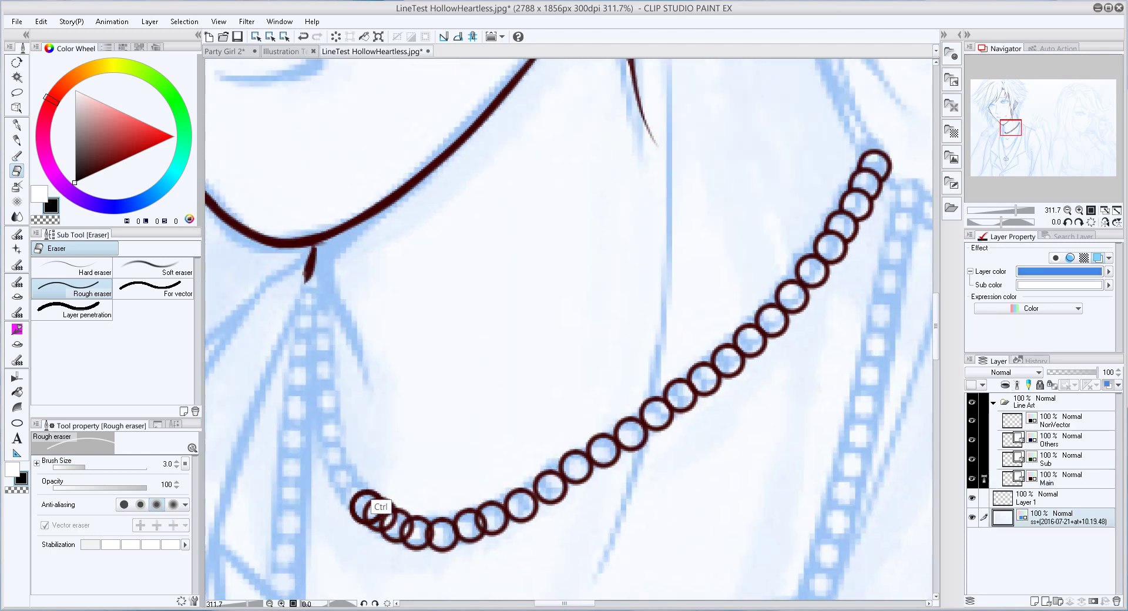
mouse_move(380, 513)
left_mouse_down()
mouse_move(336, 463)
mouse_move(316, 285)
mouse_move(345, 326)
left_mouse_up()
Ink the thick neck accent beneath the chin and erase the overlapping bead outlines with the vector eraser
key("p")
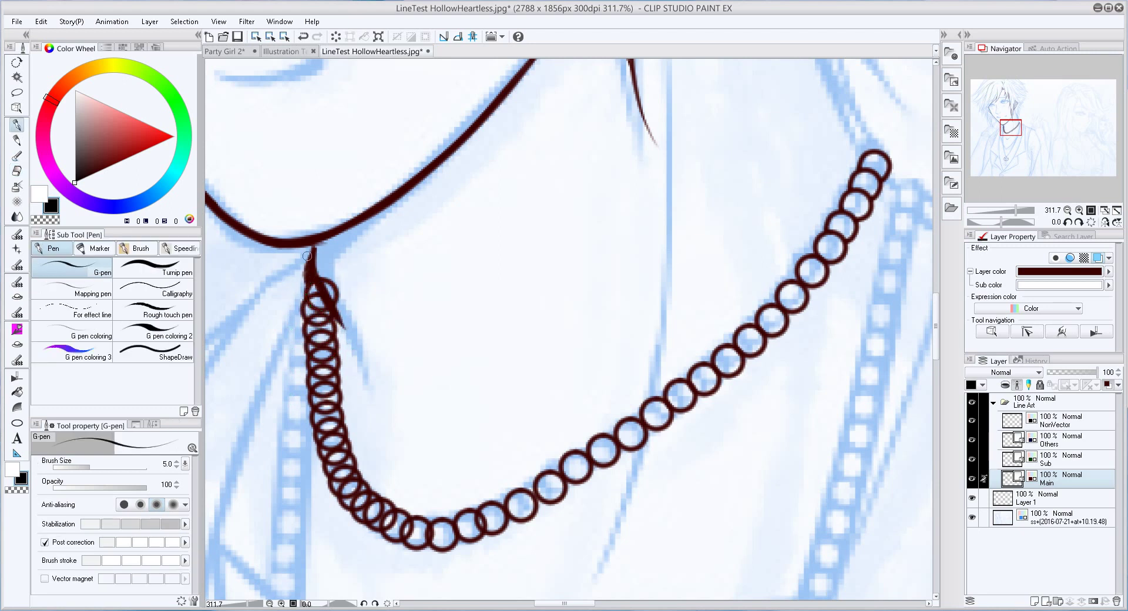
key("e")
left_click_drag(341, 432, 338, 460)
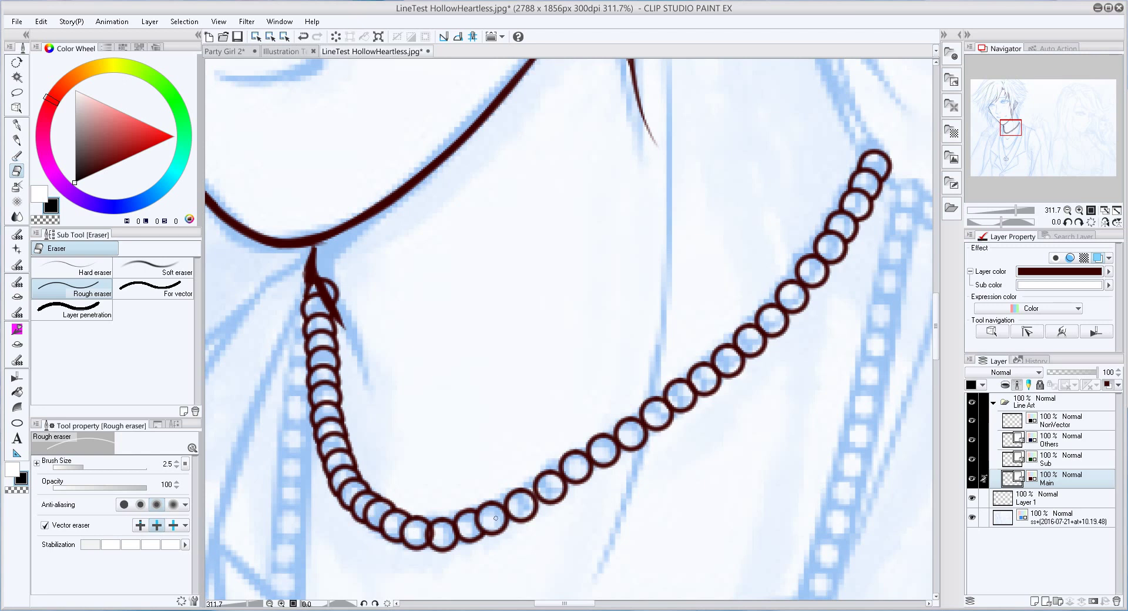
Ink the thick tapered line between the side locks below the ear on the Sub layer
scroll(496, 518, "down", 5)
scroll(504, 176, "up", 4)
key("p")
key("alt+bracketright")
left_click_drag(633, 281, 611, 360)
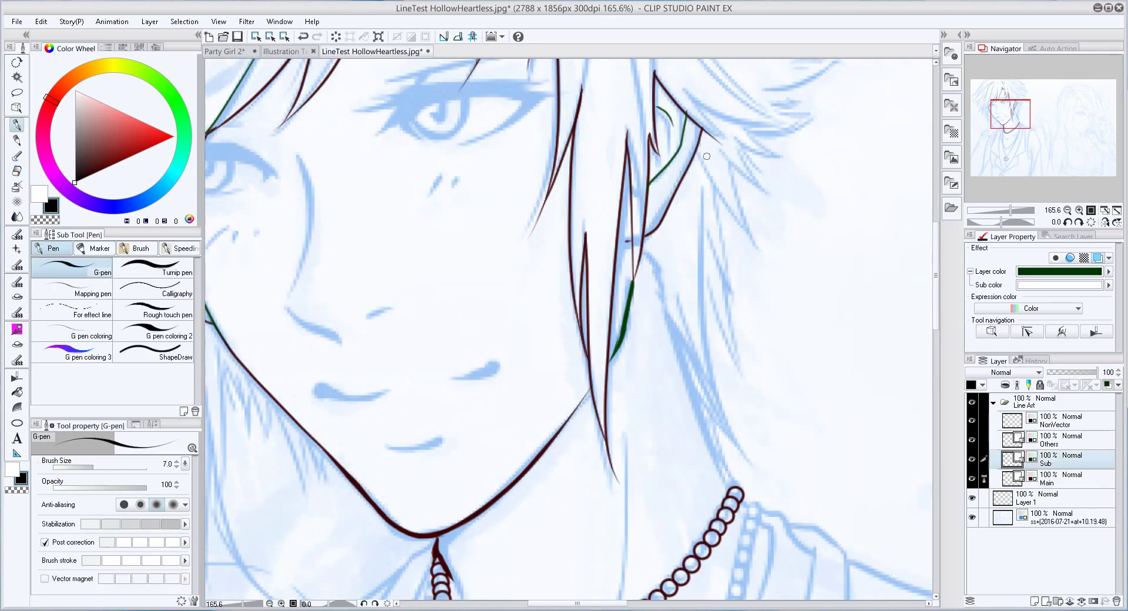
Ink the neck line and the hair strands behind the ear on the Main layer with brush size 6
key("alt+bracketleft")
key("bracketleft")
mouse_move(646, 237)
left_mouse_down()
mouse_move(718, 408)
mouse_move(789, 483)
left_mouse_up()
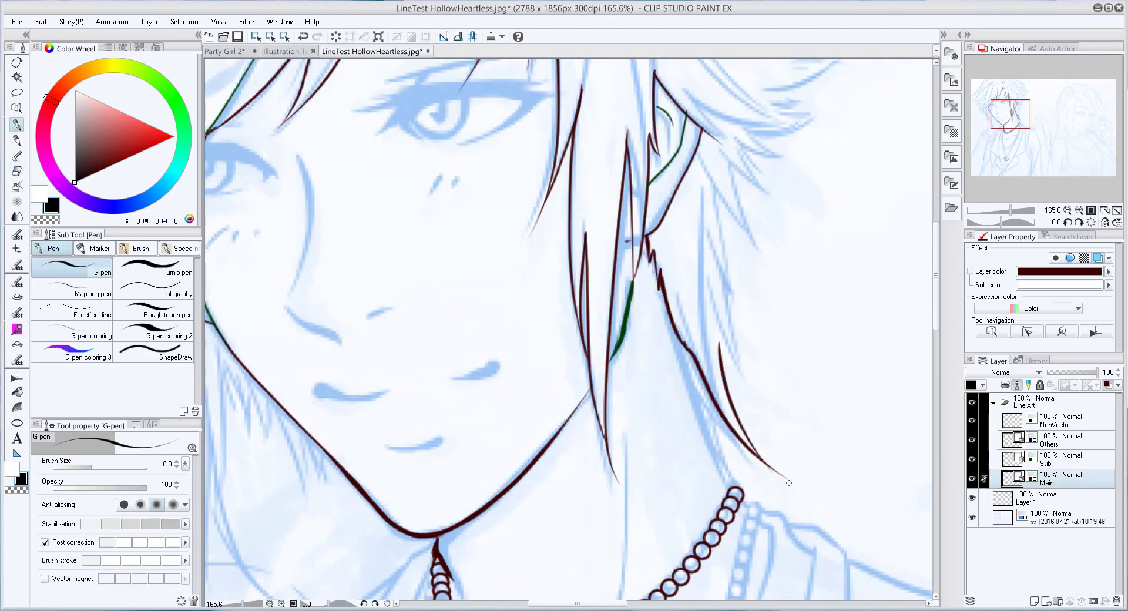
left_click_drag(702, 379, 731, 487)
scroll(731, 487, "down", 5)
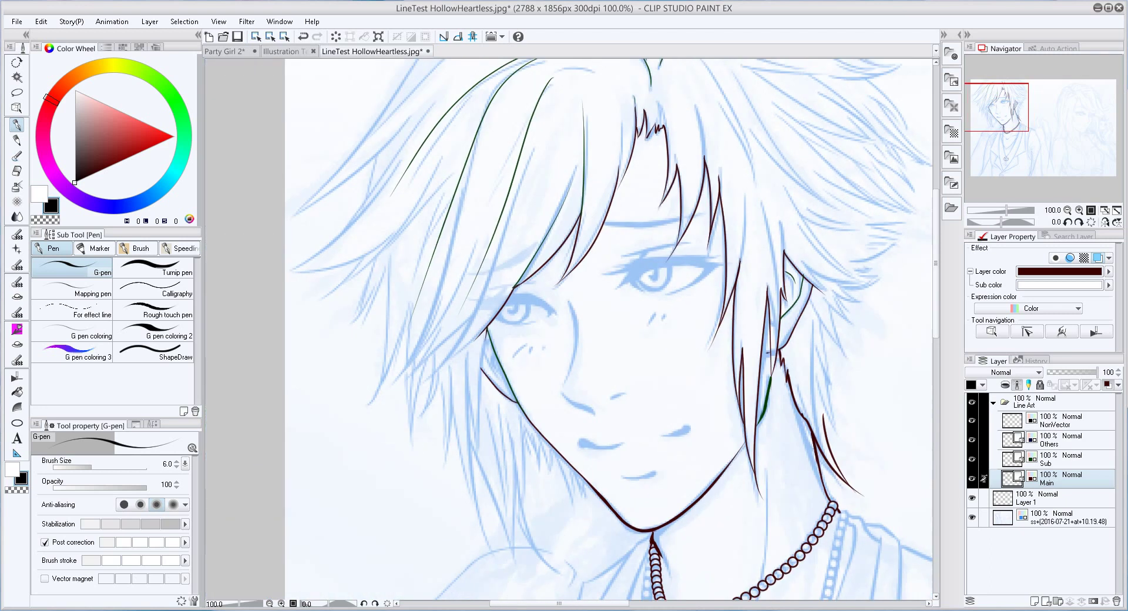
Ink the short jagged hair tips along the underside of the left jawline, undoing the last stroke
scroll(547, 492, "up", 4)
left_click_drag(581, 459, 605, 532)
left_click_drag(612, 470, 634, 507)
left_click_drag(549, 401, 586, 476)
key("ctrl+z")
Ink the long pointed strands hanging beside the left cheek down to the shoulder, redoing the unsatisfactory stroke
left_click_drag(516, 384, 539, 453)
left_click_drag(501, 370, 525, 584)
scroll(546, 411, "down", 3)
key("ctrl+z")
mouse_move(503, 347)
left_mouse_down()
mouse_move(566, 447)
mouse_move(549, 432)
left_mouse_up()
left_click_drag(423, 193, 488, 434)
scroll(605, 258, "left", 3)
key("e")
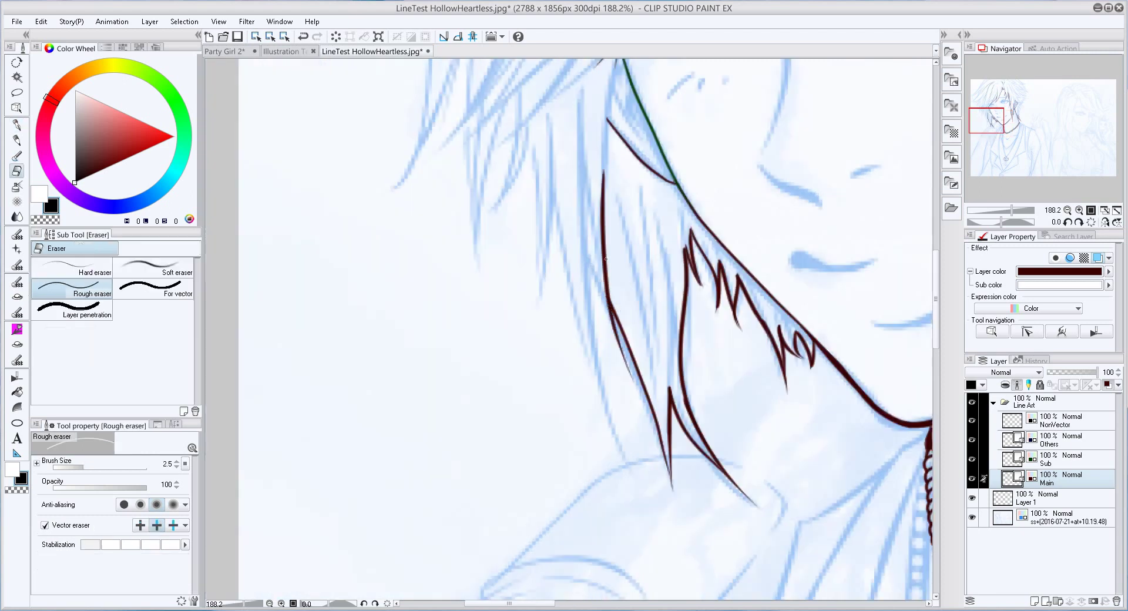
Ink the outer lower hair strands on the left side behind the long cheek locks
key("p")
left_click_drag(584, 268, 625, 443)
left_click_drag(549, 188, 629, 453)
scroll(622, 411, "up", 2)
left_click_drag(570, 264, 578, 416)
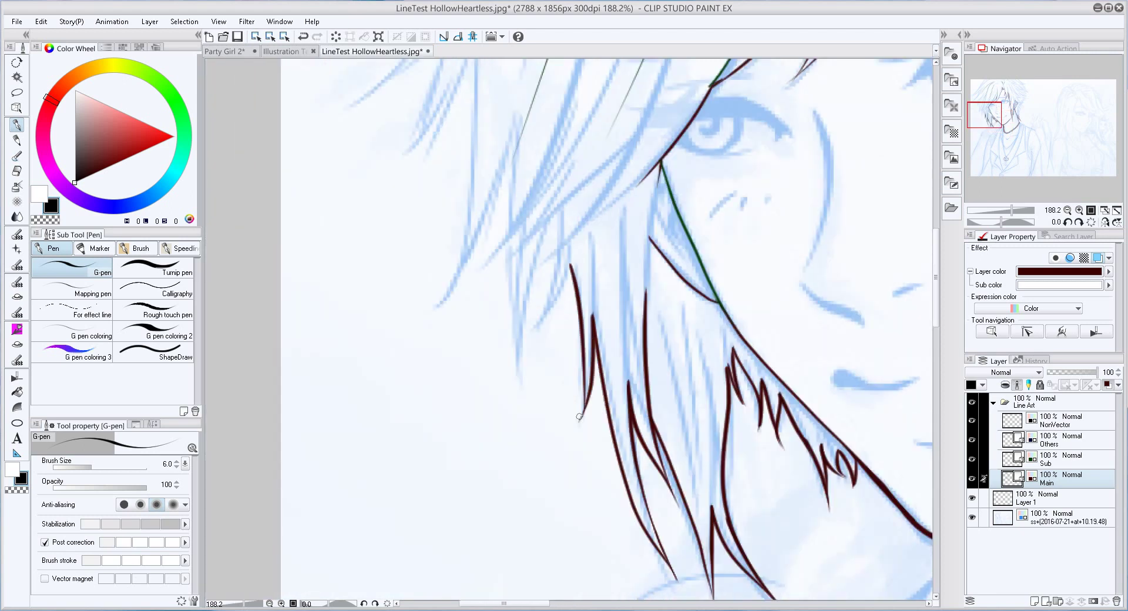
Ink the short curved hair tips above the outer lower strands on the left side
key("e")
mouse_move(567, 241)
left_mouse_down()
mouse_move(547, 258)
mouse_move(532, 320)
left_mouse_up()
key("p")
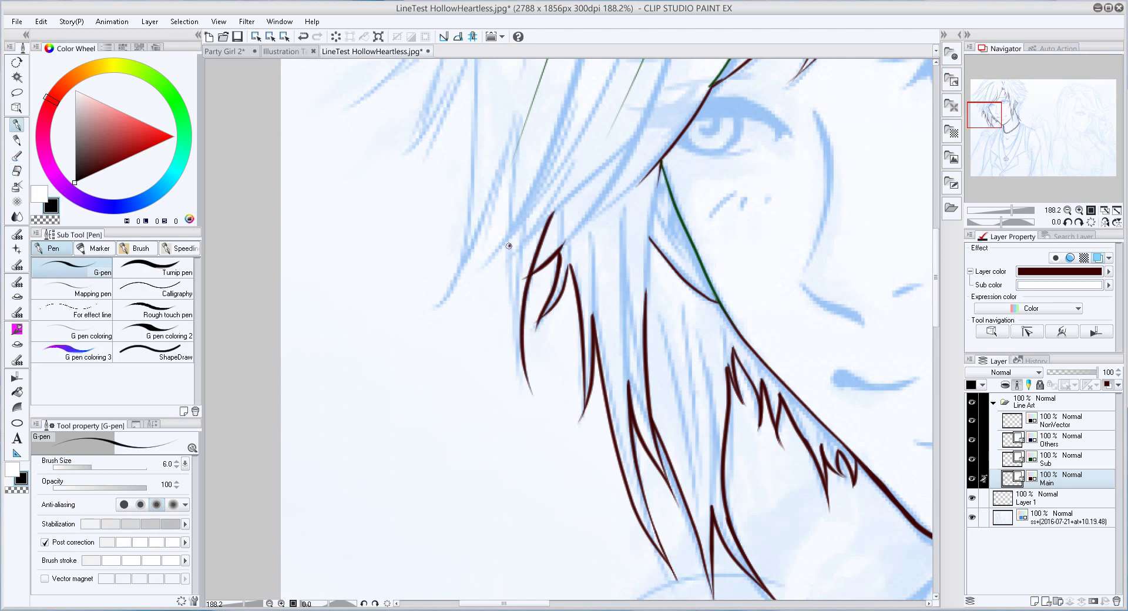
left_click_drag(505, 244, 523, 364)
left_click_drag(557, 209, 561, 268)
Ink the spiky hair tips along the middle of the left outer silhouette
scroll(524, 305, "up", 2)
left_click_drag(490, 346, 556, 60)
scroll(524, 306, "up", 3)
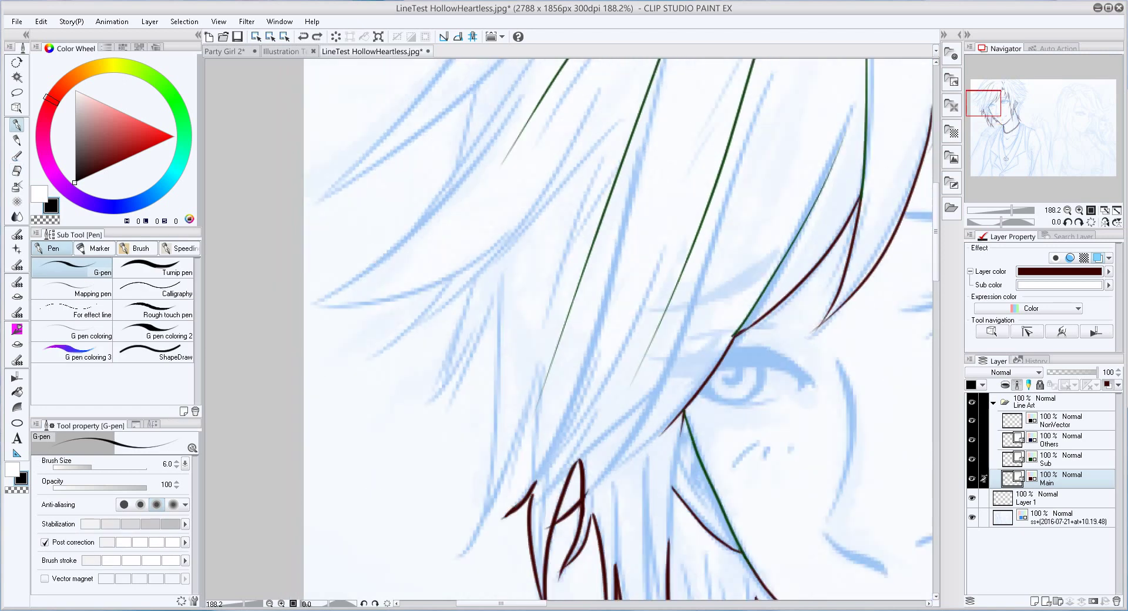
scroll(524, 305, "down", 3)
scroll(547, 452, "up", 3)
left_click_drag(514, 505, 521, 282)
mouse_move(470, 377)
left_mouse_down()
mouse_move(523, 281)
mouse_move(417, 348)
left_mouse_up()
Ink the large outward-pointing hair spikes on the upper left silhouette
scroll(548, 353, "up", 3)
mouse_move(547, 305)
left_mouse_down()
mouse_move(561, 367)
mouse_move(472, 430)
left_mouse_up()
left_click_drag(581, 151, 444, 321)
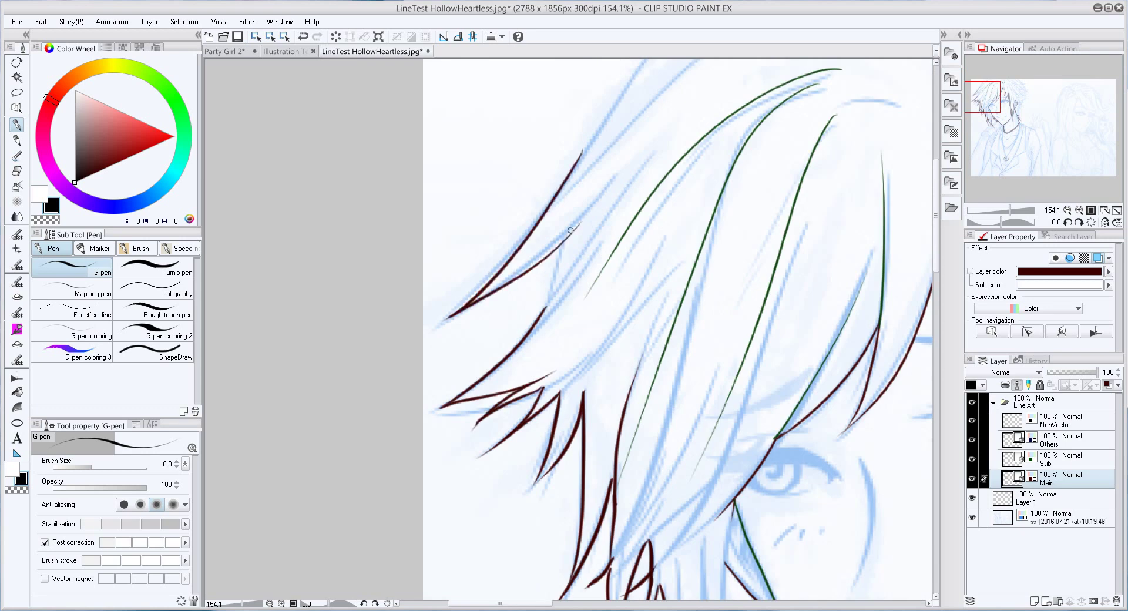
left_click_drag(572, 229, 533, 323)
Ink the upper right hair silhouette from the crown down through its first pointed tips
scroll(652, 266, "up", 5)
scroll(575, 263, "right", 3)
left_click_drag(711, 249, 834, 321)
left_click_drag(781, 313, 827, 322)
left_click_drag(776, 340, 830, 428)
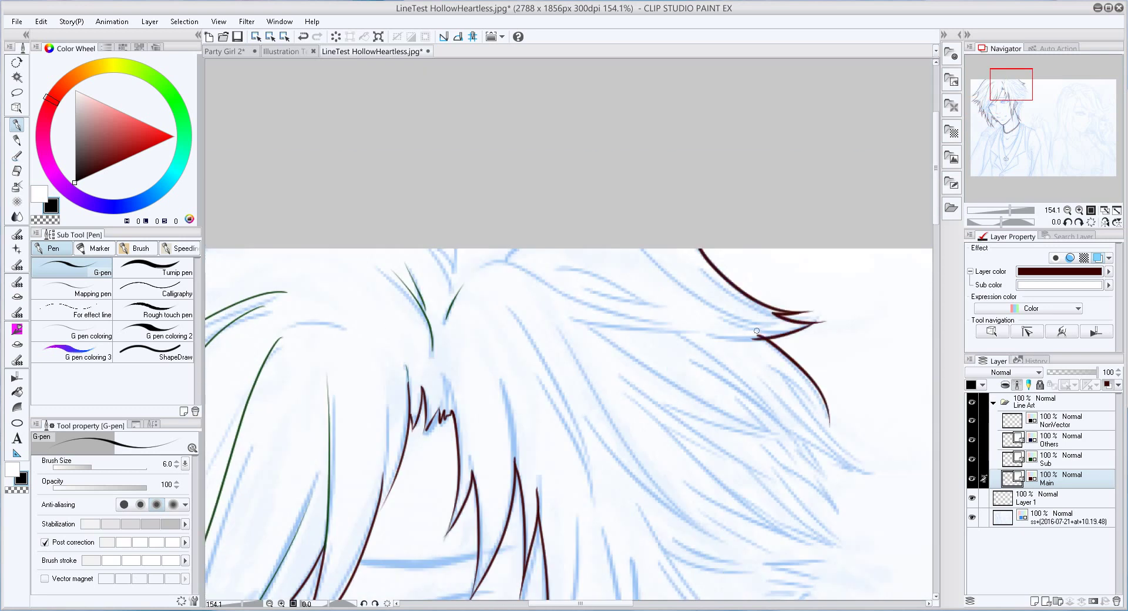
left_click_drag(784, 376, 878, 472)
Continue inking the jagged hair spikes down the right silhouette to the level of the ear
scroll(727, 331, "down", 3)
scroll(727, 330, "right", 2)
left_click_drag(720, 346, 767, 406)
left_click_drag(682, 340, 761, 437)
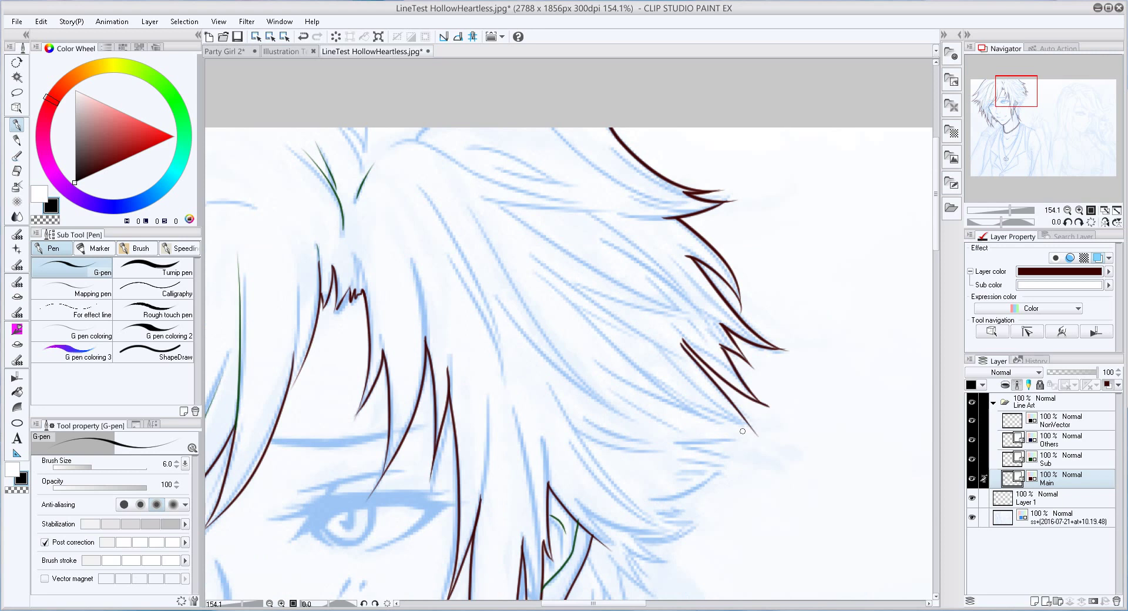
left_click_drag(685, 403, 761, 437)
scroll(568, 329, "down", 3)
scroll(568, 329, "right", 2)
mouse_move(640, 308)
left_mouse_down()
mouse_move(695, 326)
mouse_move(689, 336)
left_mouse_up()
left_click_drag(608, 383, 671, 355)
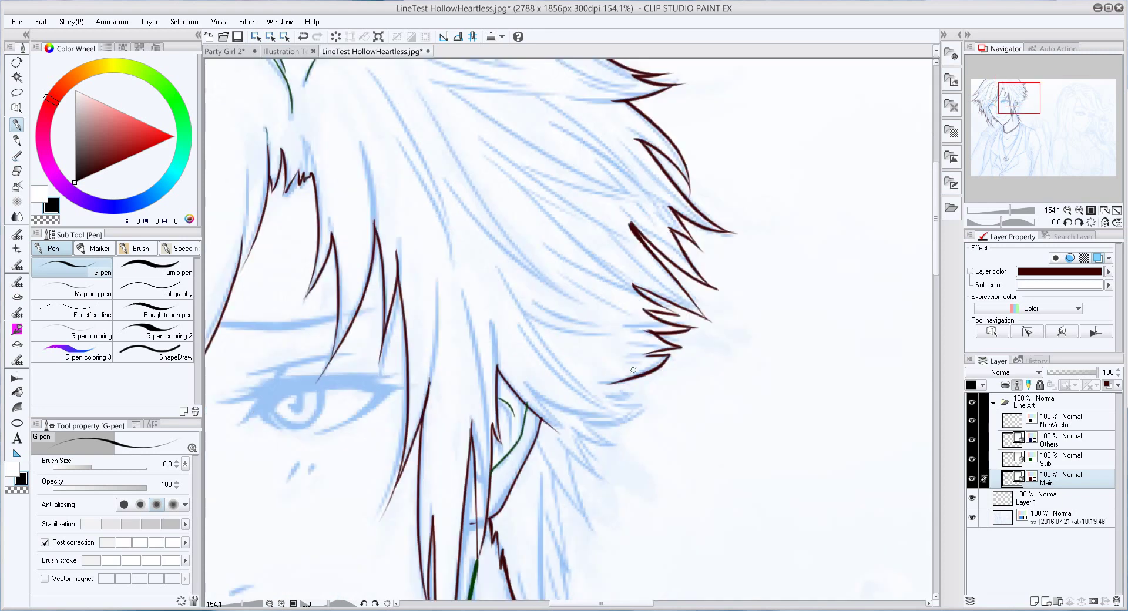
Ink the pointed hair tips behind the right ear down towards the neck
left_click_drag(572, 431, 613, 487)
left_click_drag(546, 447, 602, 537)
scroll(587, 411, "down", 3)
scroll(587, 412, "left", 2)
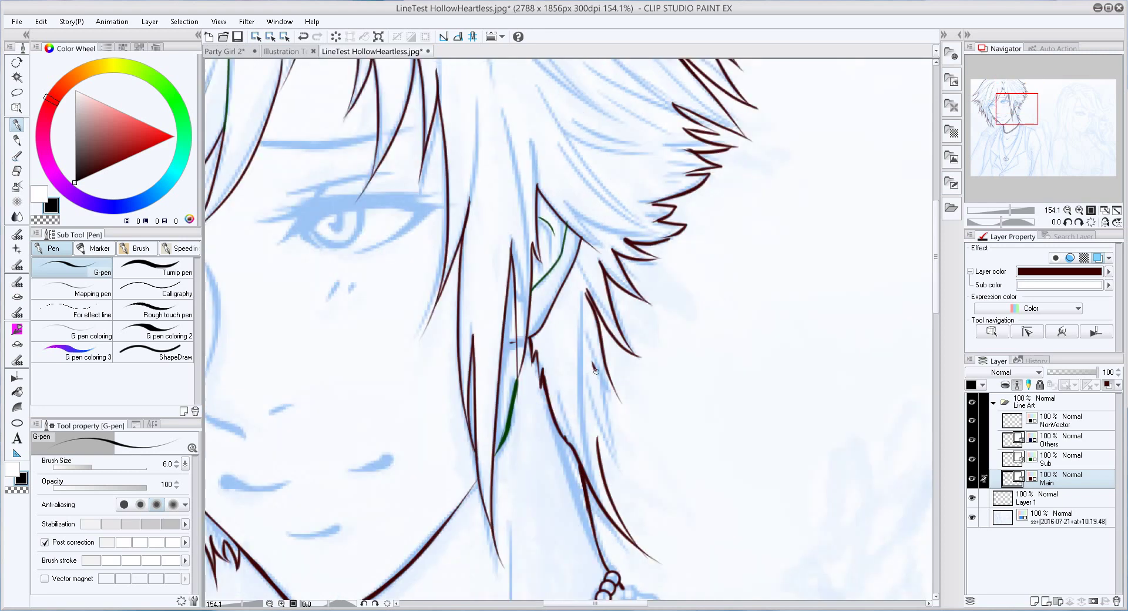
left_click_drag(590, 361, 633, 481)
Ink the inner hair strands beside the left cheek on the Sub layer
scroll(659, 392, "down", 3)
scroll(660, 392, "up", 3)
scroll(659, 392, "up", 2)
left_click(1051, 460)
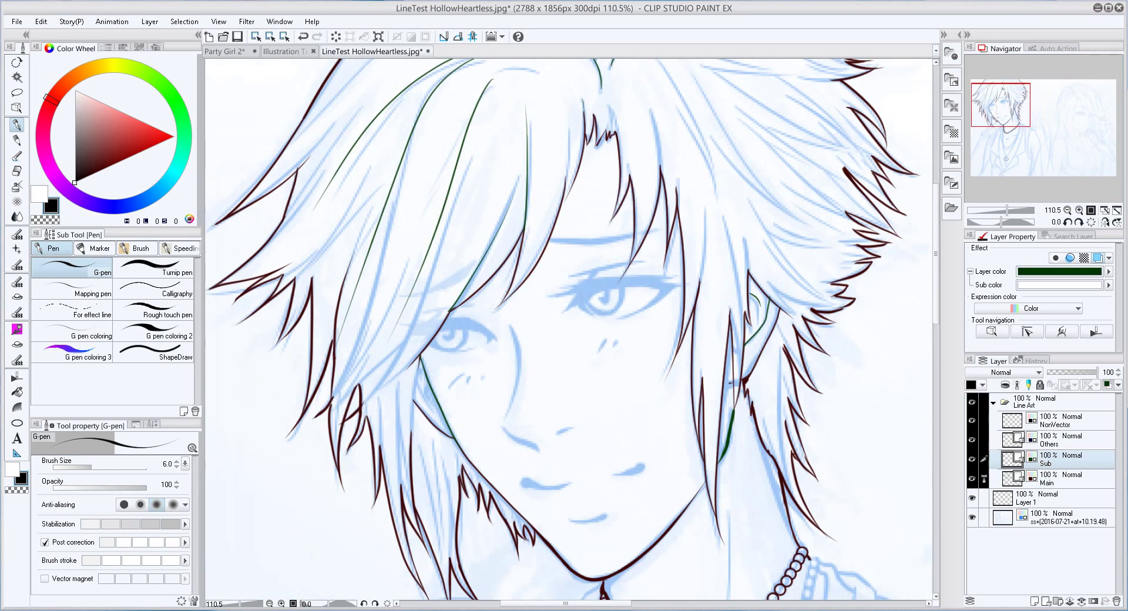
mouse_move(421, 350)
left_mouse_down()
mouse_move(414, 455)
mouse_move(448, 556)
left_mouse_up()
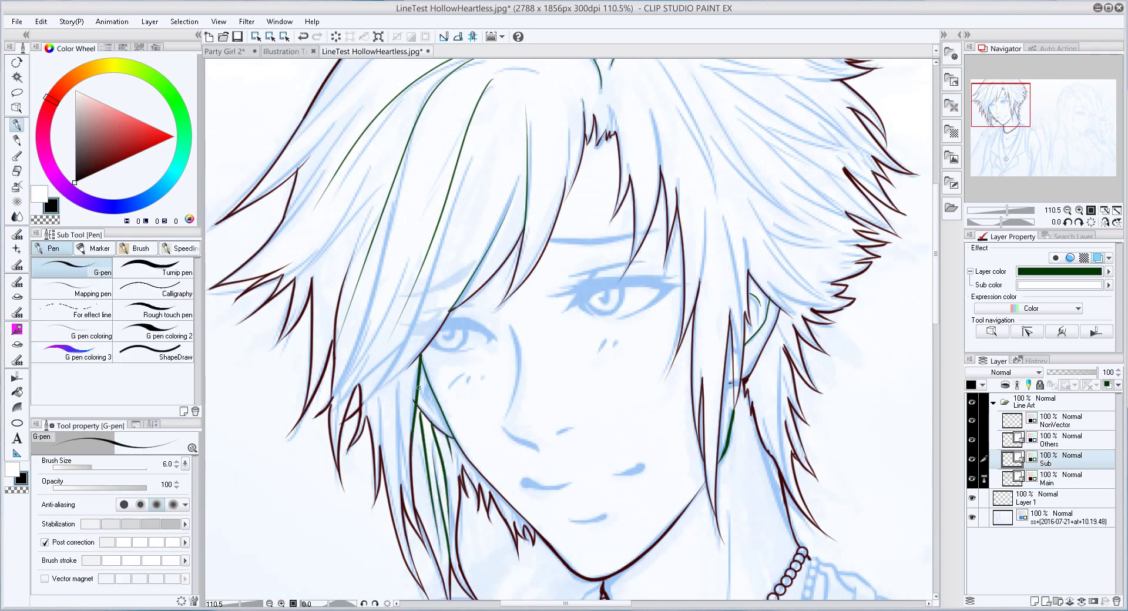
Ink the start of the collar line at the right shoulder on the Main layer
scroll(570, 332, "down", 3)
scroll(570, 332, "right", 3)
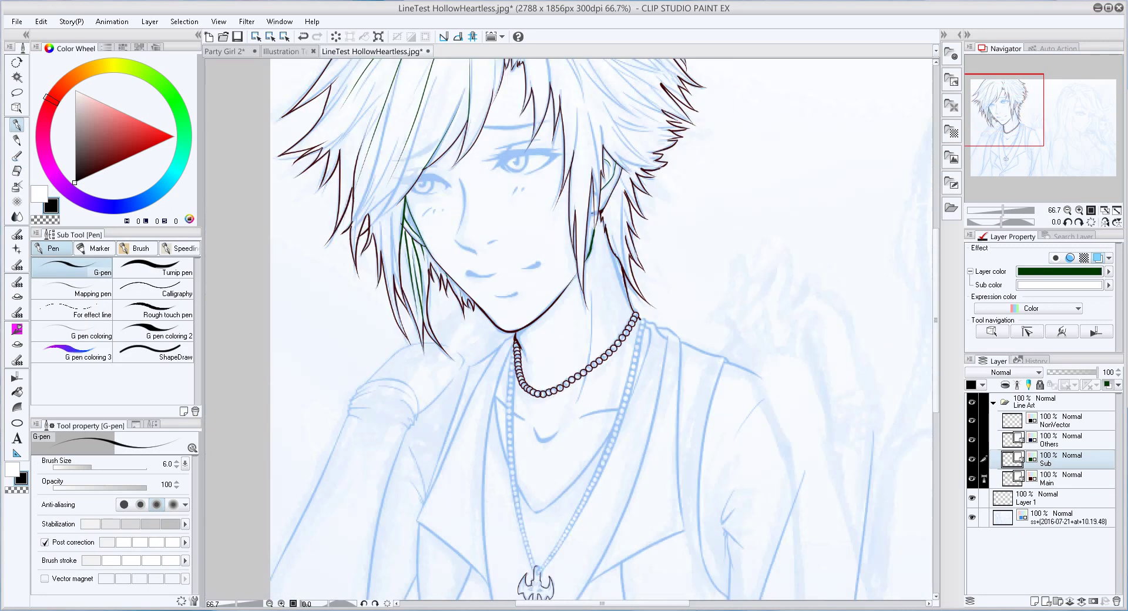
left_click(1051, 479)
scroll(648, 276, "up", 2)
left_click_drag(571, 282, 602, 283)
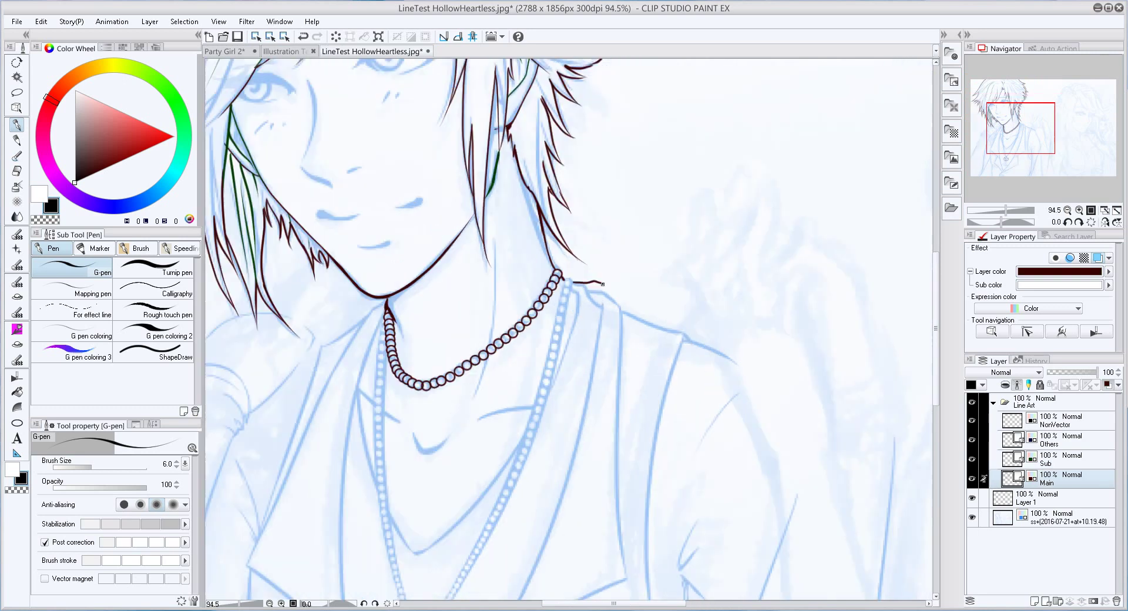
Lasso the character's body on the blue sketch layer and paste a copy of it onto its own layer
scroll(570, 332, "down", 3)
left_click(1051, 517)
scroll(570, 332, "up", 2)
key("m")
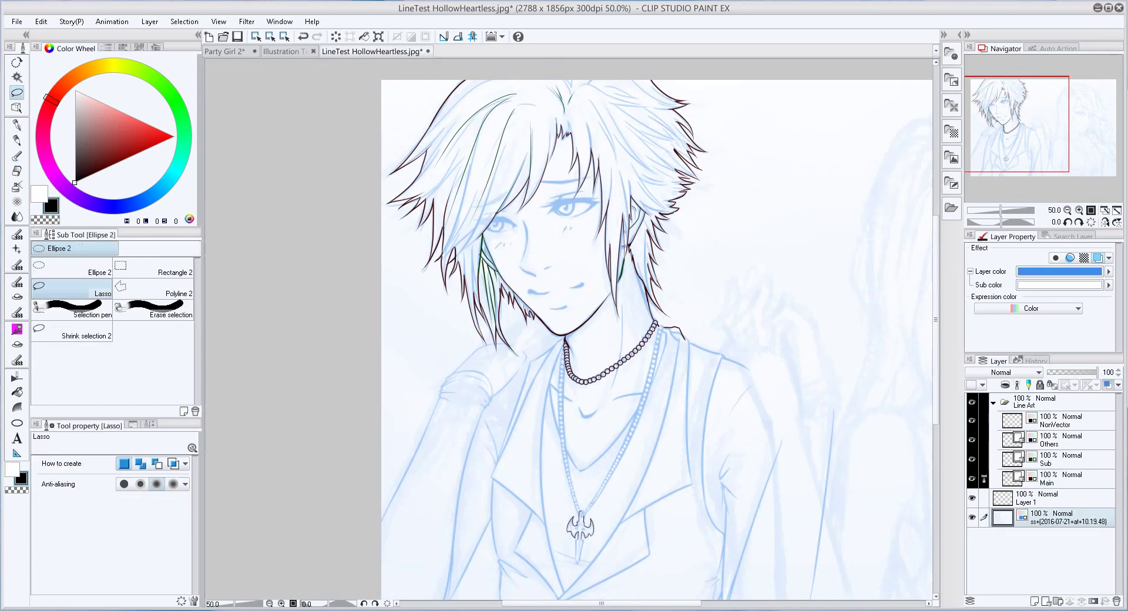
mouse_move(764, 422)
left_mouse_down()
mouse_move(642, 579)
mouse_move(390, 327)
mouse_move(388, 281)
left_mouse_up()
key("ctrl+c")
key("ctrl+v")
key("ctrl+t")
left_click_drag(588, 338, 505, 335)
key("Escape")
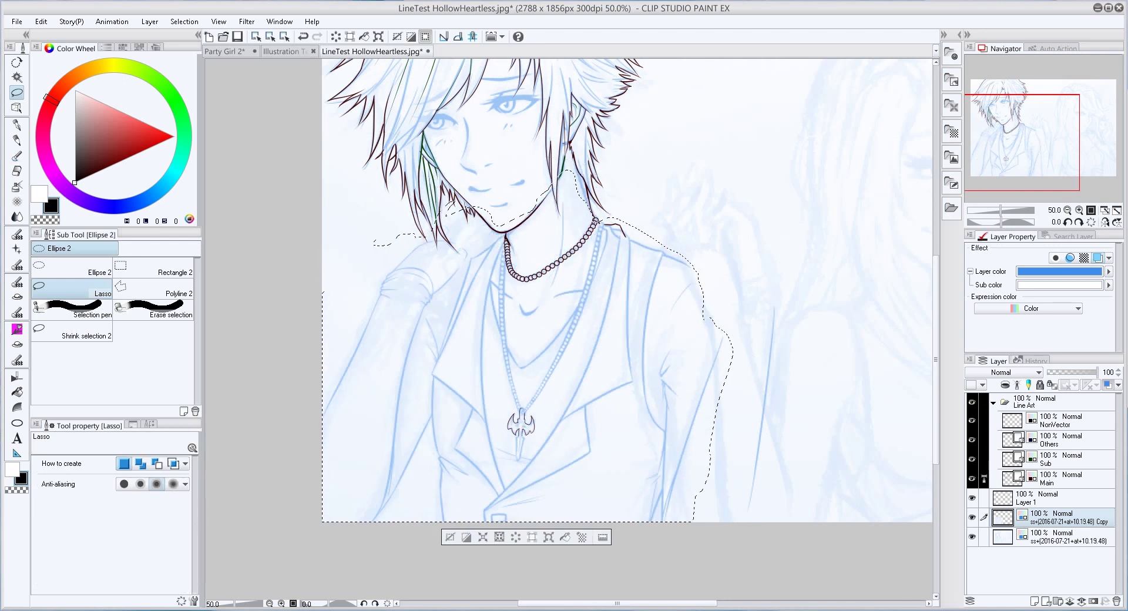
Rotate and reposition the copied body sketch with Free Transform so the torso sits lower and tilted, and clear the selection
key("ctrl+t")
mouse_move(527, 346)
left_mouse_down()
mouse_move(511, 341)
mouse_move(516, 327)
mouse_move(517, 340)
left_mouse_up()
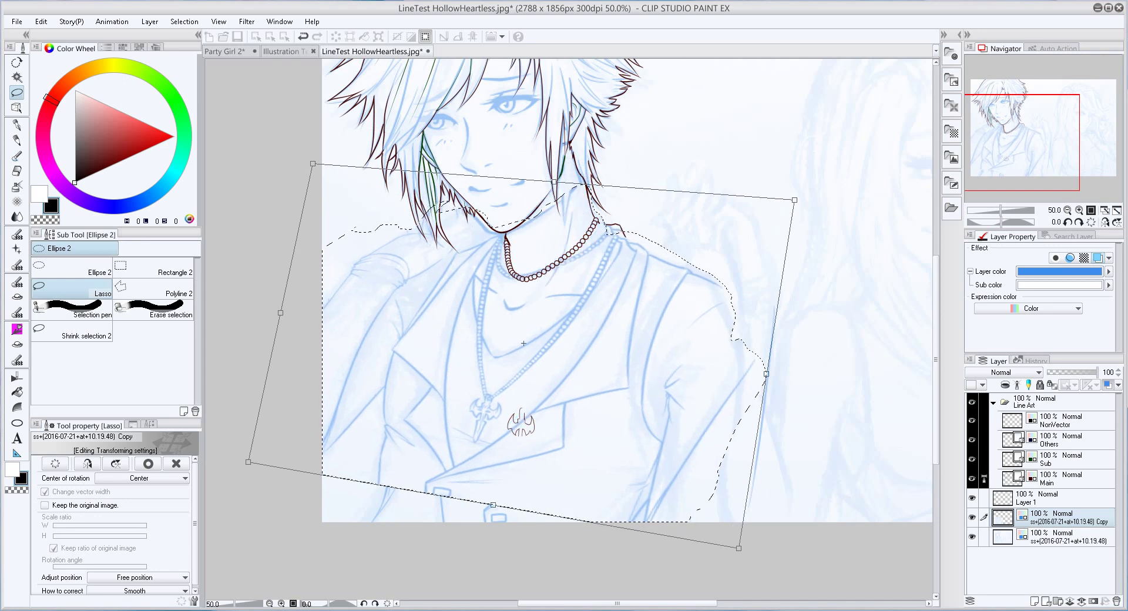
key("Return")
key("ctrl+d")
Sketch new shoulder contours and the two long edges of the raised forearm with the G-pen at size 25 on the copied sketch layer
key("p")
left_click_drag(470, 206, 517, 235)
key("ctrl+z")
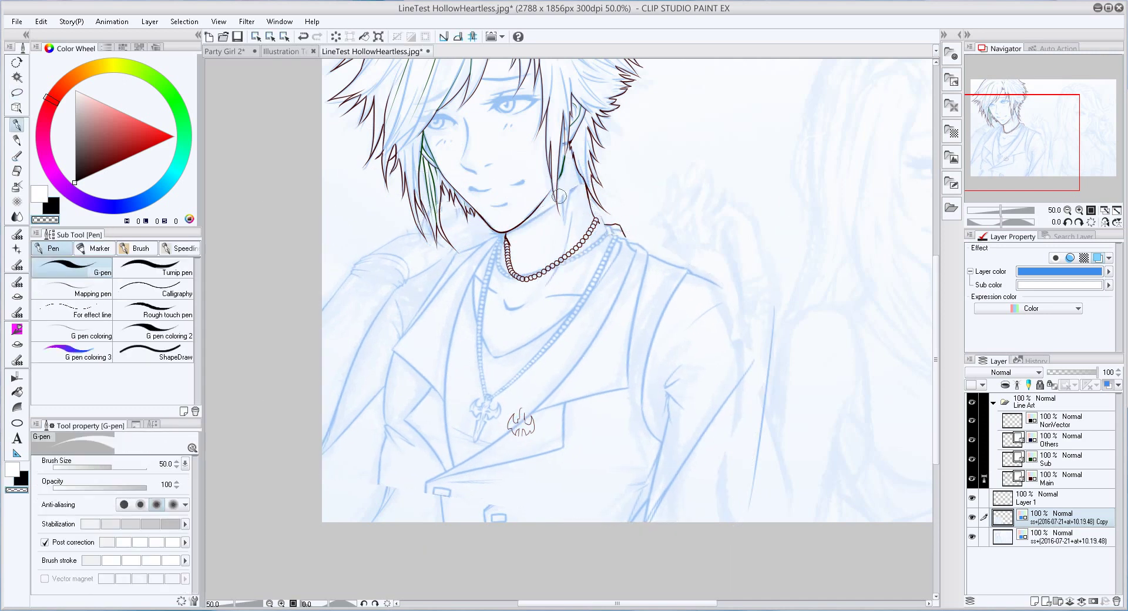
left_click_drag(776, 212, 783, 224)
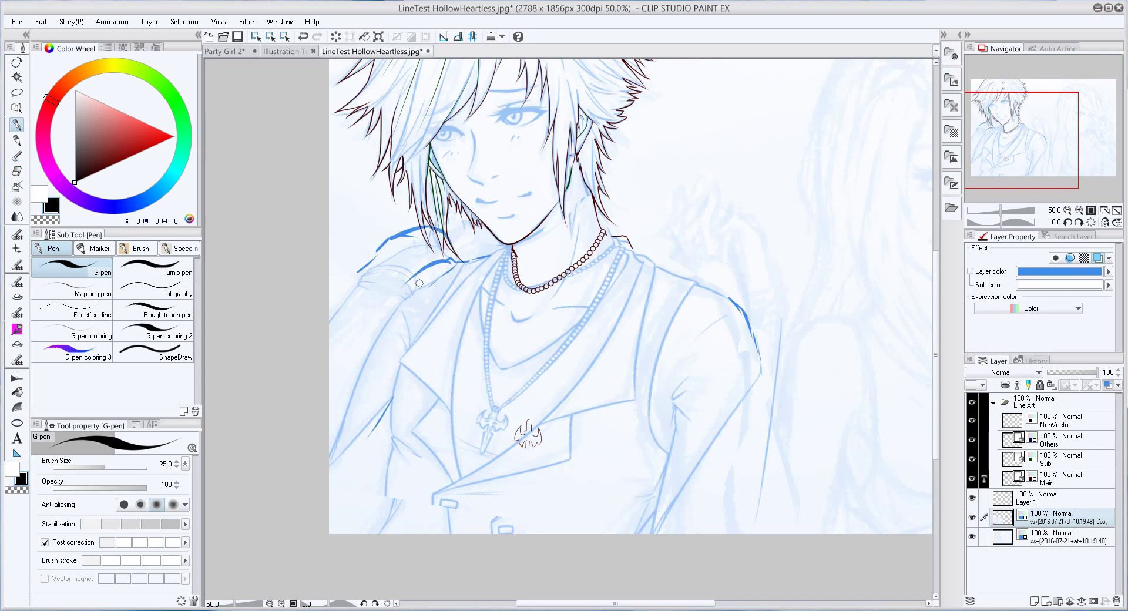
left_click_drag(742, 300, 677, 535)
left_click_drag(795, 291, 790, 529)
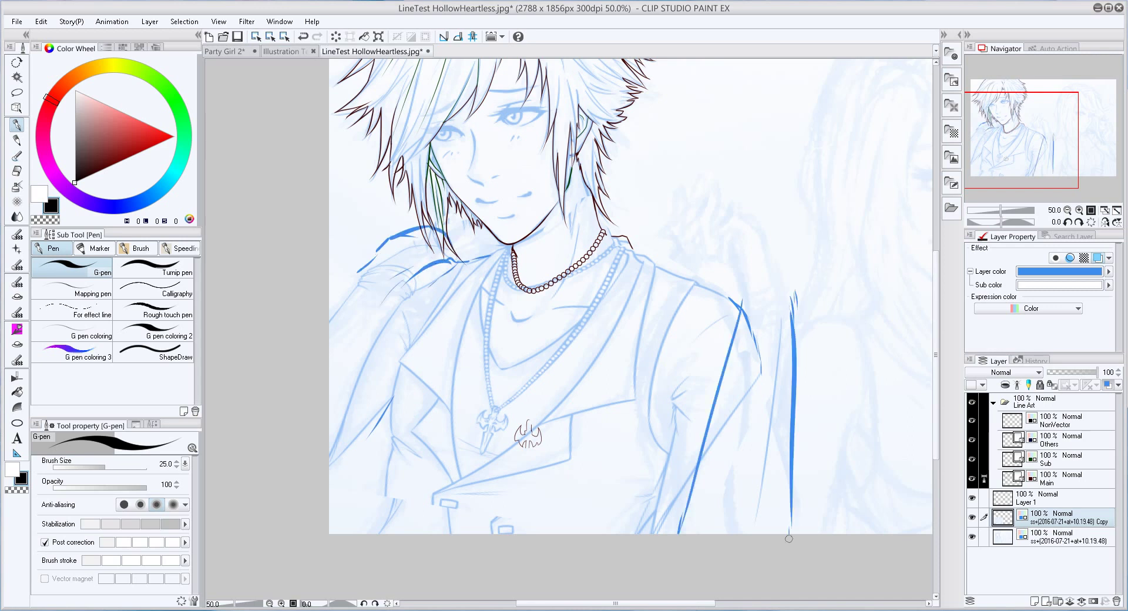
Sketch the outline of the raised hand above the forearm, including the wrist, knuckles and curled fingers, with a smaller G-pen
left_click_drag(729, 181, 794, 304)
mouse_move(708, 253)
left_mouse_down()
mouse_move(761, 320)
mouse_move(693, 508)
left_mouse_up()
key("ctrl+z")
key("ctrl+z")
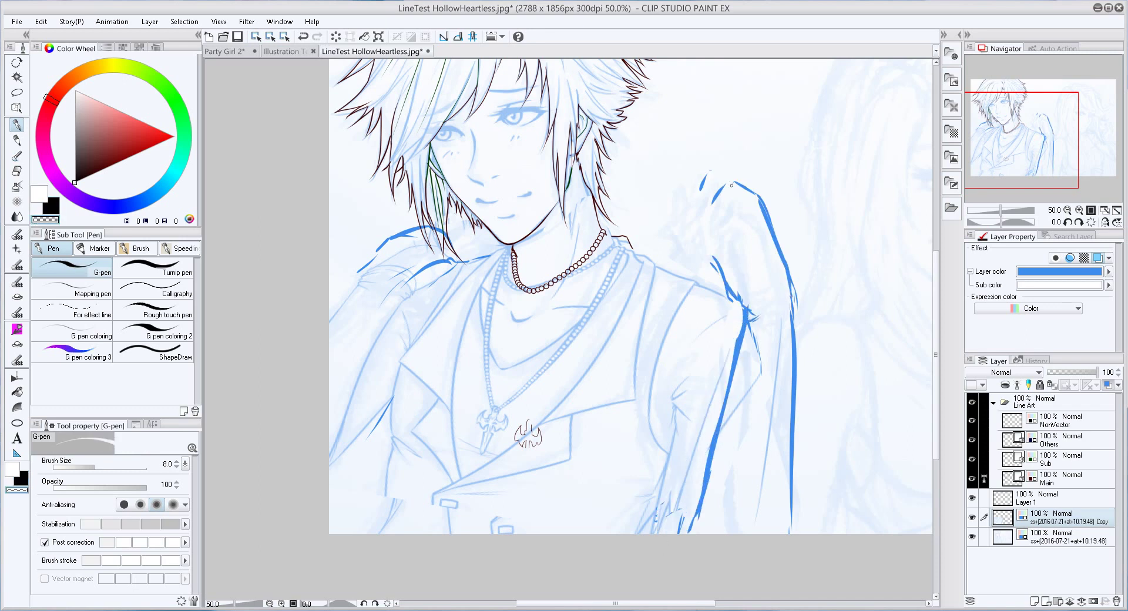
key("bracketleft")
key("bracketleft")
key("bracketleft")
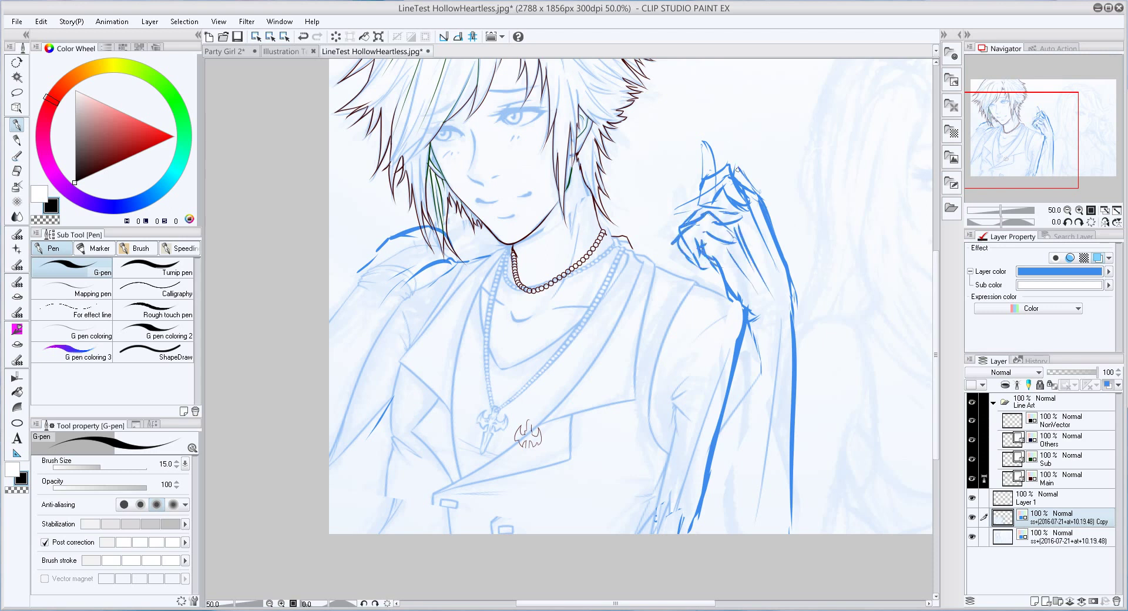
Erase the raised index finger and redraw the fingertips and palm edge with the G-pen at size 15
key("e")
mouse_move(738, 170)
left_mouse_down()
mouse_move(741, 148)
mouse_move(708, 176)
left_mouse_up()
key("p")
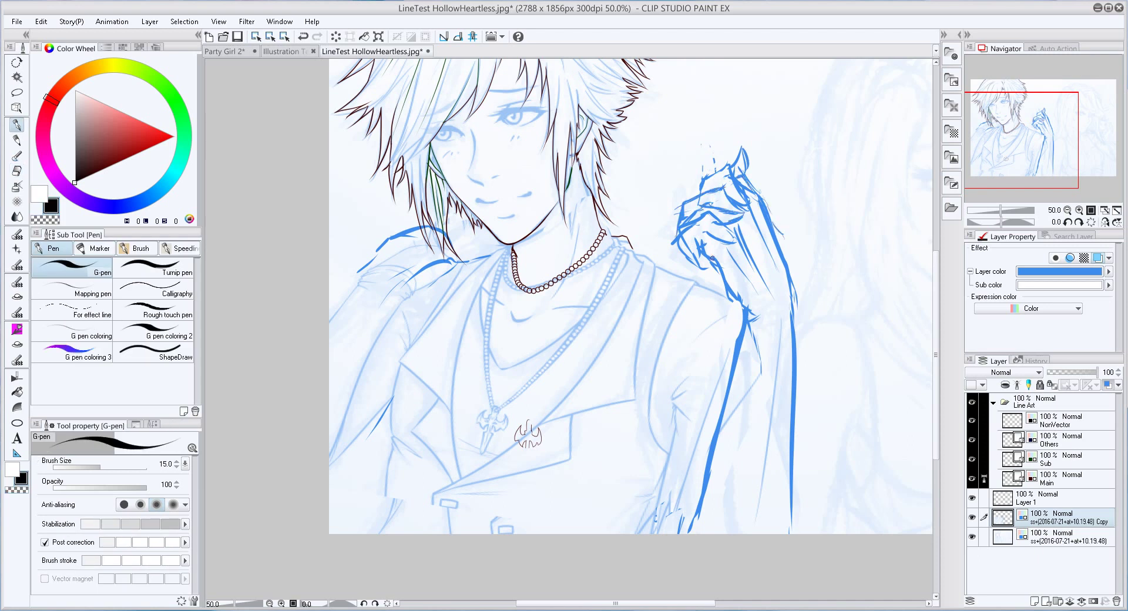
left_click_drag(711, 256, 769, 367)
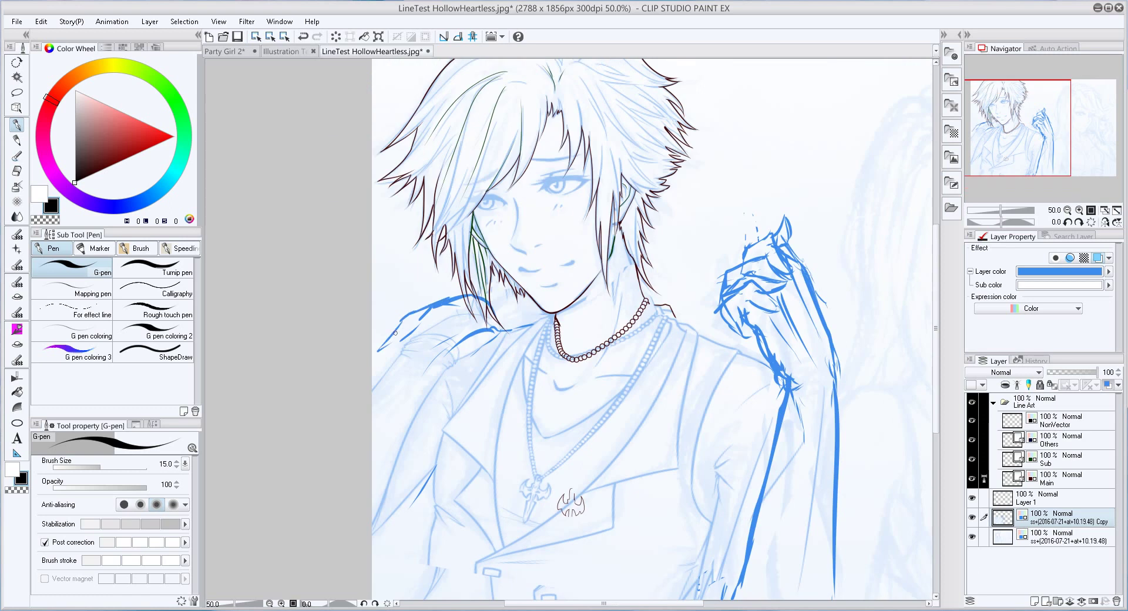
Sketch the spiky-haired character's nose bridge and reinforce the mouth and lower lip on the copied sketch layer
scroll(451, 370, "up", 3)
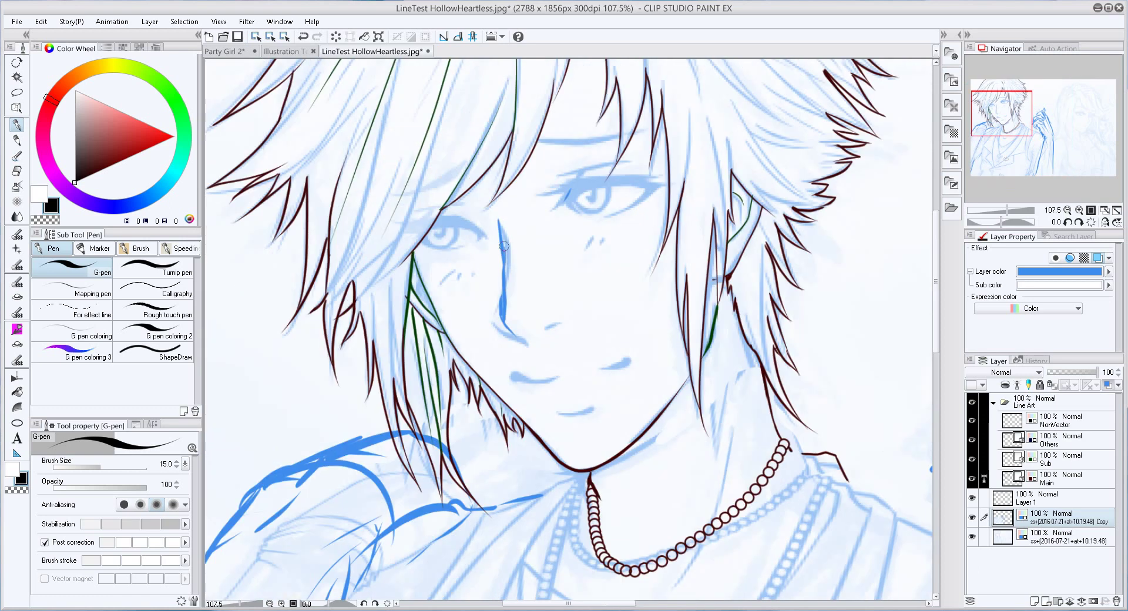
scroll(478, 217, "up", 2)
scroll(521, 234, "down", 1)
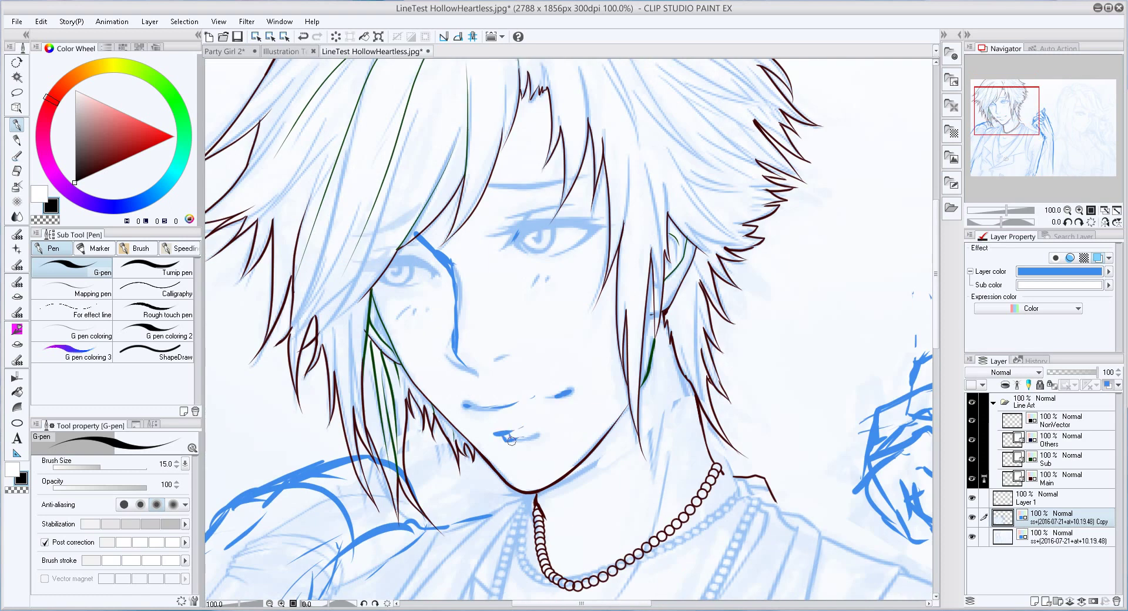
scroll(511, 439, "down", 1)
Reinforce the raised hand's palm edge and sketch the small pointed ribbon shape behind the back of the hand
left_click_drag(915, 378, 688, 253)
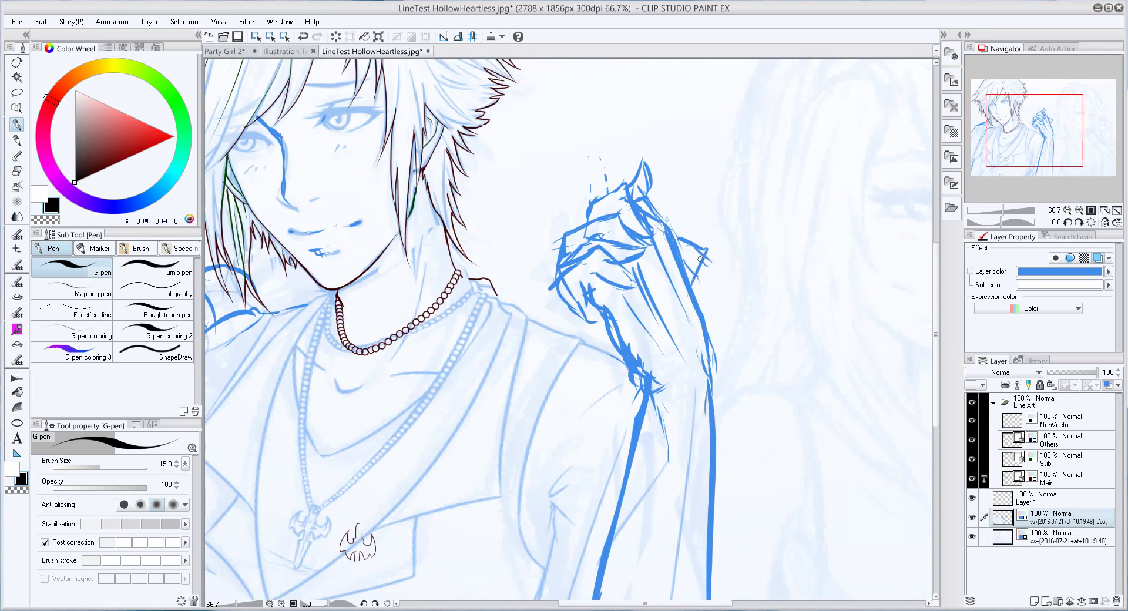
left_click_drag(559, 303, 600, 379)
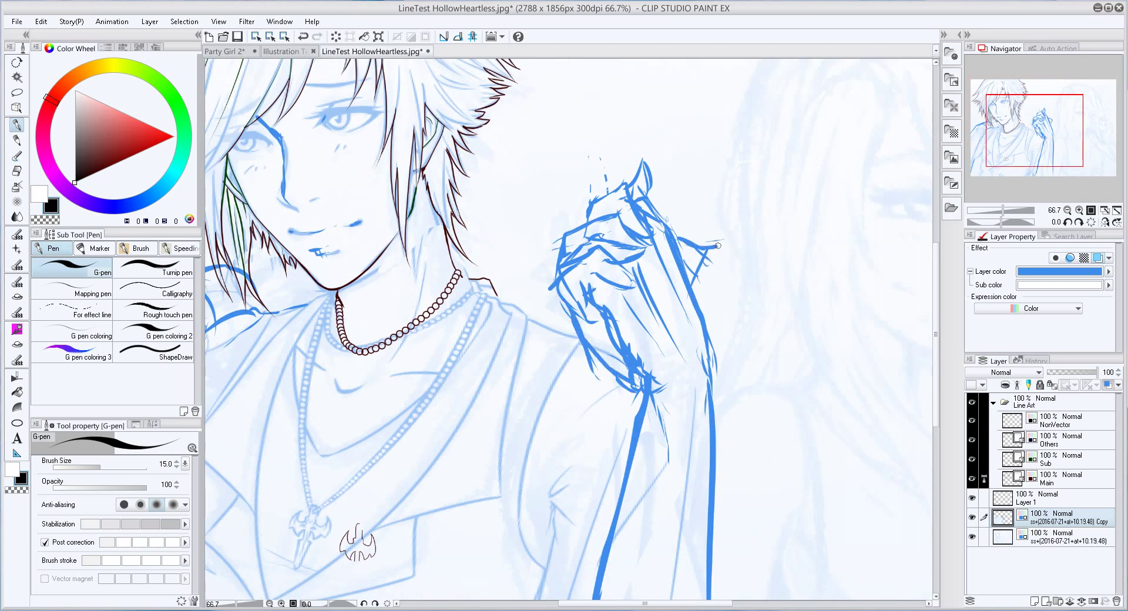
left_click_drag(725, 288, 776, 369)
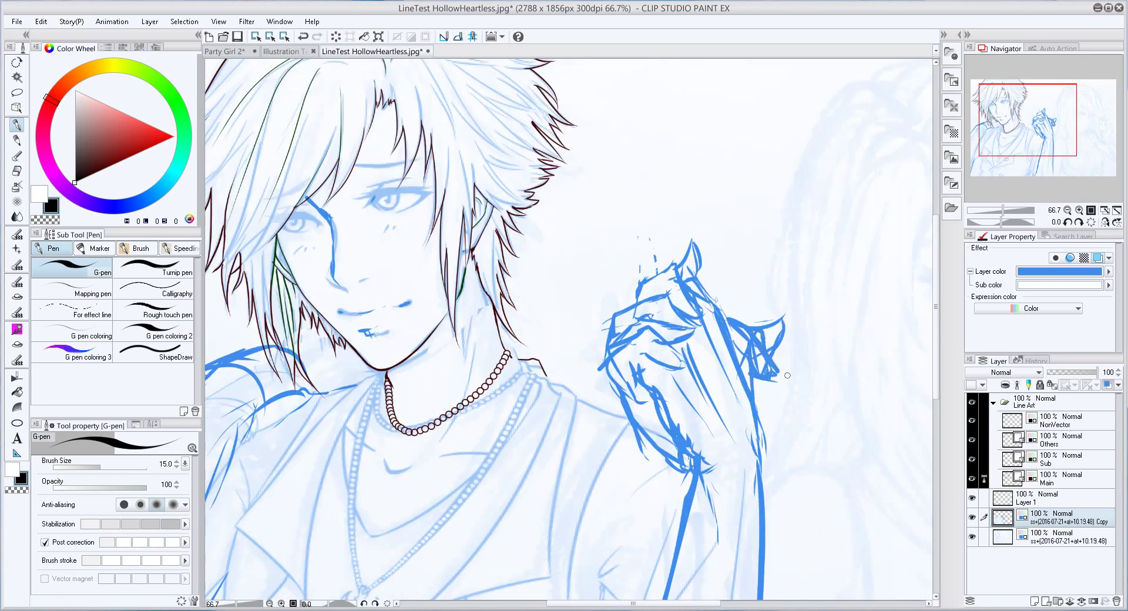
Sketch the long-haired character's face profile, nose bridge and lips with the G-pen at size 12
scroll(787, 375, "down", 2)
scroll(787, 375, "up", 3)
key("minus")
key("minus")
left_click_drag(774, 105, 772, 318)
key("asciicircum")
key("asciicircum")
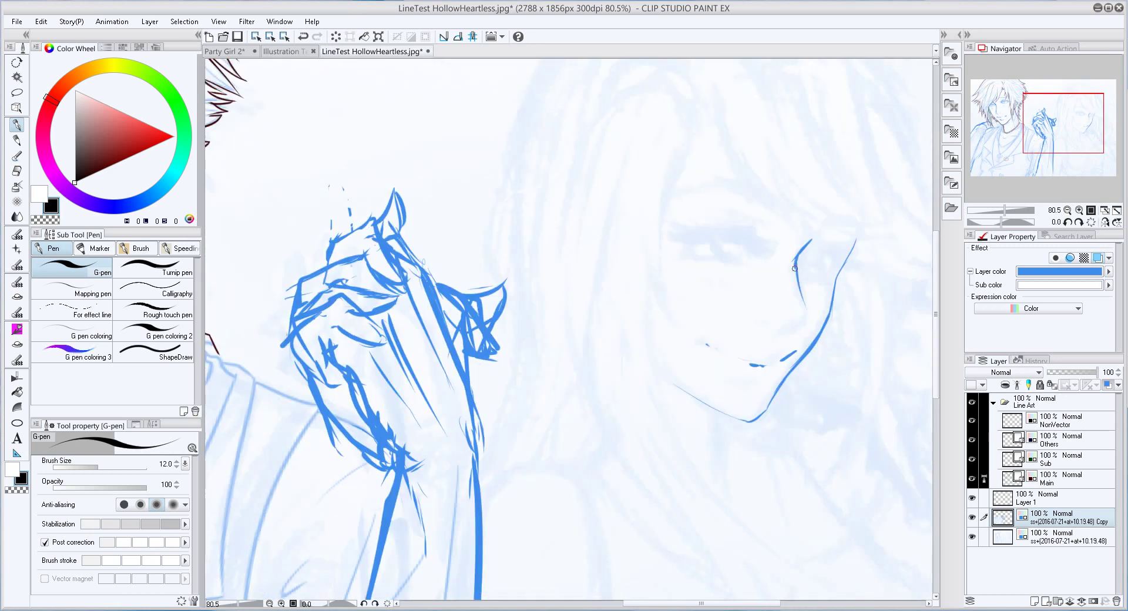
Sketch the long-haired character's upper eyelid, lashes and iris with the G-pen at size 15
key("asciicircum")
mouse_move(712, 271)
left_mouse_down()
mouse_move(787, 301)
mouse_move(711, 271)
left_mouse_up()
key("bracketright")
key("bracketright")
key("minus")
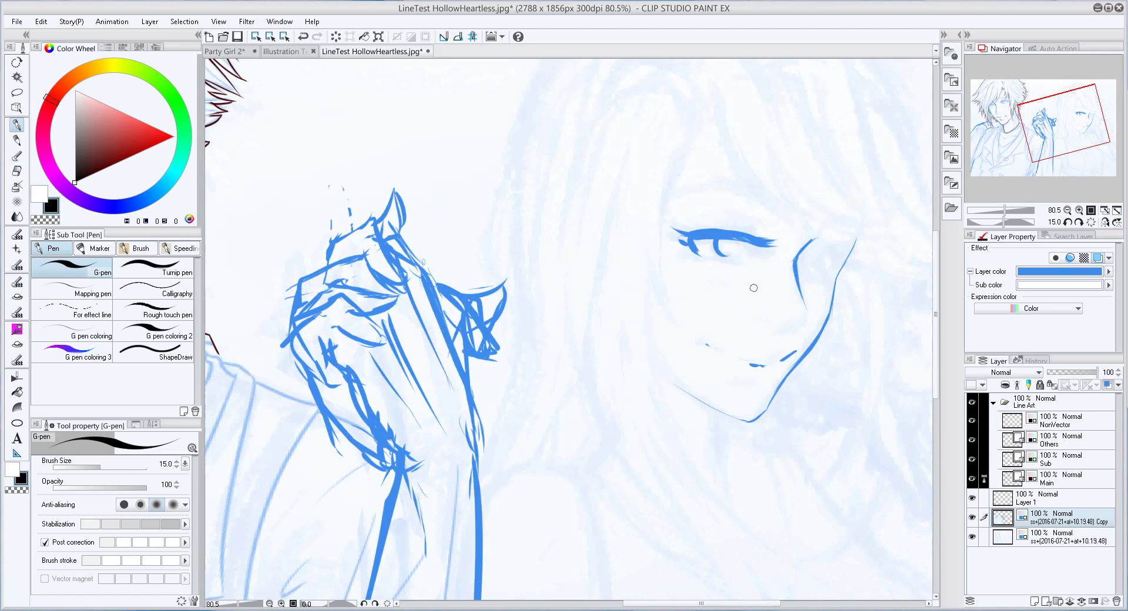
key("minus")
Sketch the long-haired character's nose tip, face-framing hair line, jaw and neck, and set the G-pen size to 10
left_click_drag(649, 150, 685, 164)
left_click_drag(761, 188, 776, 215)
key("asciicircum")
key("asciicircum")
left_click_drag(739, 152, 669, 337)
key("minus")
key("ctrl+minus")
key("bracketleft")
key("bracketleft")
key("bracketleft")
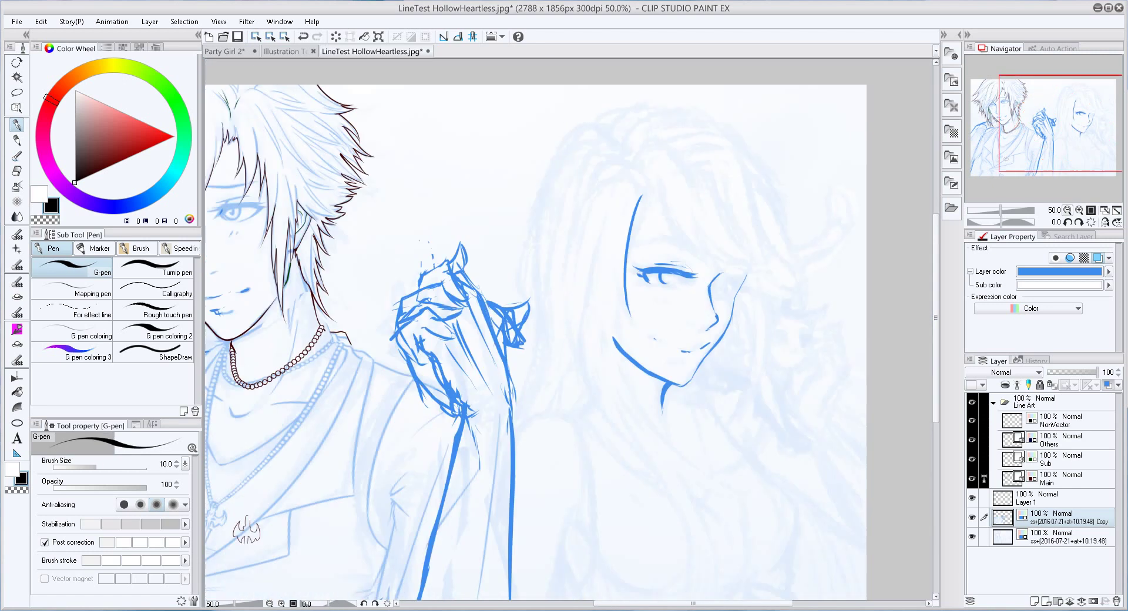
Turn off the layer colour on the original sketch layer and sketch the small cat's face on the copied layer
left_click(1057, 536)
scroll(814, 274, "up", 5)
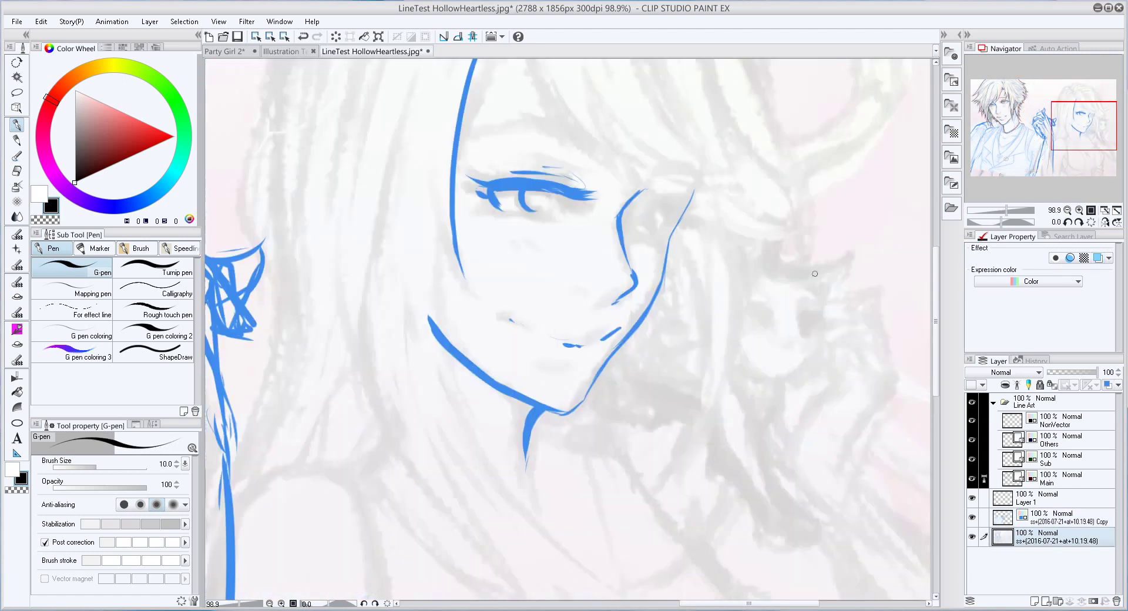
key("alt+bracketright")
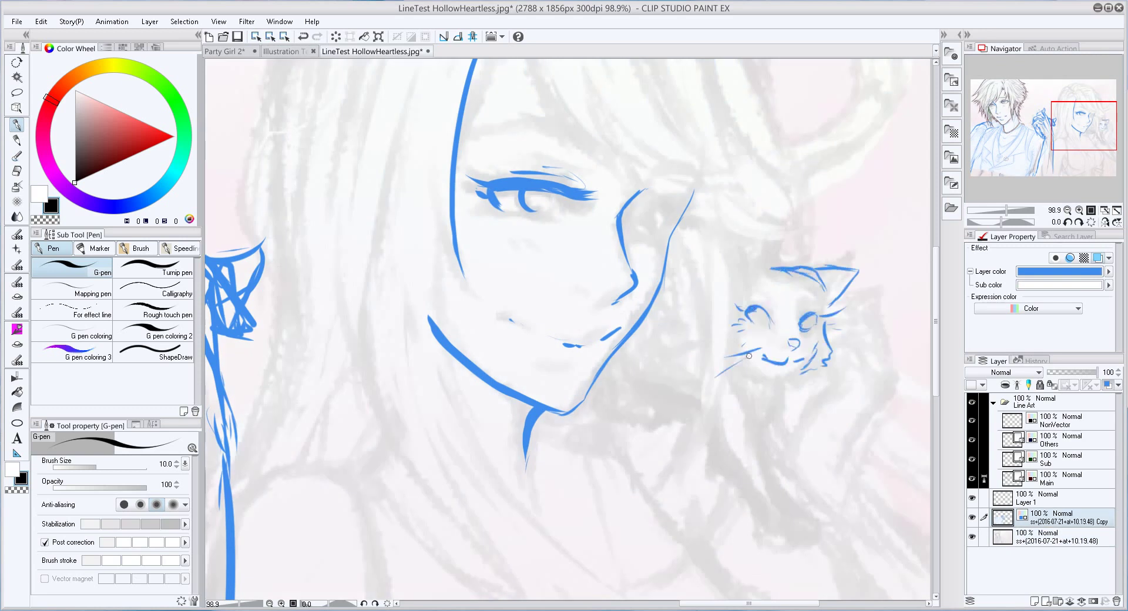
Sketch the cat's chest fur, body and dangling front legs below its head
left_click_drag(741, 395, 781, 421)
mouse_move(785, 418)
left_mouse_down()
mouse_move(797, 506)
mouse_move(820, 546)
left_mouse_up()
mouse_move(793, 447)
left_mouse_down()
mouse_move(816, 528)
mouse_move(657, 468)
left_mouse_up()
Sketch the hand gripping the cat from behind, along with its fingers, wrist and forearm
left_click_drag(732, 288, 780, 344)
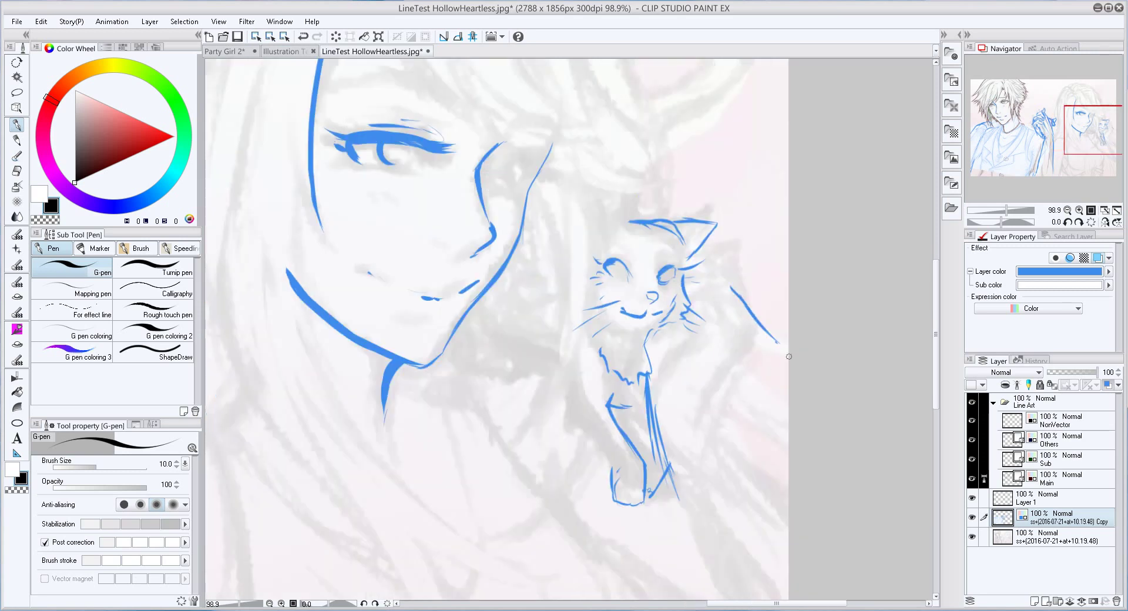
left_click_drag(682, 388, 712, 373)
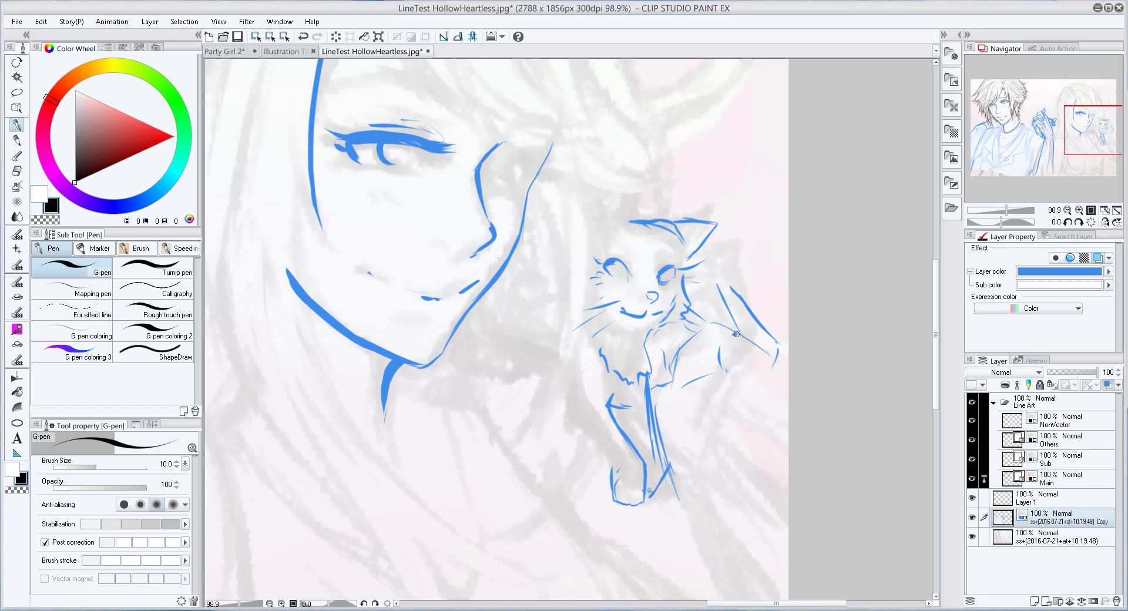
mouse_move(696, 321)
left_mouse_down()
mouse_move(736, 291)
mouse_move(700, 376)
left_mouse_up()
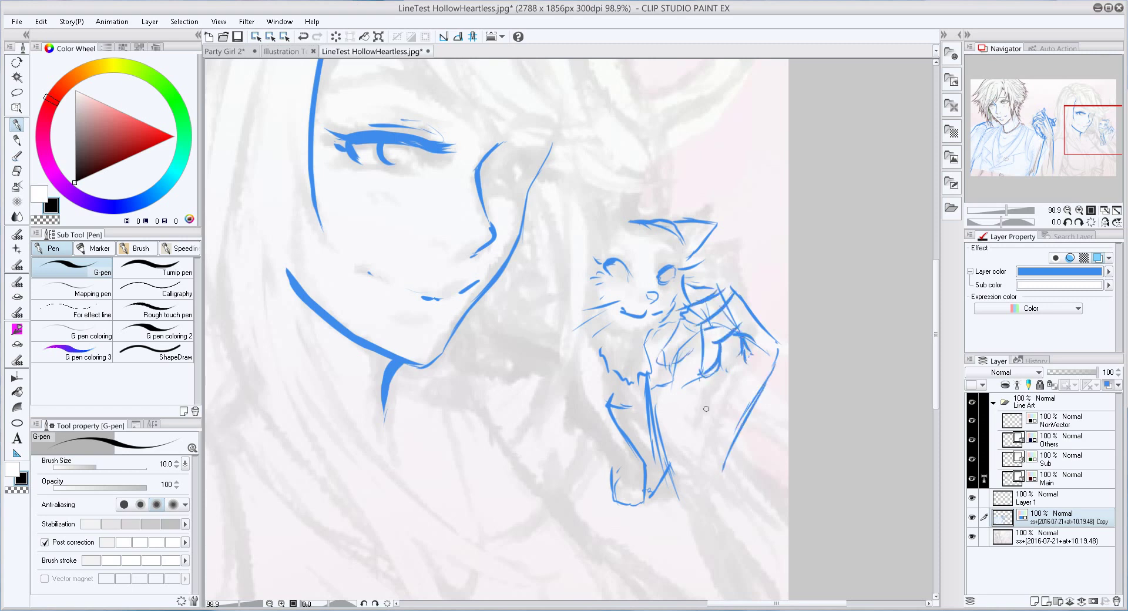
key("ctrl+minus")
key("ctrl+minus")
key("ctrl+minus")
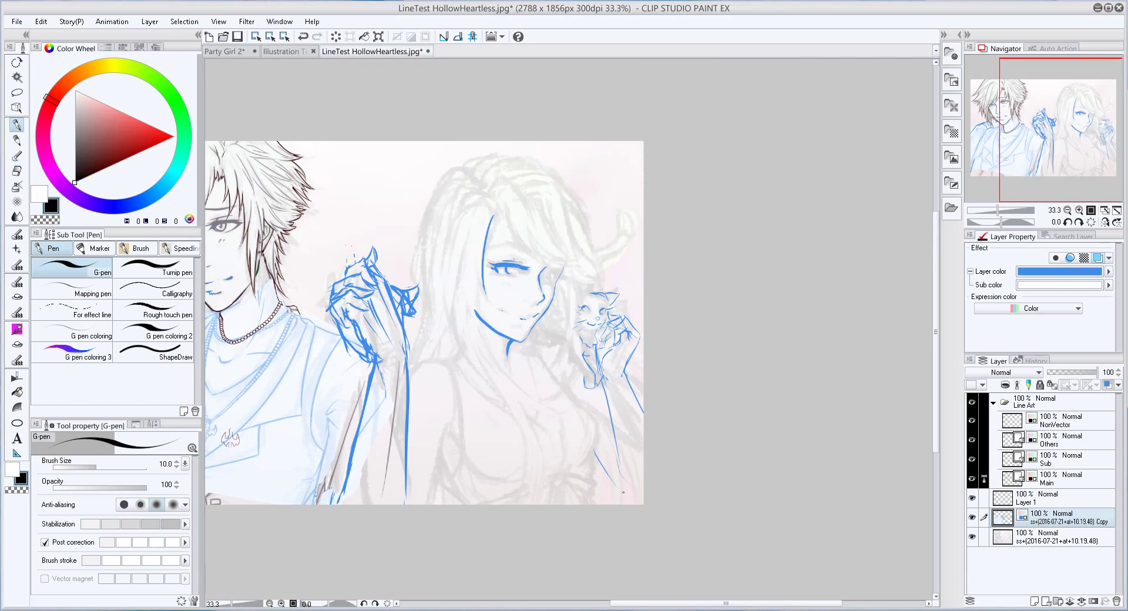
Restore the blue layer colour on the original sketch layer and make the Main line art layer active
left_click(1058, 479)
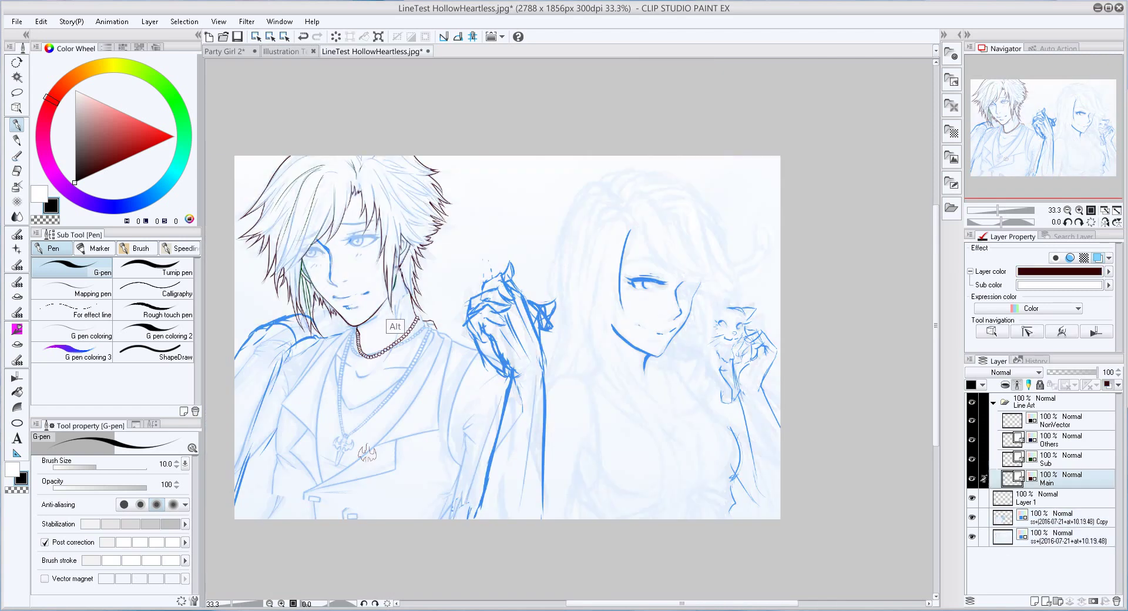
scroll(247, 329, "up", 5)
scroll(580, 359, "down", 3)
scroll(579, 360, "up", 2)
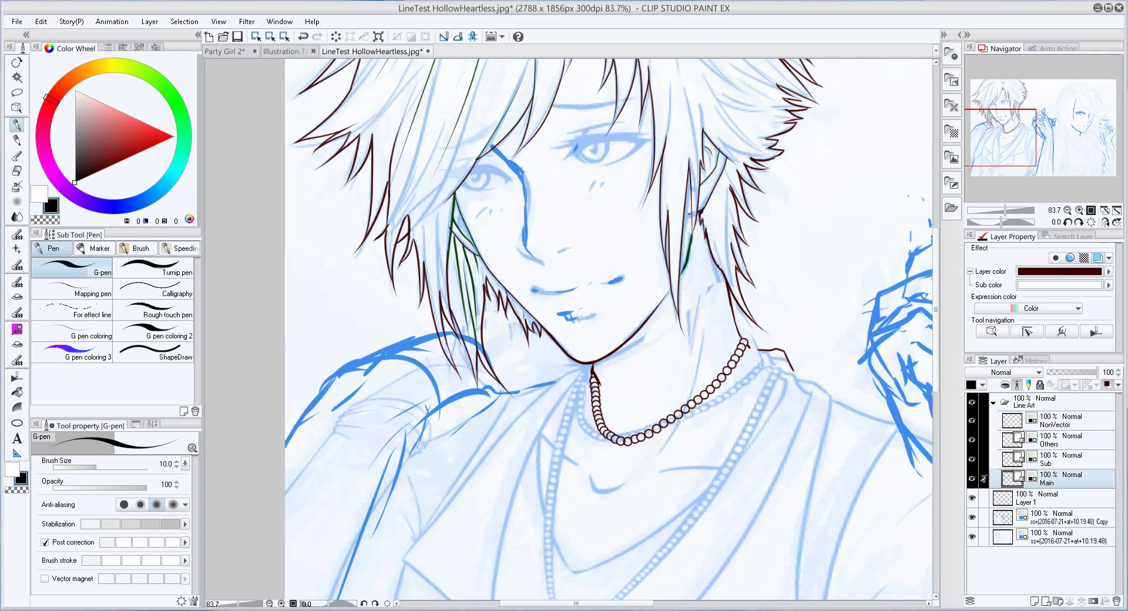
Ink the outer and inner V-shaped edges of the neckerchief on the Main layer
left_click_drag(554, 406, 554, 459)
left_click(869, 127, "shift")
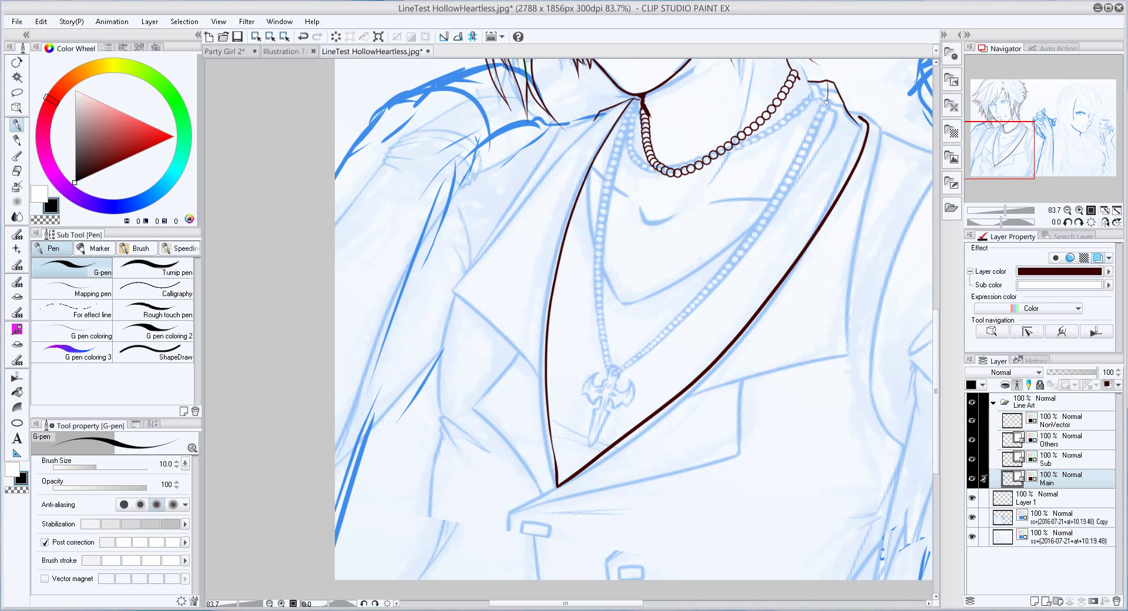
left_click_drag(827, 102, 591, 168)
key("e")
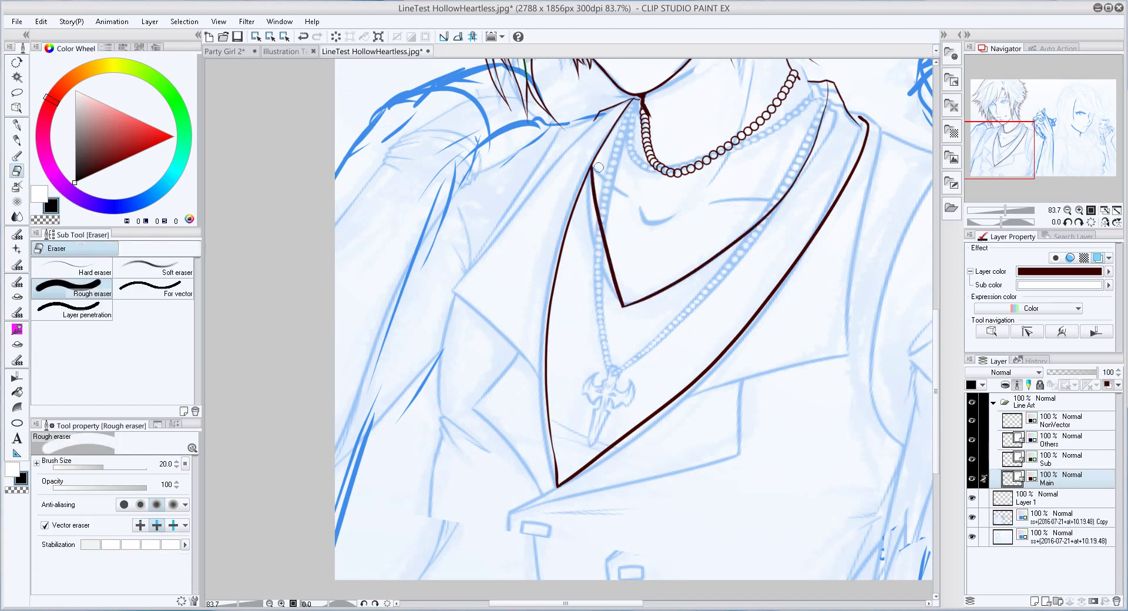
Ink the neckerchief's collar folds, the adjoining shoulder line and the jacket's armhole edge with the G-pen at size 7
key("p")
scroll(636, 332, "up", 3)
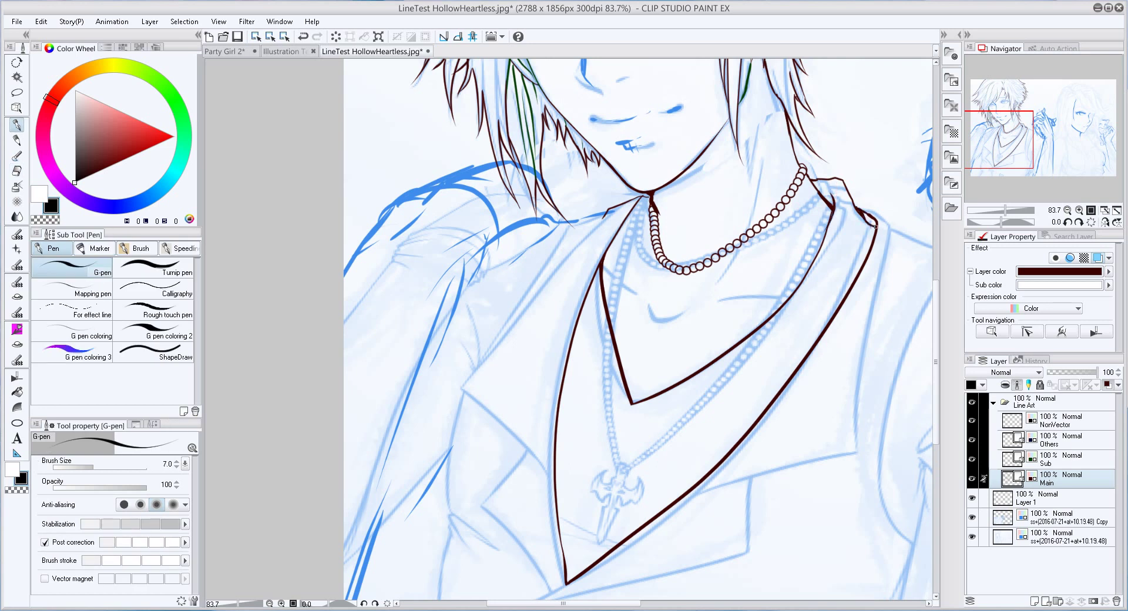
left_click_drag(893, 224, 658, 194)
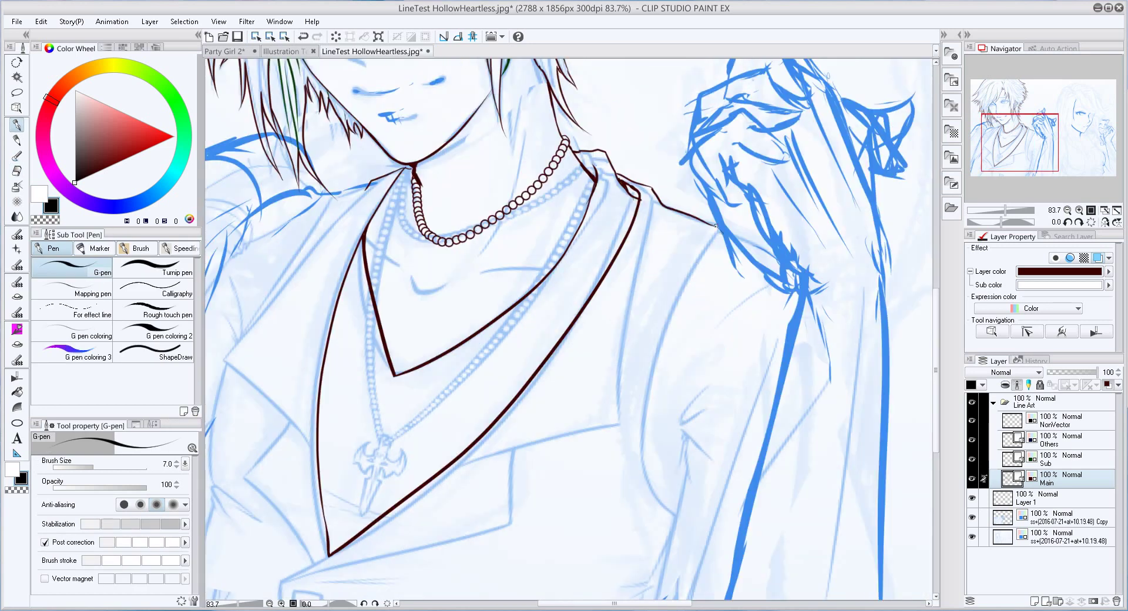
left_click_drag(715, 225, 727, 144)
Ink the sleeve's inner edge, upper contour and short armpit creases on the Sub layer
left_click_drag(696, 351, 673, 485)
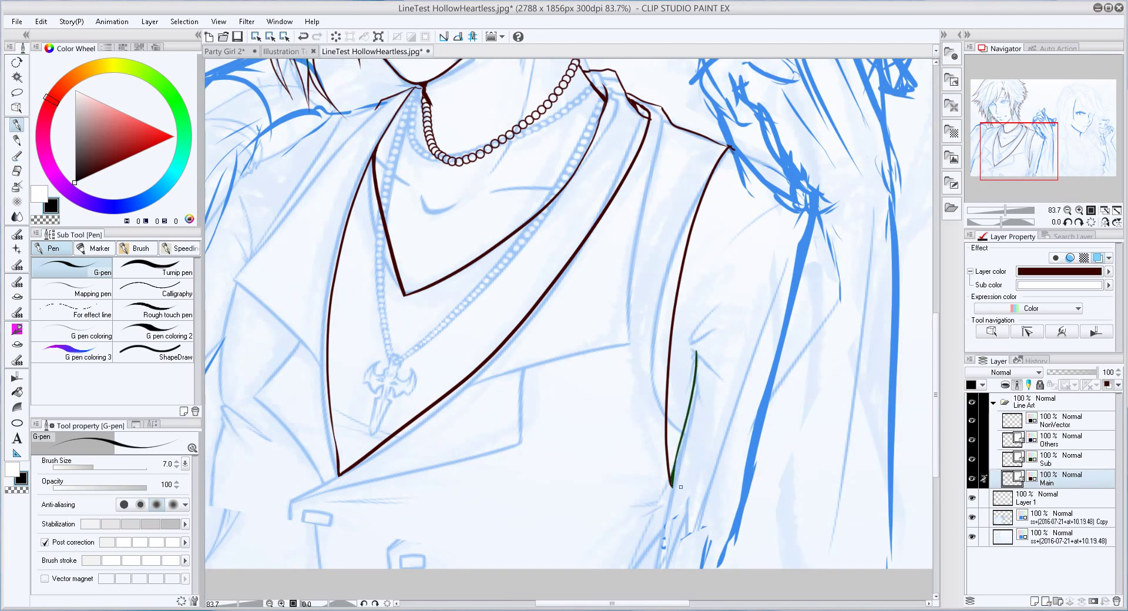
key("alt+bracketright")
left_click_drag(729, 150, 685, 340)
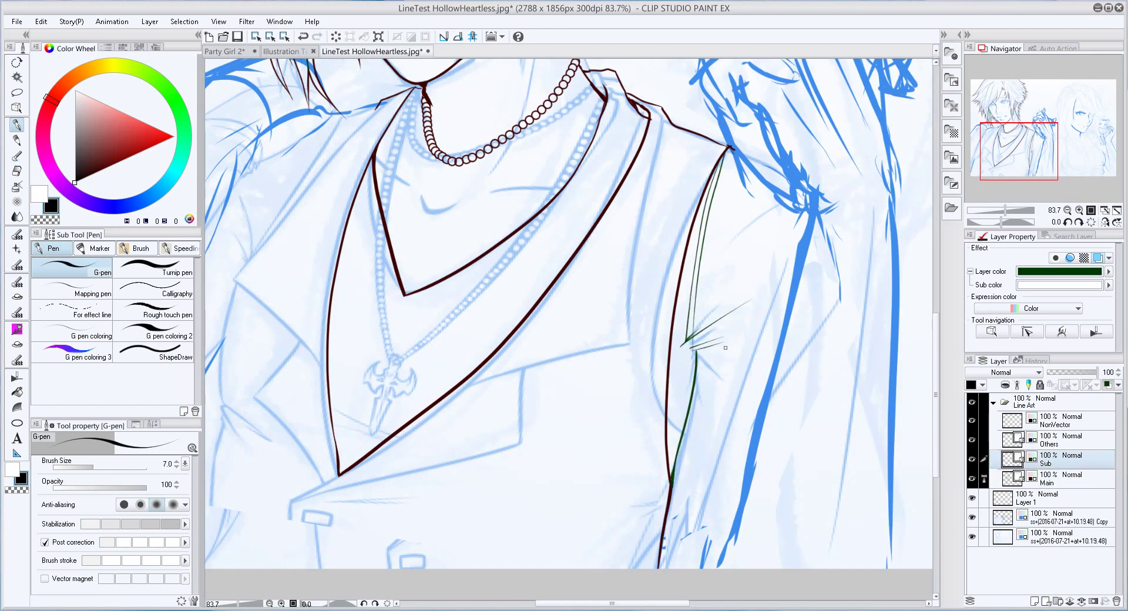
left_click_drag(703, 284, 747, 229)
left_click_drag(748, 229, 859, 262)
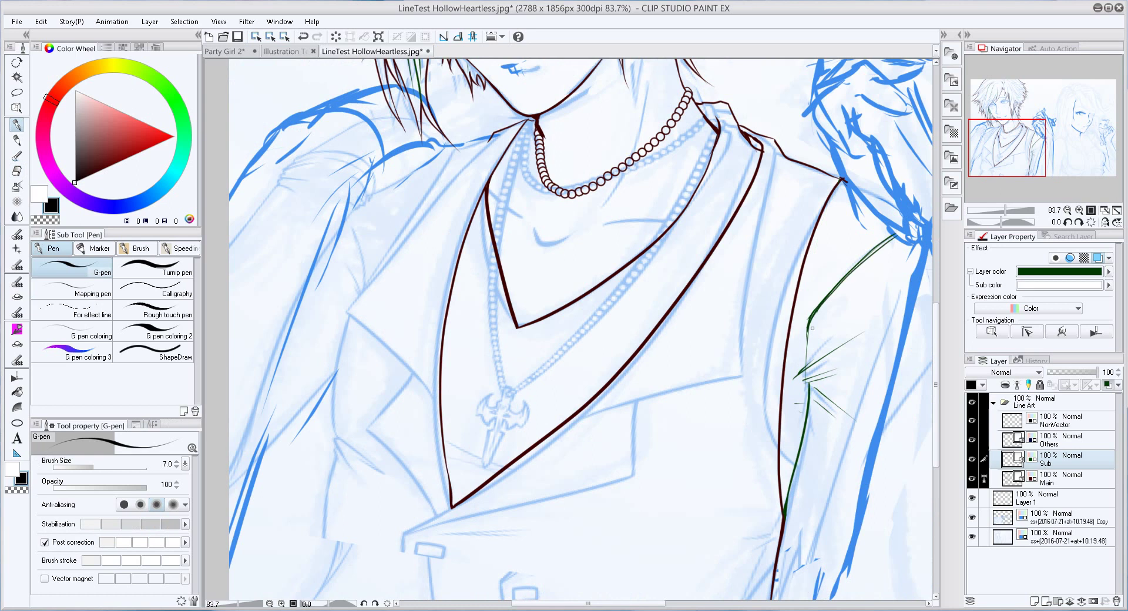
Ink the jacket's left outer edge from the shoulder down to the canvas bottom on the Main layer
left_click_drag(494, 133, 602, 169)
key("alt+bracketleft")
mouse_move(544, 188)
left_mouse_down()
mouse_move(457, 352)
mouse_move(449, 534)
mouse_move(453, 351)
mouse_move(433, 595)
left_mouse_up()
mouse_move(433, 594)
left_mouse_down()
mouse_move(495, 390)
mouse_move(485, 434)
left_mouse_up()
Ink both notched jacket lapels and the collar edge running down from the right shoulder on the Sub layer
key("alt+bracketright")
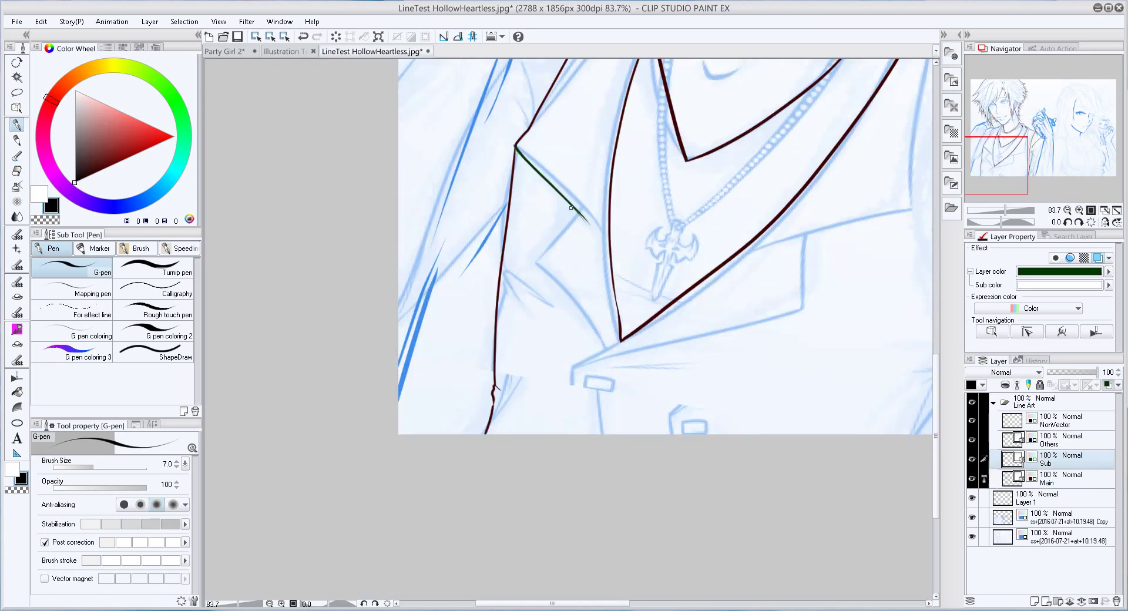
mouse_move(571, 365)
left_mouse_down()
mouse_move(778, 317)
mouse_move(806, 241)
left_mouse_up()
left_click_drag(862, 172, 781, 277)
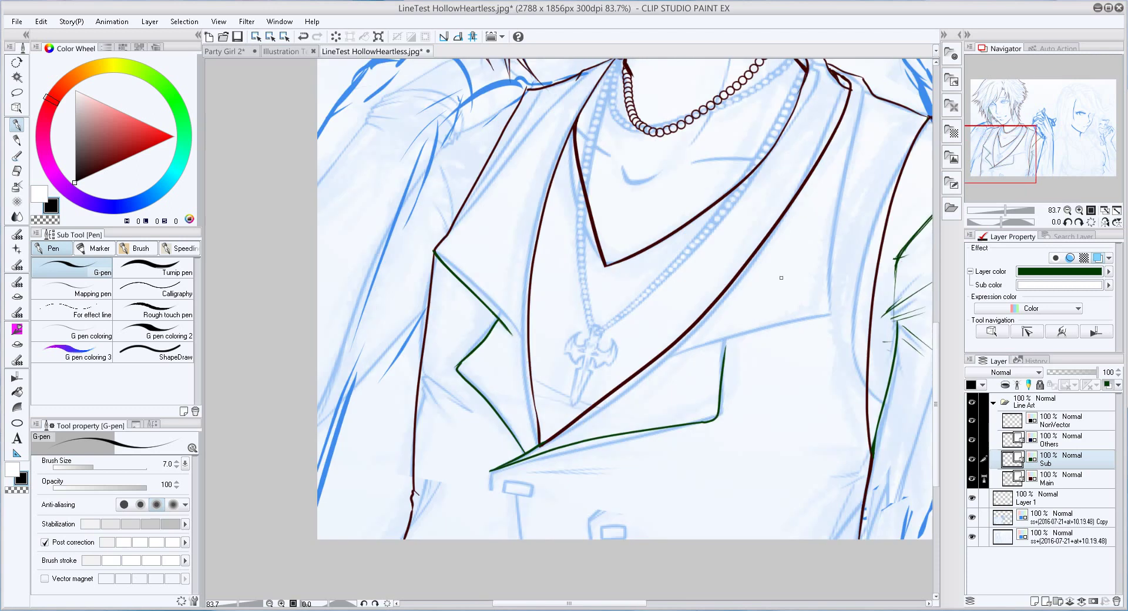
scroll(531, 369, "down", 1)
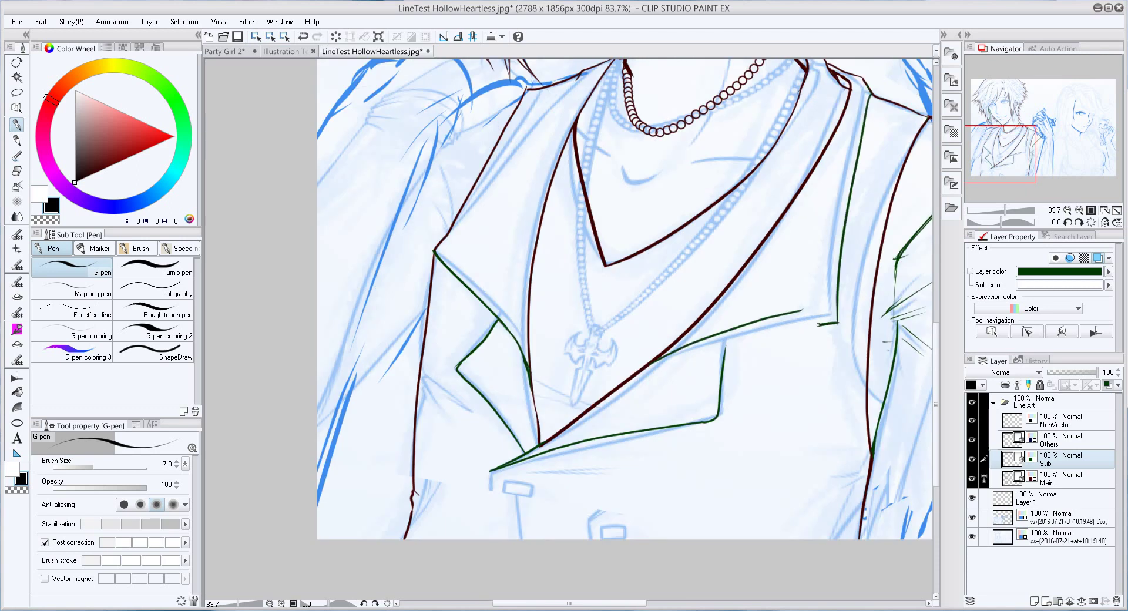
scroll(531, 369, "down", 1)
scroll(726, 270, "up", 3)
scroll(726, 270, "down", 3)
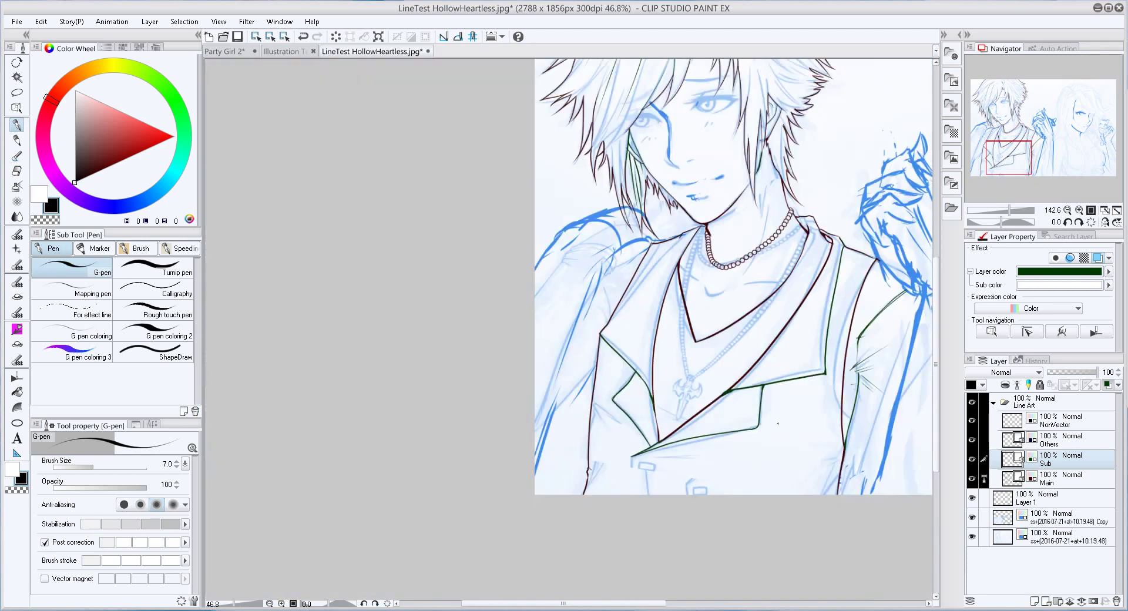
Ink the strap tab over the jacket's front edge on Sub with an outer frame on Main, and remove the edge line crossing it
scroll(726, 270, "up", 2)
scroll(726, 270, "up", 1)
scroll(741, 277, "down", 3)
scroll(549, 466, "up", 3)
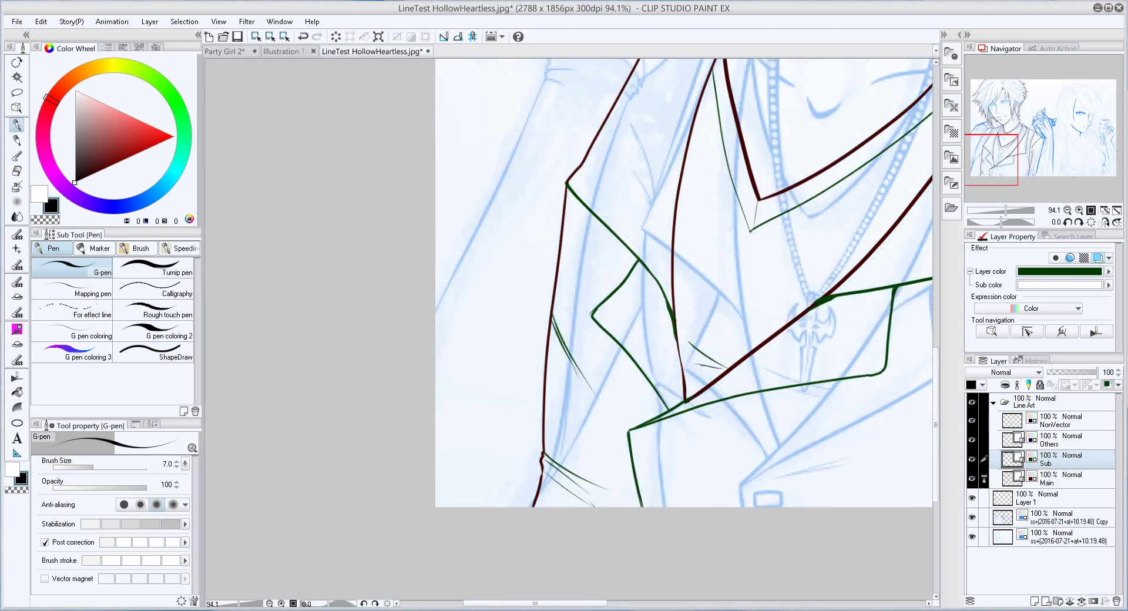
left_click_drag(615, 476, 633, 459)
key("ctrl+z")
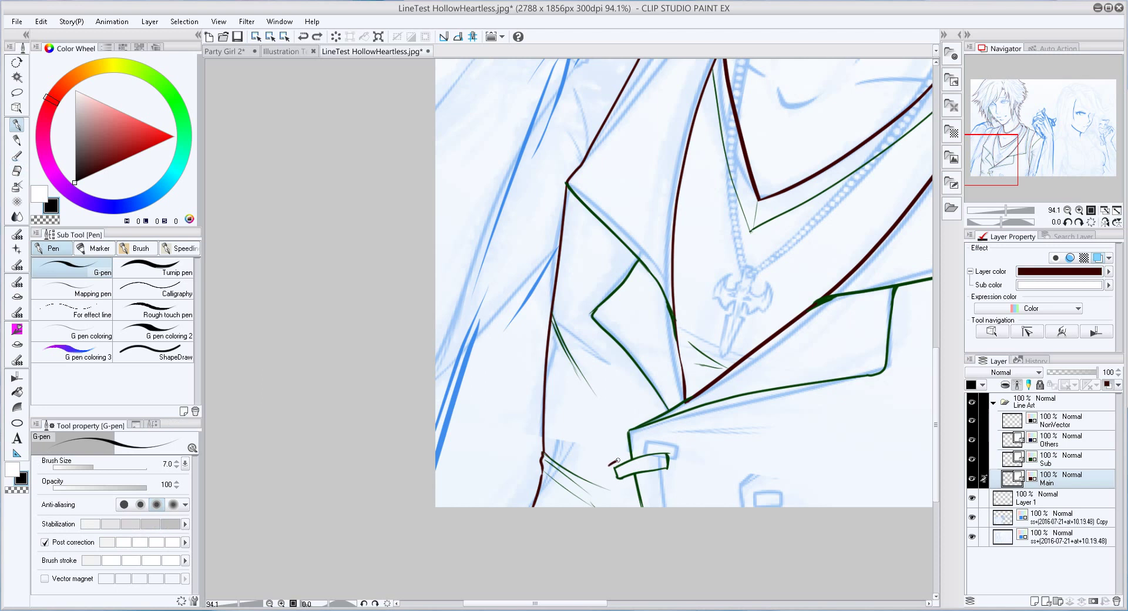
scroll(635, 475, "up", 3)
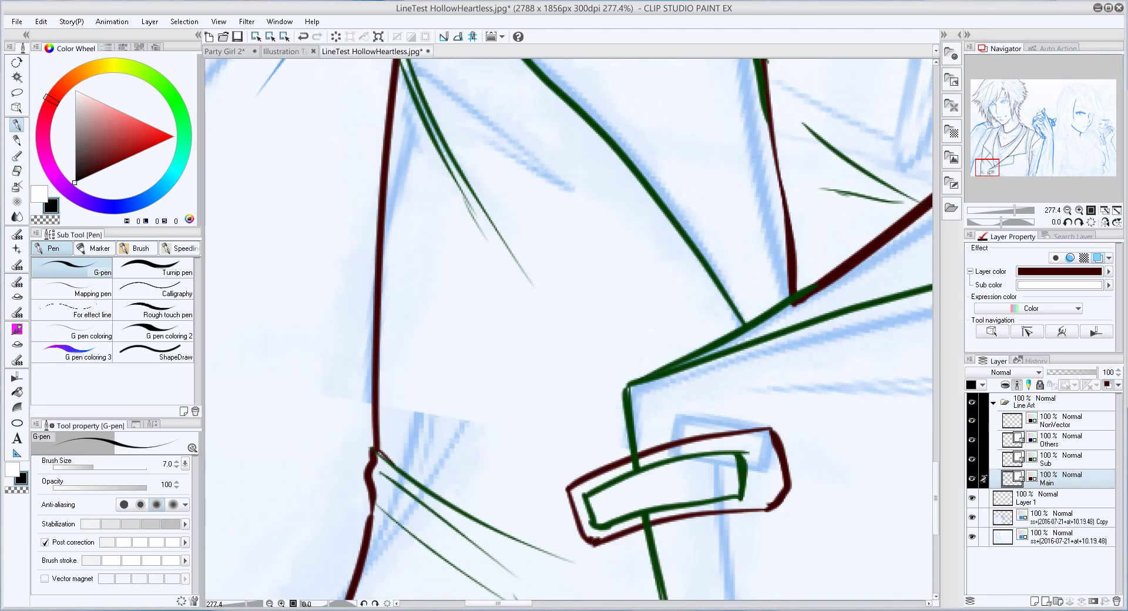
left_click(633, 458, "ctrl")
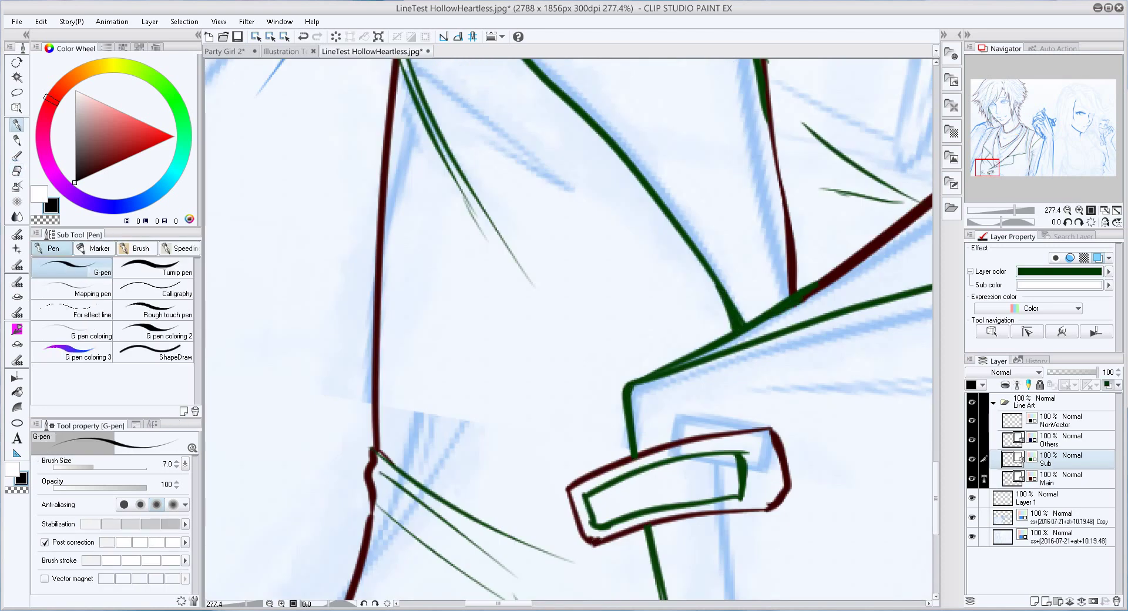
scroll(569, 329, "down", 3)
Ink the raised arm's cuff edge and both long sleeve contours down to the canvas bottom on the Main layer
left_click(576, 338, "ctrl")
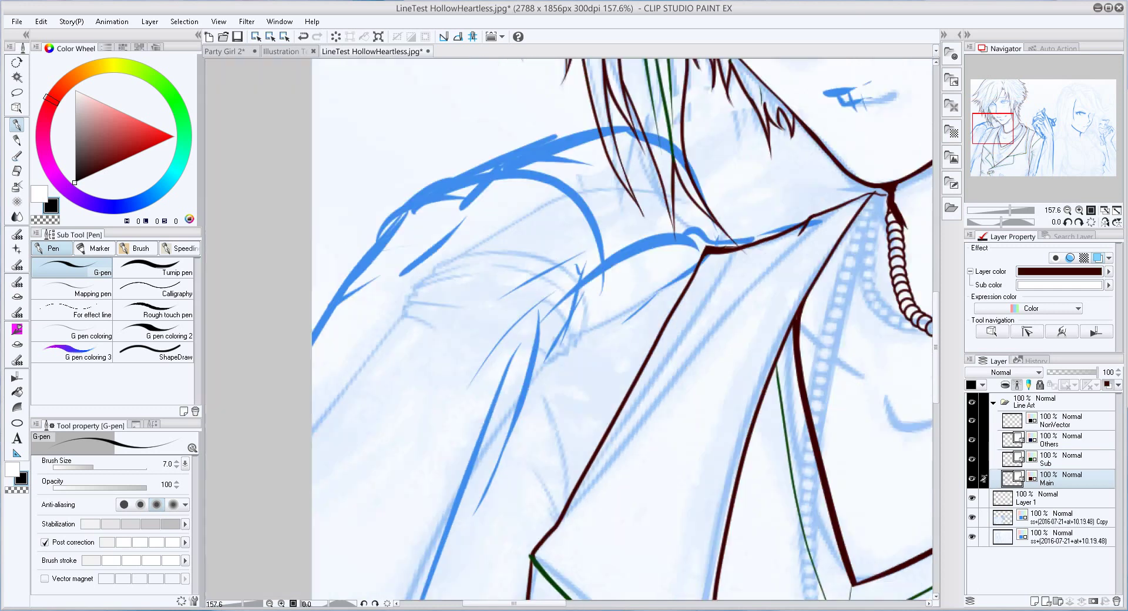
scroll(726, 403, "down", 5)
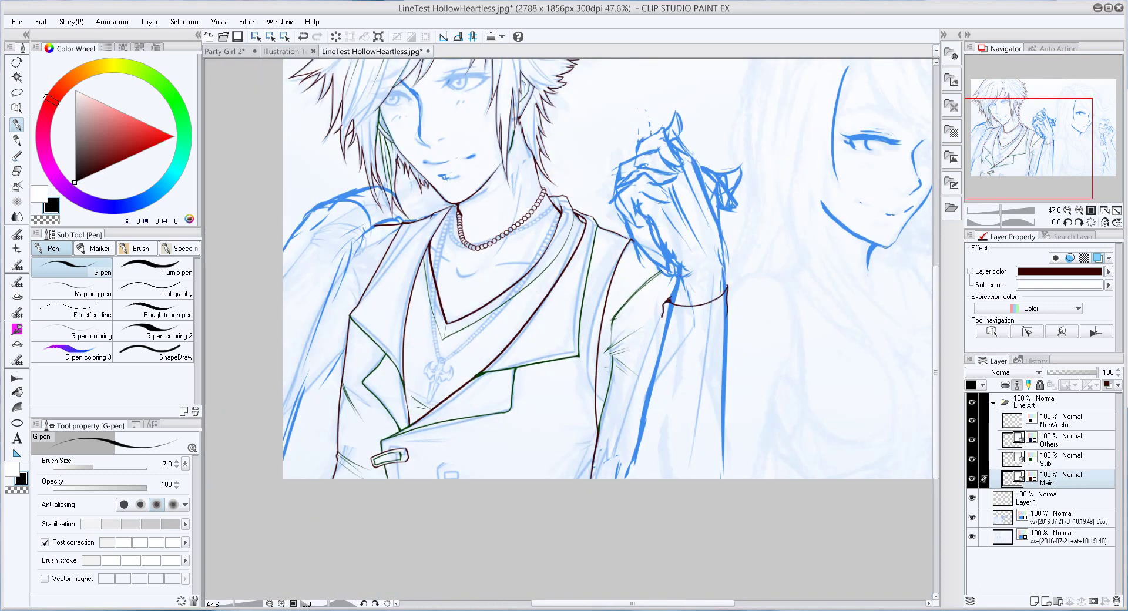
scroll(669, 298, "up", 3)
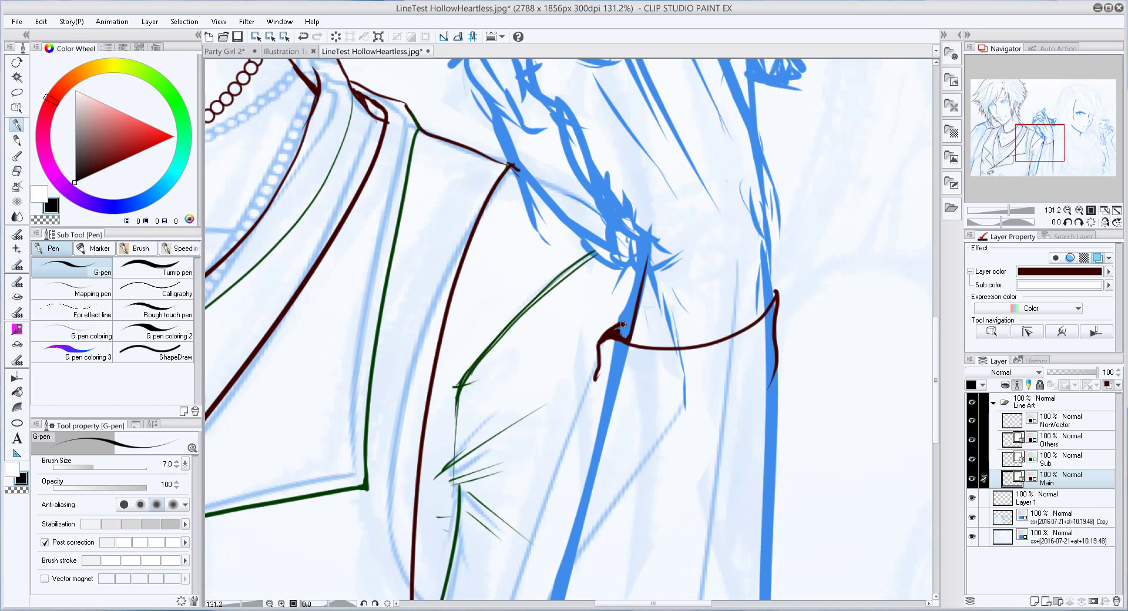
left_click_drag(777, 299, 773, 229)
scroll(773, 229, "down", 2)
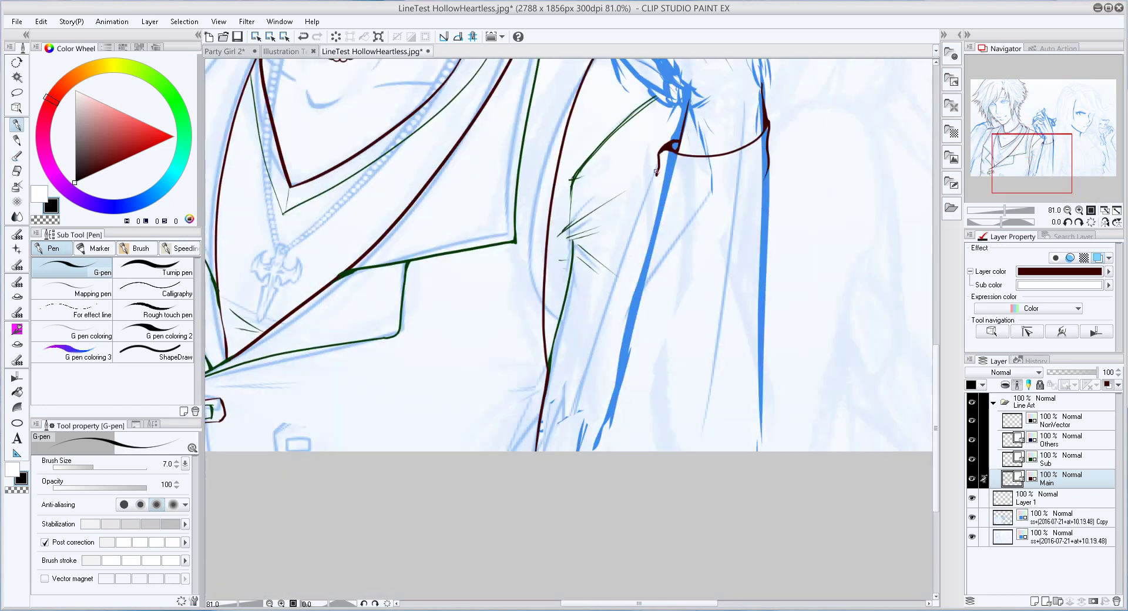
left_click_drag(657, 170, 579, 451)
mouse_move(766, 170)
left_mouse_down()
mouse_move(745, 451)
mouse_move(772, 574)
left_mouse_up()
Ink the parallel bands around the raised arm's cuff on the Sub layer
key("alt+bracketright")
scroll(795, 419, "up", 2)
mouse_move(766, 419)
left_mouse_down()
mouse_move(758, 581)
mouse_move(740, 585)
mouse_move(728, 534)
left_mouse_up()
key("minus")
key("minus")
key("minus")
key("minus")
key("minus")
Ink the fold lines running down from the elbow crease and the creases low on the forearm sleeve on Sub
scroll(564, 329, "down", 2)
left_click_drag(548, 379, 525, 436)
scroll(564, 329, "up", 2)
left_click_drag(564, 180, 544, 343)
left_click_drag(511, 293, 491, 317)
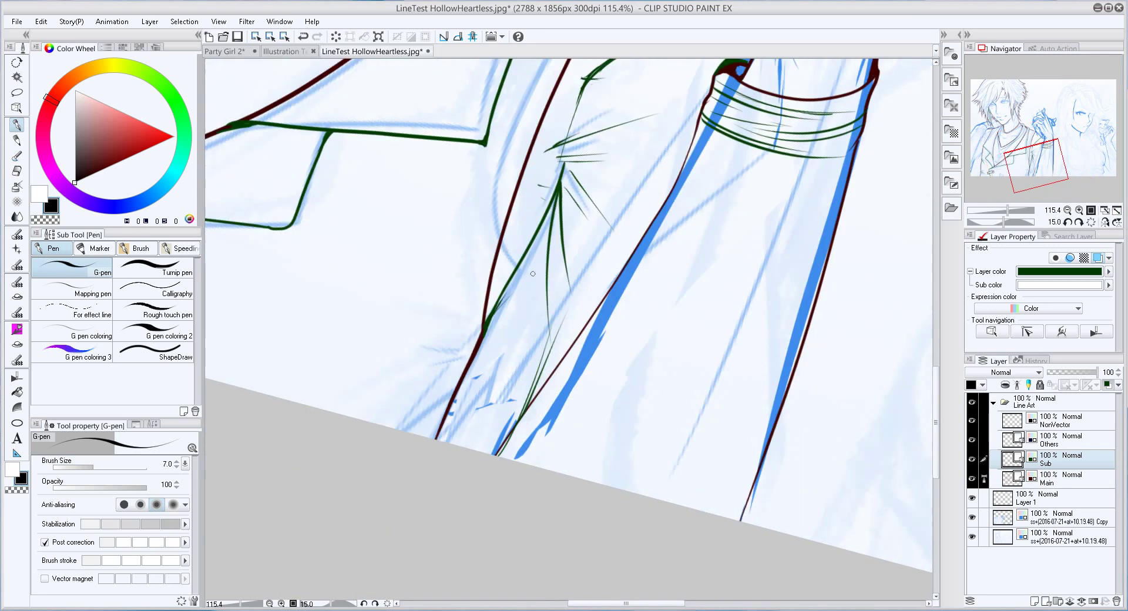
left_click_drag(879, 174, 739, 587)
left_click_drag(805, 488, 693, 564)
key("minus")
key("minus")
key("minus")
scroll(639, 443, "down", 3)
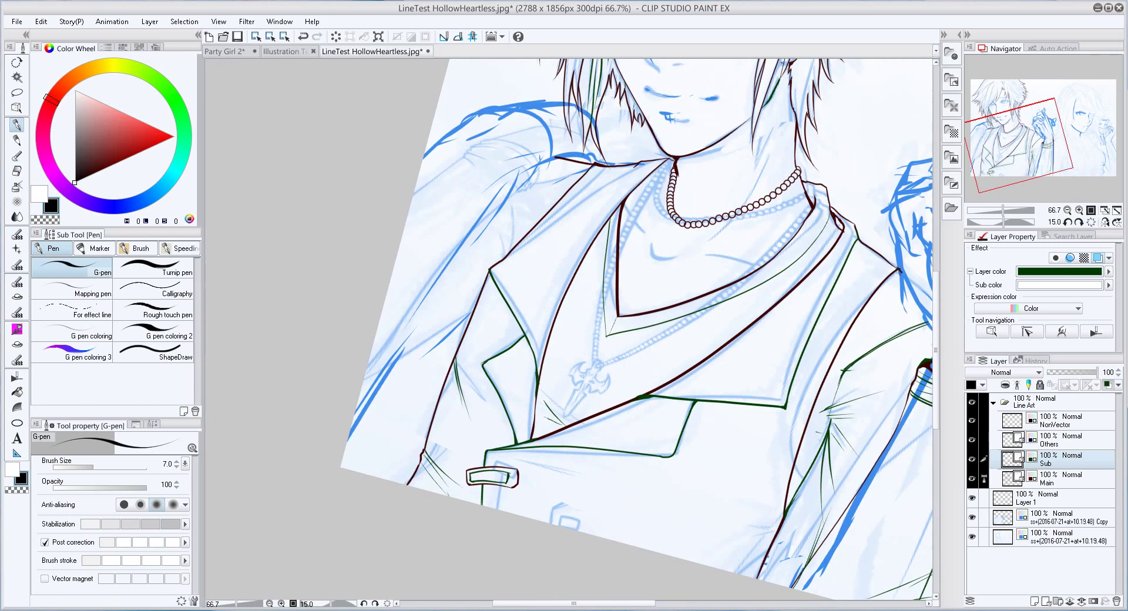
Ink the bent arm's lower sleeve contour on Main and its inner edge on the Sub layer
key("r")
key("alt+bracketleft")
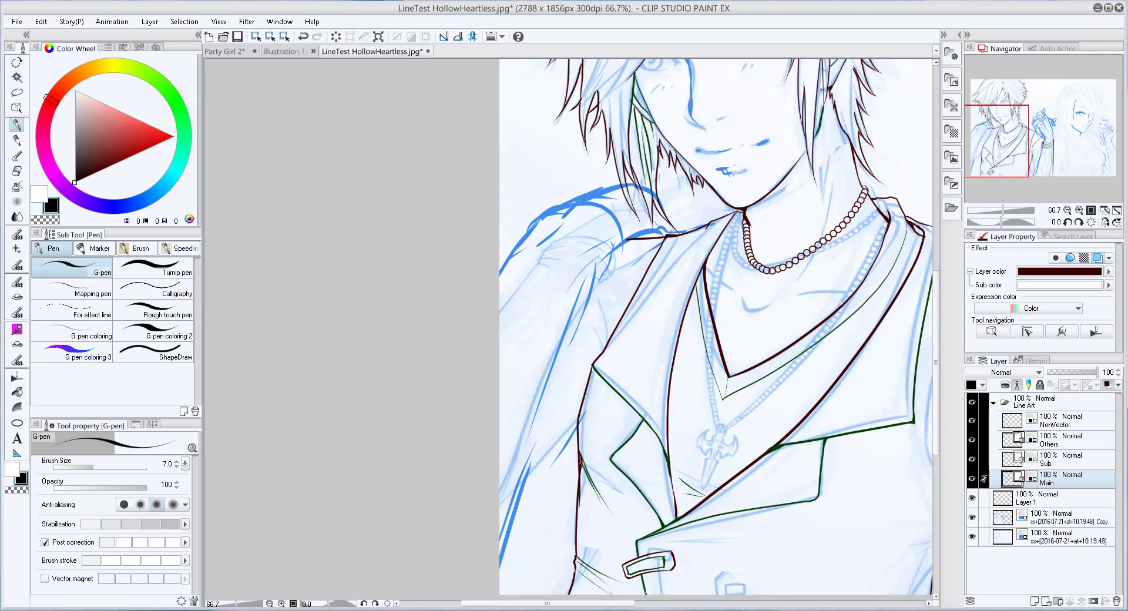
left_click_drag(705, 353, 833, 337)
key("alt+bracketright")
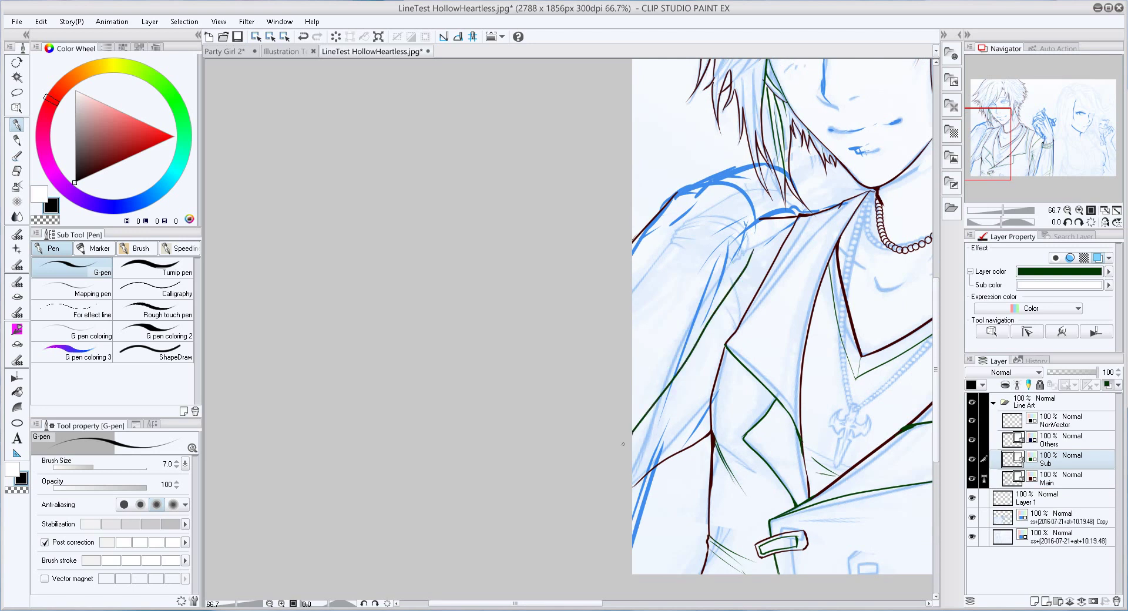
Ink the lapel's long inner fold with short creases and a second line along the opposite armhole on Sub
left_click_drag(843, 204, 734, 330)
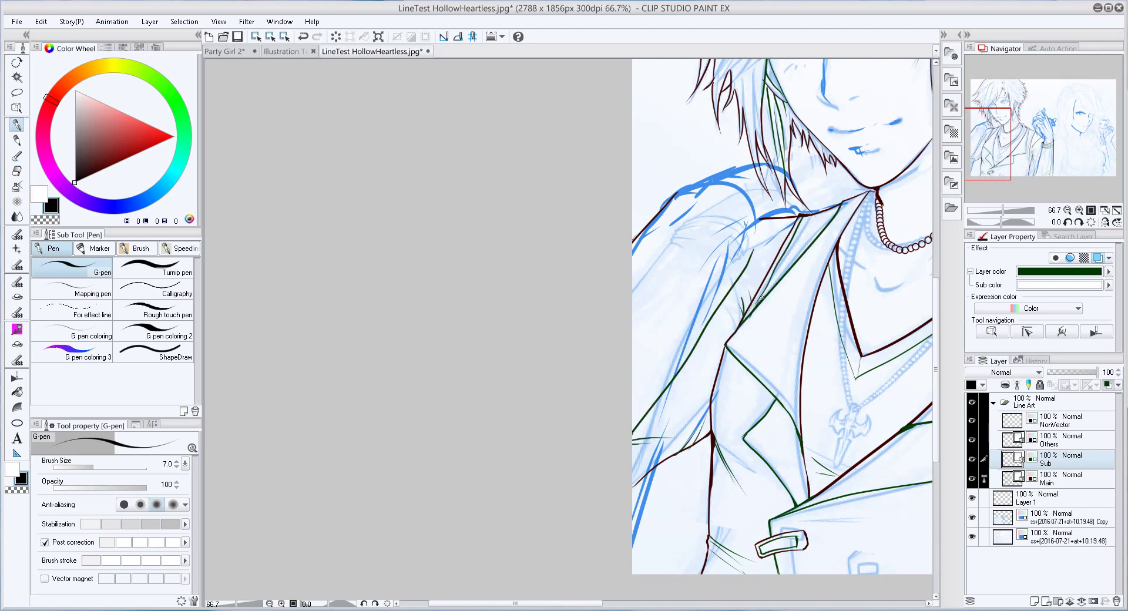
left_click_drag(762, 297, 409, 290)
mouse_move(758, 227)
left_mouse_down()
mouse_move(721, 318)
mouse_move(710, 506)
left_mouse_up()
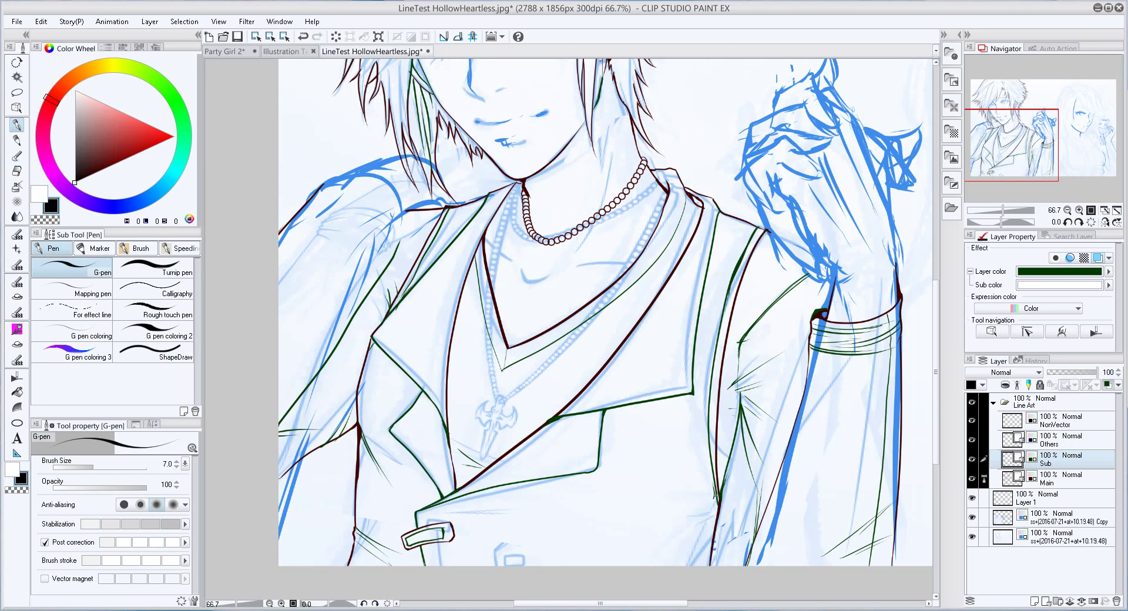
scroll(680, 539, "down", 2)
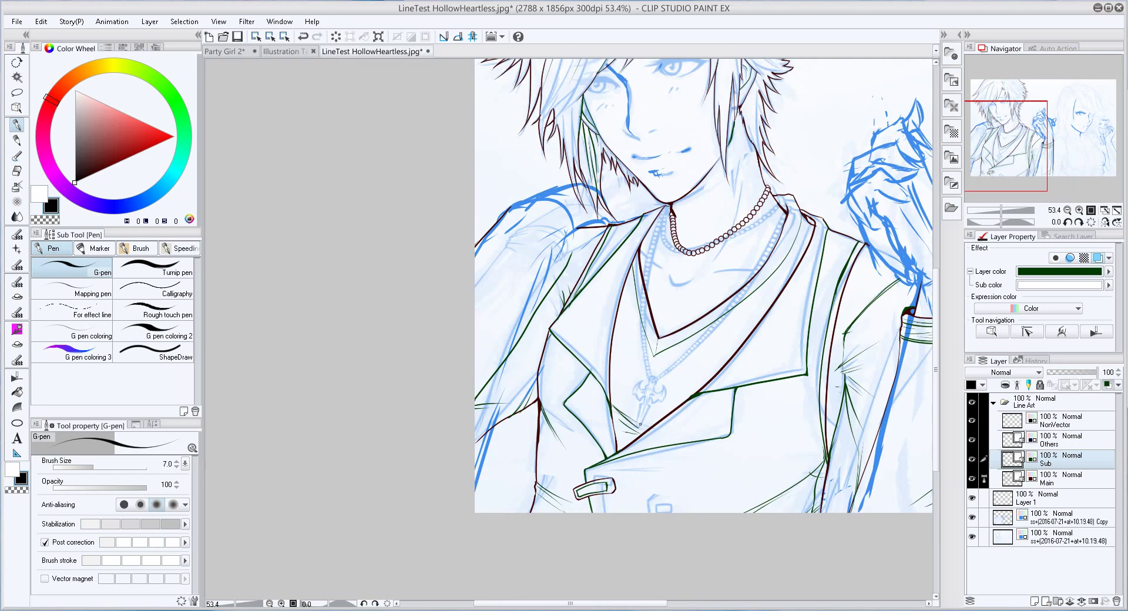
Erase the blue shoulder and upper-arm lines on the sketch copy layer using the G-pen with transparent colour at size 70
scroll(891, 252, "up", 2)
key("alt+[")
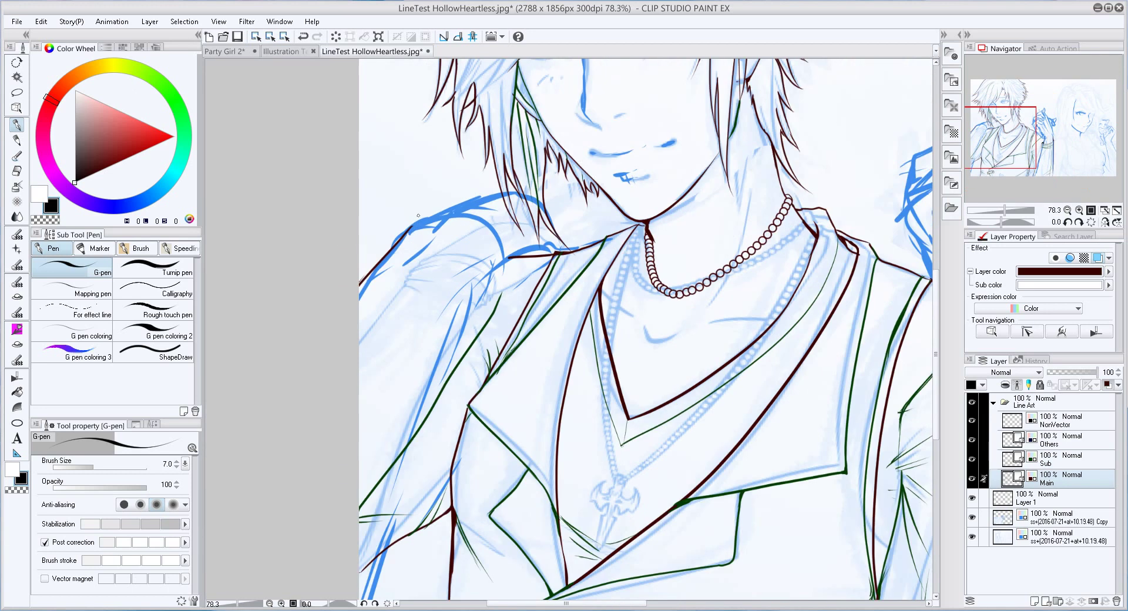
key("alt+[")
key("alt+[")
key("c")
key("bracketright")
key("bracketright")
key("bracketright")
key("bracketright")
key("bracketright")
key("bracketright")
key("bracketright")
key("bracketright")
key("bracketright")
key("bracketright")
key("bracketright")
key("bracketright")
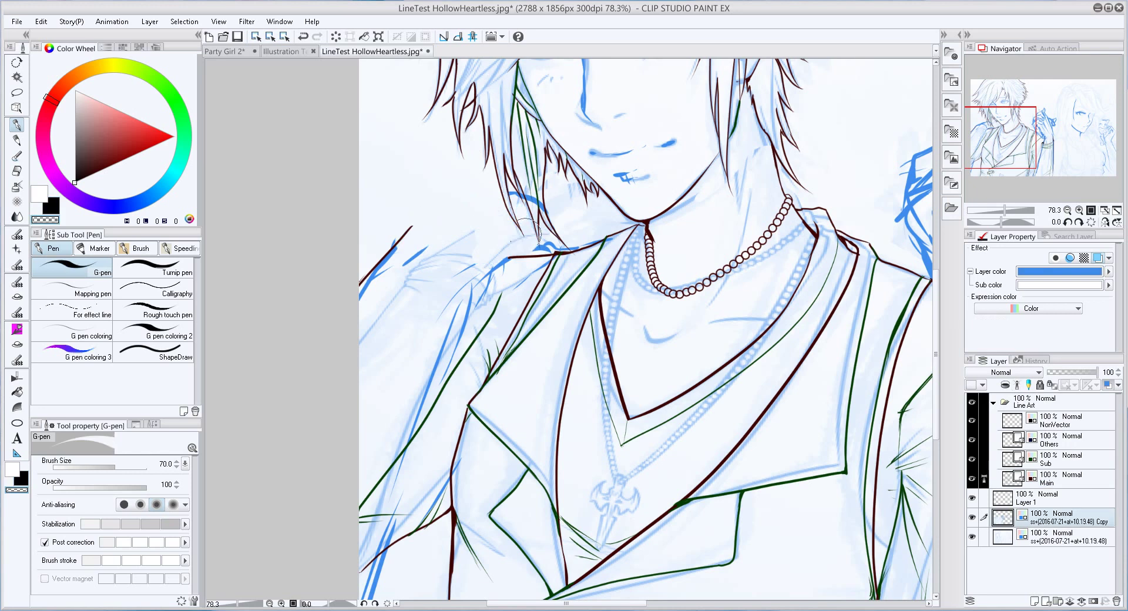
mouse_move(493, 231)
left_mouse_down()
mouse_move(436, 270)
mouse_move(427, 233)
mouse_move(422, 284)
left_mouse_up()
Sketch a new raised hand and forearm beside the cheek in thin blue lines at size 5 on the sketch copy layer
key("c")
key("bracketleft")
key("bracketleft")
key("bracketleft")
key("bracketleft")
key("bracketleft")
key("bracketleft")
key("bracketleft")
key("bracketleft")
key("bracketleft")
key("bracketleft")
key("bracketleft")
key("bracketleft")
key("bracketleft")
left_click_drag(406, 282, 399, 314)
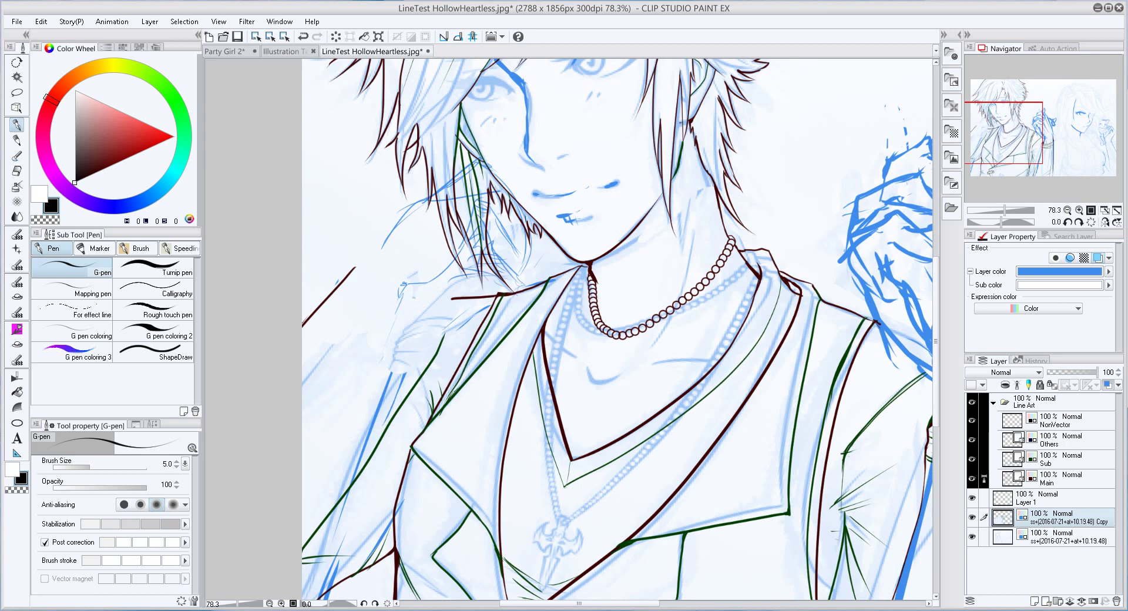
Lasso the new hand sketch beside the chin, reposition it with a rotation of about 14.5 degrees, and deselect
key("ctrl+minus")
key("m")
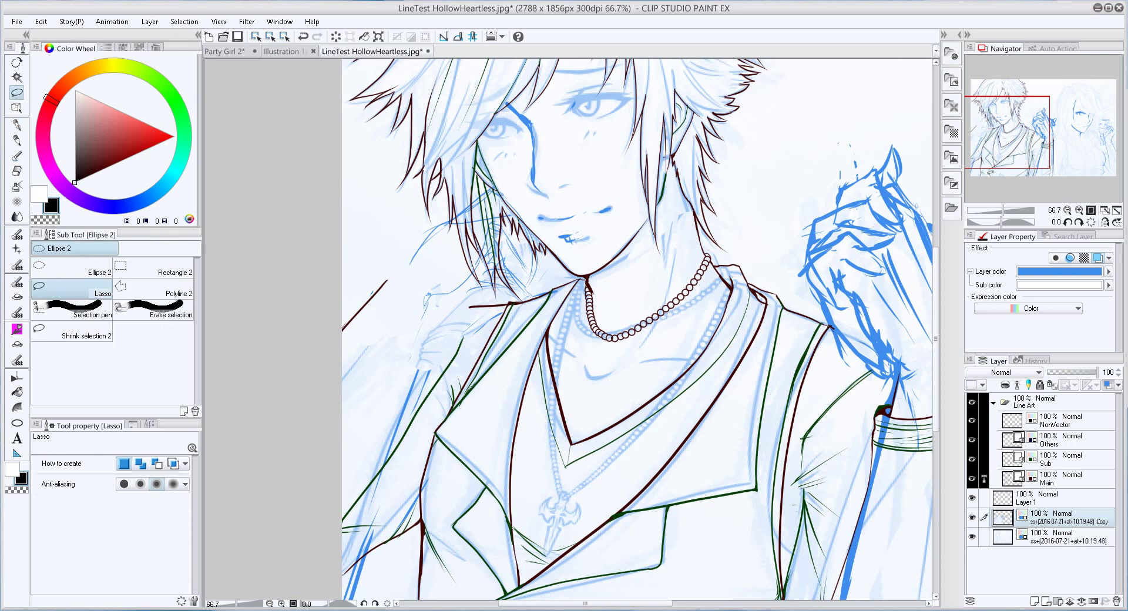
left_click_drag(452, 176, 449, 182)
key("ctrl+t")
left_click_drag(634, 129, 652, 176)
key("Return")
key("ctrl+d")
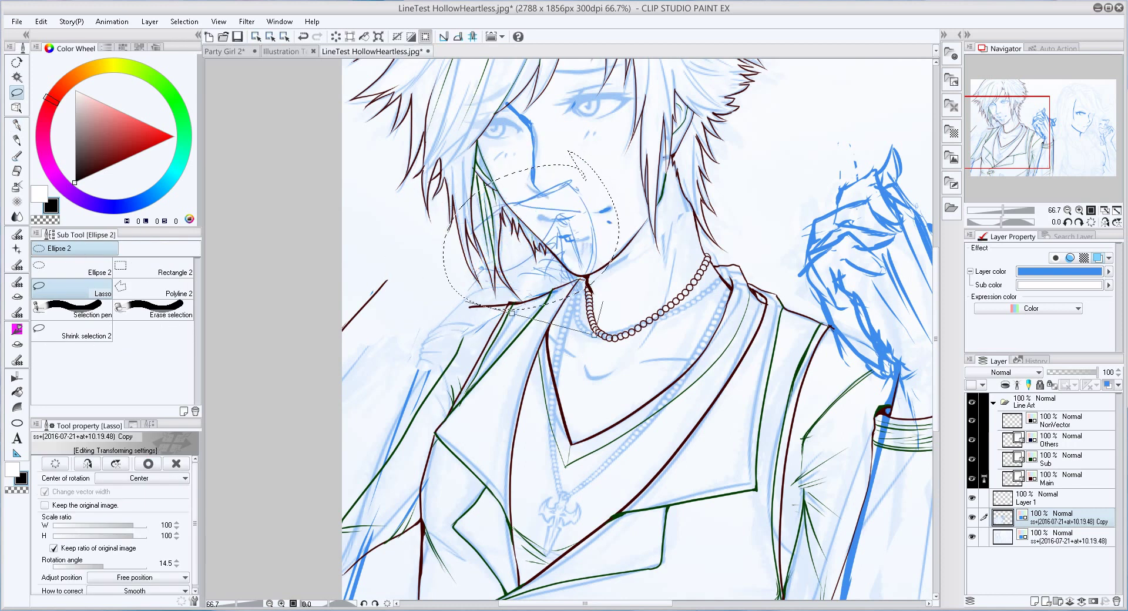
Clean up stray sketch marks around the mouth and hand, and sketch the forearm and rolled cuff in blue at size 15
key("p")
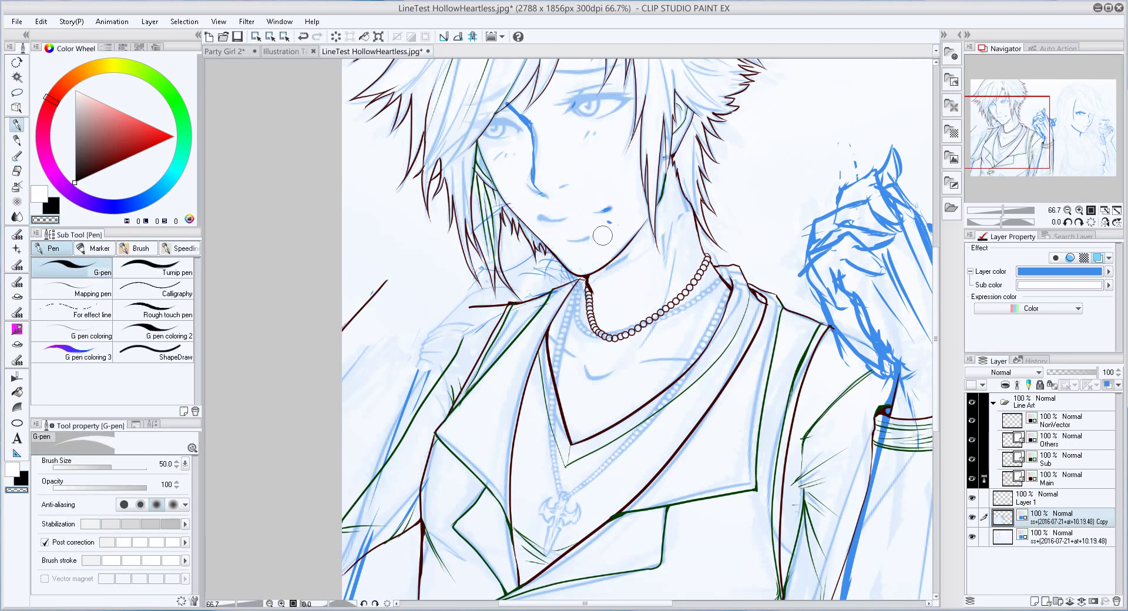
key("[")
left_click_drag(391, 297, 432, 317)
left_click_drag(342, 352, 388, 309)
left_click_drag(446, 302, 473, 345)
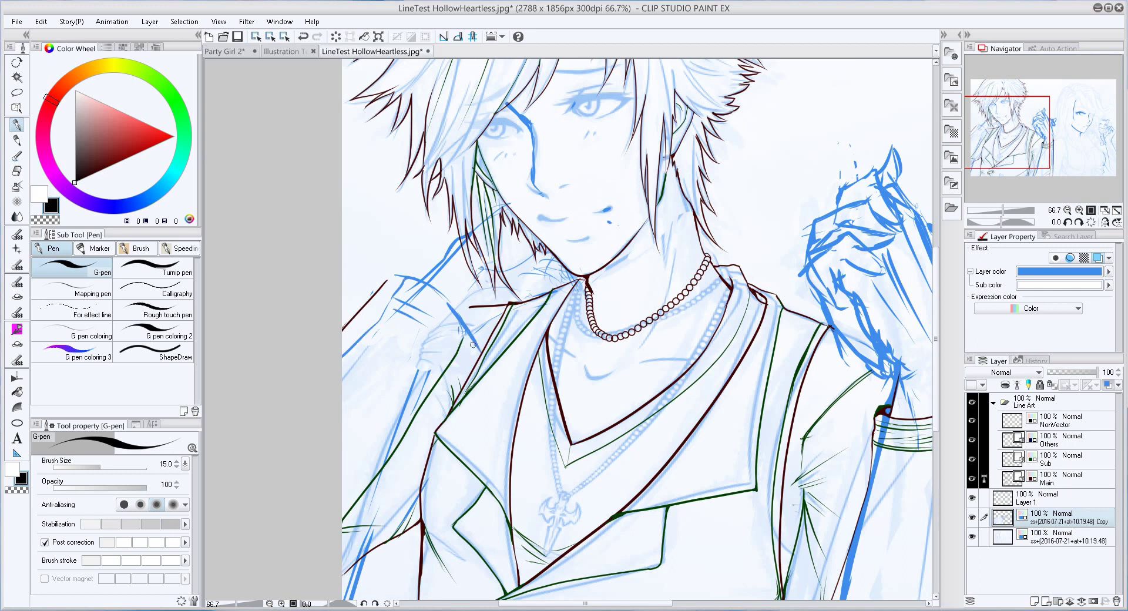
Ink the bent arm's forearm contour, cuff edge and adjoining jacket shoulder curve on the Main layer at size 7
left_click(488, 309, "ctrl+shift")
key("[")
key("[")
key("[")
key("[")
scroll(488, 309, "up", 4)
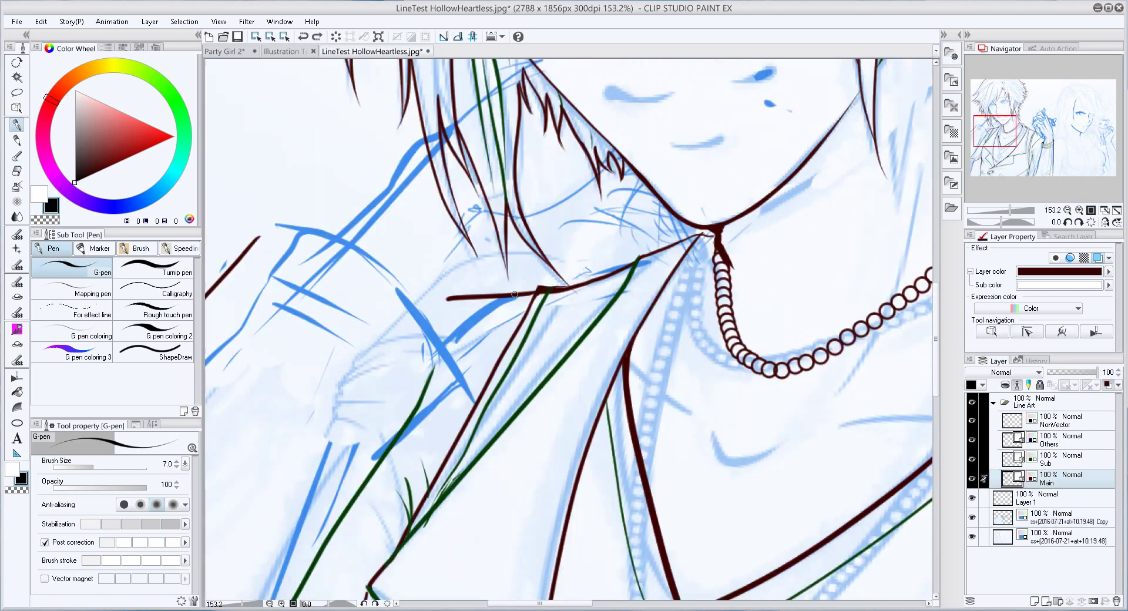
left_click_drag(492, 292, 503, 314)
left_click_drag(436, 160, 347, 254)
mouse_move(268, 252)
left_mouse_down()
mouse_move(457, 378)
mouse_move(467, 418)
left_mouse_up()
Ink the hand's contour and small creases behind the hair and under the chin on the Sub layer
left_click(507, 296, "ctrl+shift")
left_click_drag(528, 303, 591, 277)
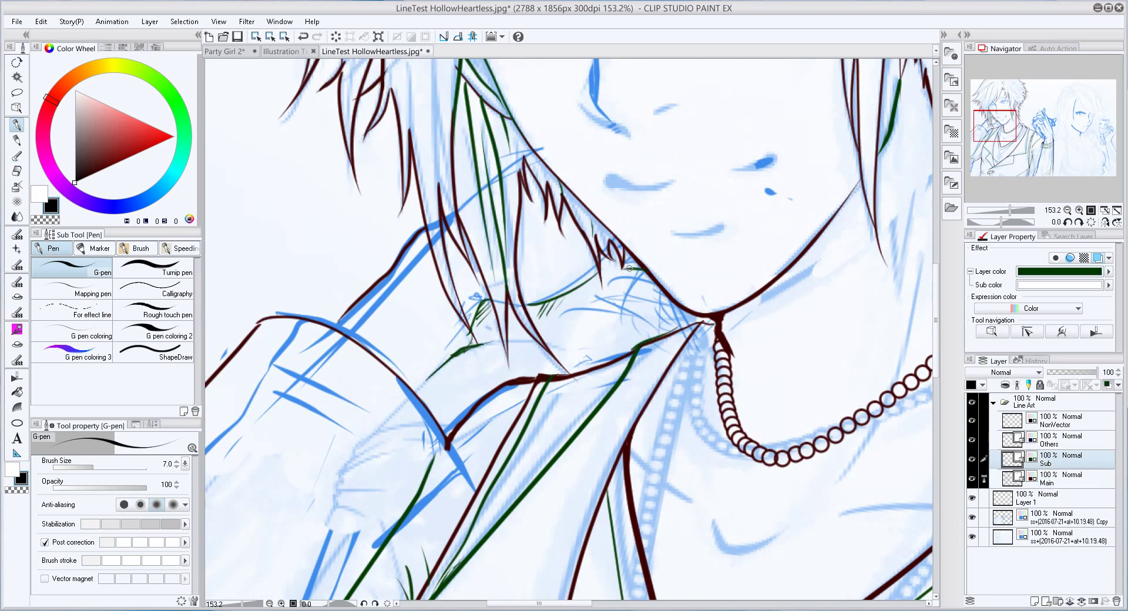
scroll(358, 226, "down", 2)
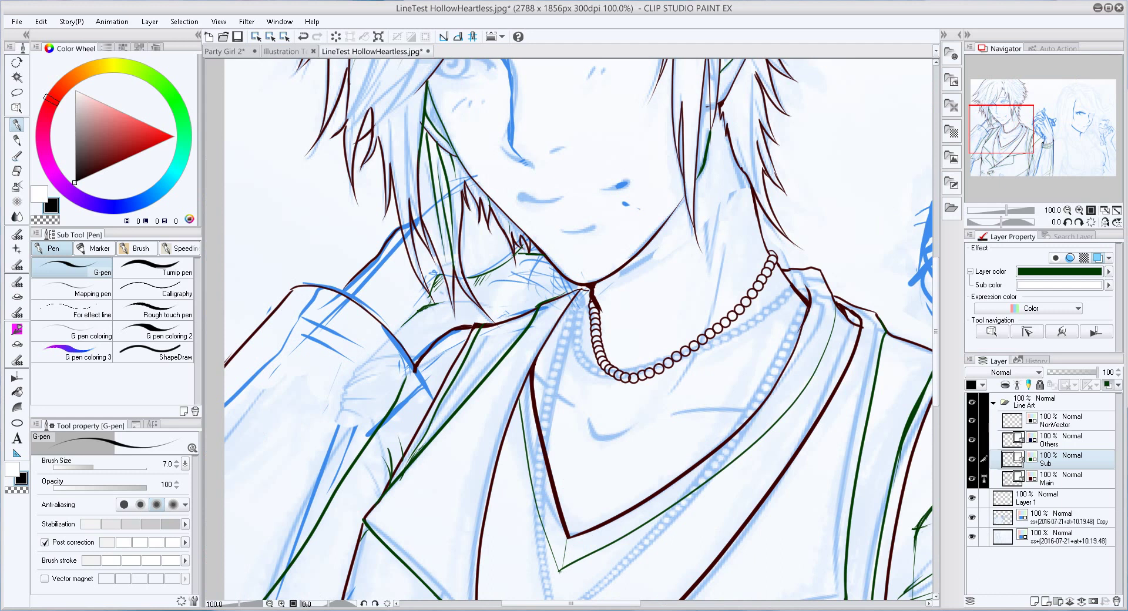
Return to the Main layer and hide the blue sketch copy layer to check the inked forearm
left_click(399, 232, "ctrl+shift")
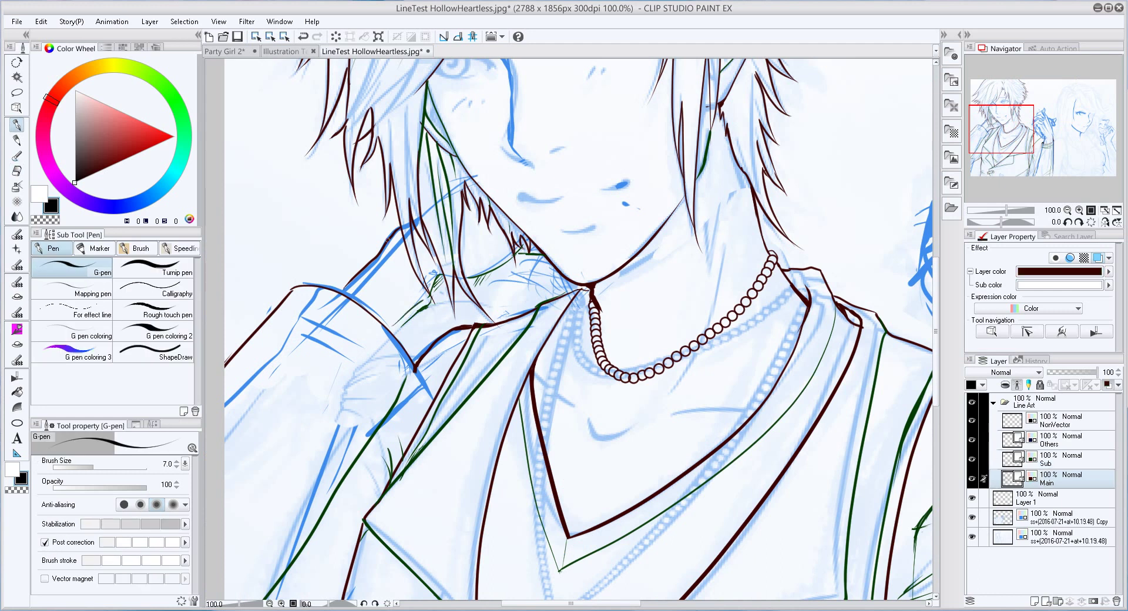
key("e")
key("p")
left_click(972, 517)
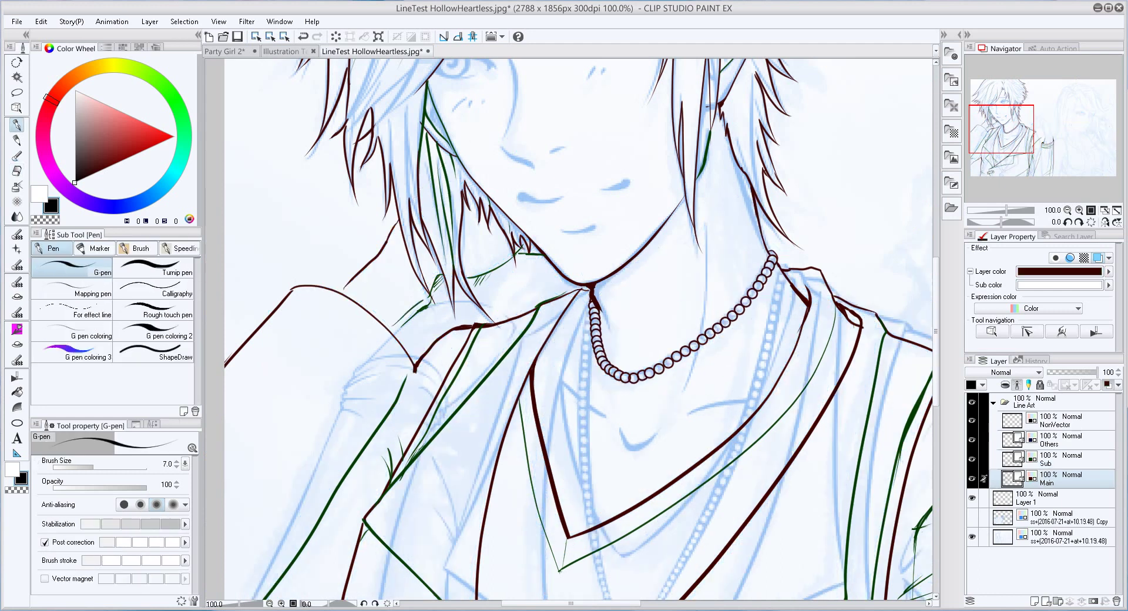
Ink the bent arm's cuff band and its long curved fold lines on the Sub layer at size 6
left_click(416, 369, "ctrl+shift")
key("bracketleft")
mouse_move(446, 376)
left_mouse_down()
mouse_move(528, 412)
mouse_move(587, 352)
left_mouse_up()
mouse_move(687, 287)
left_mouse_down()
mouse_move(650, 388)
mouse_move(650, 432)
left_mouse_up()
left_click_drag(627, 358, 634, 426)
left_click_drag(654, 353, 675, 445)
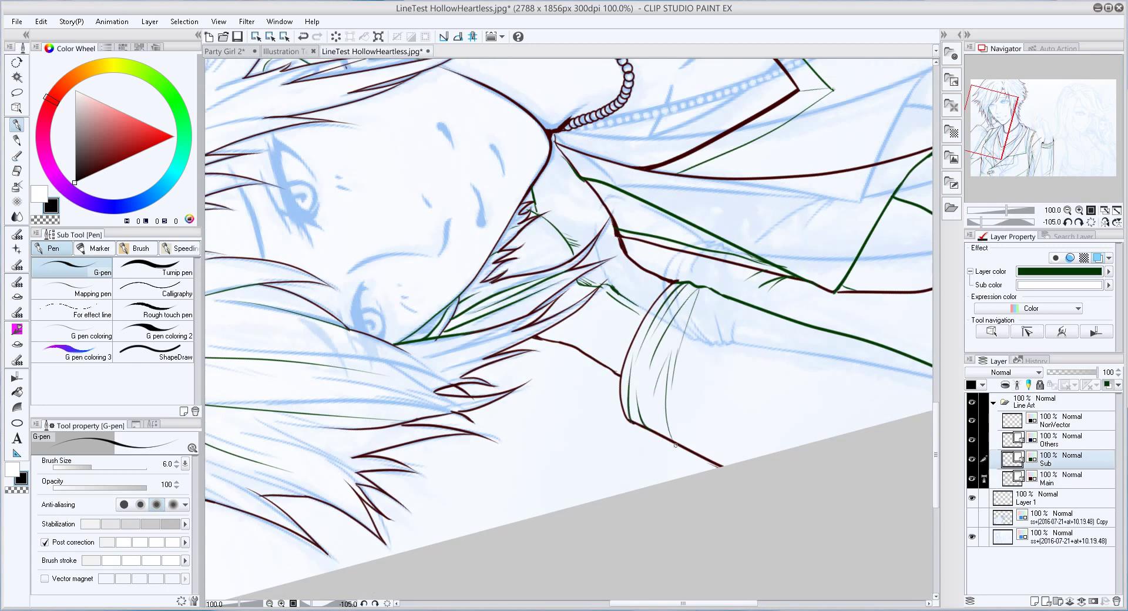
Redraw the jacket's shoulder and outer edge beside the bent arm with thicker G-pen strokes at size 10 on Main
key("ctrl+0")
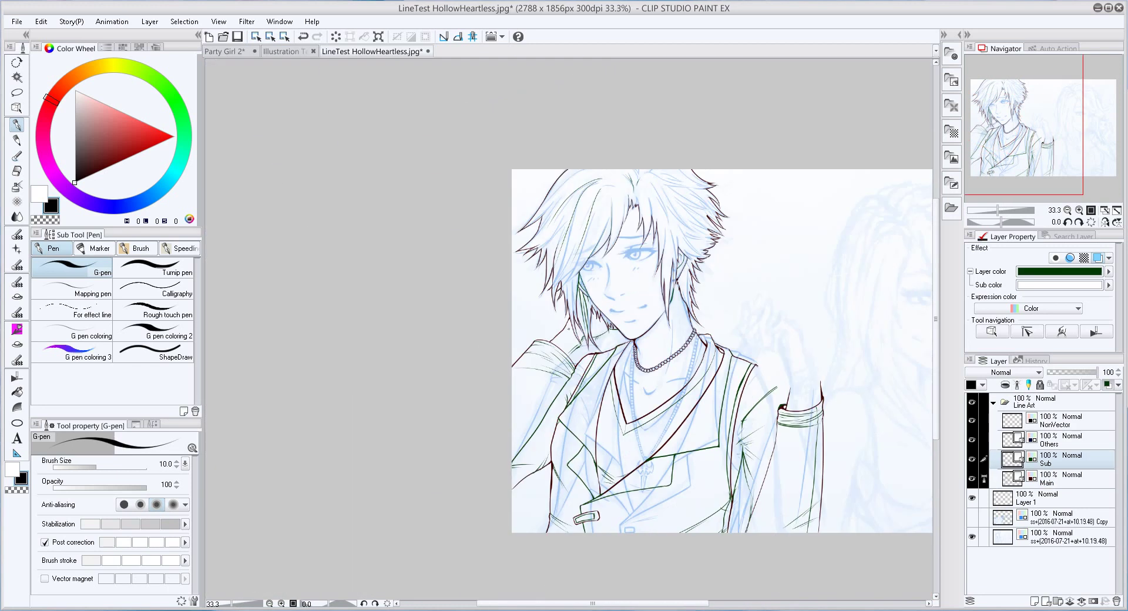
left_click_drag(705, 352, 696, 303)
key("alt+bracketleft")
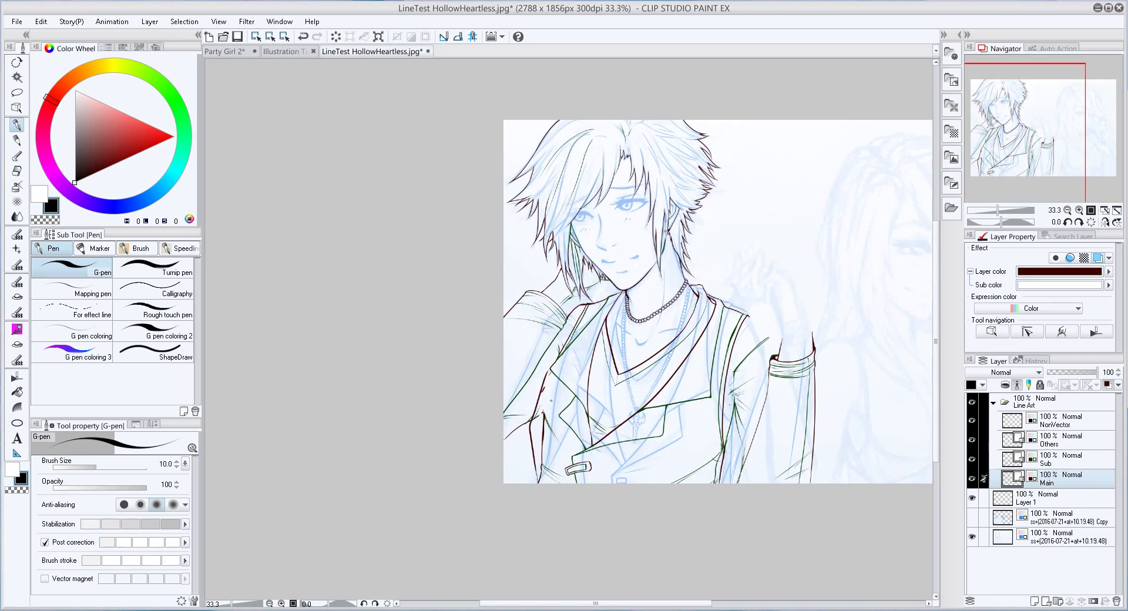
scroll(550, 401, "up", 3)
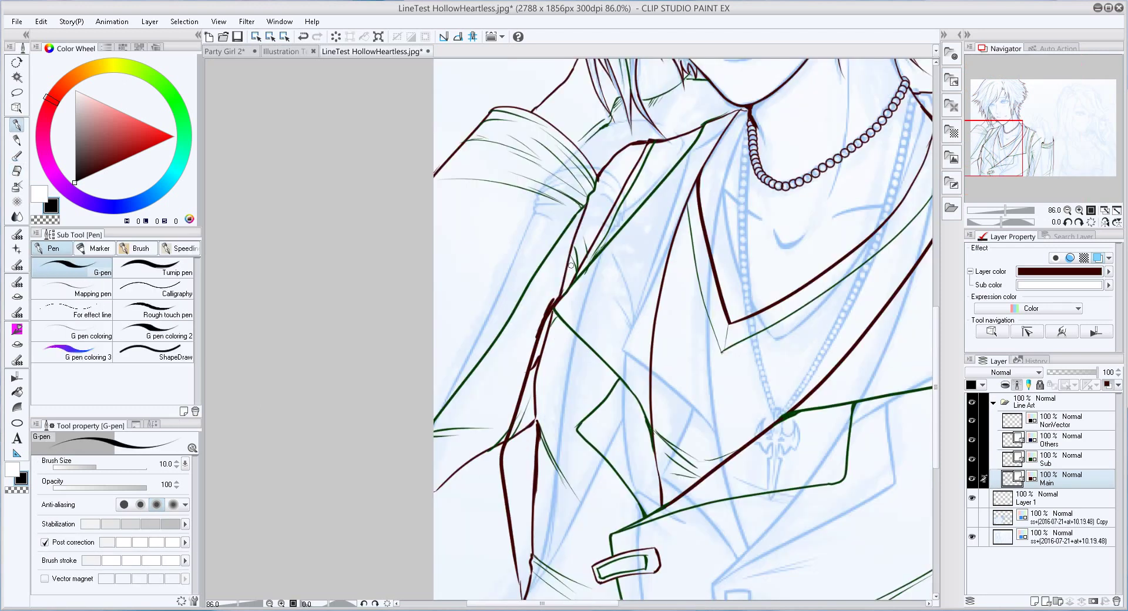
mouse_move(552, 305)
left_mouse_down()
mouse_move(602, 174)
mouse_move(656, 140)
left_mouse_up()
Erase the old jacket edge strokes on Main and the leftover side creases on Sub with the vector-based Rough eraser
key("e")
mouse_move(604, 166)
left_mouse_down()
mouse_move(589, 207)
mouse_move(594, 260)
mouse_move(540, 339)
mouse_move(531, 477)
left_mouse_up()
key("p")
key("e")
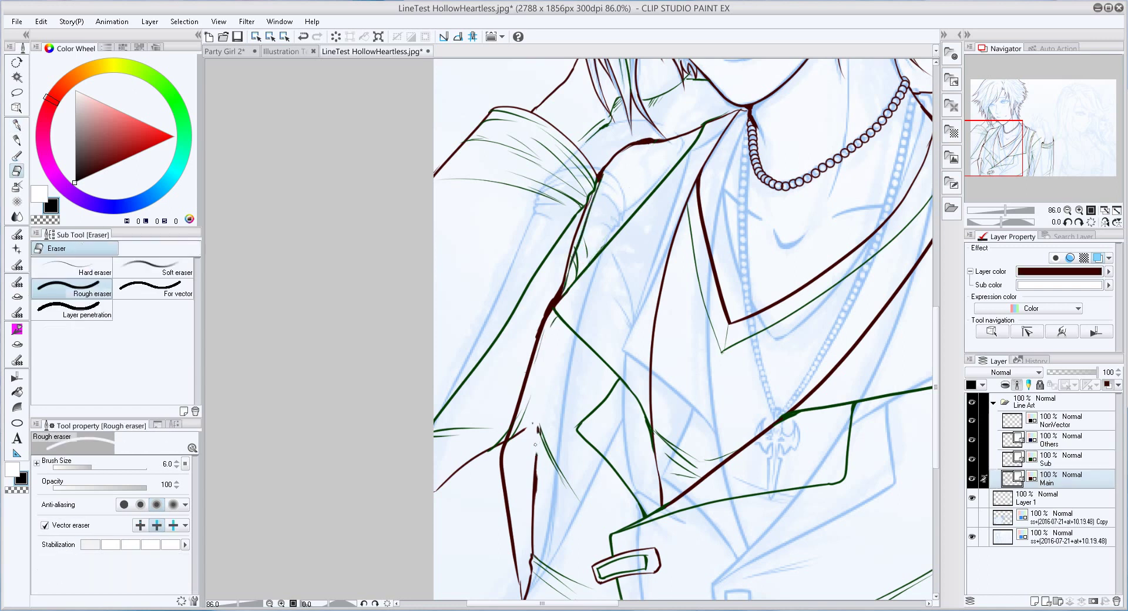
left_click_drag(538, 428, 526, 598)
key("alt+bracketright")
left_click_drag(545, 330, 535, 365)
scroll(555, 325, "down", 3)
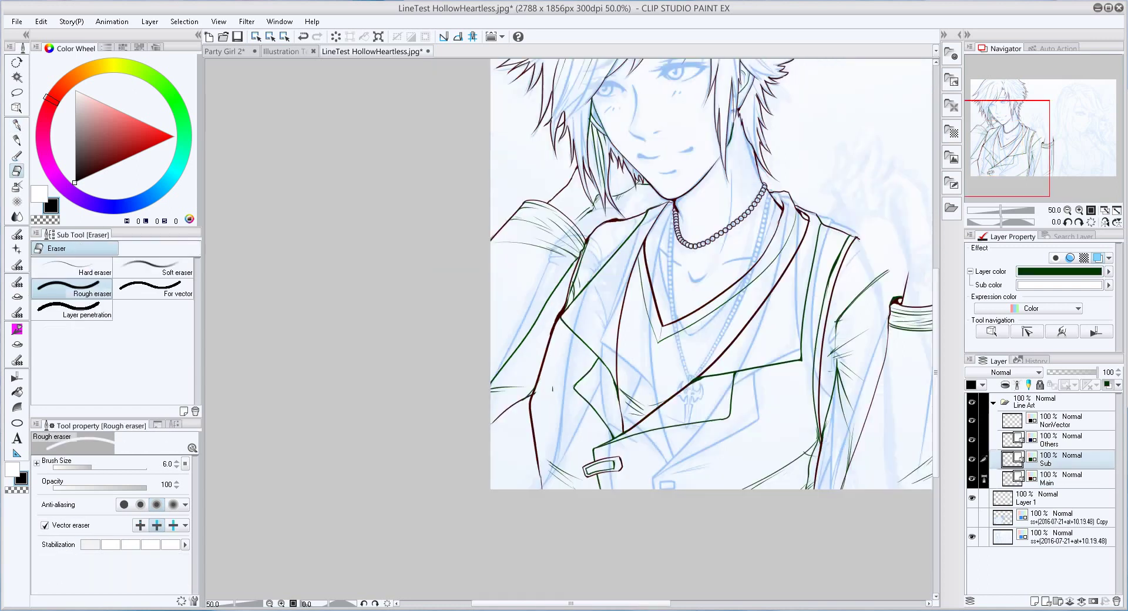
Erase the angular lower jacket edge beside the bent arm and redraw it as a straighter line on the Main layer
key("alt+bracketleft")
left_click_drag(597, 425, 584, 507)
key("p")
left_click_drag(619, 304, 600, 389)
key("e")
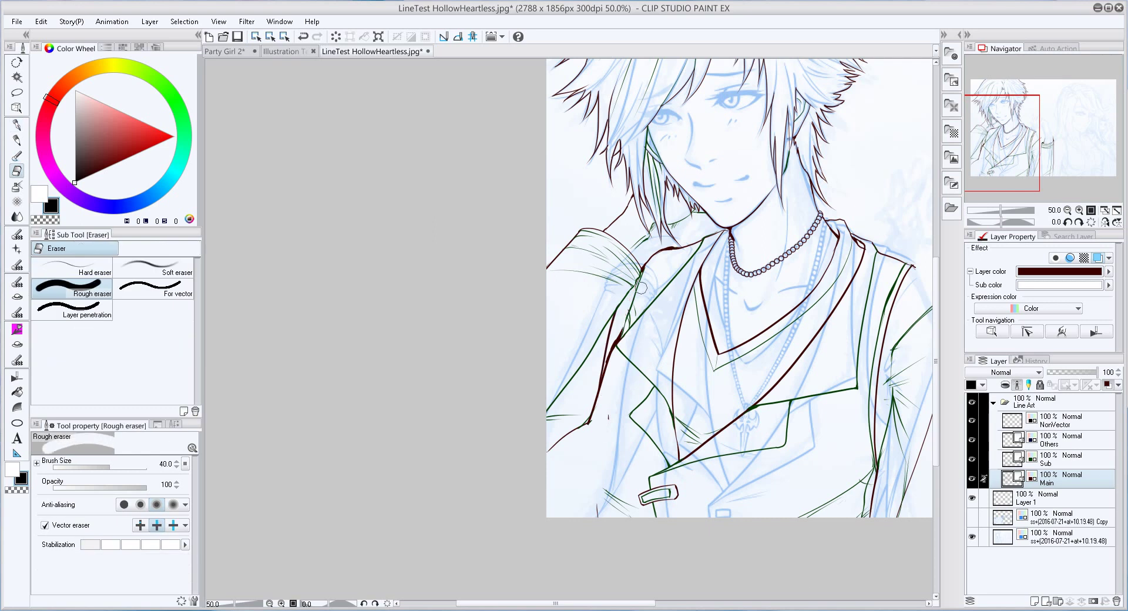
left_click_drag(620, 333, 601, 382)
key("p")
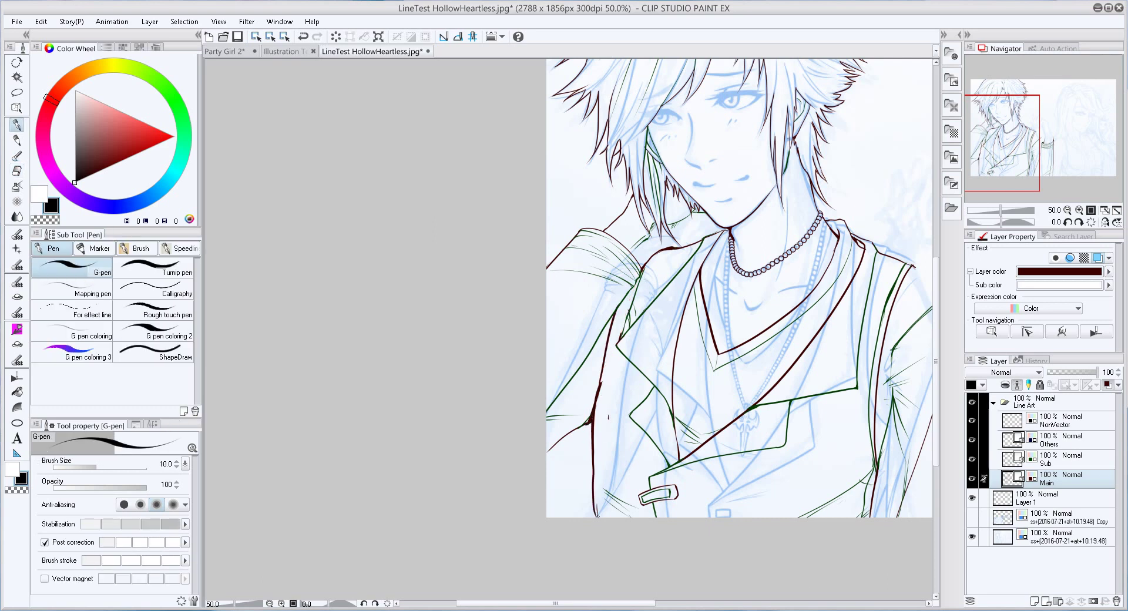
Lasso the face on the bottom sketch layer, copy and paste it onto its own layer, and scale it to 92%
left_click_drag(728, 294, 553, 400)
key("alt+bracketleft")
key("alt+bracketleft")
key("alt+bracketleft")
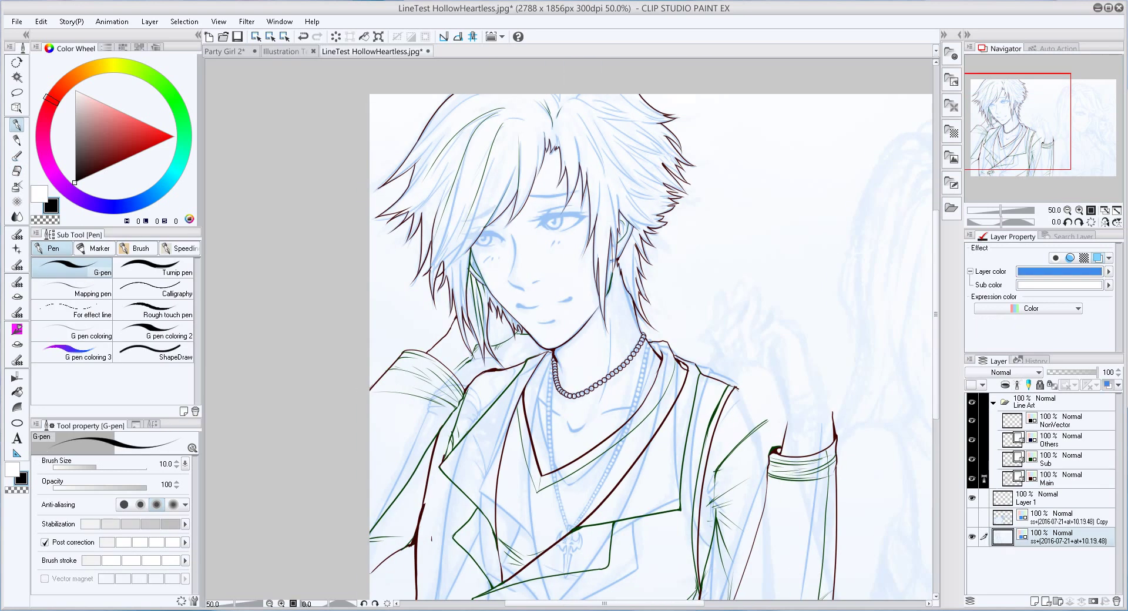
key("m")
left_click_drag(579, 300, 491, 173)
key("ctrl+t")
key("Escape")
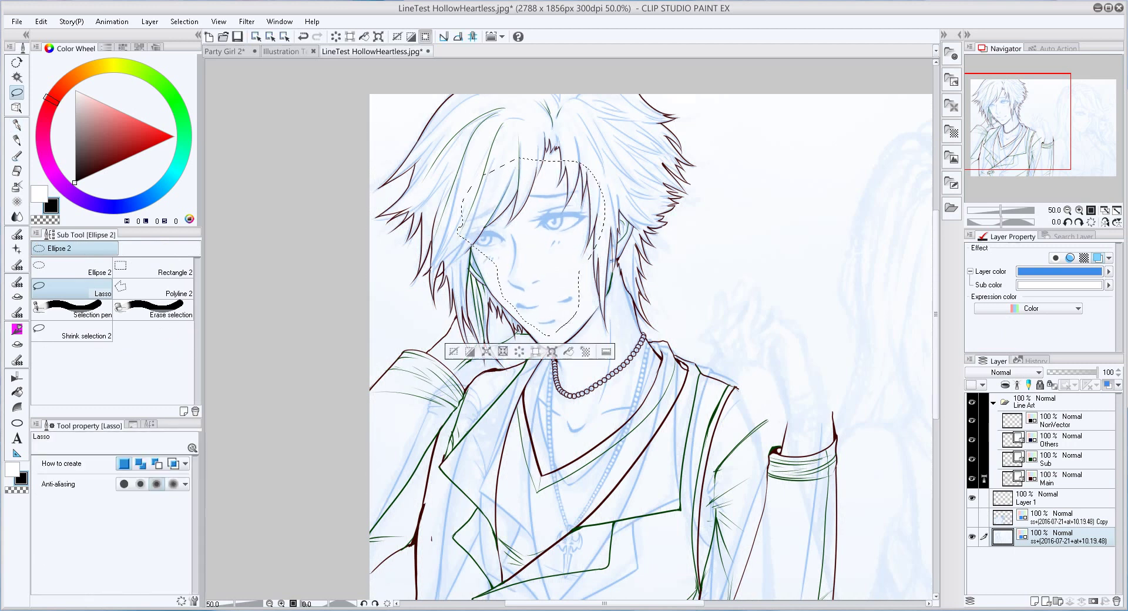
key("ctrl+c")
key("ctrl+v")
key("ctrl+t")
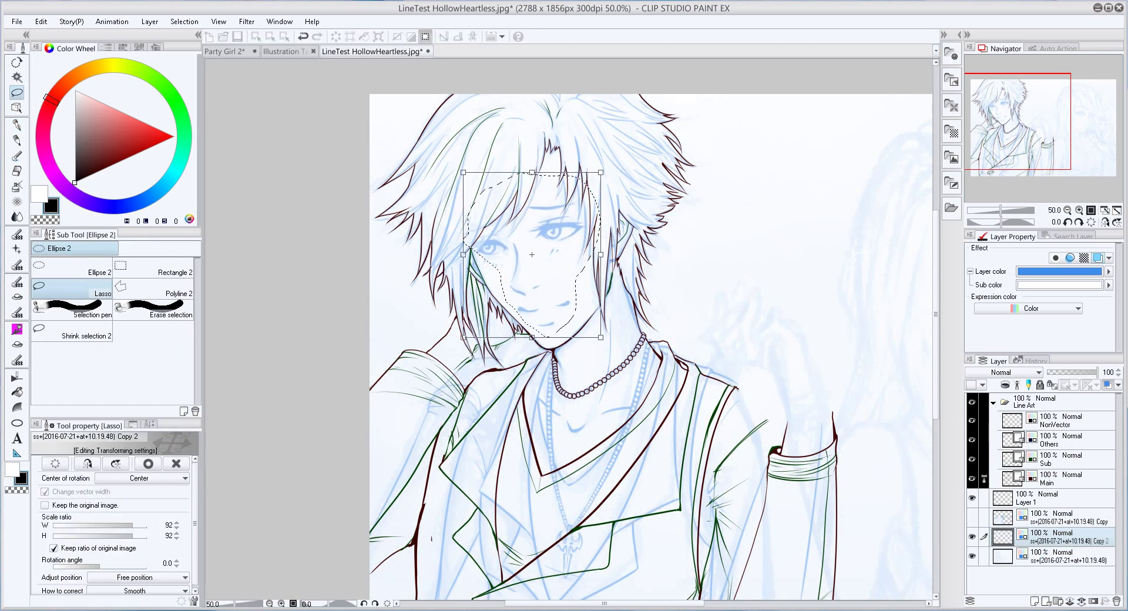
key("Return")
key("ctrl+d")
Ink the fringe and crown hair strands on the Sub layer with the G-pen at size 8
key("alt+bracketright")
key("alt+bracketright")
key("alt+bracketright")
key("p")
key("alt+bracketright")
key("bracketleft")
key("asciicircum")
key("asciicircum")
key("asciicircum")
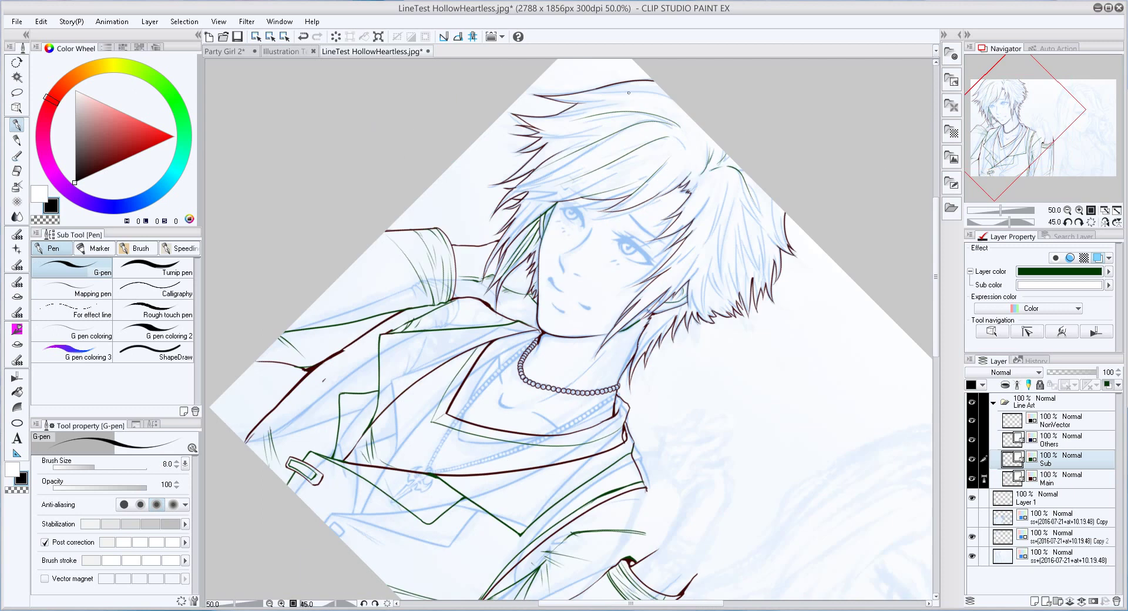
key("minus")
scroll(570, 328, "up", 5)
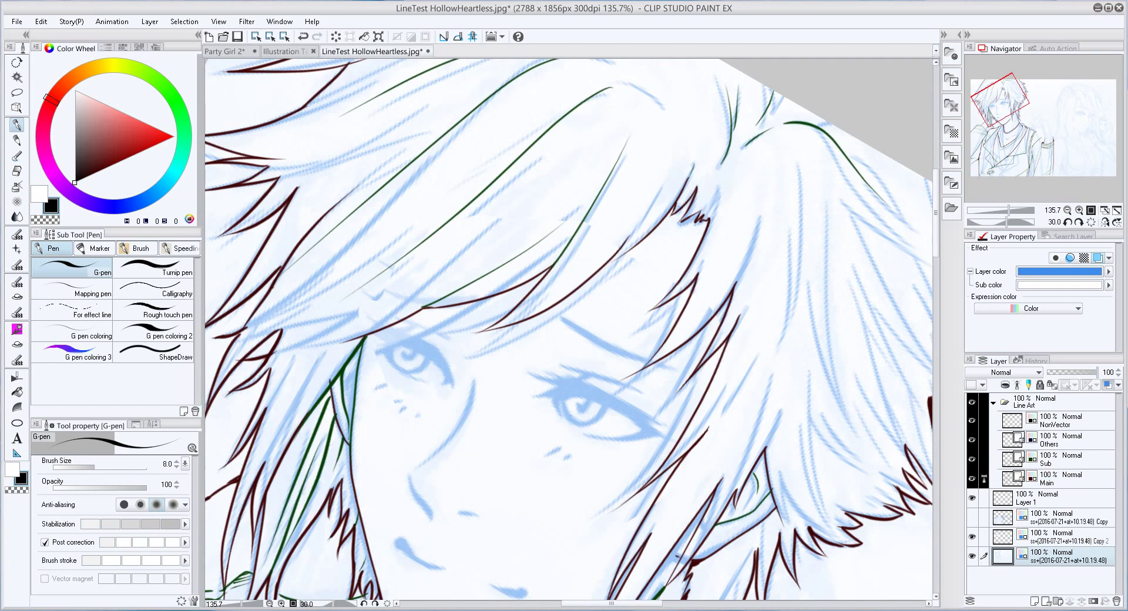
Set the layer color of the bottom sketch layer to a very pale blue
key("alt+bracketleft")
key("alt+bracketleft")
key("alt+bracketleft")
key("alt+bracketleft")
key("alt+bracketleft")
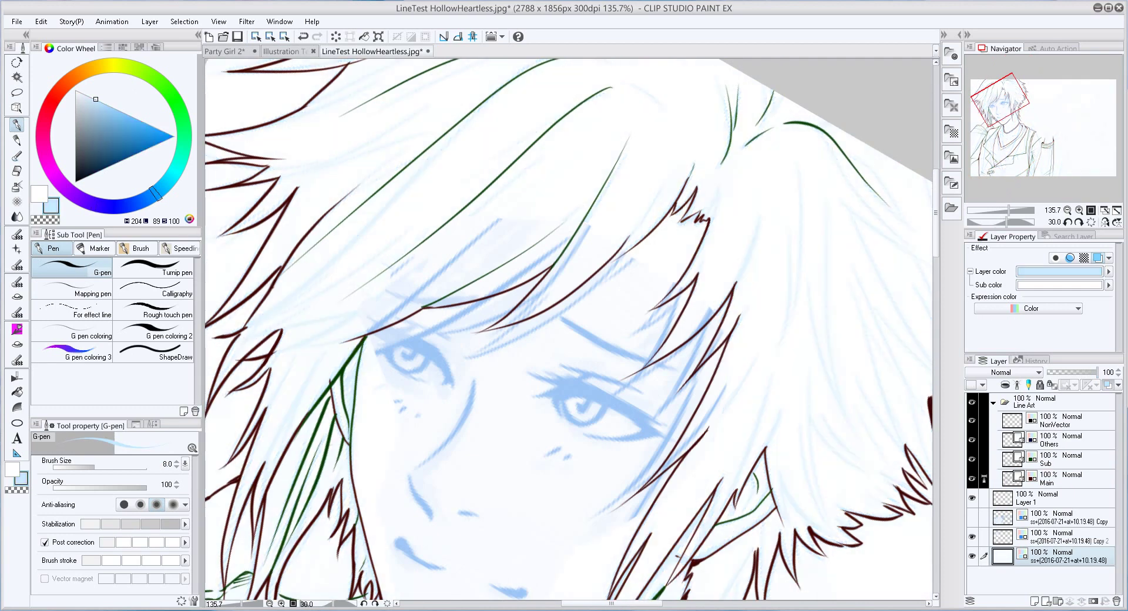
Ink long inner strands through the hair outside the smaller eye on the Sub layer at size 8
key("alt+bracketright")
key("alt+bracketright")
key("alt+bracketright")
key("alt+bracketright")
key("alt+bracketright")
key("minus")
key("minus")
key("minus")
key("minus")
key("minus")
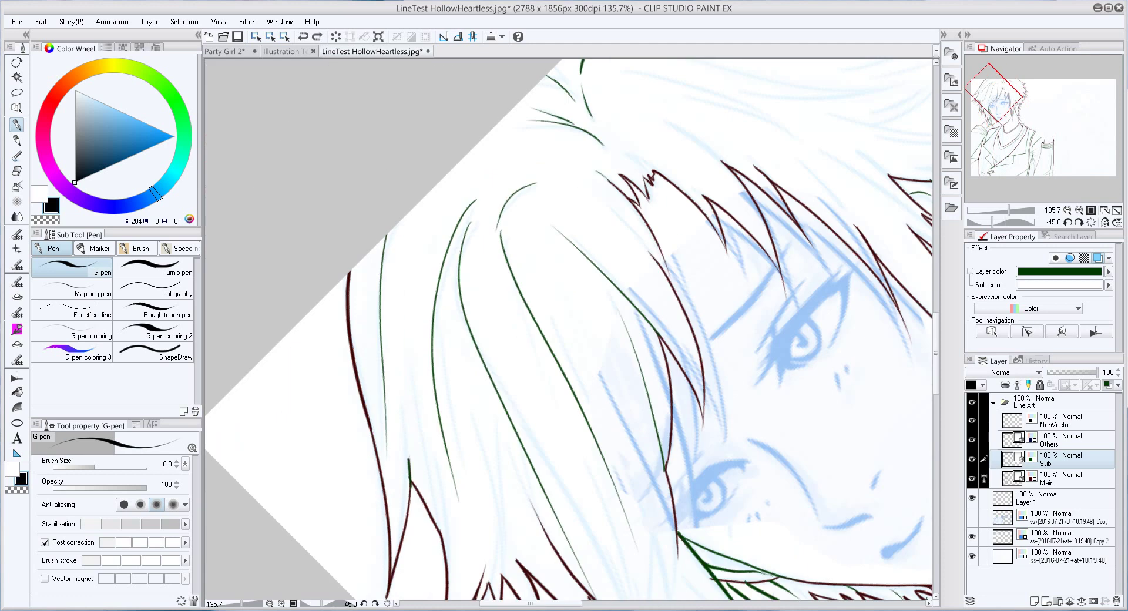
scroll(469, 410, "down", 2)
Ink heavier strand lines in the side hair near the smaller eye at size 10 on the Sub layer
key("bracketright")
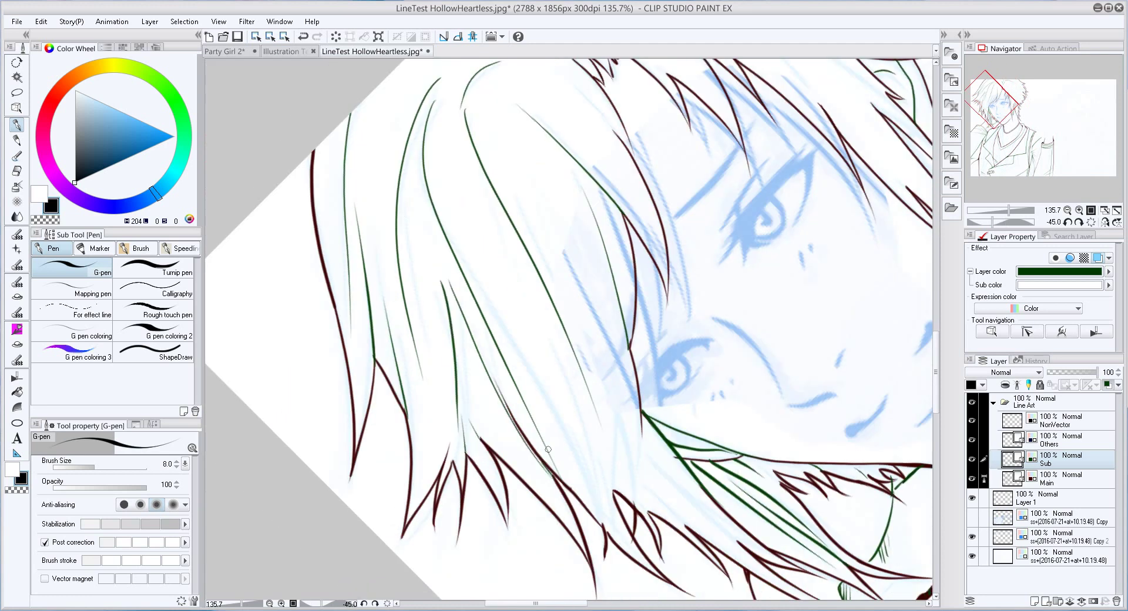
key("minus")
key("minus")
key("minus")
key("minus")
key("minus")
key("minus")
key("minus")
key("minus")
key("minus")
key("minus")
key("minus")
key("minus")
key("minus")
key("minus")
key("minus")
key("minus")
key("minus")
key("minus")
key("minus")
key("minus")
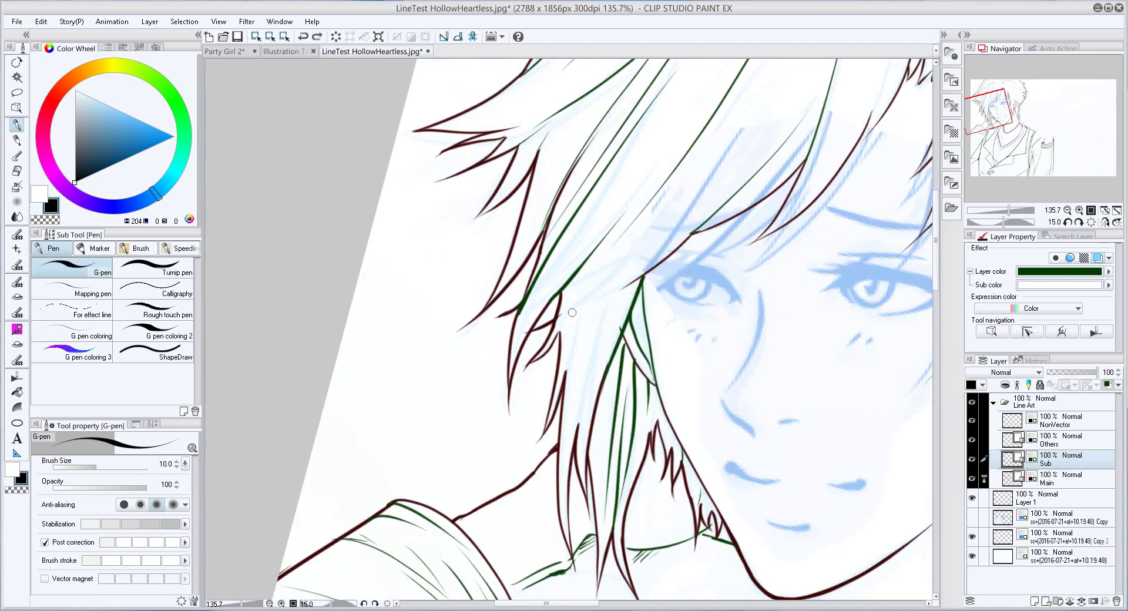
Ink long strands above the fringe and down the hair toward the ear on the Sub layer at size 7
key("bracketleft")
key("bracketleft")
left_click_drag(687, 218, 502, 360)
key("alt+bracketleft")
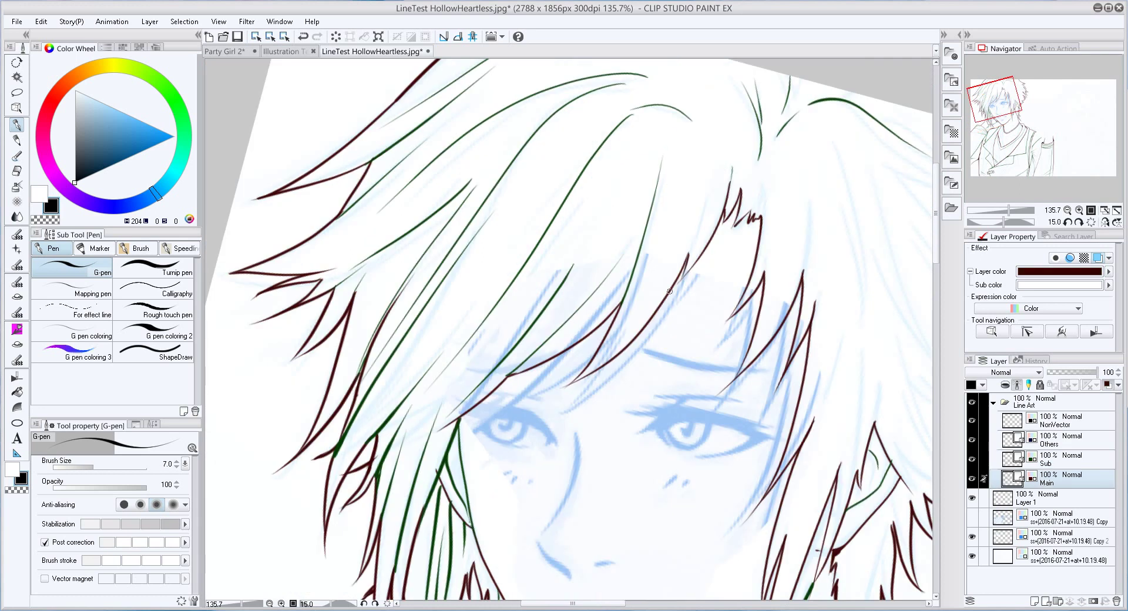
key("alt+bracketright")
left_click_drag(719, 150, 686, 259)
left_click_drag(791, 157, 807, 273)
scroll(820, 313, "right", 2)
left_click_drag(714, 165, 670, 385)
left_click_drag(731, 123, 799, 340)
mouse_move(728, 194)
left_mouse_down()
mouse_move(784, 309)
mouse_move(819, 439)
left_mouse_up()
left_click_drag(744, 351, 785, 457)
left_click_drag(731, 269, 706, 553)
scroll(787, 310, "up", 2)
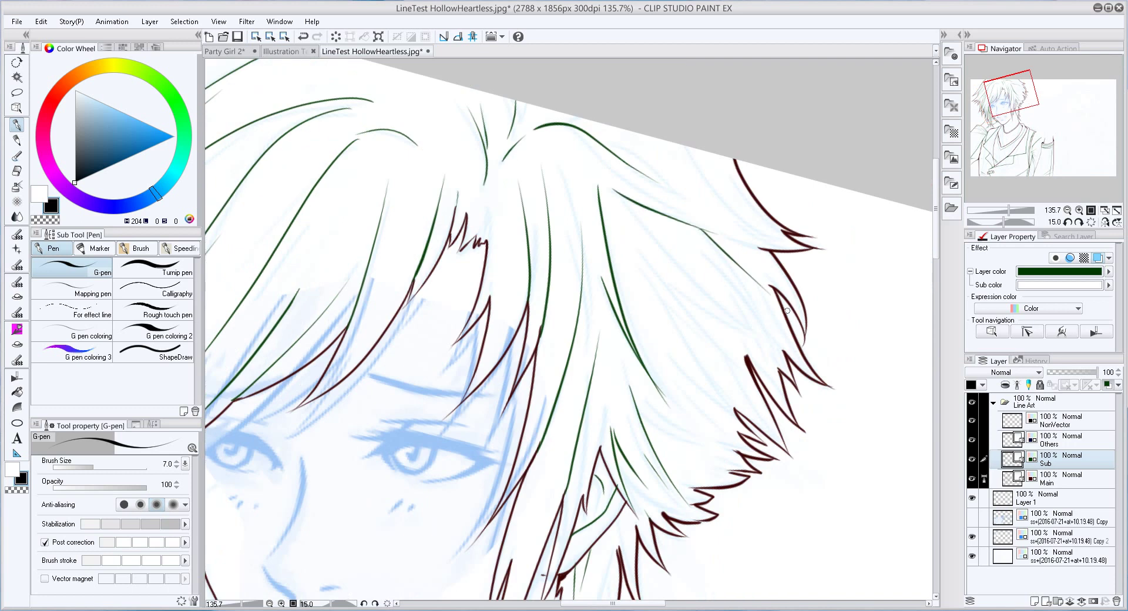
Add four curved strands running into the spiky outer tufts above the ear on the Sub layer
left_click_drag(635, 217, 760, 334)
mouse_move(637, 248)
left_mouse_down()
mouse_move(748, 334)
mouse_move(751, 365)
left_mouse_up()
left_click_drag(644, 264, 721, 362)
left_click_drag(680, 329, 734, 407)
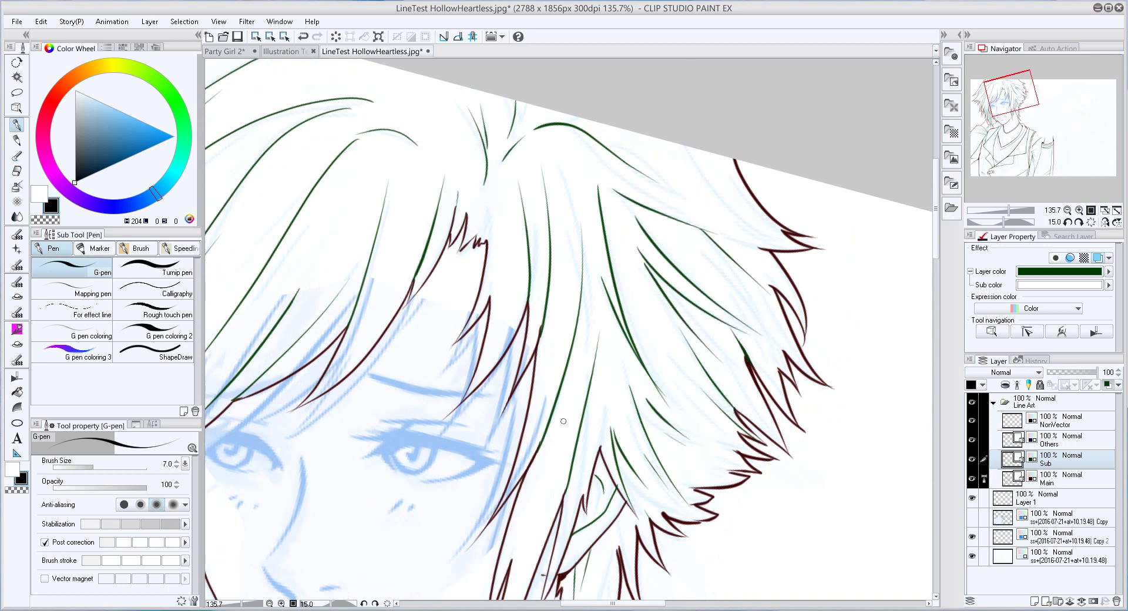
Ink the remaining strands beside the ear, plus the neck shadow and collarbone lines, on the Sub layer
left_click_drag(573, 385, 521, 554)
left_click_drag(540, 472, 505, 566)
key("ctrl+minus")
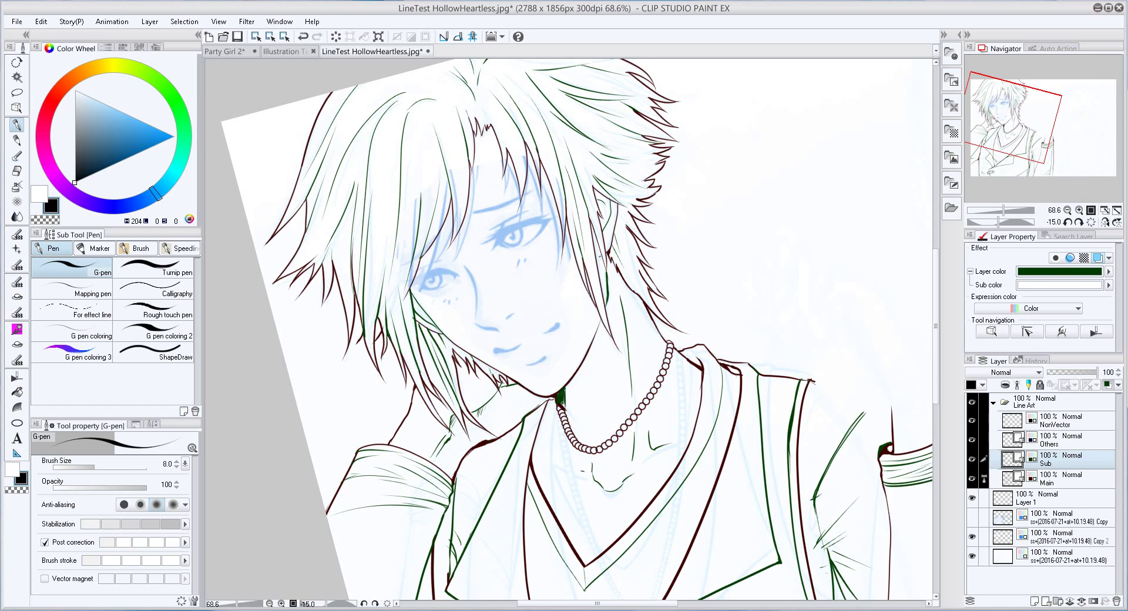
Touch up the collar line where it meets the chin and bead necklace on the Main layer
scroll(568, 332, "up", 3)
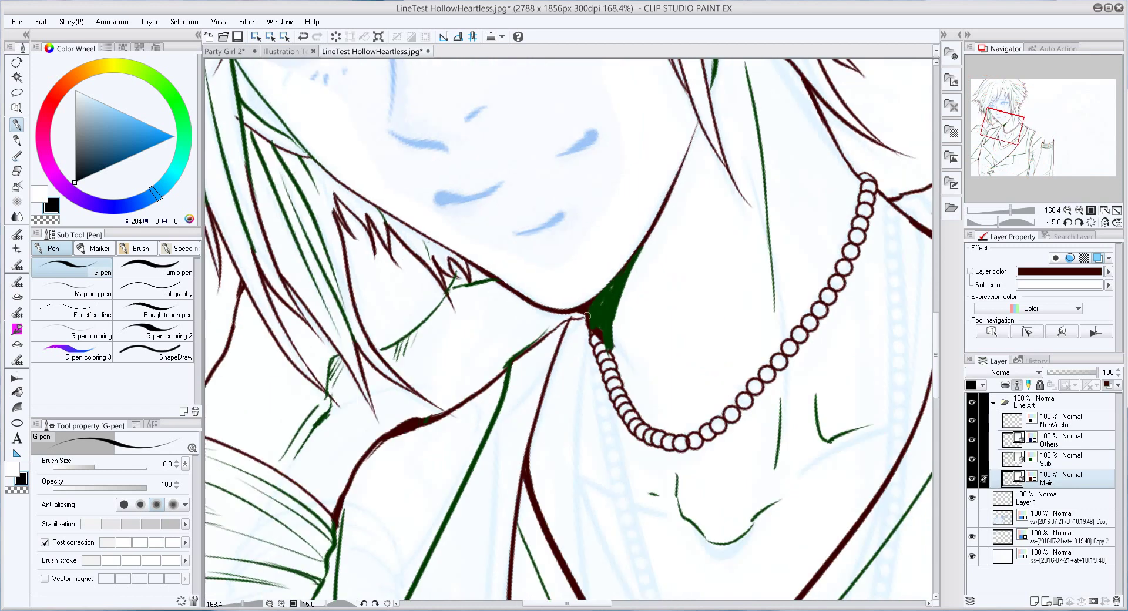
scroll(568, 333, "down", 2)
key("alt+bracketleft")
key("ctrl+minus")
key("ctrl+0")
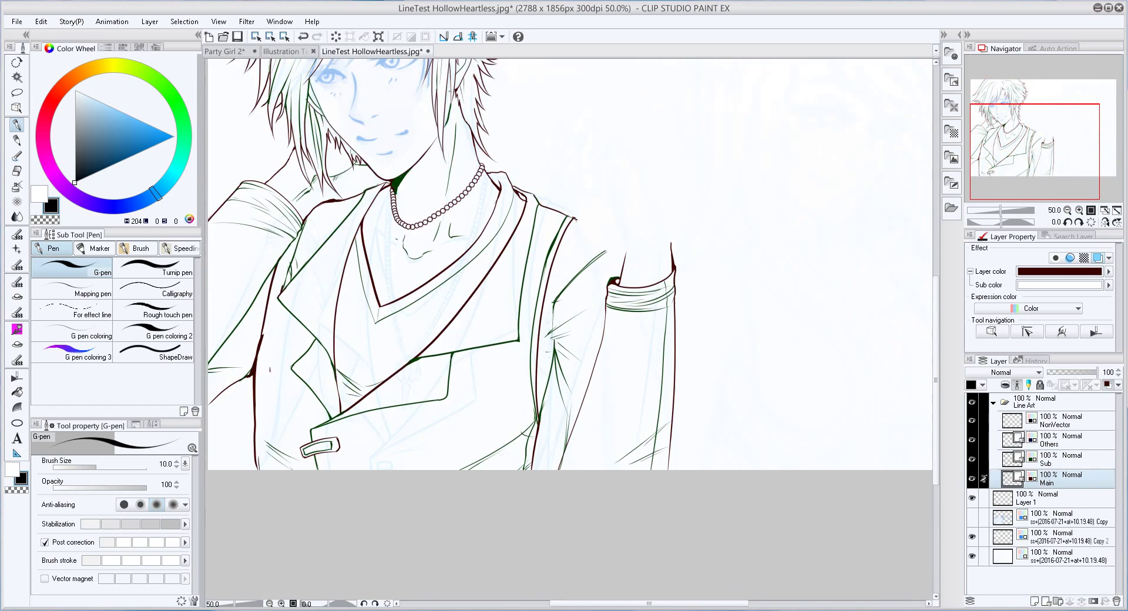
Clean up the outer hair outline on Main with the vector-based Rough eraser and return to the G-pen at size 8
key("alt+bracketright")
key("e")
key("p")
left_click_drag(448, 430, 552, 580)
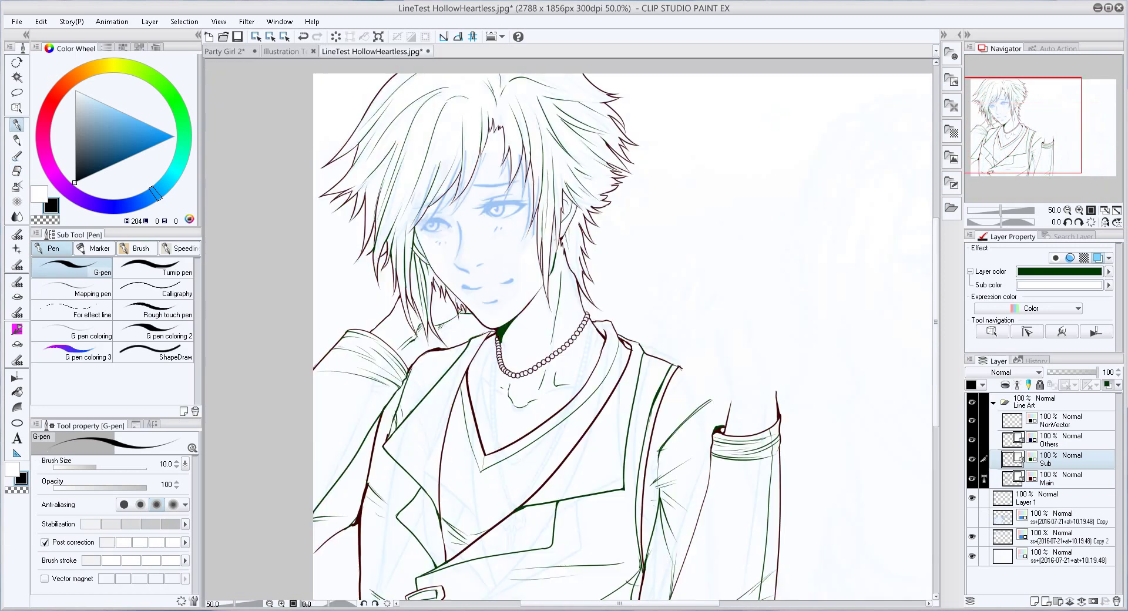
key("alt+bracketleft")
key("b")
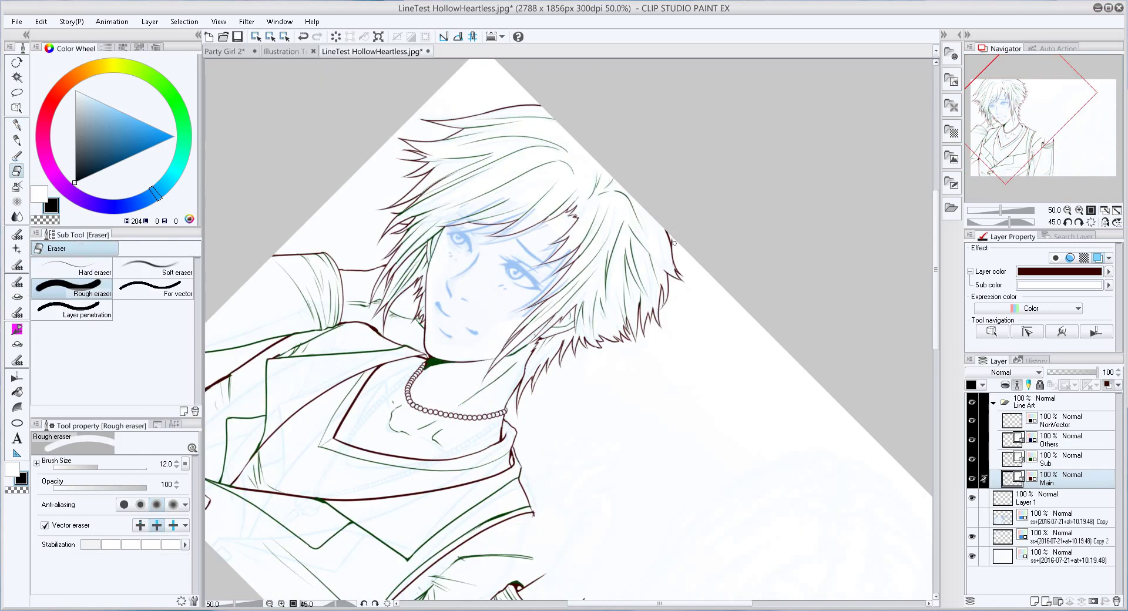
key("p")
key("bracketleft")
Set the bottom sketch layer's layer color to a strong bright blue and return to the Sub layer
key("ctrl+0")
key("alt+bracketleft")
key("alt+bracketleft")
key("alt+bracketleft")
key("alt+bracketleft")
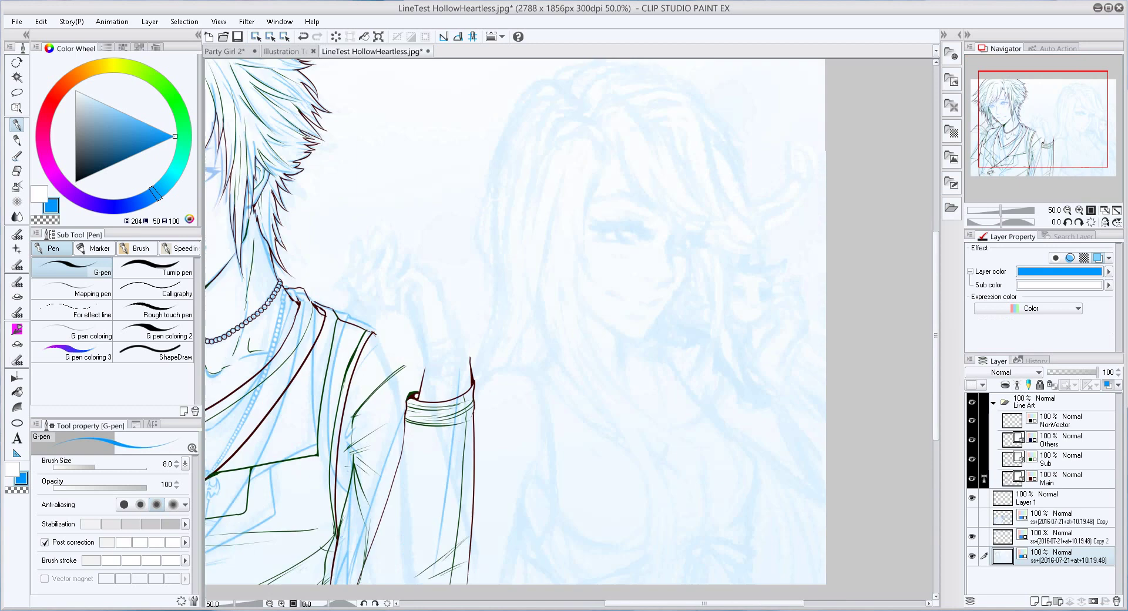
left_click_drag(603, 321, 701, 262)
key("alt+bracketright")
key("alt+bracketright")
key("alt+bracketright")
key("alt+bracketright")
key("alt+bracketright")
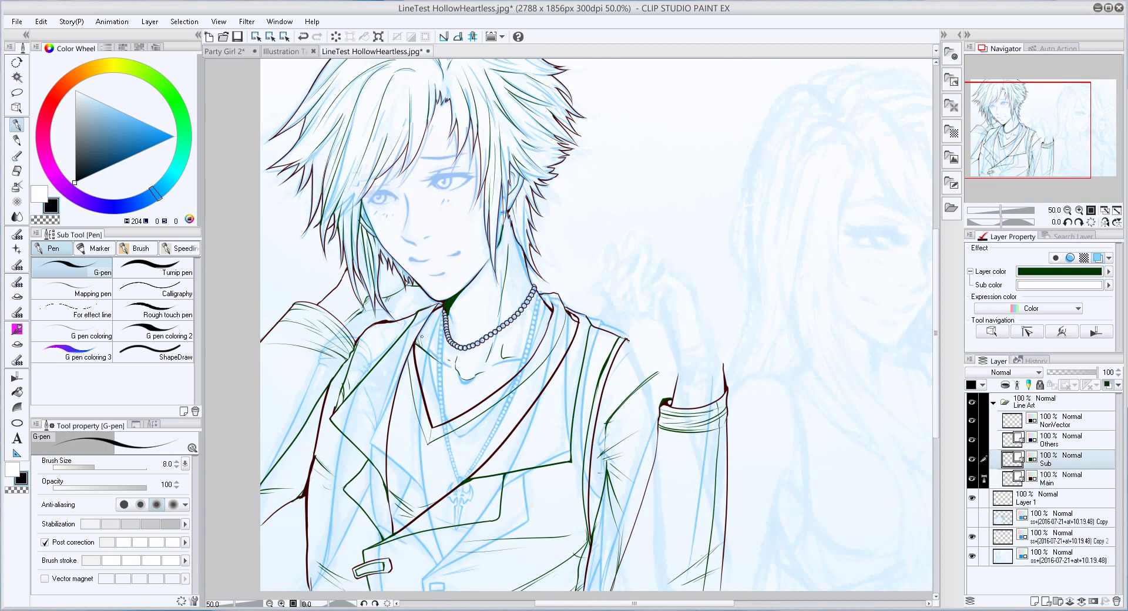
Ink the larger eye's thick black upper lash line and lash tips on the NonVector layer at size 15
scroll(468, 329, "up", 4)
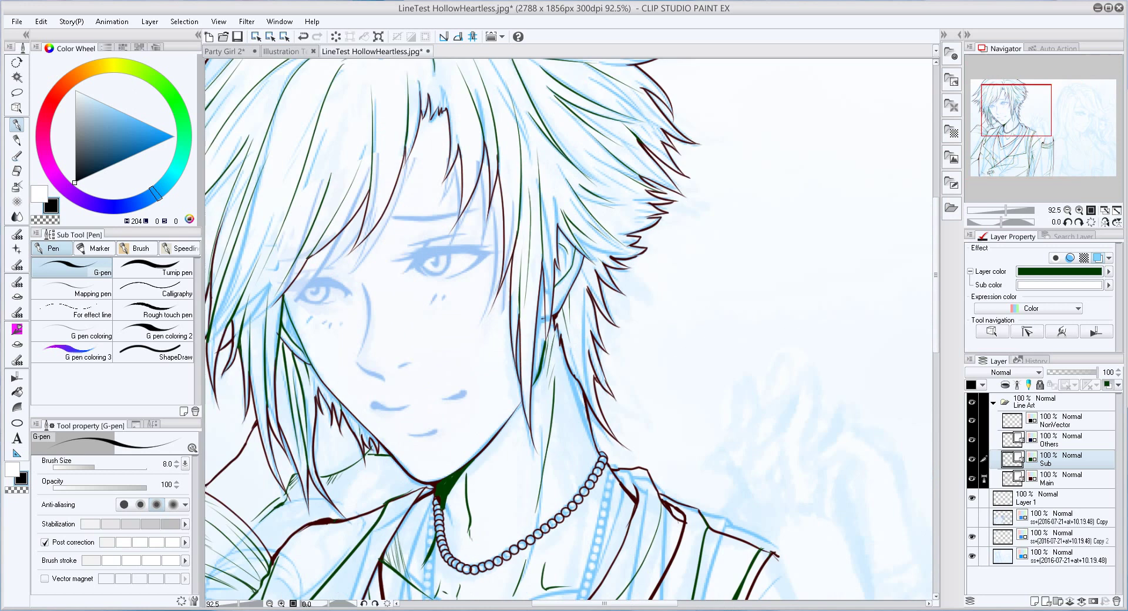
key("alt+bracketright")
key("alt+bracketright")
scroll(469, 268, "up", 4)
left_click_drag(675, 187, 652, 405)
left_click_drag(674, 241, 633, 410)
left_click_drag(648, 349, 641, 397)
left_click_drag(681, 227, 663, 355)
key("bracketleft")
key("bracketleft")
key("bracketleft")
key("ctrl+shift+r")
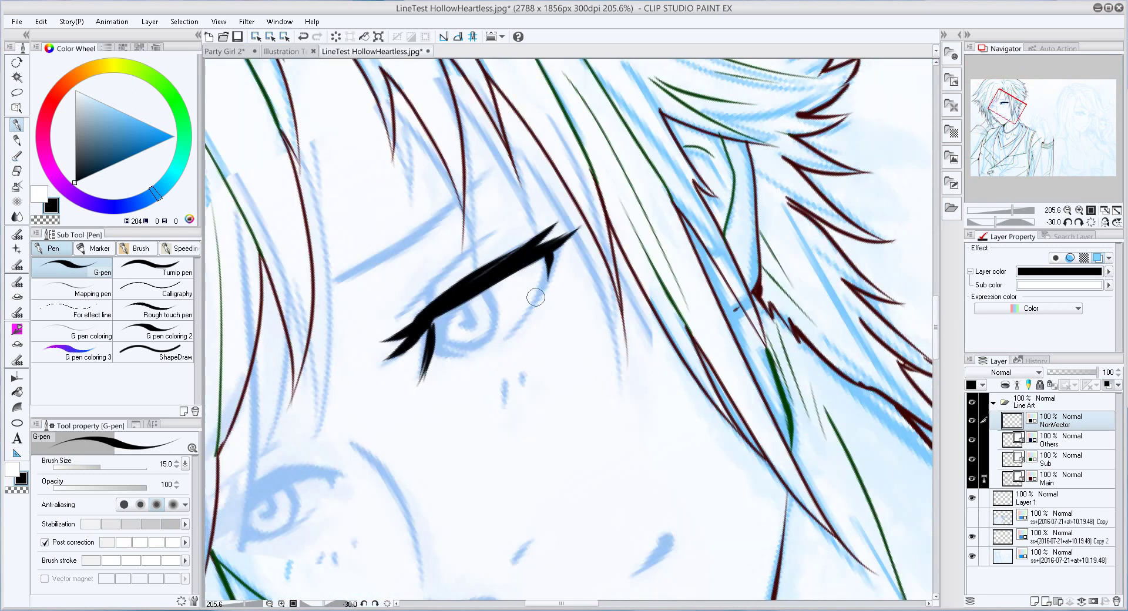
Ink the larger eye's lower lid, eyelid crease and eyebrow on the NonVector layer at size 7
left_click_drag(558, 248, 526, 323)
key("ctrl+shift+r")
key("ctrl+z")
left_click_drag(699, 209, 684, 363)
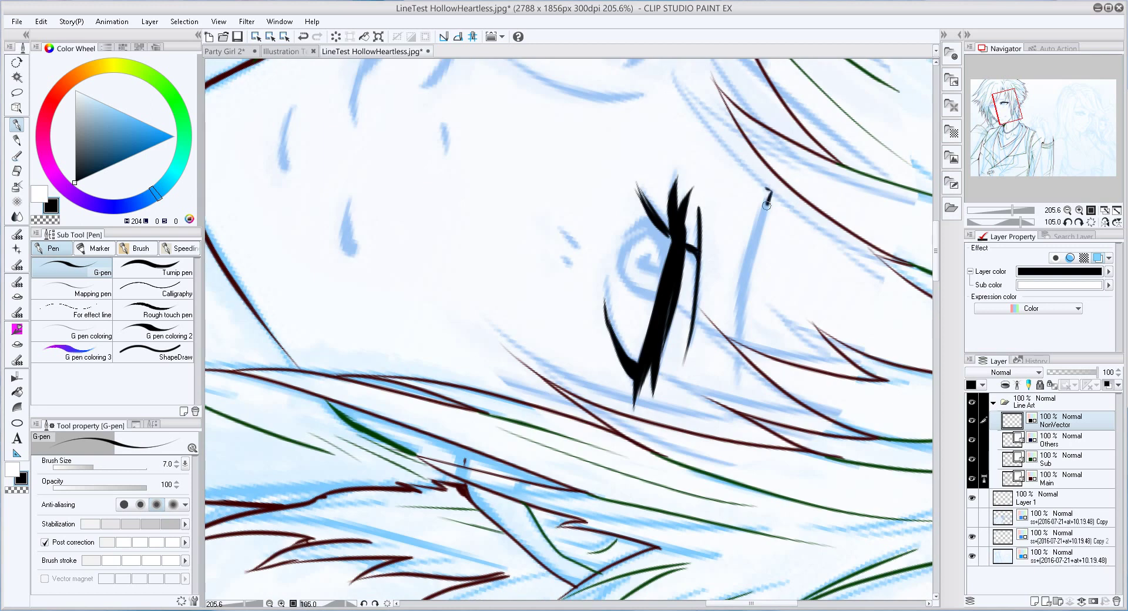
left_click_drag(766, 203, 514, 360)
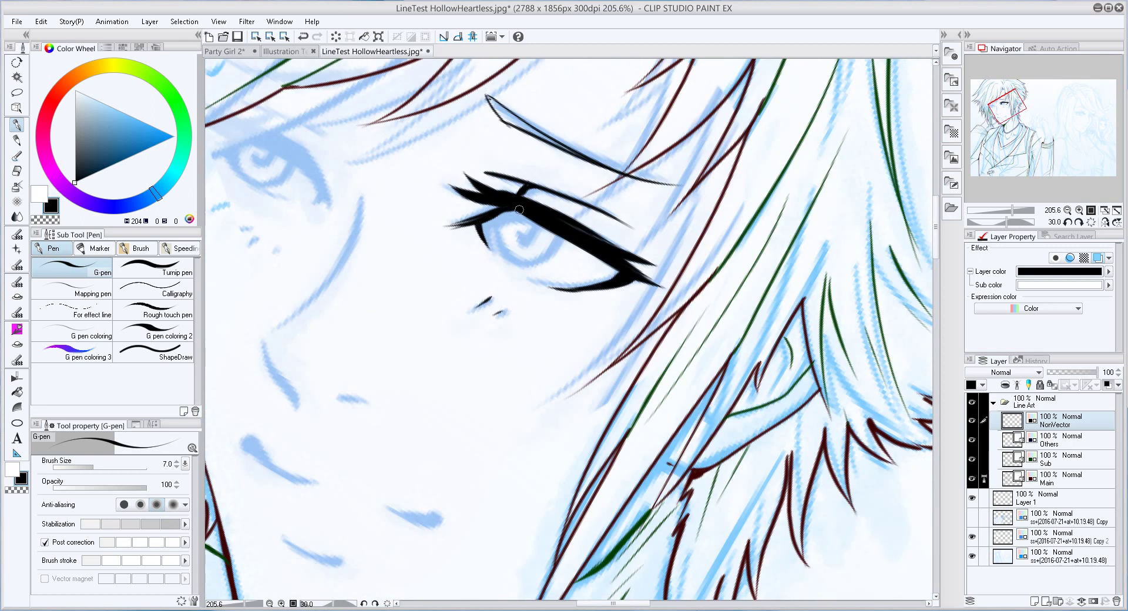
Draw the larger eye's round iris outline and hatch its pupil on the NonVector layer
mouse_move(519, 210)
left_mouse_down()
mouse_move(552, 258)
mouse_move(544, 249)
left_mouse_up()
key("ctrl+shift+r")
key("bracketright")
key("bracketright")
key("bracketright")
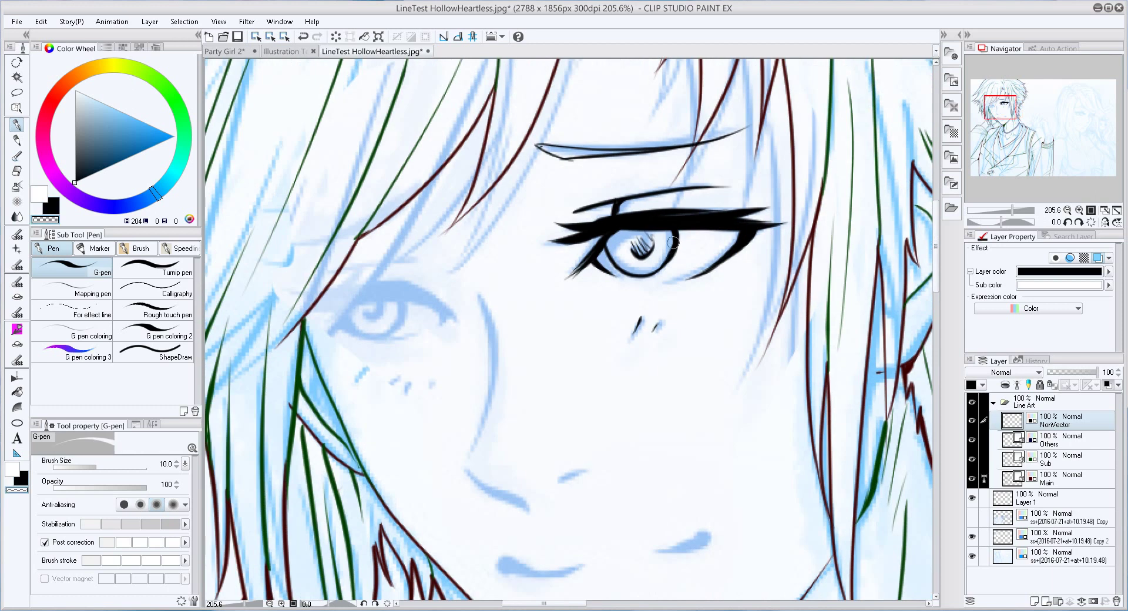
Refine the larger eye, and ink the smaller eye's lashes, crease, lower lid, iris and hatched pupil on NonVector
key("bracketleft")
key("bracketleft")
key("bracketleft")
key("bracketleft")
key("c")
mouse_move(630, 229)
left_mouse_down()
mouse_move(587, 246)
mouse_move(500, 154)
mouse_move(561, 297)
mouse_move(458, 258)
mouse_move(426, 276)
mouse_move(451, 306)
mouse_move(500, 276)
mouse_move(517, 202)
mouse_move(565, 273)
left_mouse_up()
key("bracketright")
key("bracketright")
key("bracketright")
key("bracketright")
key("minus")
key("bracketleft")
key("bracketleft")
key("bracketleft")
key("bracketleft")
key("bracketright")
key("bracketright")
key("bracketright")
key("bracketright")
Undo the overly thick nose stroke and ink the nose bridge and tip at size 7 on the NonVector layer
key("ctrl+z")
key("bracketleft")
key("bracketleft")
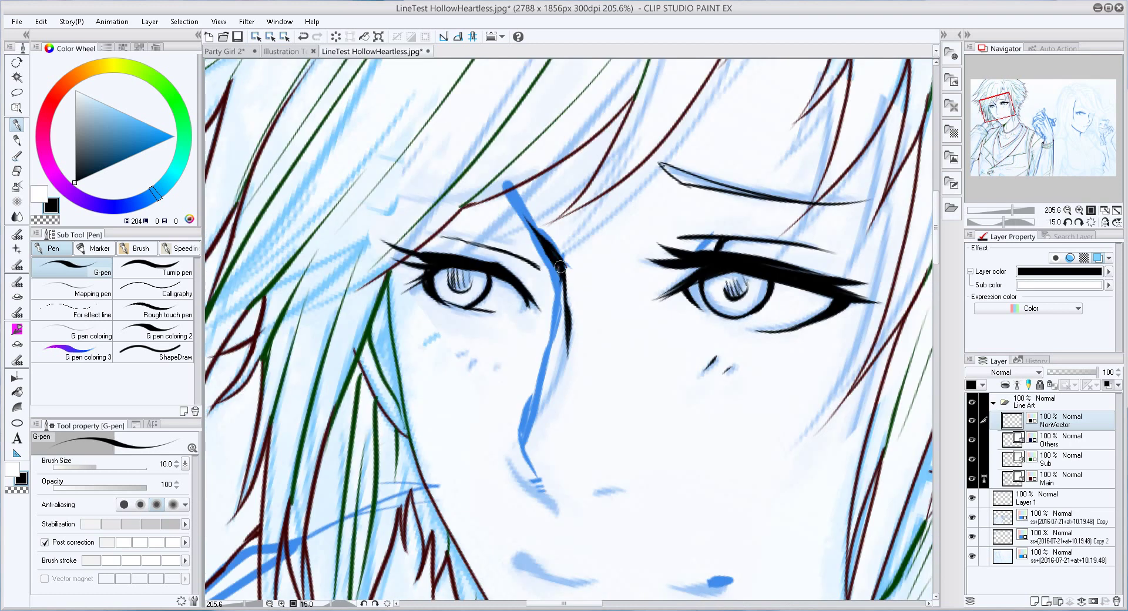
mouse_move(516, 199)
left_mouse_down()
mouse_move(567, 338)
mouse_move(511, 452)
left_mouse_up()
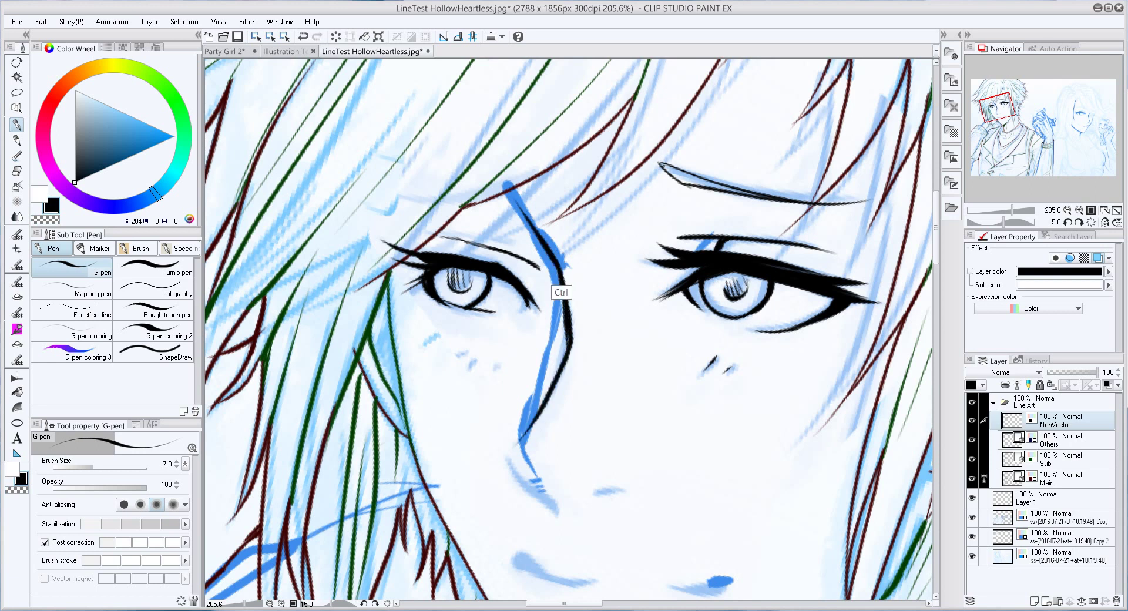
left_click_drag(555, 261, 567, 339)
mouse_move(520, 448)
left_mouse_down()
mouse_move(545, 492)
mouse_move(536, 355)
left_mouse_up()
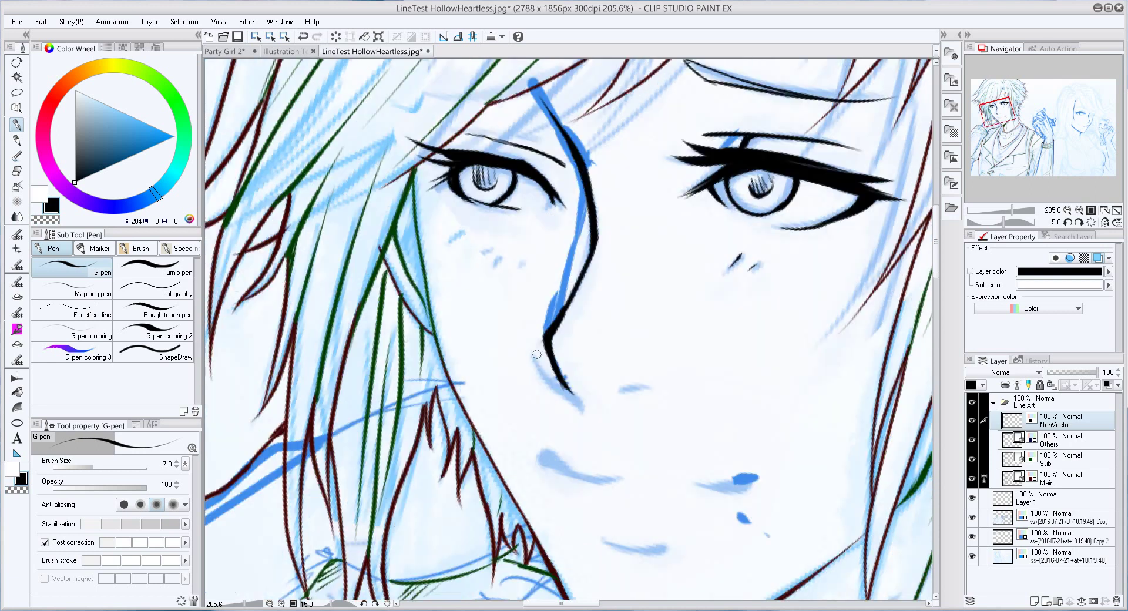
Ink the nostril, the mouth line with heavier corners, and the lower lip on the NonVector layer, starting at size 6
key("minus")
key("minus")
key("bracketleft")
left_click_drag(485, 389, 462, 470)
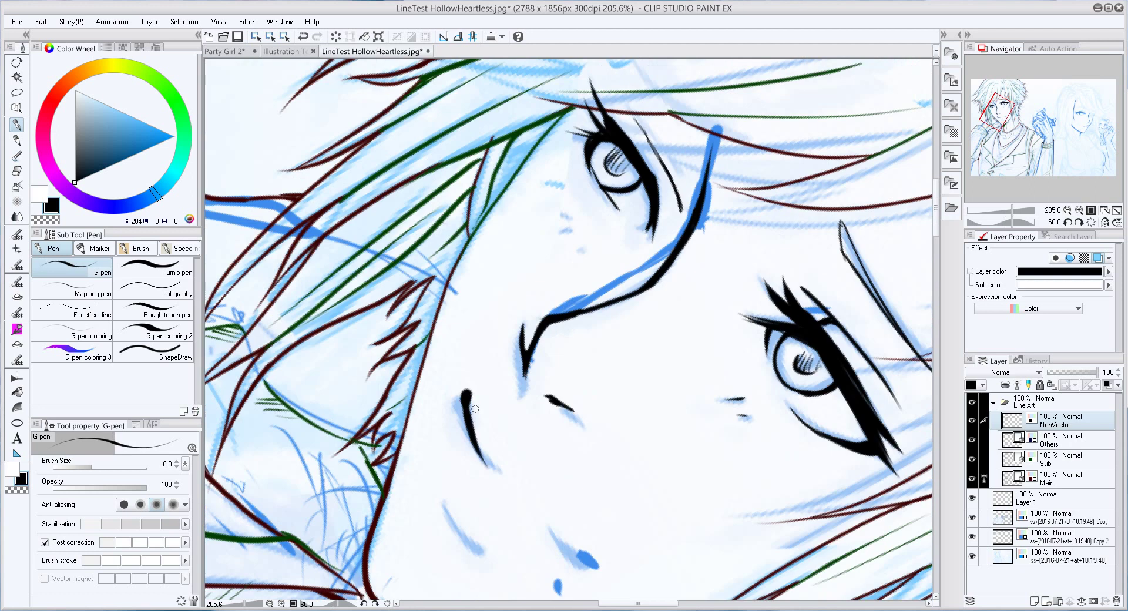
left_click_drag(517, 566, 592, 500)
key("minus")
left_click_drag(729, 393, 806, 307)
mouse_move(779, 415)
left_mouse_down()
mouse_move(360, 433)
mouse_move(724, 278)
left_mouse_up()
key("bracketright")
key("bracketright")
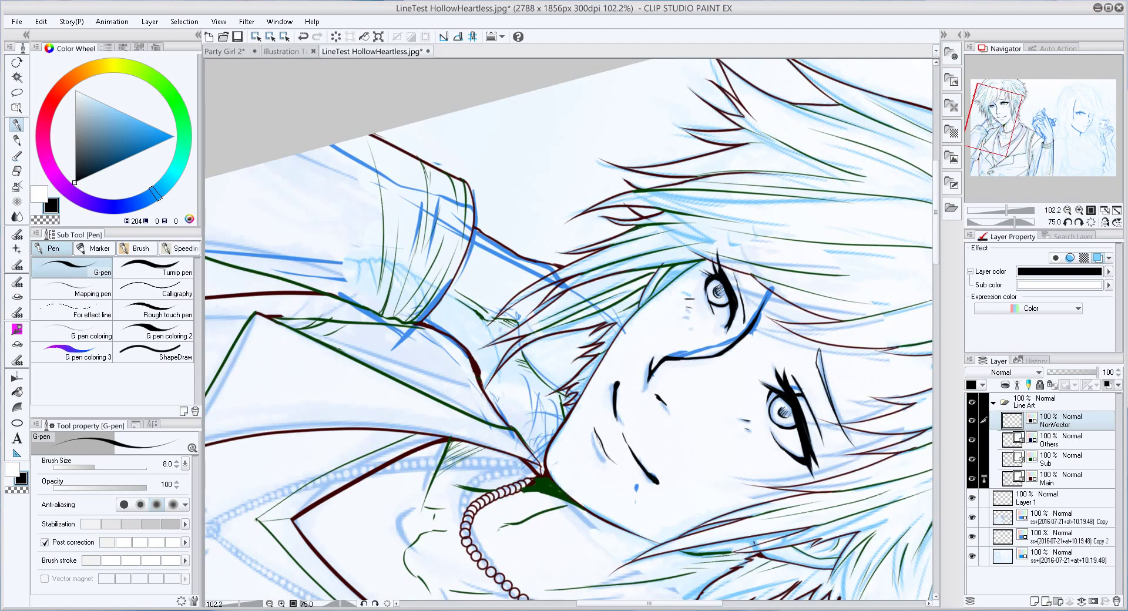
key("bracketright")
left_click_drag(714, 273, 593, 175)
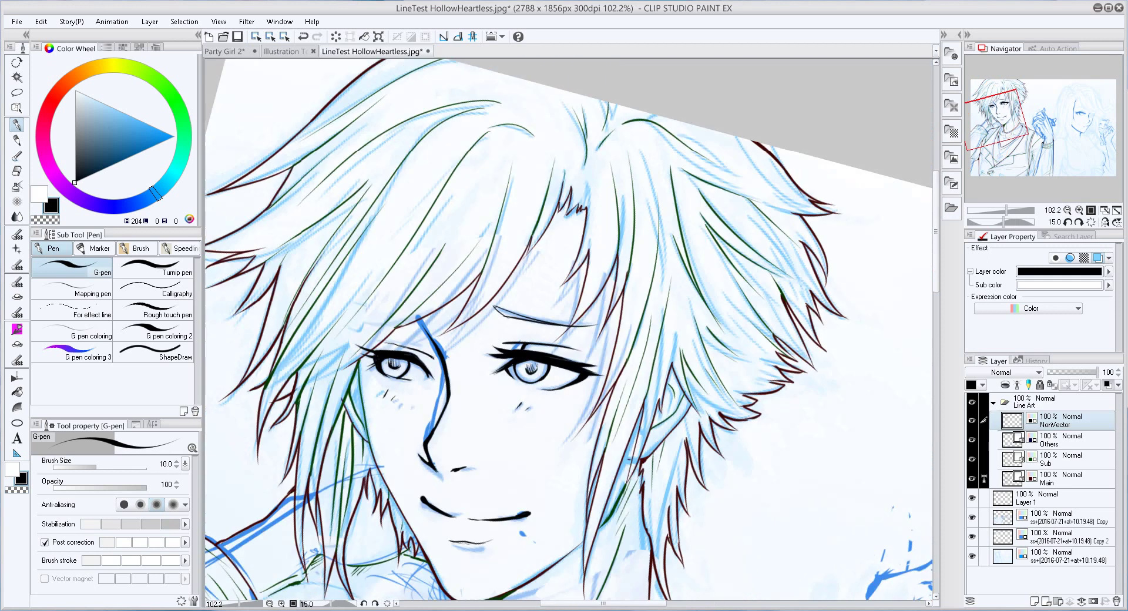
Add a Paper layer directly beneath the bottom blue sketch layer
scroll(568, 333, "down", 3)
left_click_drag(529, 411, 617, 123)
left_click(1063, 556)
left_click(247, 21)
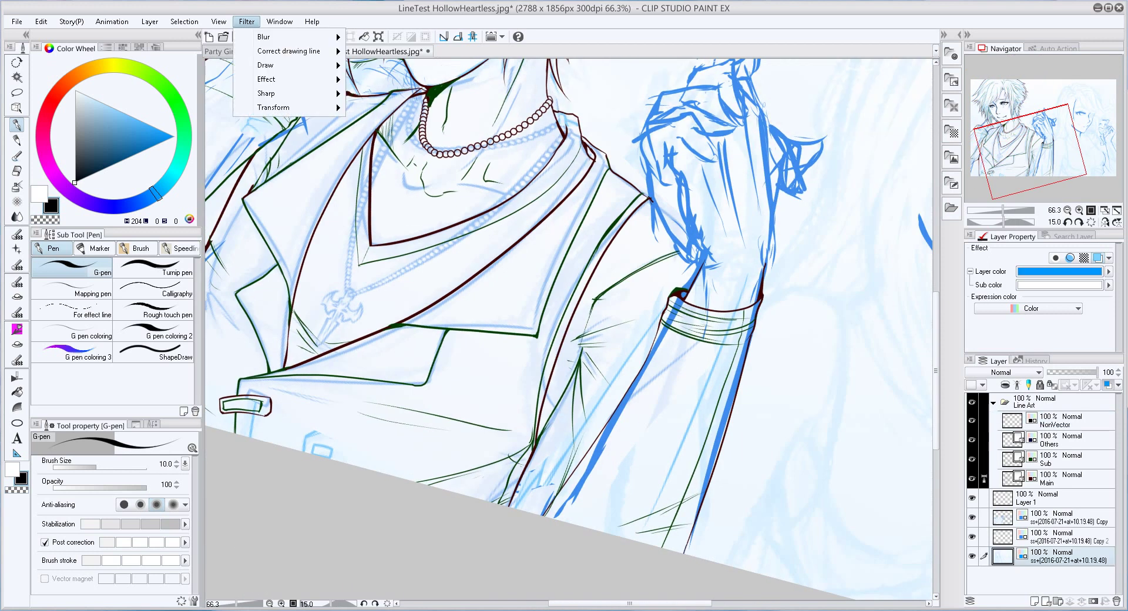
mouse_move(149, 21)
mouse_move(259, 44)
left_click(414, 144)
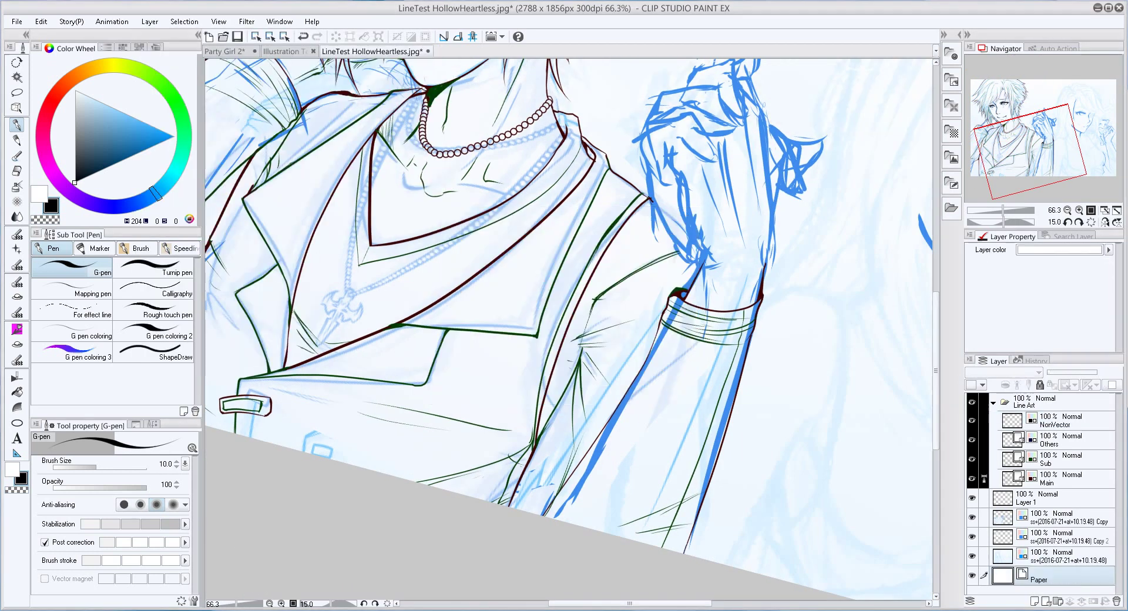
Lower the opacity of the ss+(2016-07-21+at+10.19.48) Copy layer holding the hand sketch to 28%
scroll(568, 334, "up", 3)
left_click_drag(646, 235, 470, 352)
left_click(1057, 517)
left_click_drag(1096, 372, 1061, 371)
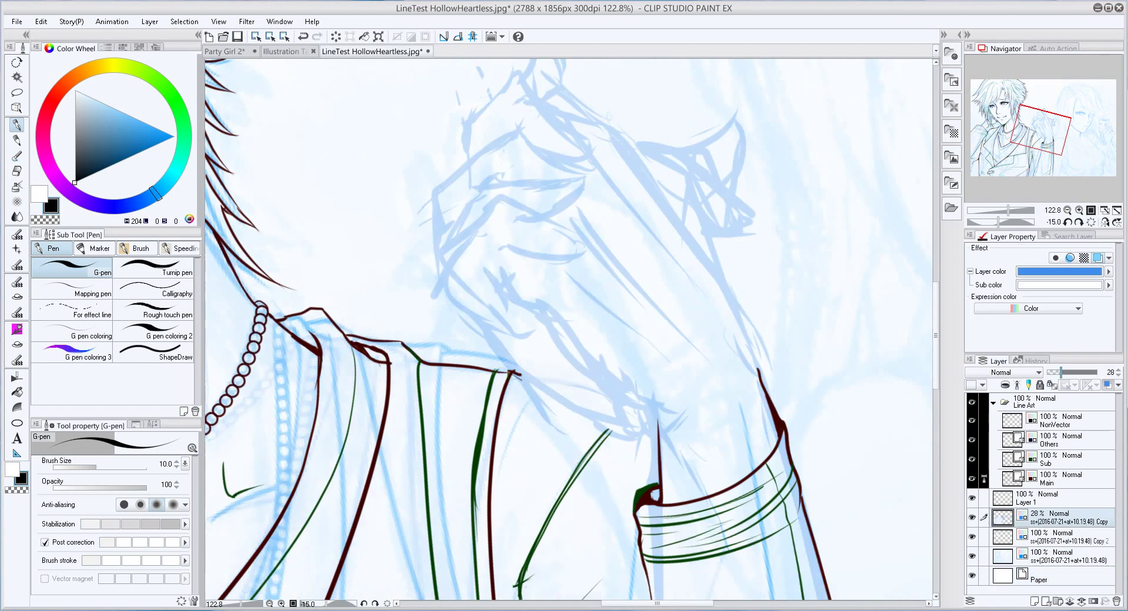
Outline the raised hand's two upper bent fingers and begin the next one on the Main layer with the G-pen at size 5
left_click(1069, 479)
scroll(568, 333, "up", 3)
key("^")
key("^")
key("bracketleft")
key("bracketleft")
key("bracketleft")
mouse_move(438, 141)
left_mouse_down()
mouse_move(563, 118)
mouse_move(630, 282)
left_mouse_up()
left_click_drag(512, 194, 310, 219)
left_click_drag(380, 210, 450, 136)
key("asciicircum")
key("asciicircum")
key("asciicircum")
key("asciicircum")
left_click_drag(602, 208, 611, 355)
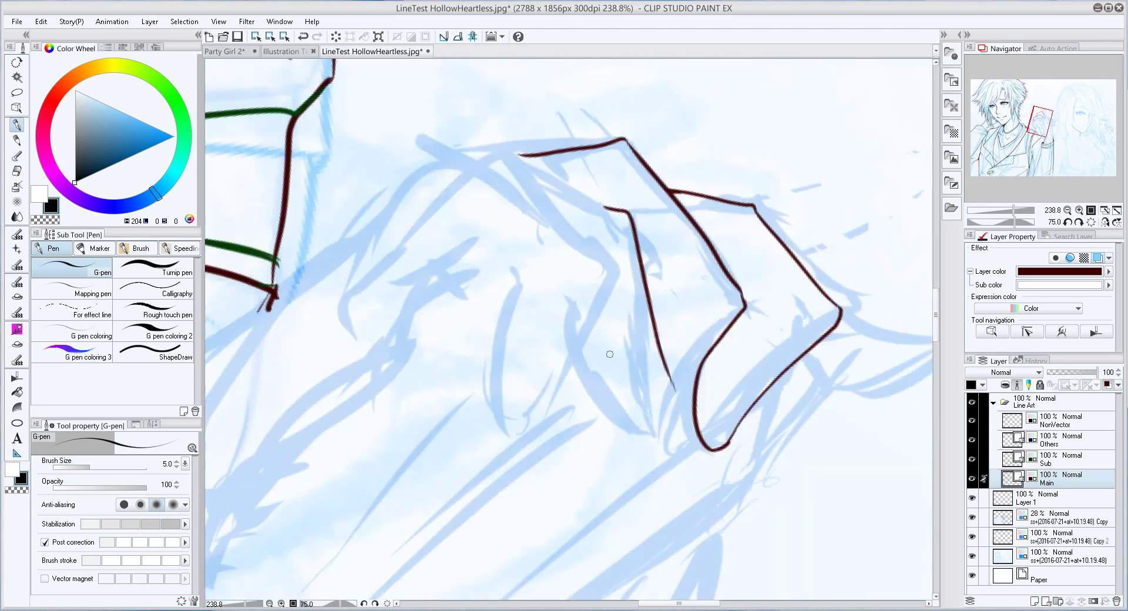
Ink the lowest bent finger down to its tip on the Main layer, thickening its underside at size 6
key("minus")
key("minus")
key("minus")
key("minus")
mouse_move(657, 243)
left_mouse_down()
mouse_move(565, 294)
mouse_move(605, 302)
mouse_move(606, 326)
mouse_move(616, 265)
left_mouse_up()
key("asciicircum")
key("asciicircum")
key("asciicircum")
key("asciicircum")
key("asciicircum")
key("asciicircum")
key("asciicircum")
key("asciicircum")
key("bracketright")
left_click_drag(411, 317, 440, 470)
left_click_drag(464, 350, 423, 479)
key("minus")
key("minus")
key("minus")
key("minus")
key("minus")
key("minus")
key("minus")
key("minus")
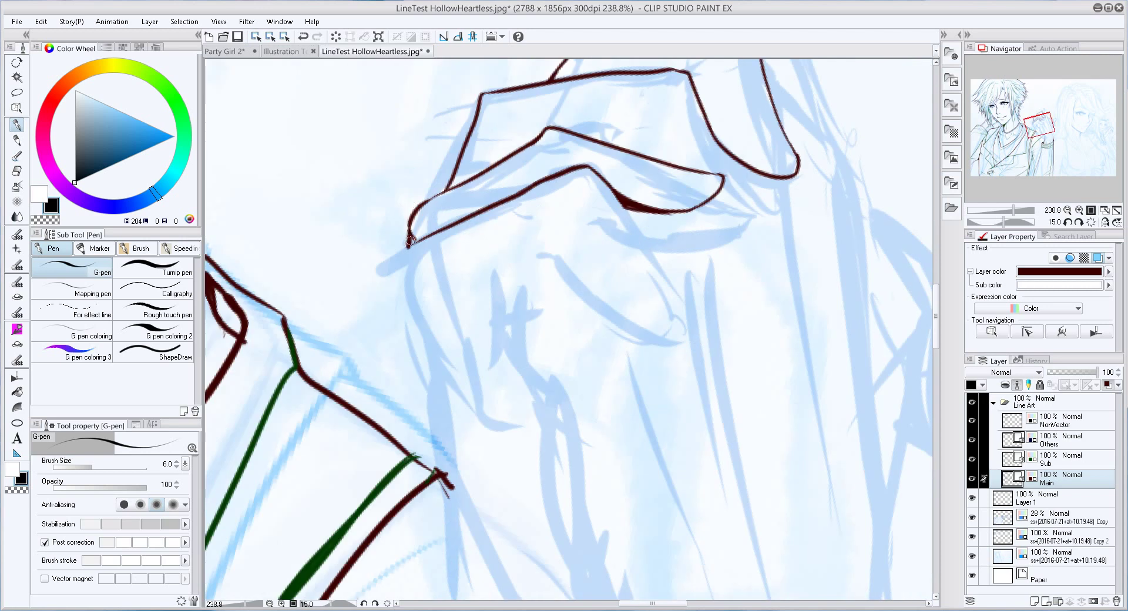
Thicken the middle bent finger's inner crease and refine the top finger's outer edge and tip at sizes 5 and 4
key("asciicircum")
key("asciicircum")
key("asciicircum")
key("asciicircum")
key("asciicircum")
left_click_drag(782, 261, 697, 390)
key("bracketleft")
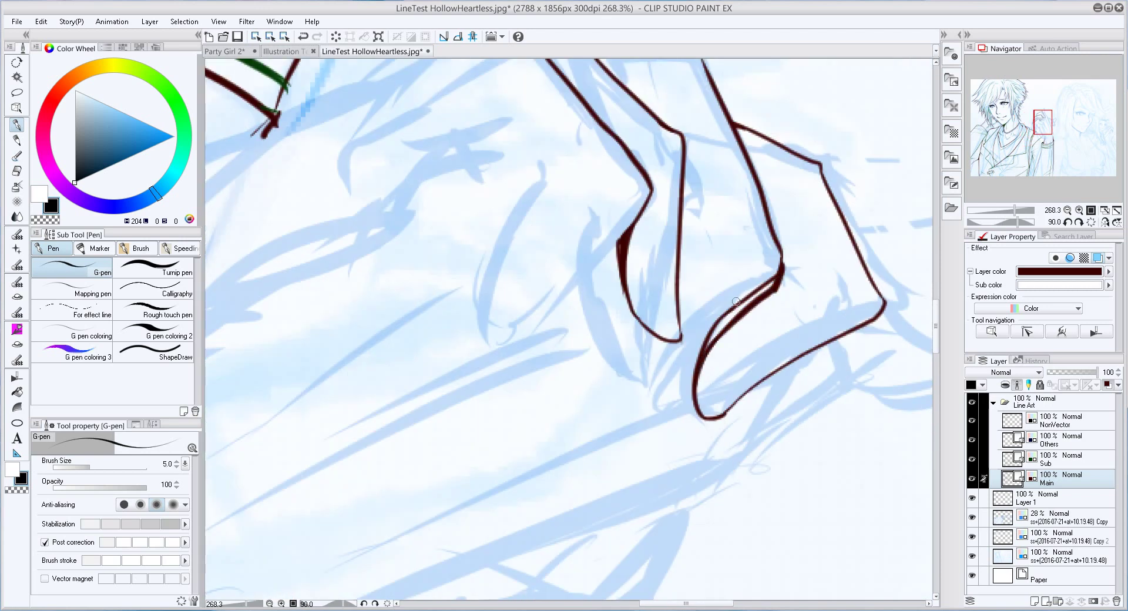
key("bracketleft")
key("minus")
key("minus")
key("minus")
key("minus")
left_click_drag(693, 180, 703, 341)
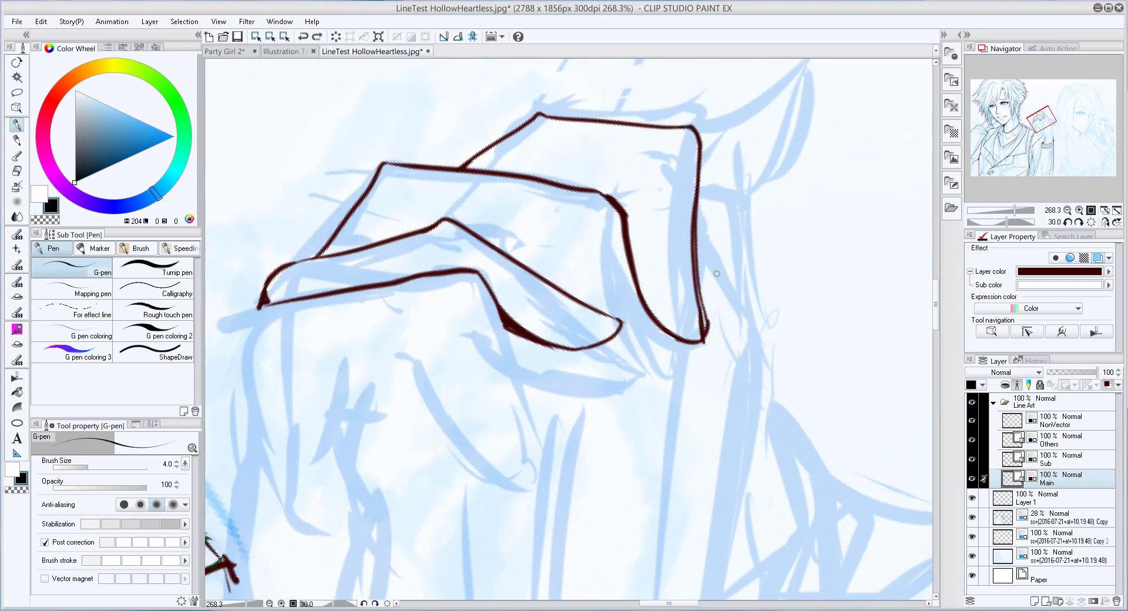
left_click_drag(703, 260, 695, 323)
scroll(796, 310, "up", 1)
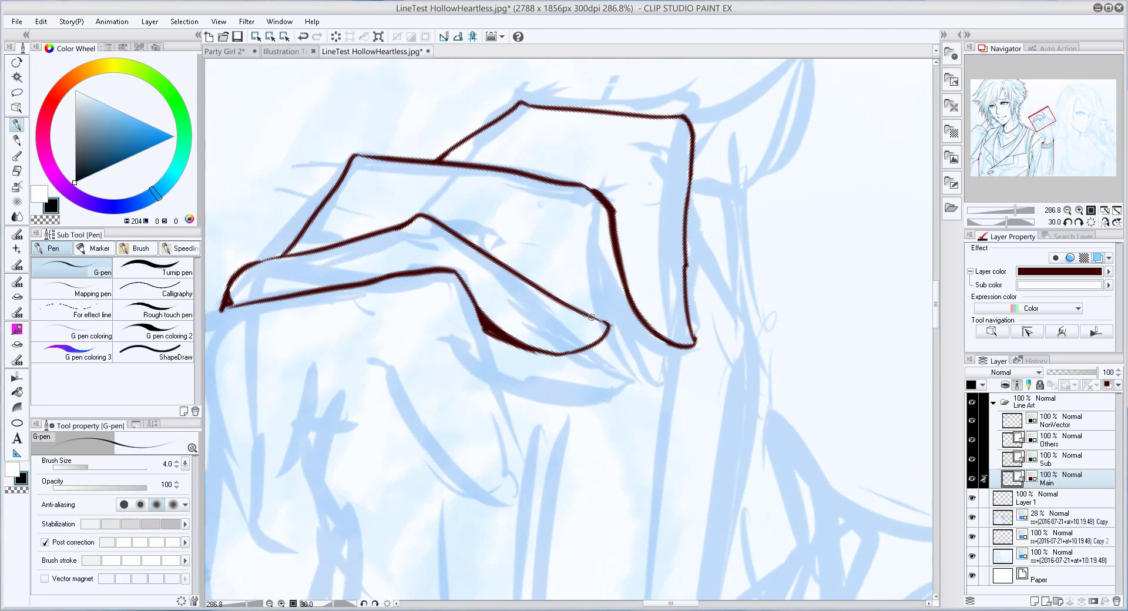
Ink the two short fingertips emerging behind the top finger on the Main layer at size 4, redoing the first stroke
left_click_drag(591, 316, 503, 363)
left_click_drag(605, 209, 624, 250)
left_click_drag(638, 191, 742, 322)
key("ctrl+z")
left_click_drag(639, 171, 734, 277)
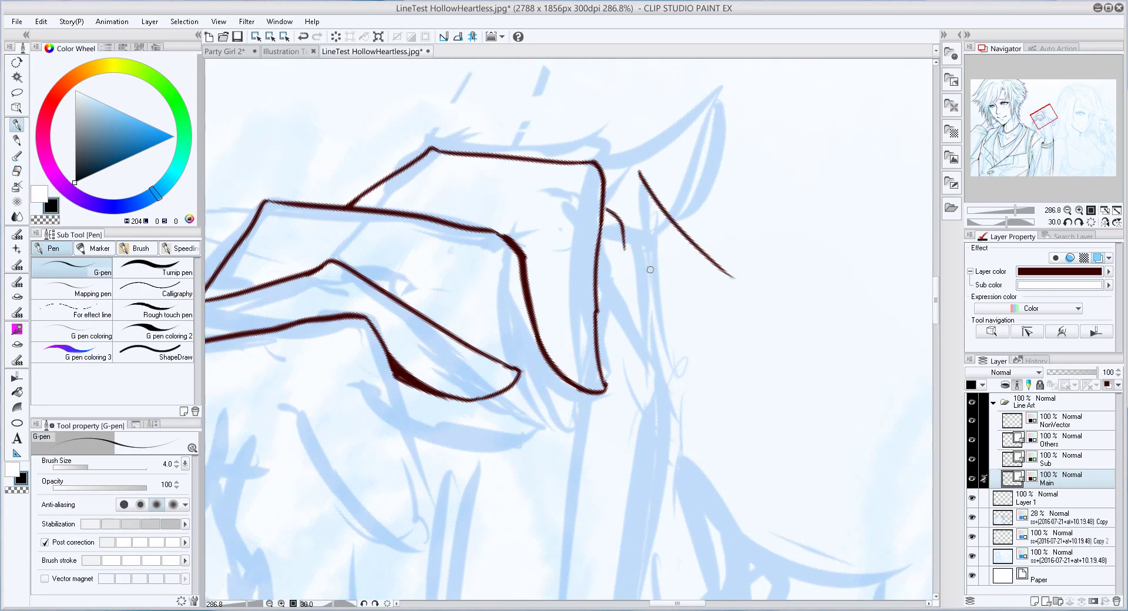
mouse_move(633, 262)
left_mouse_down()
mouse_move(694, 311)
mouse_move(743, 308)
left_mouse_up()
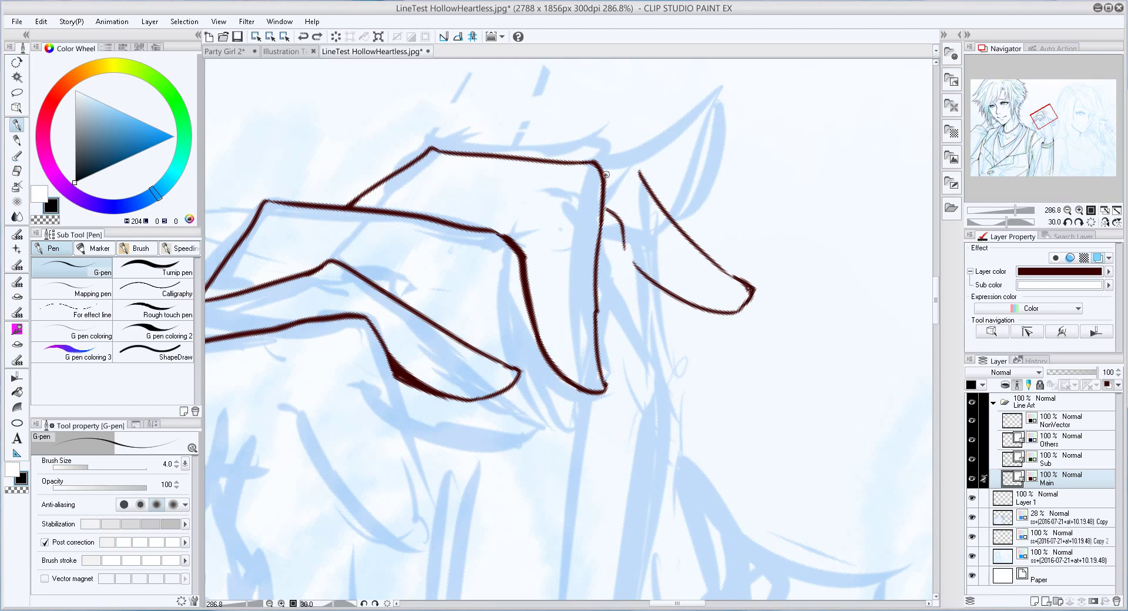
key("ctrl+minus")
key("ctrl+minus")
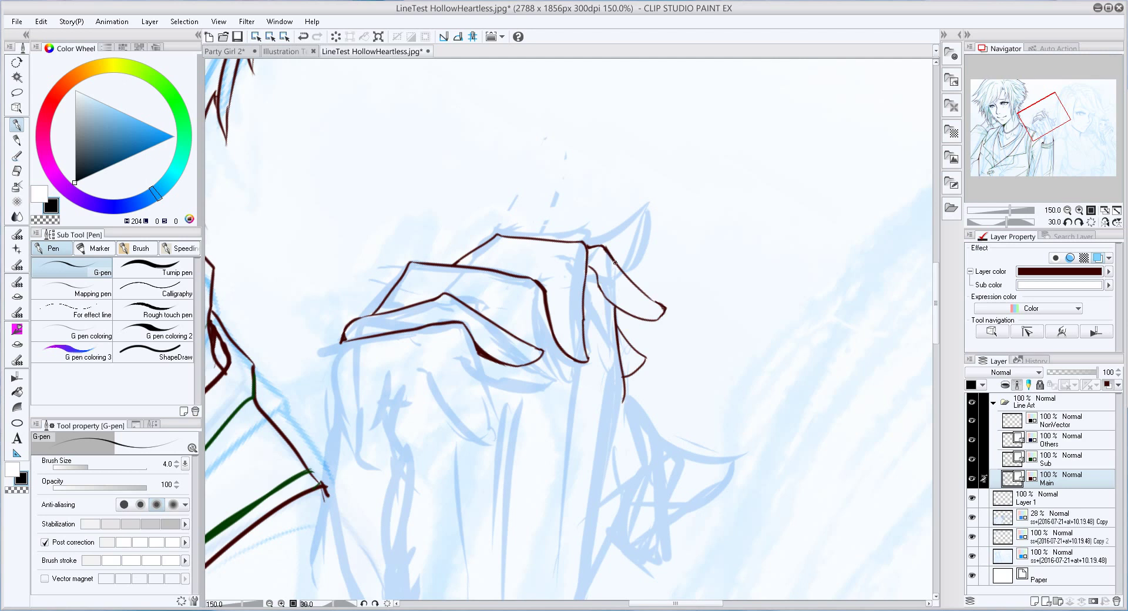
mouse_move(667, 315)
left_mouse_down()
mouse_move(594, 252)
mouse_move(605, 355)
left_mouse_up()
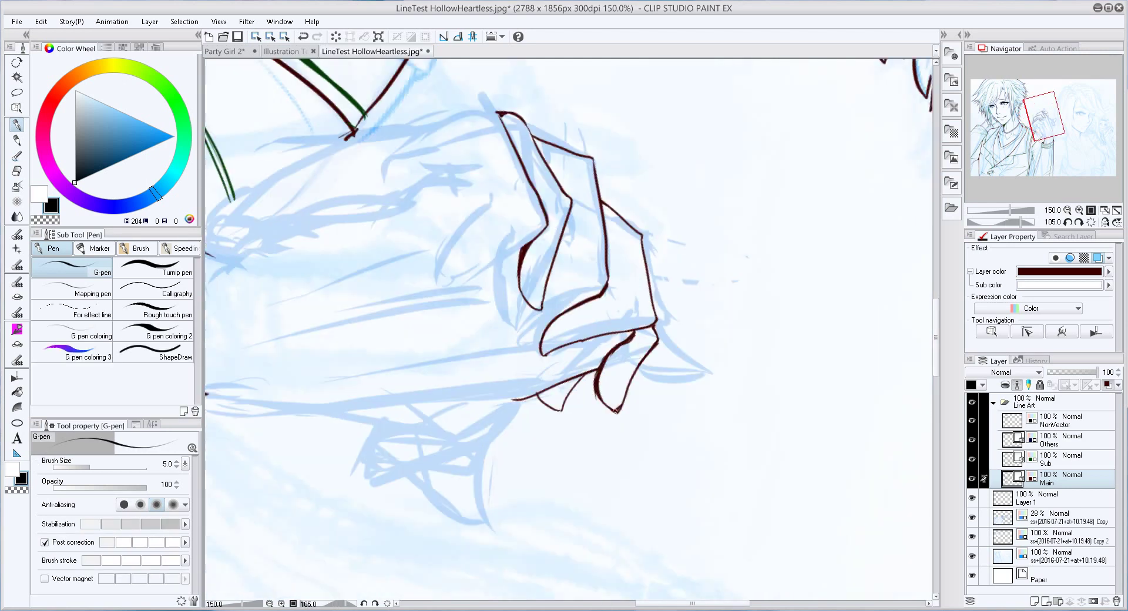
Undo the upper rear fingertip's strokes, redraw its outline at size 5, and add a small joining line on the Sub layer
key("ctrl+z")
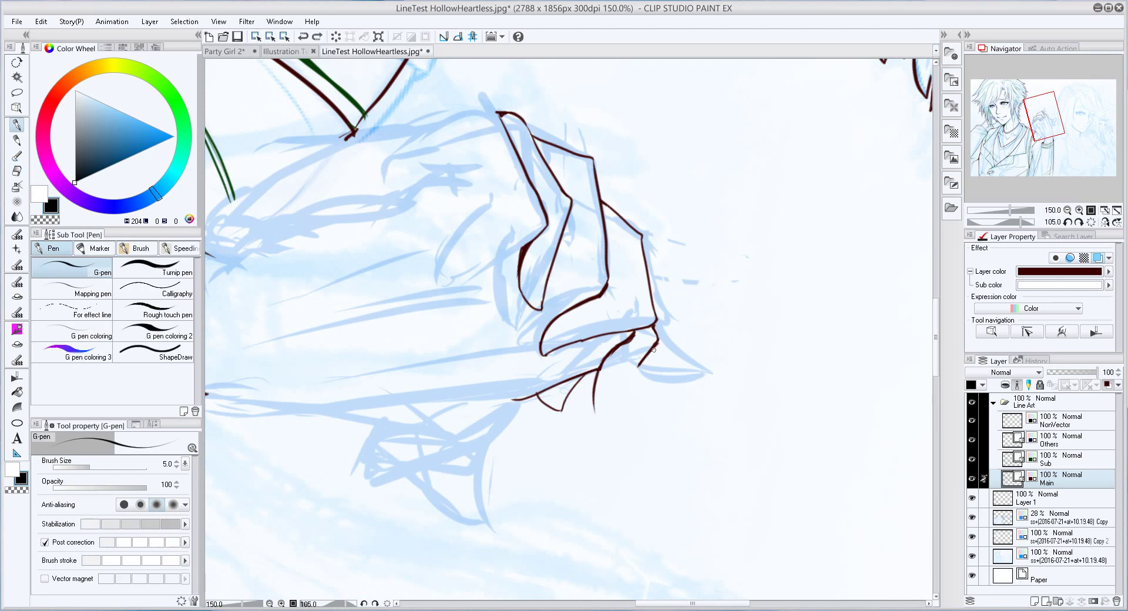
key("ctrl+z")
mouse_move(611, 433)
left_mouse_down()
mouse_move(564, 282)
mouse_move(614, 334)
left_mouse_up()
key("e")
key("p")
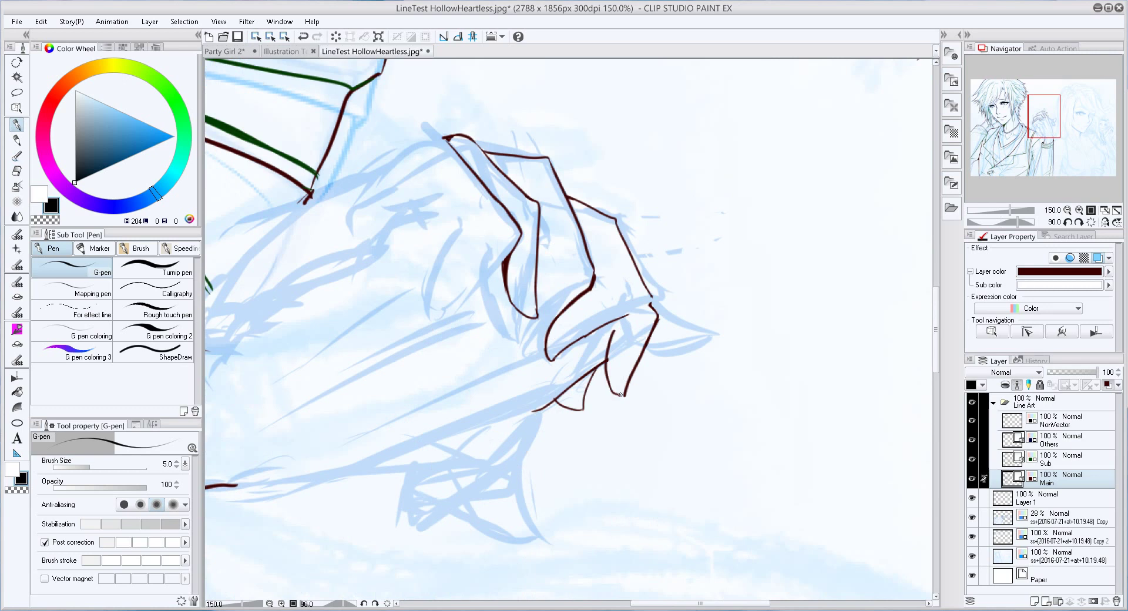
left_click_drag(651, 301, 766, 245)
key("alt+bracketright")
key("alt+bracketleft")
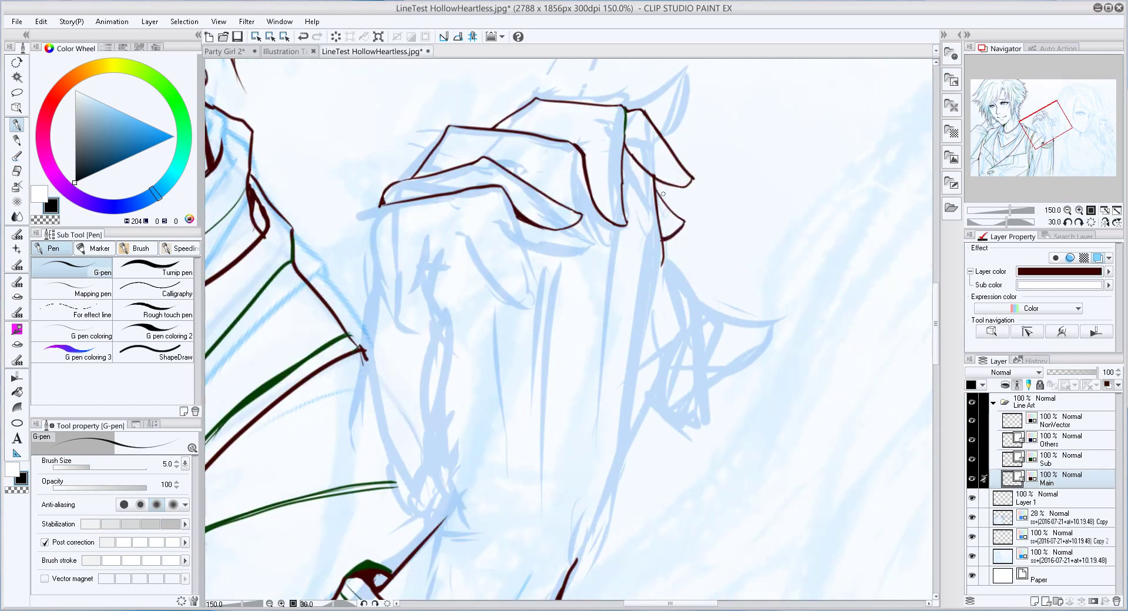
Ink the palm's outer contour from the lowest finger down to both sides of the wrist on the Main layer
left_click_drag(663, 194, 691, 148)
left_click_drag(409, 157, 414, 322)
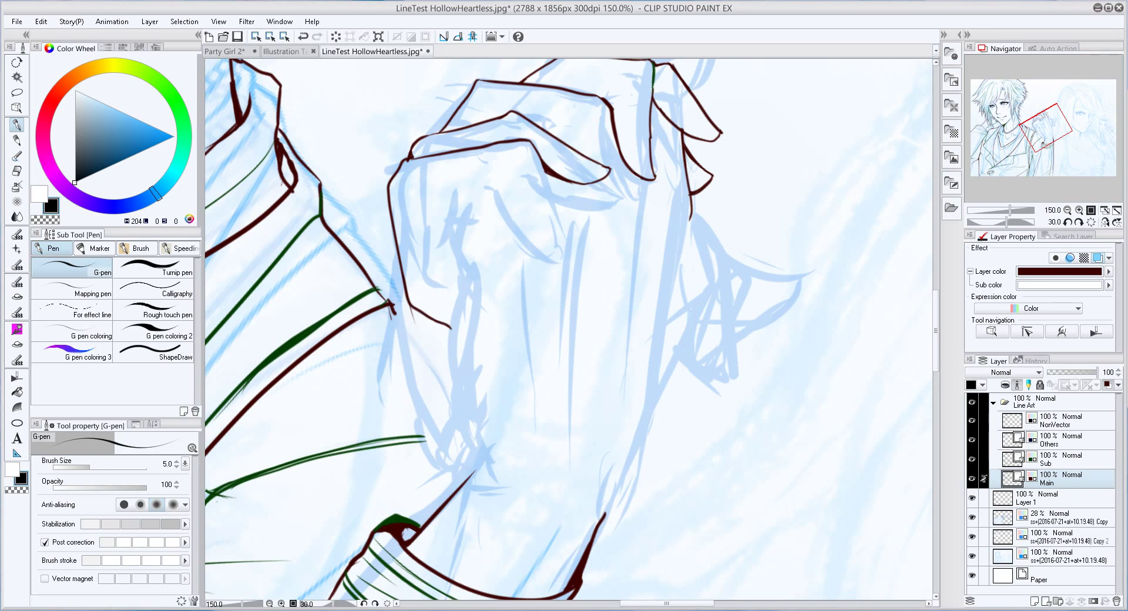
mouse_move(395, 246)
left_mouse_down()
mouse_move(469, 462)
mouse_move(434, 499)
left_mouse_up()
key("ctrl+z")
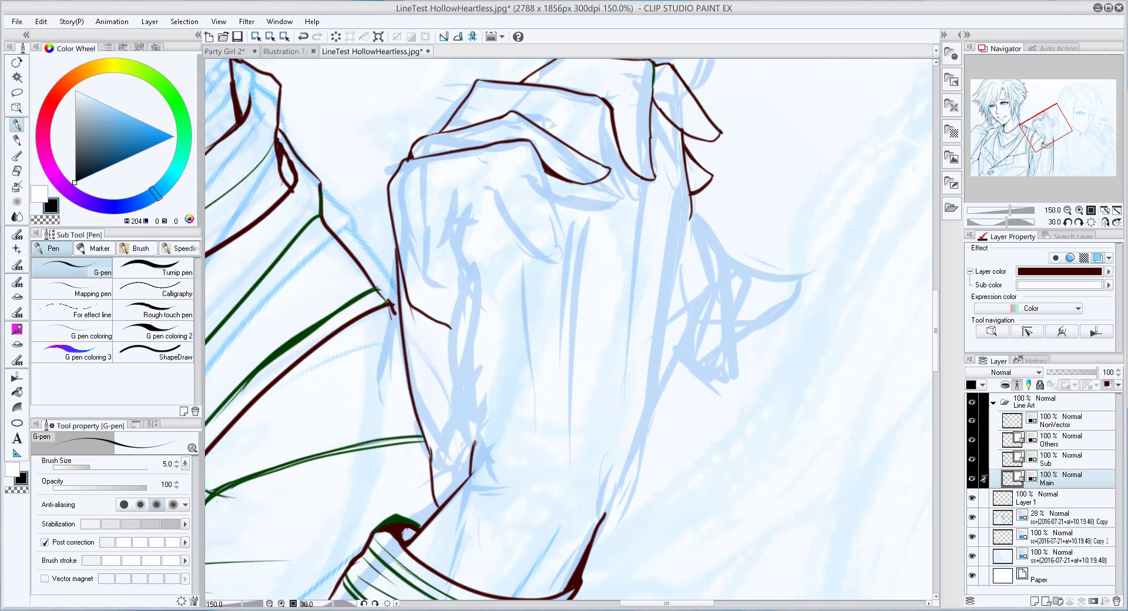
Ink the branching creases on the inner side of the hand on the Sub layer
key("alt+bracketright")
left_click_drag(449, 230, 470, 270)
left_click_drag(458, 188, 452, 327)
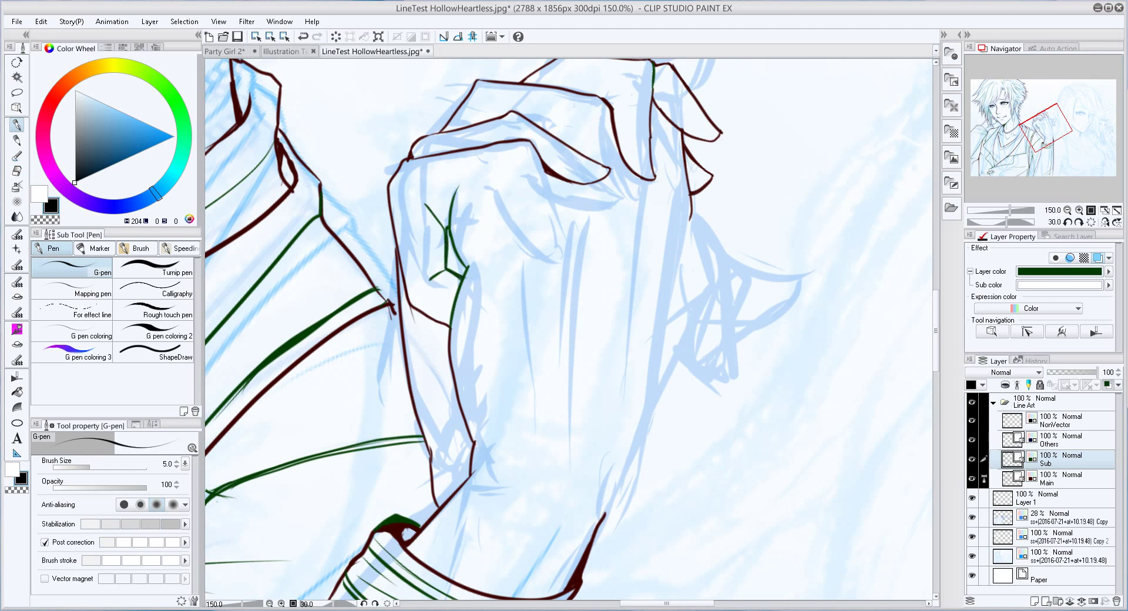
key("alt+bracketleft")
key("alt+bracketright")
Draw long tapering tendon lines from the knuckles toward the wrist on the Sub layer, undoing stray strokes
left_click_drag(564, 216, 570, 247)
key("ctrl+z")
left_click_drag(504, 159, 532, 450)
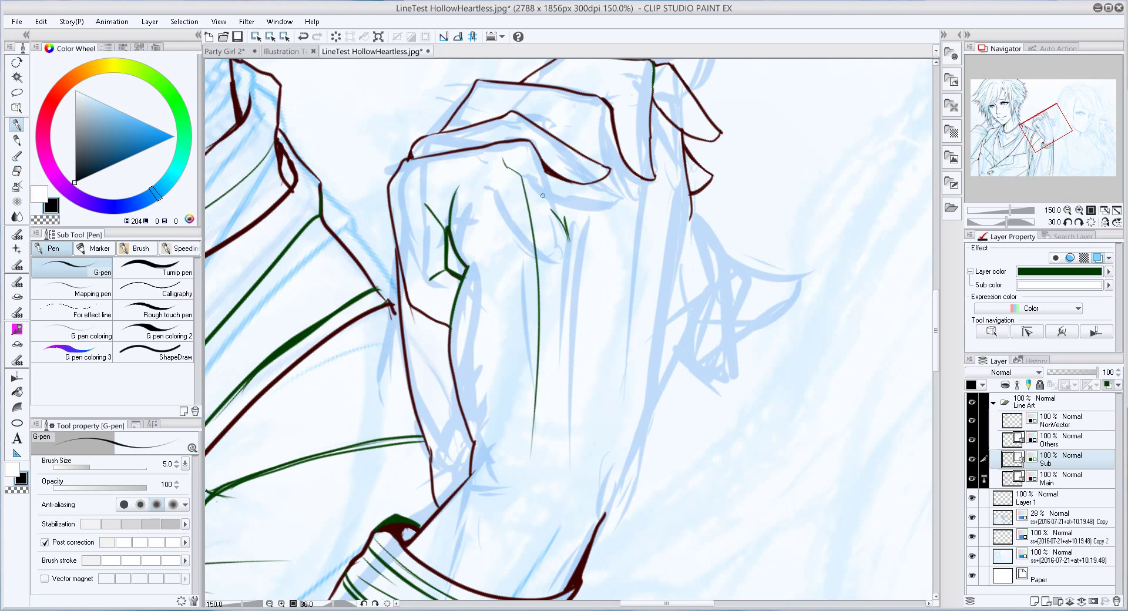
left_click_drag(541, 178, 549, 439)
mouse_move(600, 186)
left_mouse_down()
mouse_move(589, 463)
mouse_move(558, 463)
left_mouse_up()
key("ctrl+z")
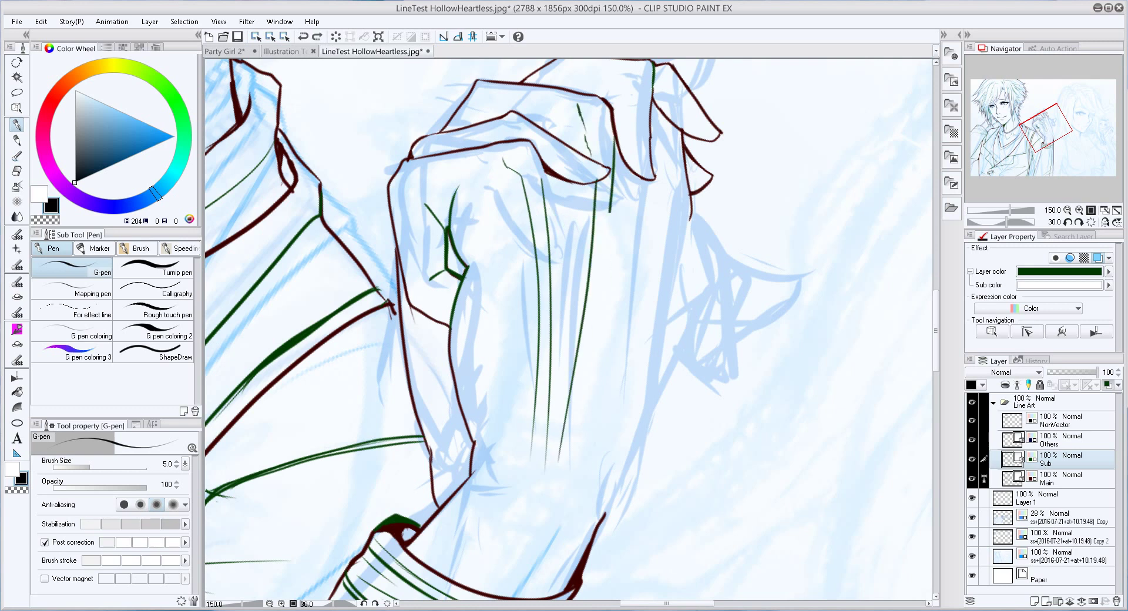
left_click_drag(611, 211, 567, 490)
left_click_drag(670, 120, 602, 443)
Ink the hand's far edge down to the wrist on the Main layer and a supporting contour beside it on Sub
key("alt+bracketleft")
mouse_move(693, 225)
left_mouse_down()
mouse_move(711, 327)
mouse_move(626, 463)
left_mouse_up()
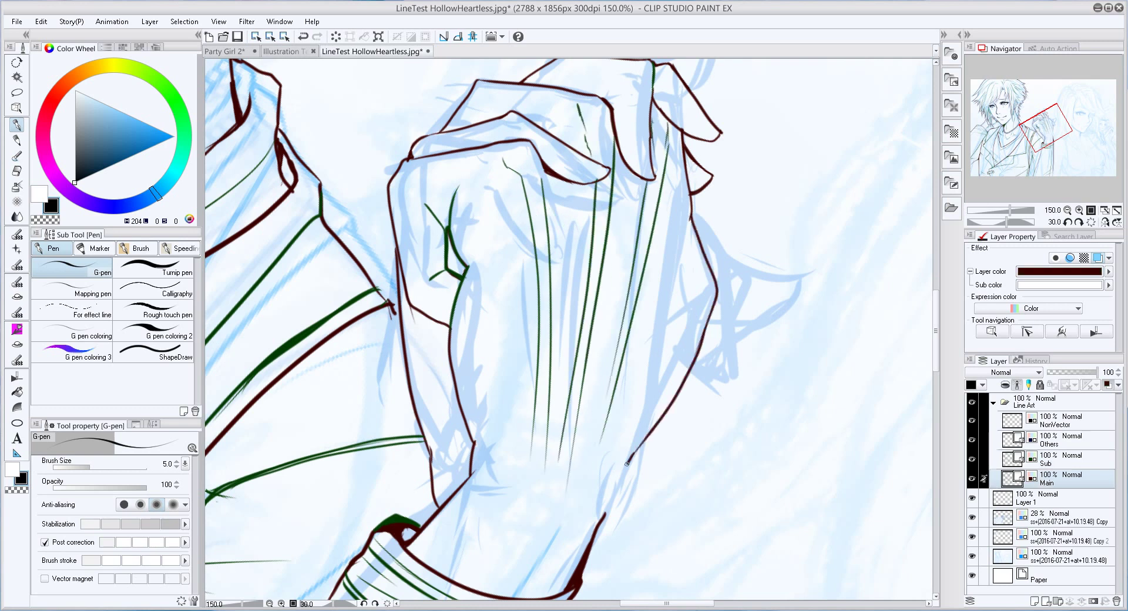
key("alt+bracketright")
key("ctrl+z")
mouse_move(690, 214)
left_mouse_down()
mouse_move(676, 359)
mouse_move(668, 333)
left_mouse_up()
scroll(569, 332, "down", 3)
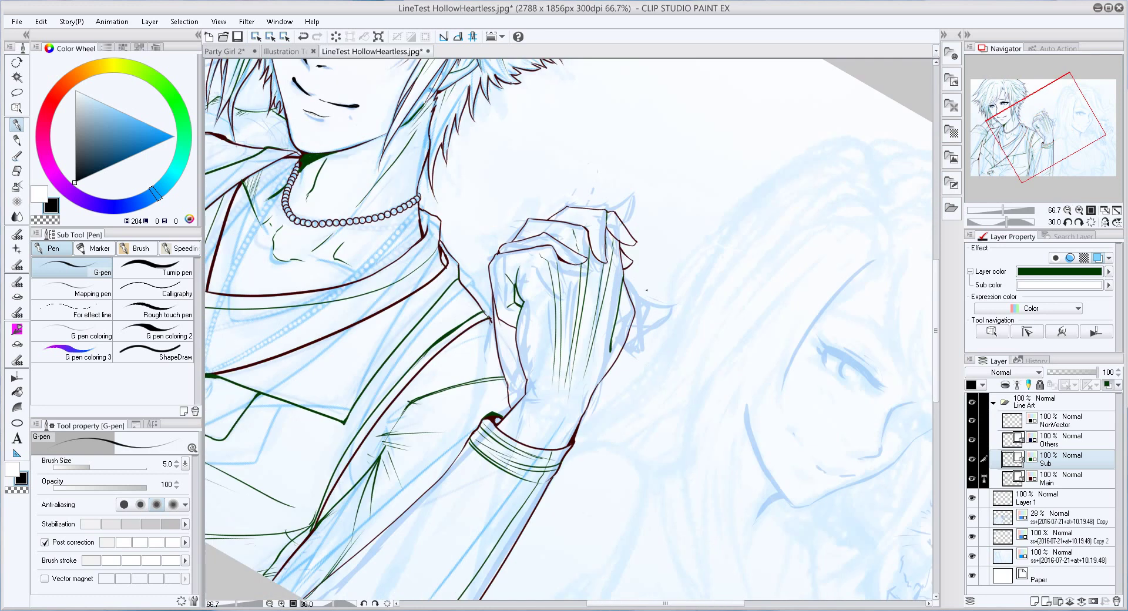
Undo the last stroke and ink the rounded digit protruding from the hand's far edge on the Main layer at size 5
key("alt+bracketleft")
key("ctrl+z")
scroll(569, 333, "up", 3)
left_click_drag(645, 277, 578, 348)
left_click_drag(639, 240, 652, 255)
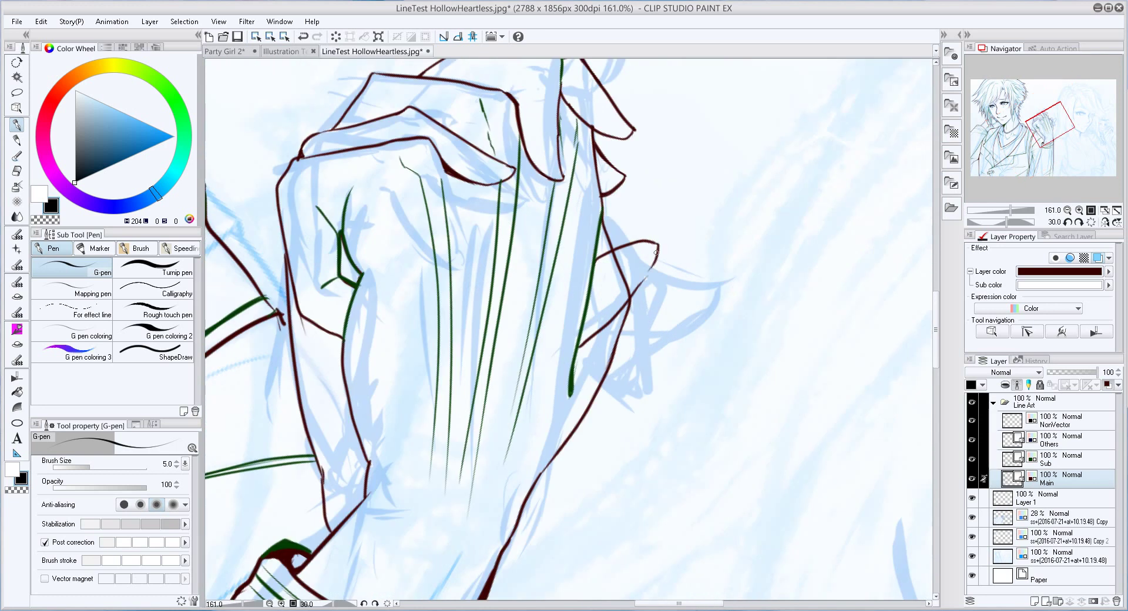
key("bracketleft")
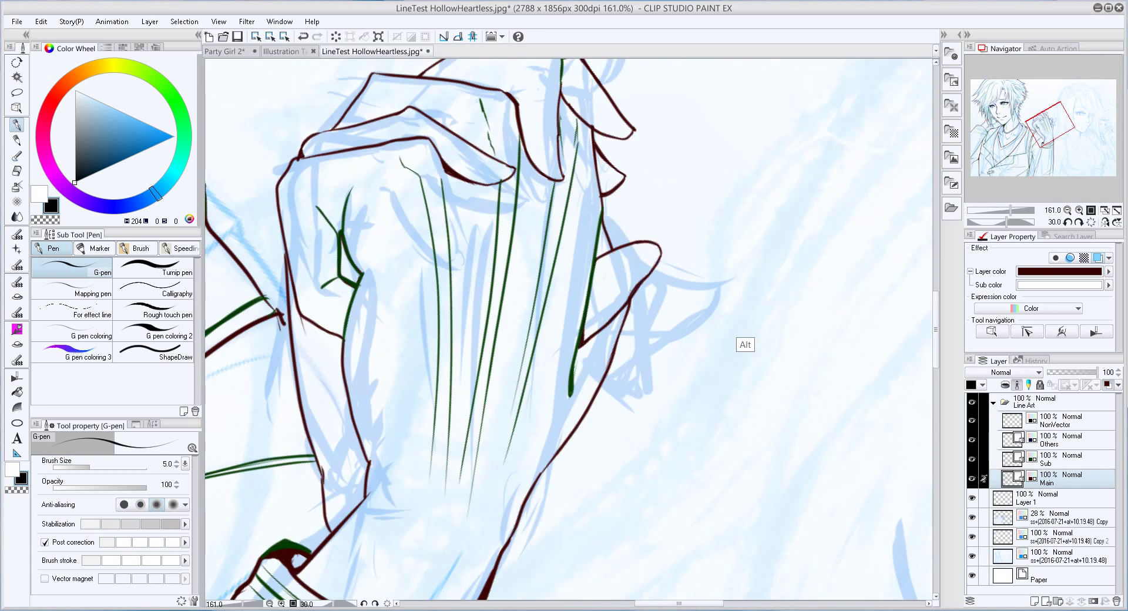
Examine the inked hand and the male character's overall line art against the sketch
scroll(595, 257, "down", 3)
key("minus")
key("minus")
key("minus")
key("minus")
scroll(594, 258, "up", 2)
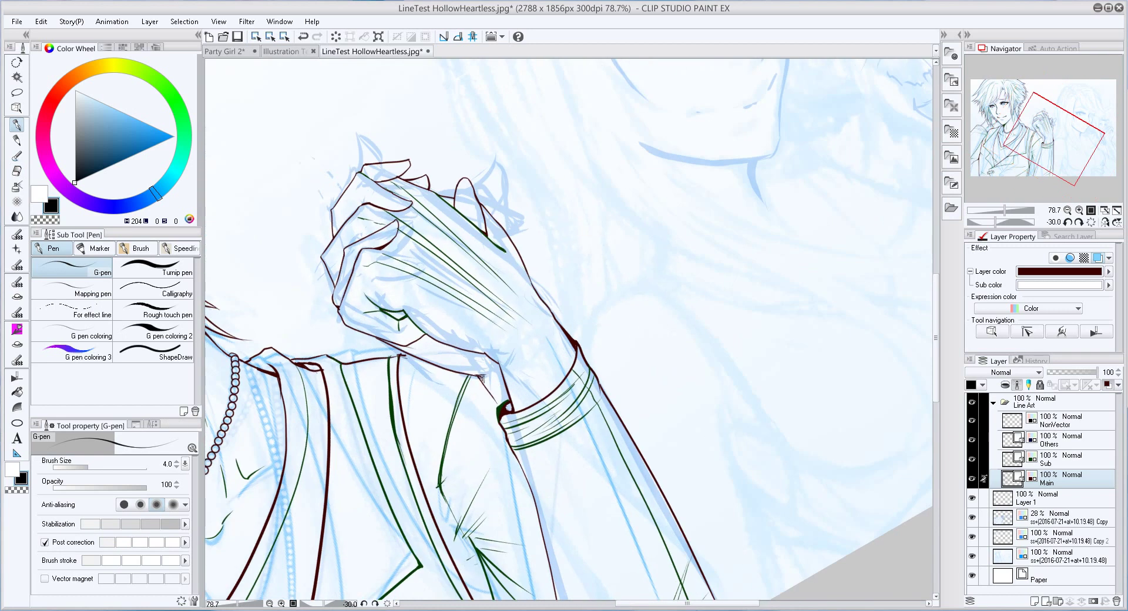
key("alt+bracketright")
key("bracketleft")
scroll(569, 333, "down", 2)
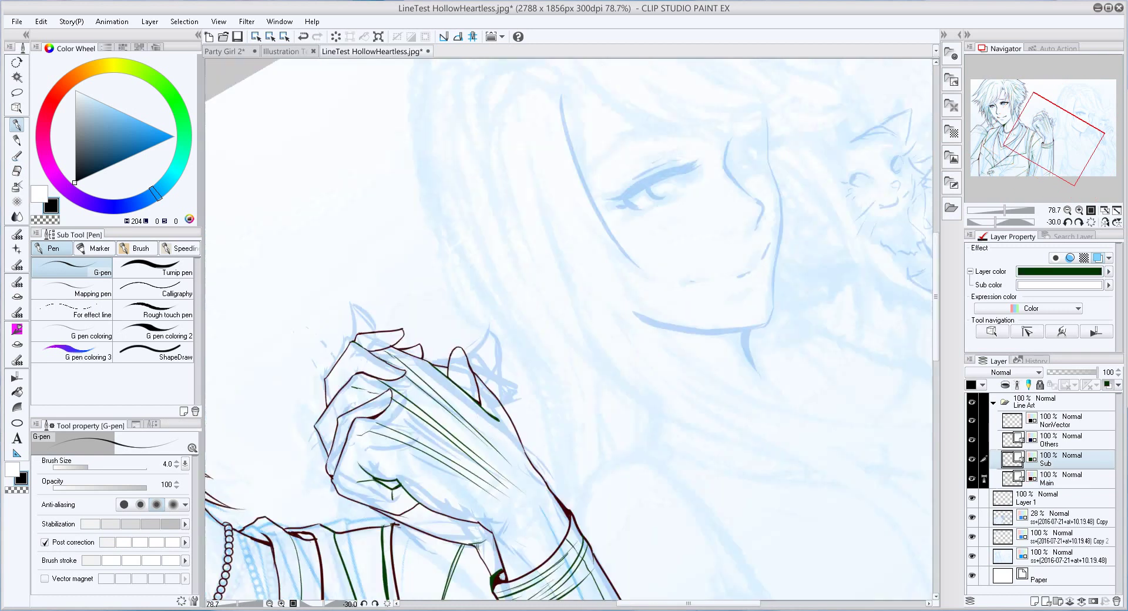
key("asciicircum")
key("asciicircum")
key("asciicircum")
scroll(569, 332, "up", 6)
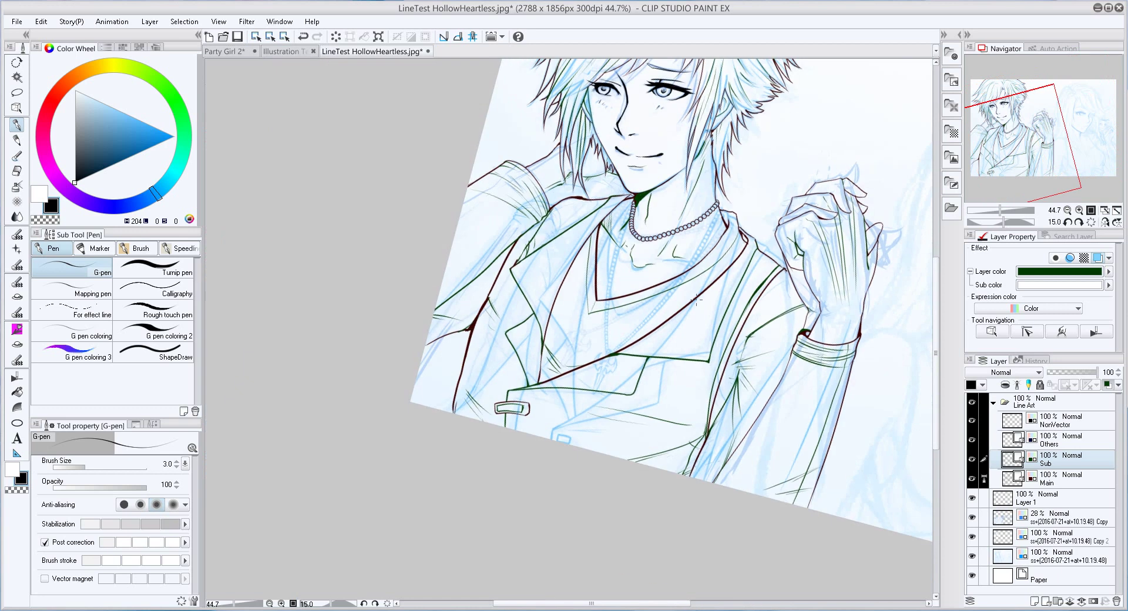
Draw the long necklace's guide lines down both sides to the pendant on the Main layer with the Curve tool at size 4
key("minus")
key("alt+bracketleft")
key("bracketleft")
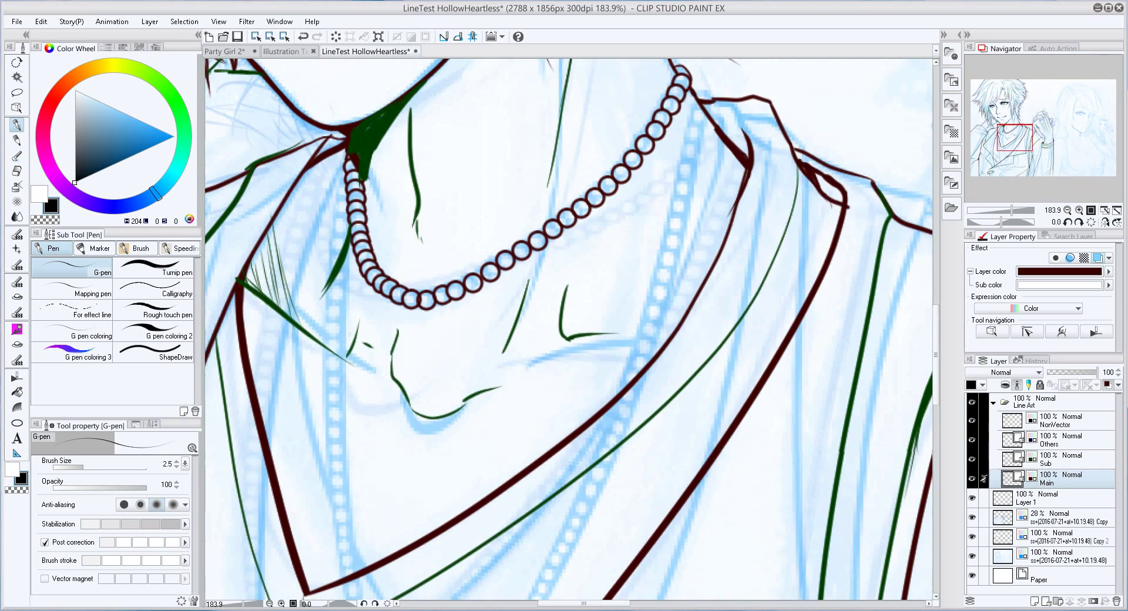
key("u")
scroll(568, 333, "down", 1)
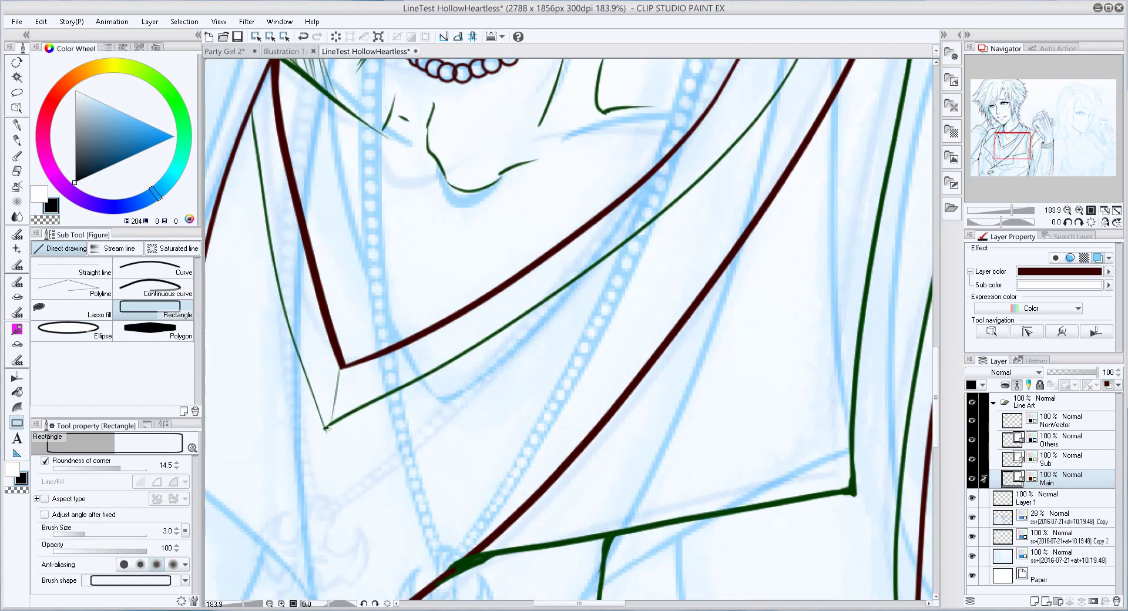
left_click(152, 267)
scroll(692, 397, "down", 2)
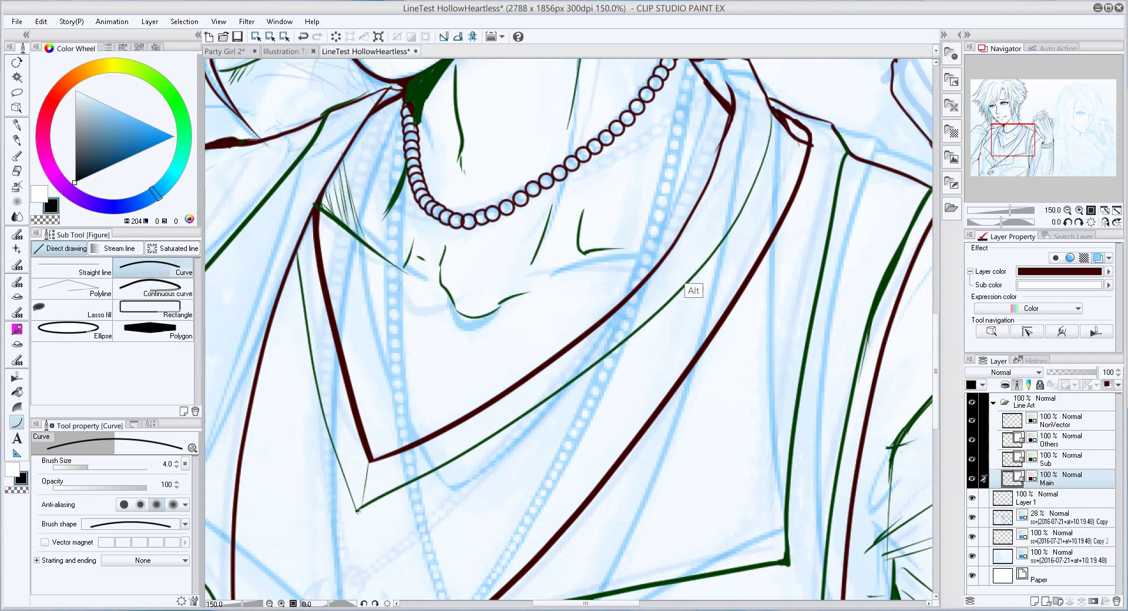
left_click_drag(684, 107, 518, 523)
left_click(519, 522)
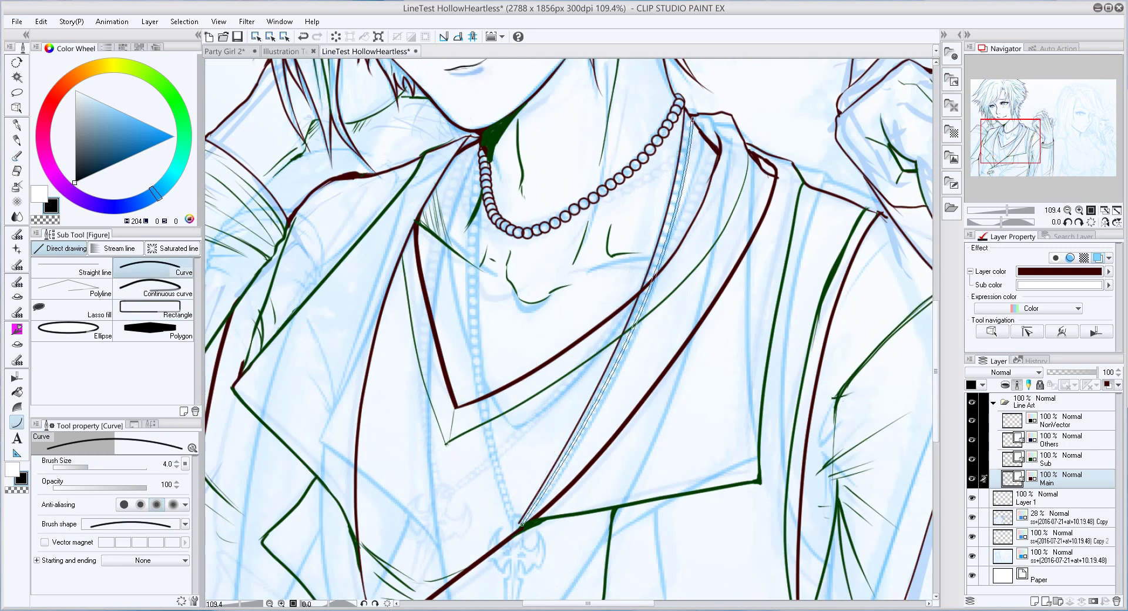
left_click_drag(477, 151, 517, 516)
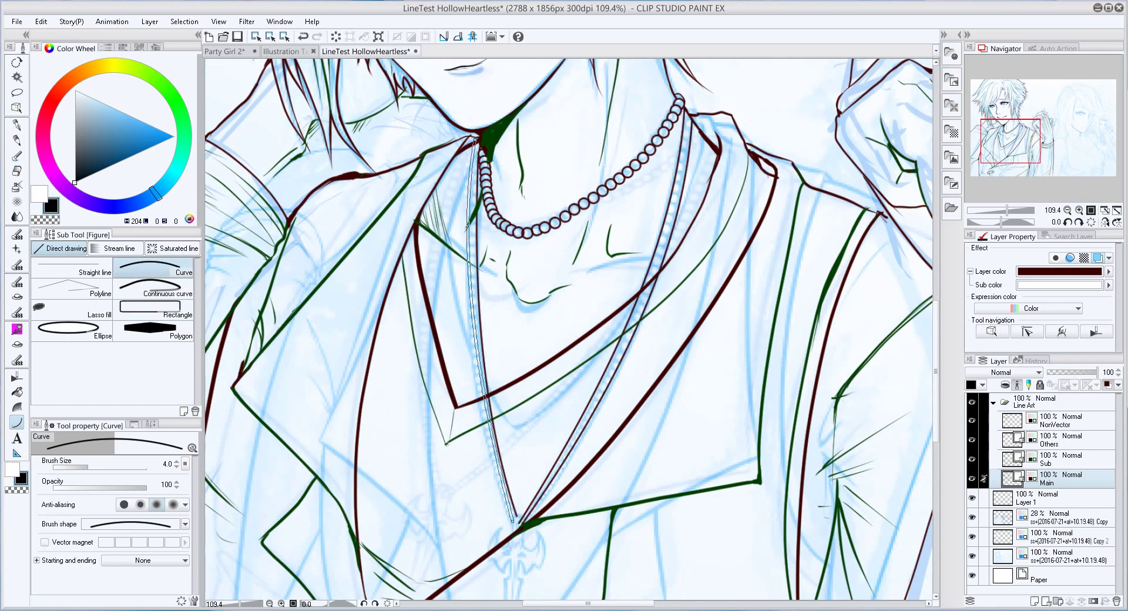
Finish the necklace's guide lines and erase the collar outline crossing between them on the Main layer with the vector eraser
left_click(481, 329)
key("e")
key("bracketright")
scroll(520, 521, "up", 3)
key("minus")
key("minus")
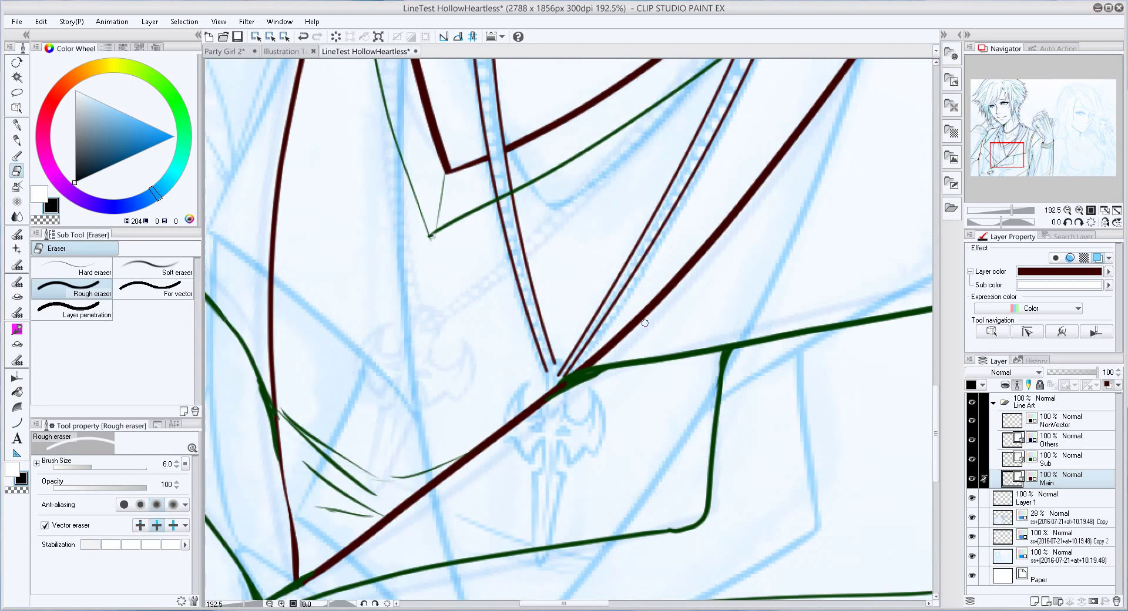
Ink the outline of the winged, blade-shaped pendant and its top loop on the Main layer with the G-pen at size 4
key("p")
key("e")
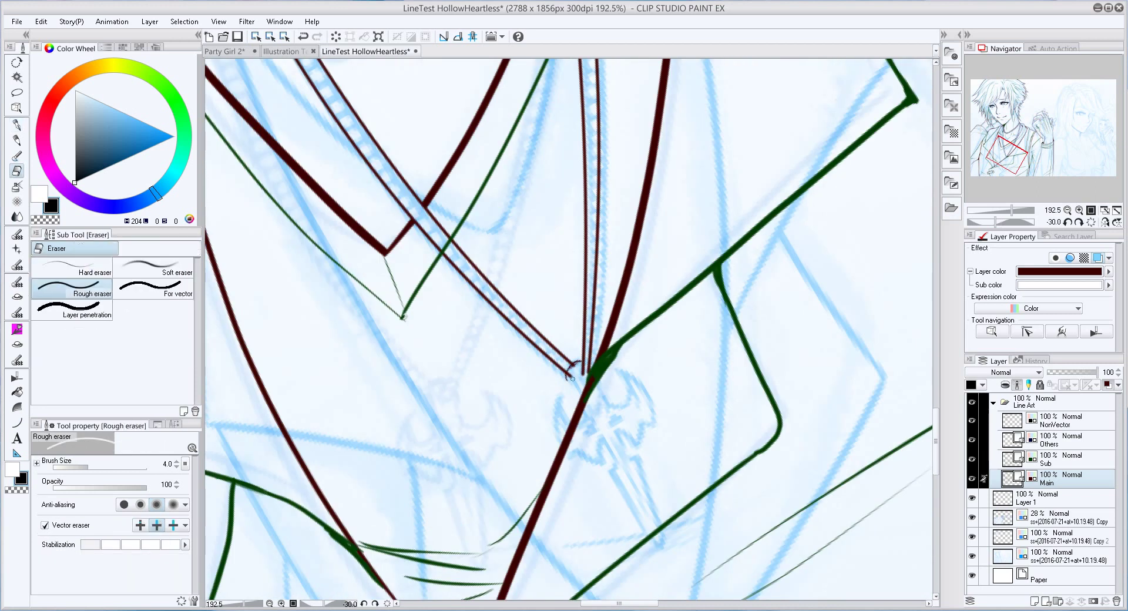
key("p")
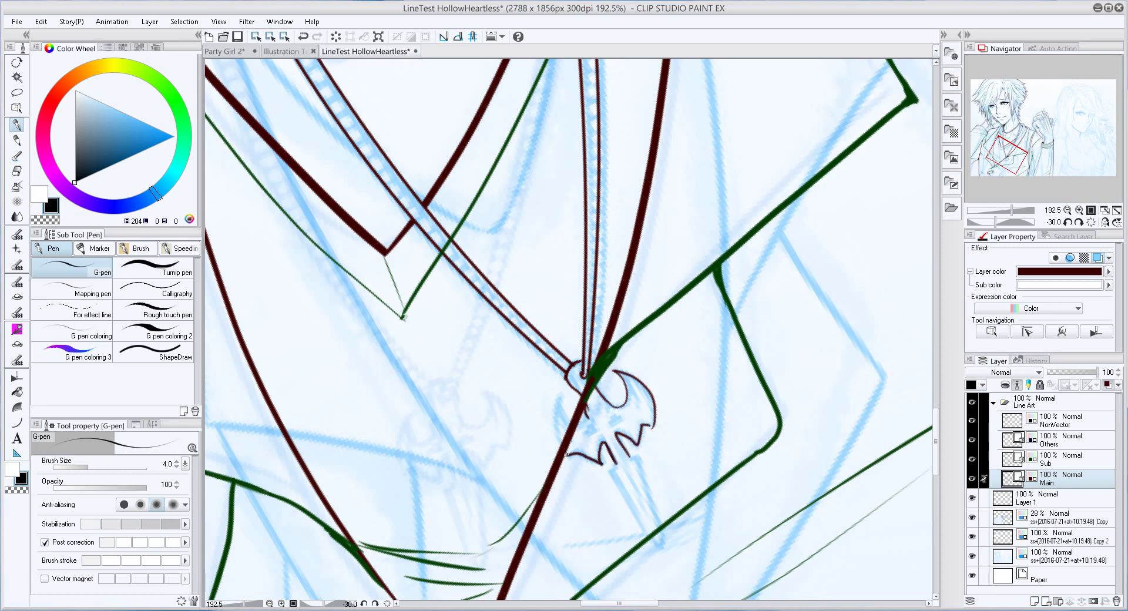
left_click_drag(565, 454, 571, 394)
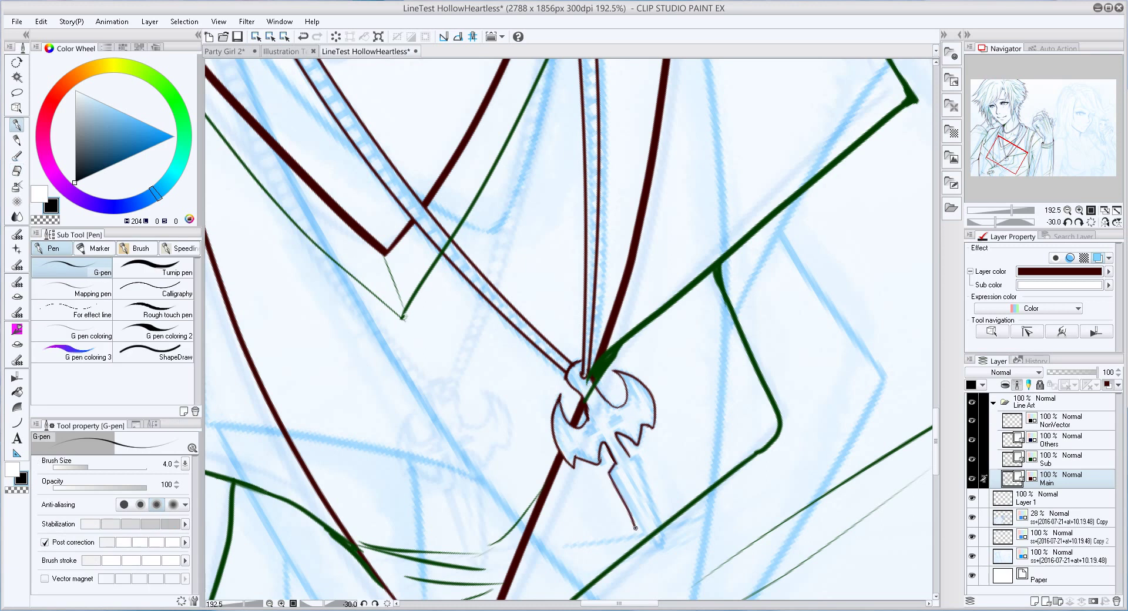
left_click_drag(670, 561, 609, 461)
mouse_move(630, 456)
left_mouse_down()
mouse_move(606, 406)
mouse_move(657, 517)
left_mouse_up()
key("ctrl+z")
key("ctrl+y")
key("e")
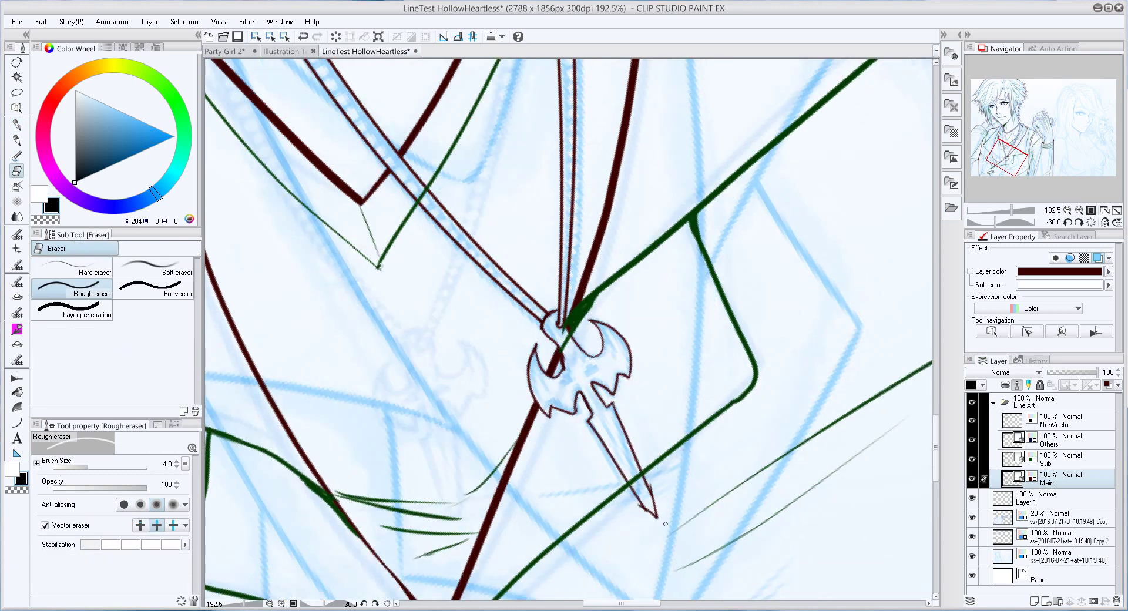
Trim the lines at the pendant's head and ink its inner contour details on the Sub layer at size 4
key("p")
key("e")
left_click(563, 345, "ctrl+shift")
key("p")
left_click_drag(565, 362, 580, 365)
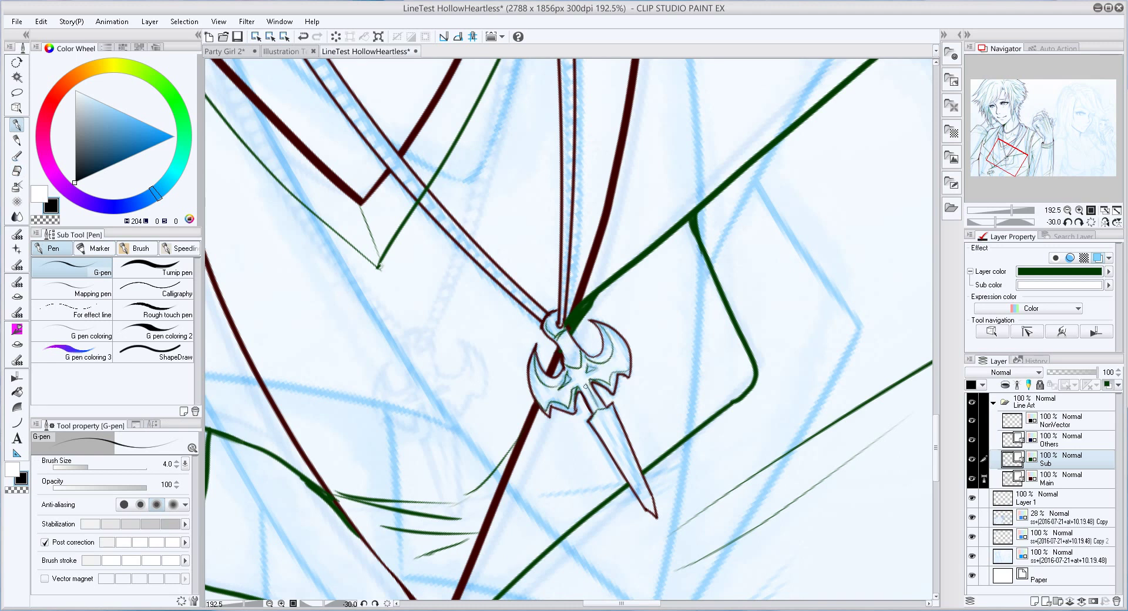
left_click_drag(610, 430, 675, 587)
Ink short link divisions across the long necklace's left strand near the neck on the Sub layer with the G-pen at size 4
left_click(501, 405, "ctrl")
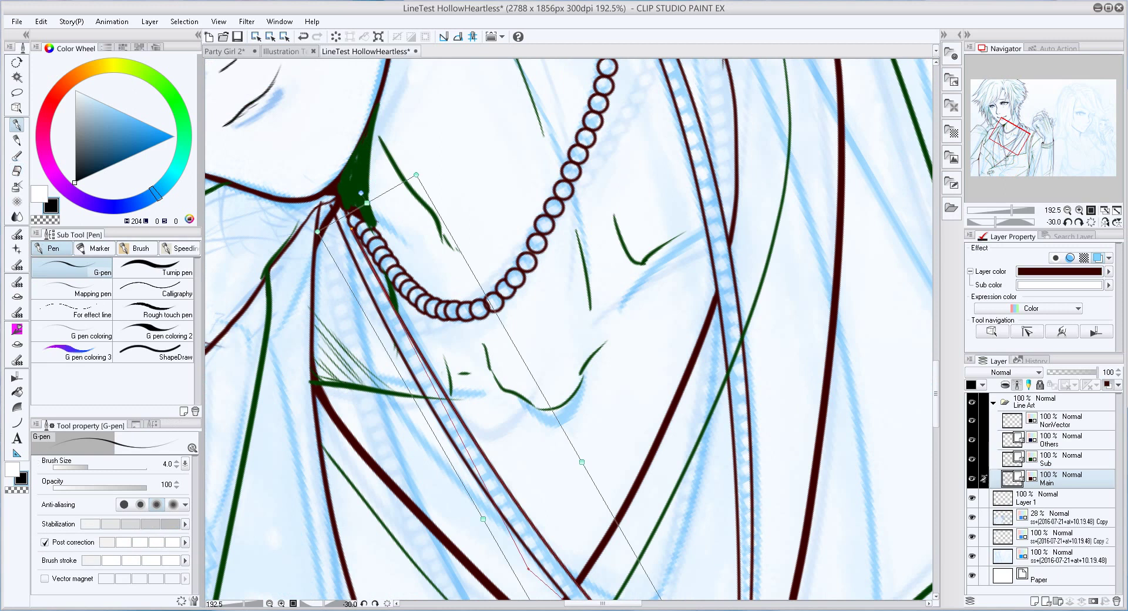
left_click_drag(501, 405, 571, 499)
left_click(398, 136, "ctrl+shift")
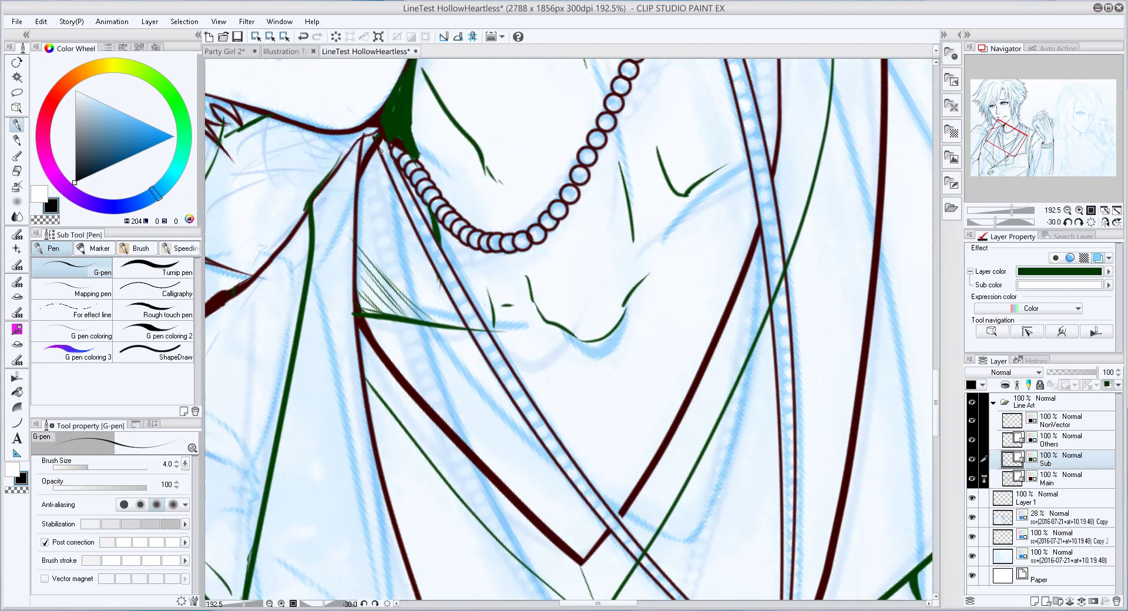
scroll(452, 289, "up", 5)
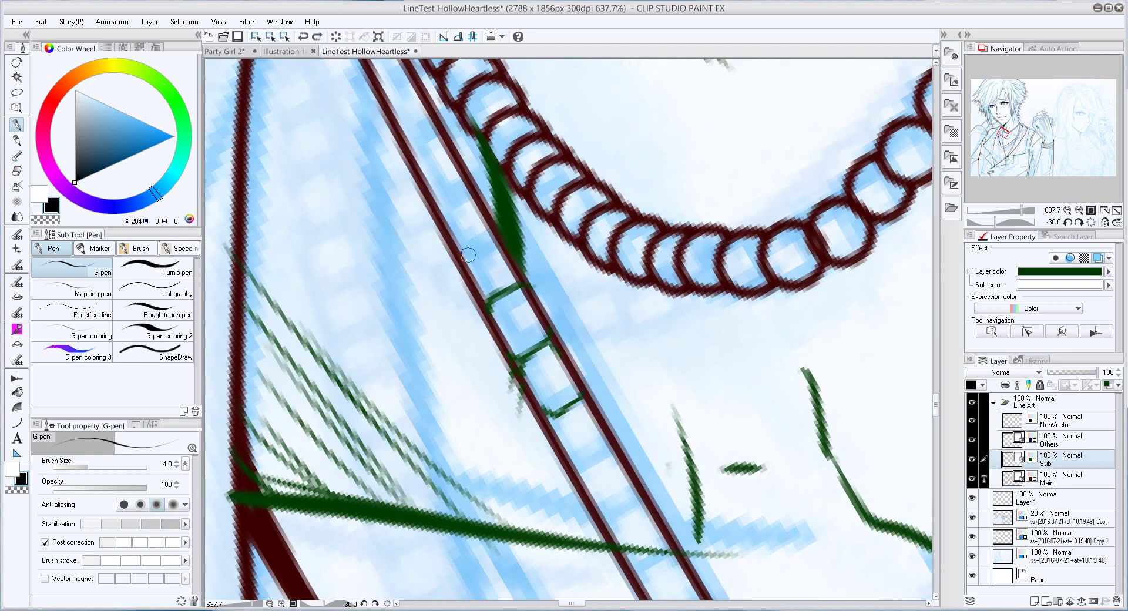
left_click_drag(461, 254, 497, 238)
mouse_move(432, 207)
left_mouse_down()
mouse_move(470, 194)
mouse_move(478, 259)
mouse_move(504, 218)
mouse_move(486, 173)
mouse_move(494, 253)
left_mouse_up()
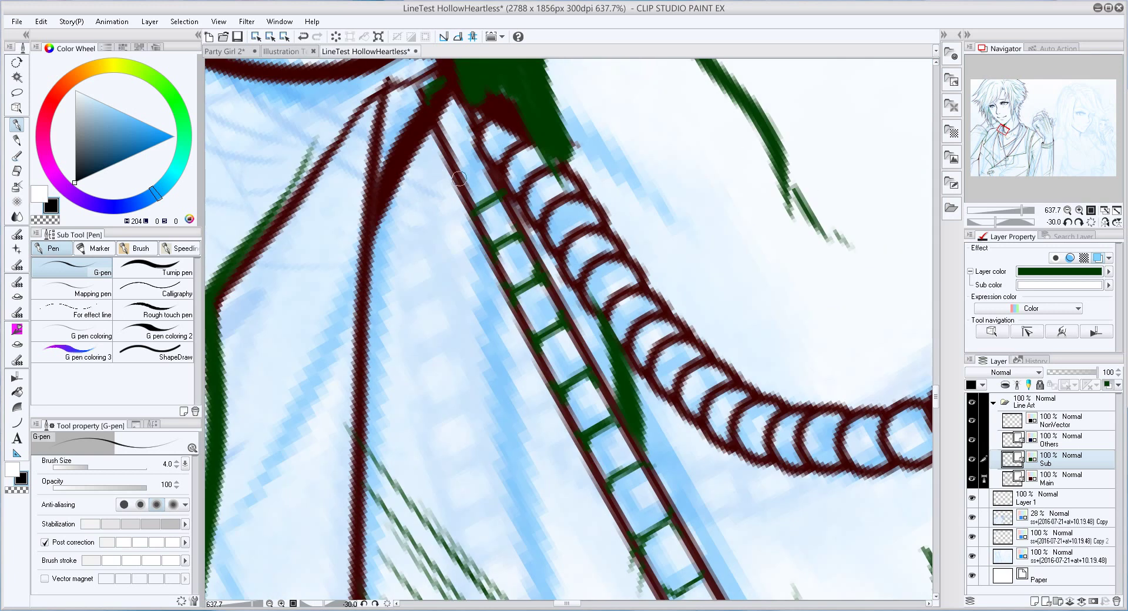
left_click_drag(558, 575, 588, 200)
left_click_drag(611, 329, 535, 317)
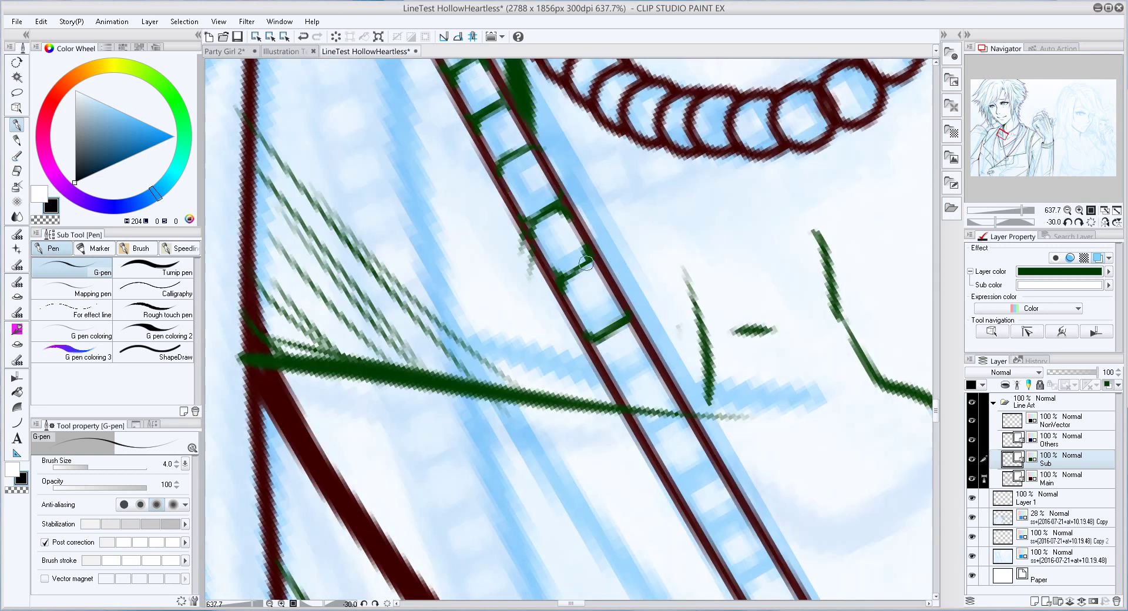
Continue the link divisions down the middle of the left necklace strand to just above the V-shaped collar's edge
left_click_drag(588, 347, 588, 229)
left_click_drag(530, 288, 579, 267)
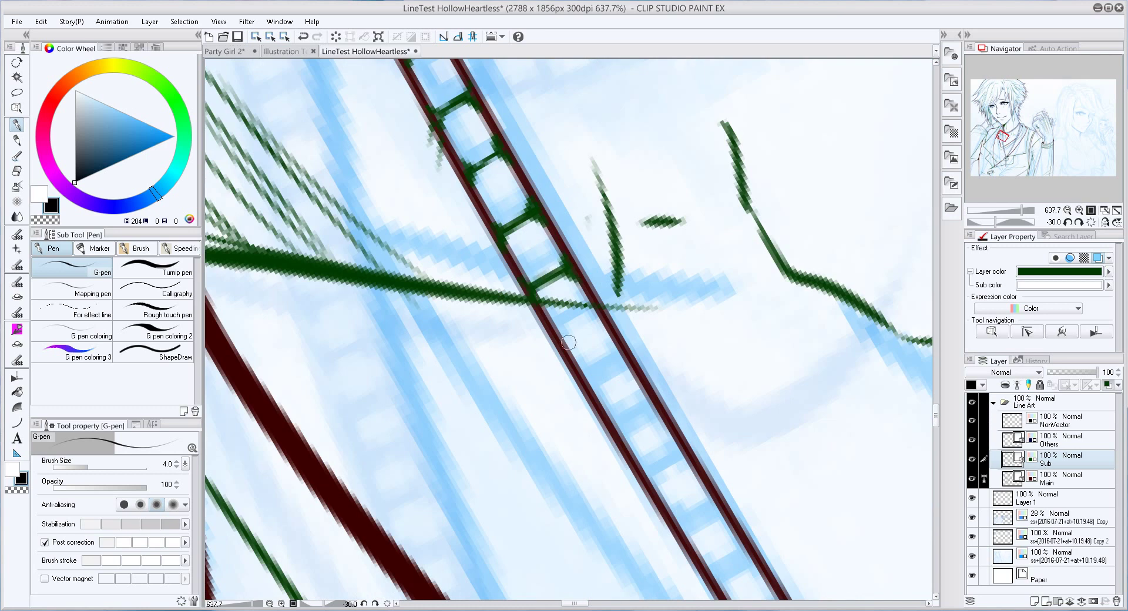
left_click_drag(568, 342, 608, 308)
mouse_move(605, 406)
left_mouse_down()
mouse_move(573, 305)
mouse_move(606, 275)
left_mouse_up()
mouse_move(597, 350)
left_mouse_down()
mouse_move(634, 327)
mouse_move(564, 276)
left_mouse_up()
left_click_drag(553, 275, 594, 243)
key("ctrl+z")
mouse_move(587, 331)
left_mouse_down()
mouse_move(632, 288)
mouse_move(581, 209)
left_mouse_up()
left_click_drag(567, 308, 595, 287)
mouse_move(599, 340)
left_mouse_down()
mouse_move(518, 223)
mouse_move(548, 214)
left_mouse_up()
left_click_drag(539, 282, 572, 262)
left_click_drag(605, 317, 570, 229)
left_click_drag(581, 224, 556, 243)
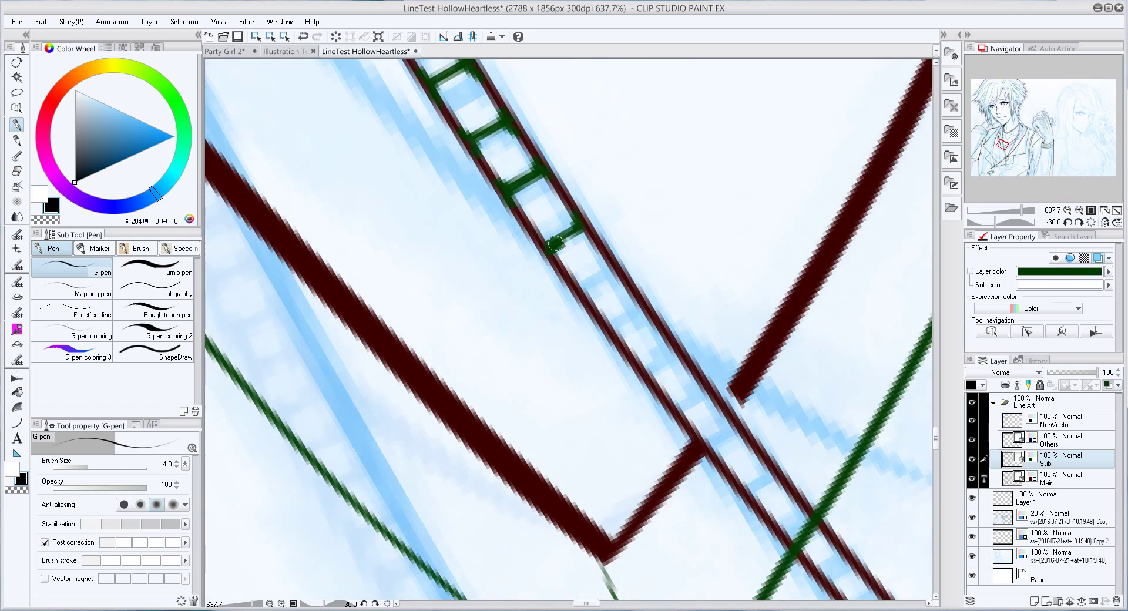
mouse_move(582, 294)
left_mouse_down()
mouse_move(616, 261)
mouse_move(538, 159)
left_mouse_up()
left_click_drag(535, 226, 570, 203)
left_click_drag(570, 267, 602, 241)
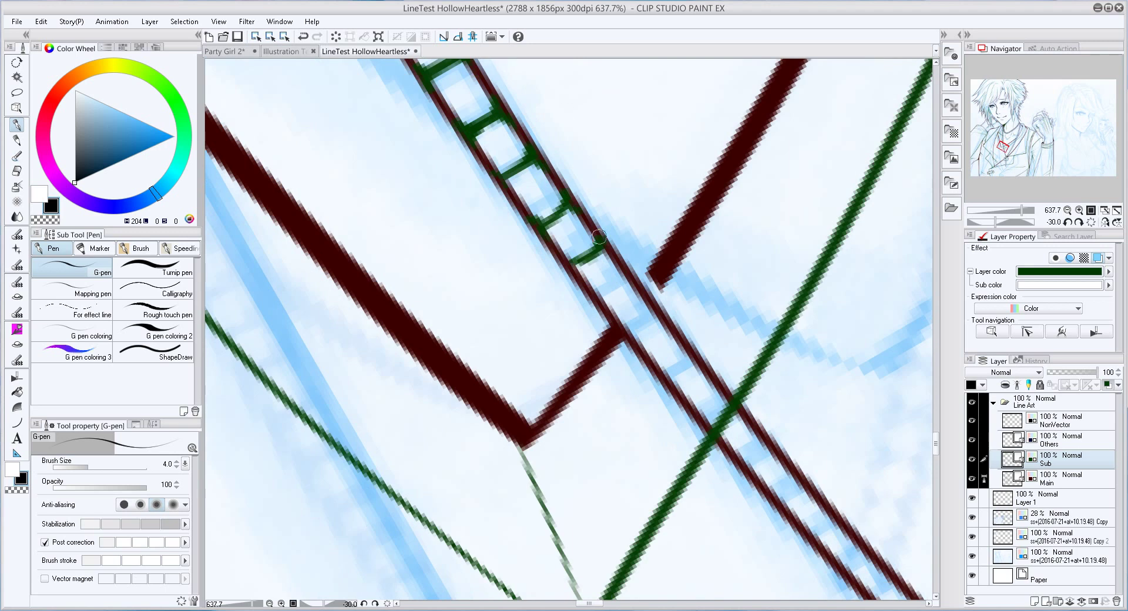
Ink the left strand's links past the V-shaped collar and erase the Sub collar line crossing between the strand's edges
left_click_drag(611, 307, 630, 288)
mouse_move(647, 353)
left_mouse_down()
mouse_move(673, 337)
mouse_move(614, 198)
mouse_move(640, 240)
mouse_move(672, 247)
left_mouse_up()
key("e")
key("p")
left_click_drag(672, 294, 590, 203)
left_click_drag(590, 223, 619, 197)
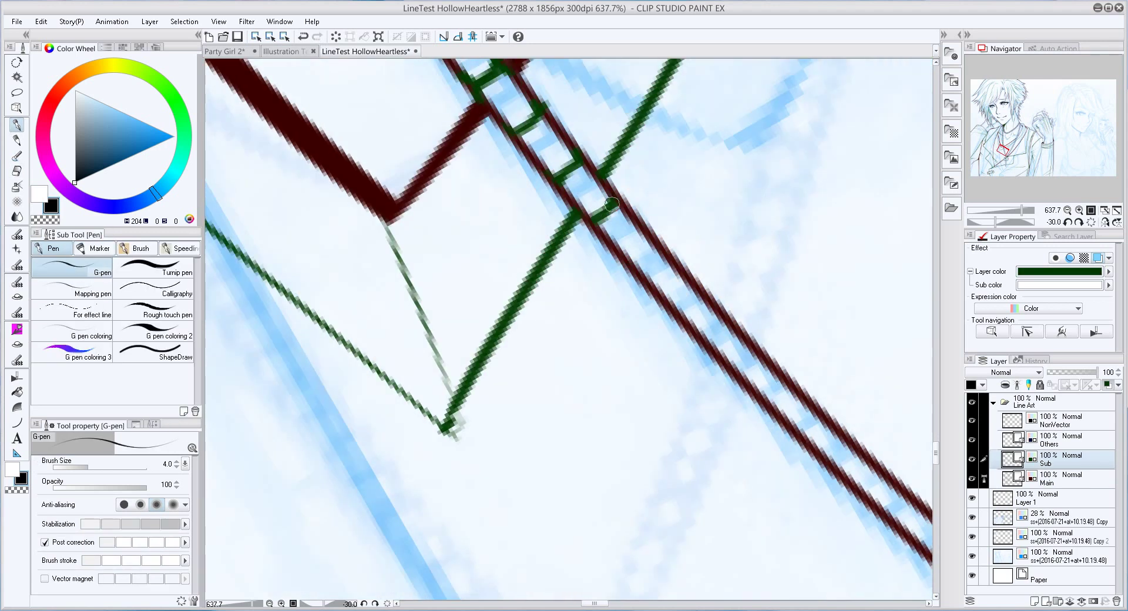
Ink the remaining link divisions of the left necklace strand down to the pendant's loop on the Sub layer
left_click_drag(624, 262, 649, 235)
left_click_drag(658, 294, 681, 271)
left_click_drag(686, 328, 714, 303)
left_click_drag(723, 358, 741, 336)
left_click_drag(747, 397, 772, 366)
left_click_drag(796, 404, 652, 224)
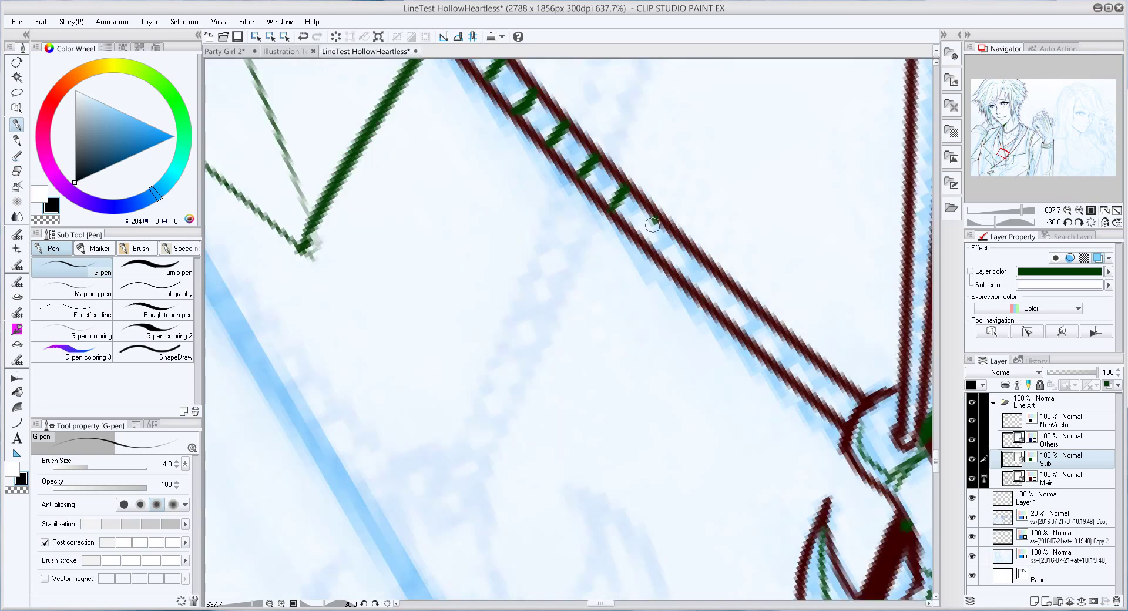
left_click_drag(778, 346, 792, 330)
left_click_drag(805, 387, 823, 367)
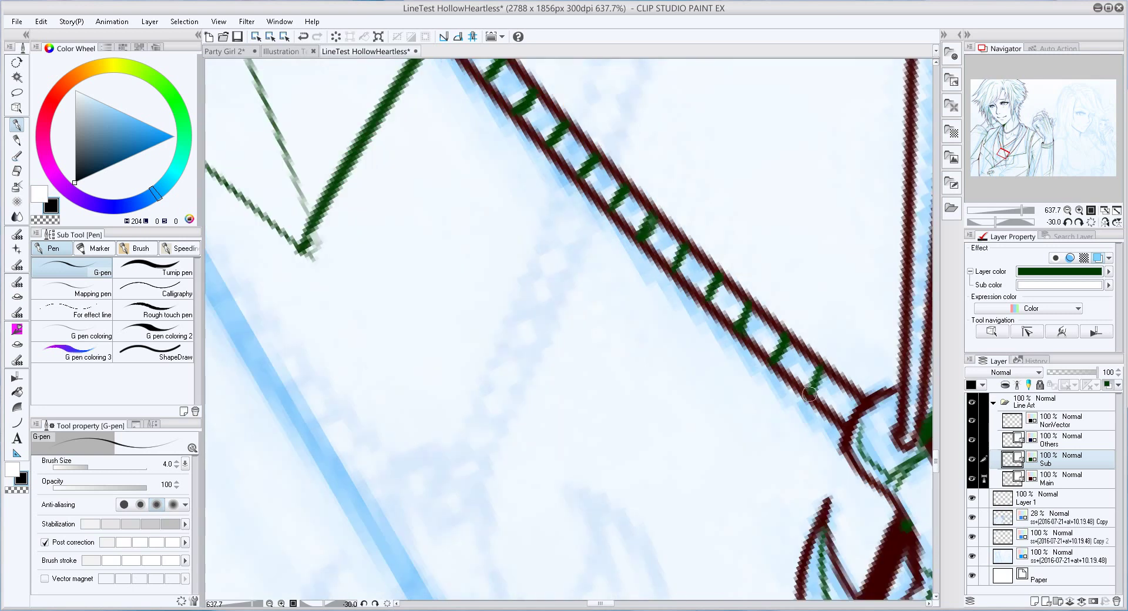
left_click_drag(833, 425, 848, 410)
Ink link divisions up the lower part of the right necklace strand, starting at the pendant, on the Sub layer
left_click_drag(922, 388, 822, 384)
left_click_drag(809, 344, 834, 332)
left_click_drag(811, 305, 834, 290)
left_click_drag(812, 253, 835, 238)
mouse_move(813, 220)
left_mouse_down()
mouse_move(837, 206)
mouse_move(801, 385)
mouse_move(825, 369)
left_mouse_up()
left_click_drag(798, 298, 828, 276)
mouse_move(829, 276)
left_mouse_down()
mouse_move(811, 306)
mouse_move(837, 312)
left_mouse_up()
left_click_drag(796, 379, 839, 360)
left_click_drag(837, 364, 808, 498)
mouse_move(776, 320)
left_mouse_down()
mouse_move(820, 306)
mouse_move(816, 420)
left_mouse_up()
left_click_drag(775, 367, 820, 346)
mouse_move(777, 310)
left_mouse_down()
mouse_move(777, 351)
mouse_move(819, 347)
left_mouse_up()
left_click_drag(816, 329, 798, 441)
left_click_drag(810, 400, 761, 394)
left_click_drag(764, 344, 807, 336)
left_click_drag(854, 267, 839, 360)
left_click_drag(755, 378, 804, 364)
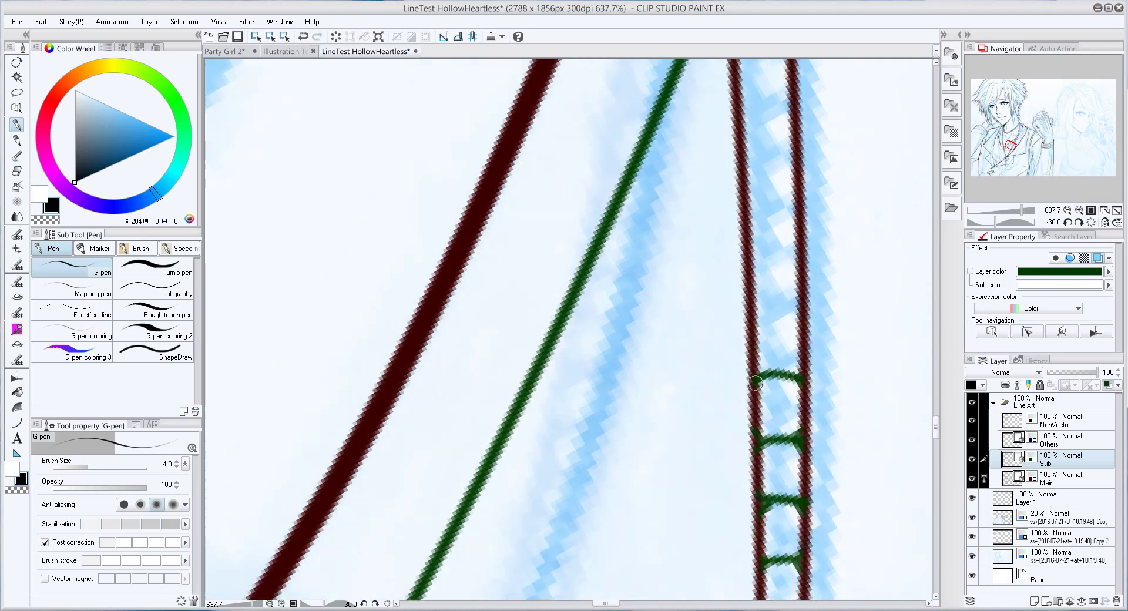
Continue the right strand's links up to the collar edge and erase the Sub collar line crossing inside the strand
left_click_drag(757, 329, 808, 316)
left_click_drag(841, 261, 835, 360)
left_click_drag(748, 366, 798, 356)
left_click_drag(846, 267, 832, 341)
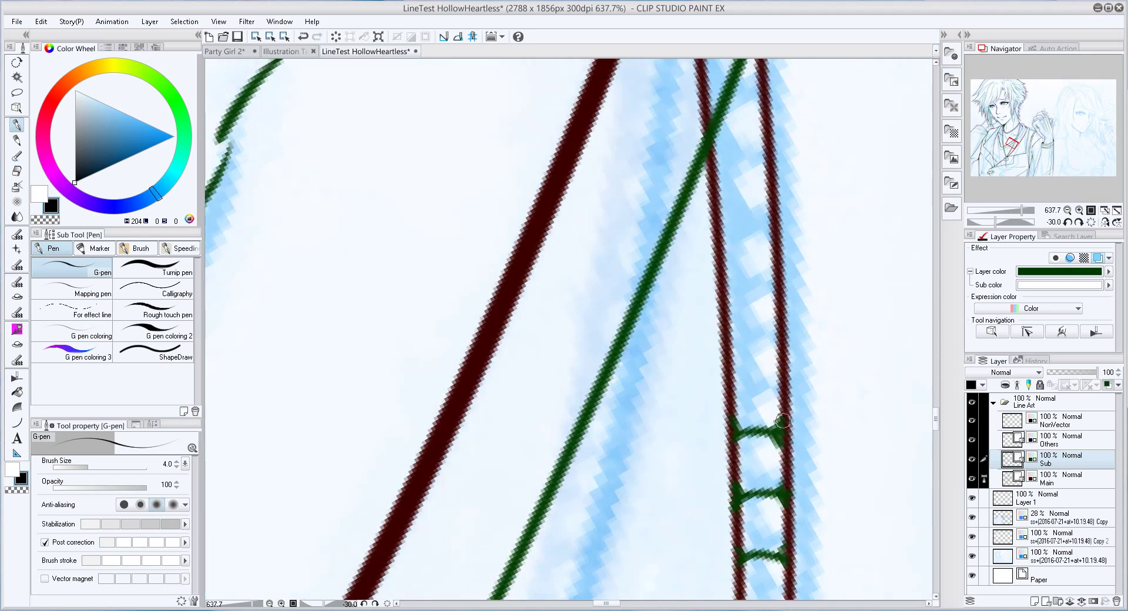
left_click_drag(729, 371, 780, 366)
left_click_drag(728, 302, 768, 295)
left_click_drag(831, 186, 837, 274)
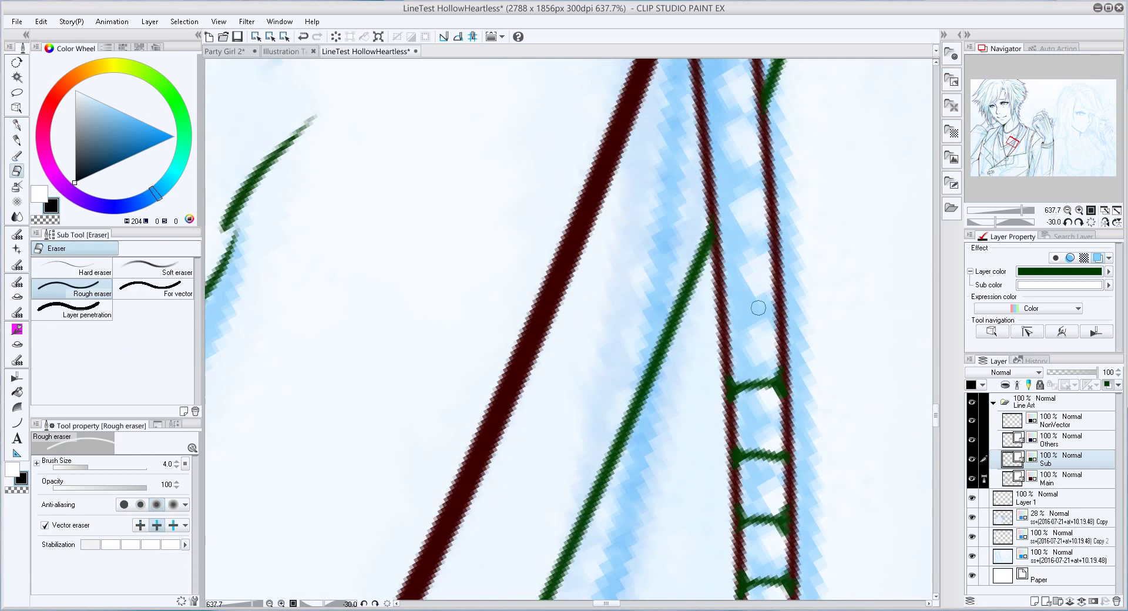
left_click_drag(726, 318, 780, 307)
mouse_move(718, 242)
left_mouse_down()
mouse_move(769, 235)
mouse_move(764, 370)
left_mouse_up()
mouse_move(721, 297)
left_mouse_down()
mouse_move(771, 291)
mouse_move(770, 414)
left_mouse_up()
left_click_drag(707, 340, 764, 332)
left_click_drag(723, 413, 719, 515)
left_click_drag(684, 357, 744, 347)
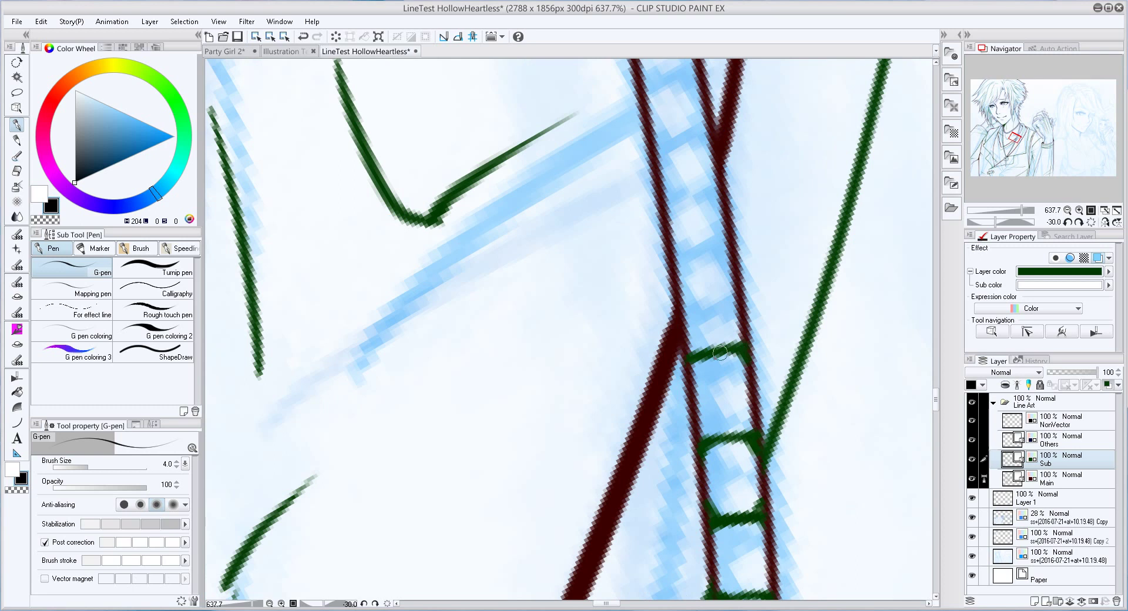
Ink the link divisions along the upper part of the right necklace strand up to the neck
mouse_move(679, 276)
left_mouse_down()
mouse_move(734, 259)
mouse_move(747, 370)
left_mouse_up()
mouse_move(669, 322)
left_mouse_down()
mouse_move(723, 301)
mouse_move(738, 437)
left_mouse_up()
mouse_move(668, 366)
left_mouse_down()
mouse_move(712, 354)
mouse_move(719, 467)
left_mouse_up()
mouse_move(660, 398)
left_mouse_down()
mouse_move(713, 380)
mouse_move(681, 496)
left_mouse_up()
left_click_drag(637, 436, 694, 418)
mouse_move(618, 365)
left_mouse_down()
mouse_move(681, 347)
mouse_move(685, 465)
left_mouse_up()
left_click_drag(616, 418, 678, 401)
left_click_drag(672, 270, 675, 329)
left_click_drag(618, 385, 671, 368)
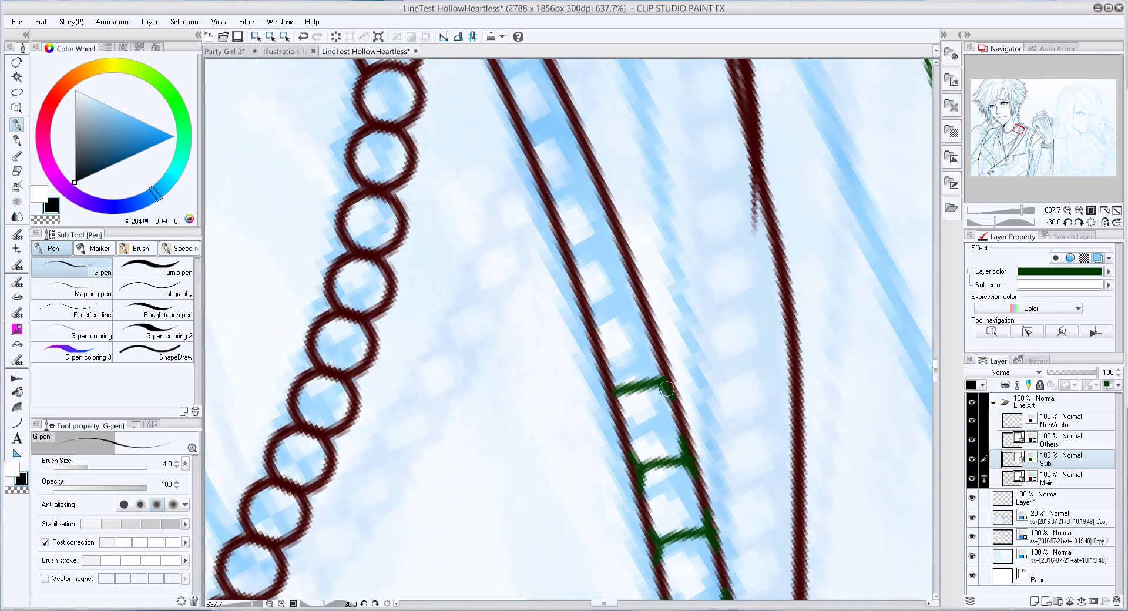
left_click_drag(594, 335, 650, 302)
mouse_move(569, 266)
left_mouse_down()
mouse_move(589, 400)
mouse_move(637, 382)
left_mouse_up()
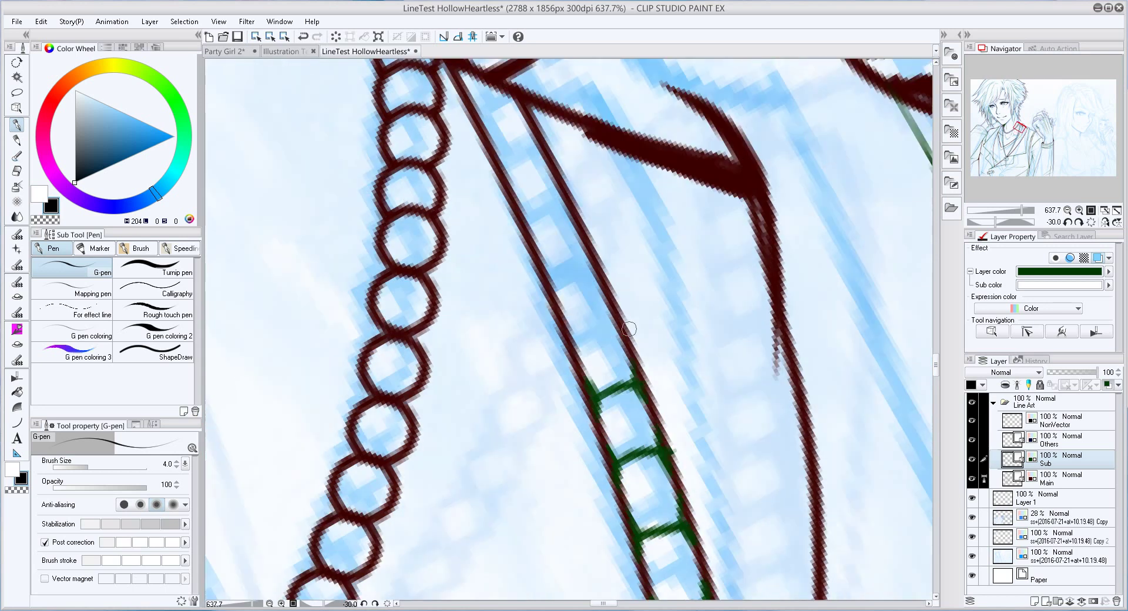
left_click_drag(569, 343, 616, 320)
left_click_drag(549, 281, 593, 256)
left_click_drag(573, 208, 526, 221)
scroll(526, 222, "down", 8)
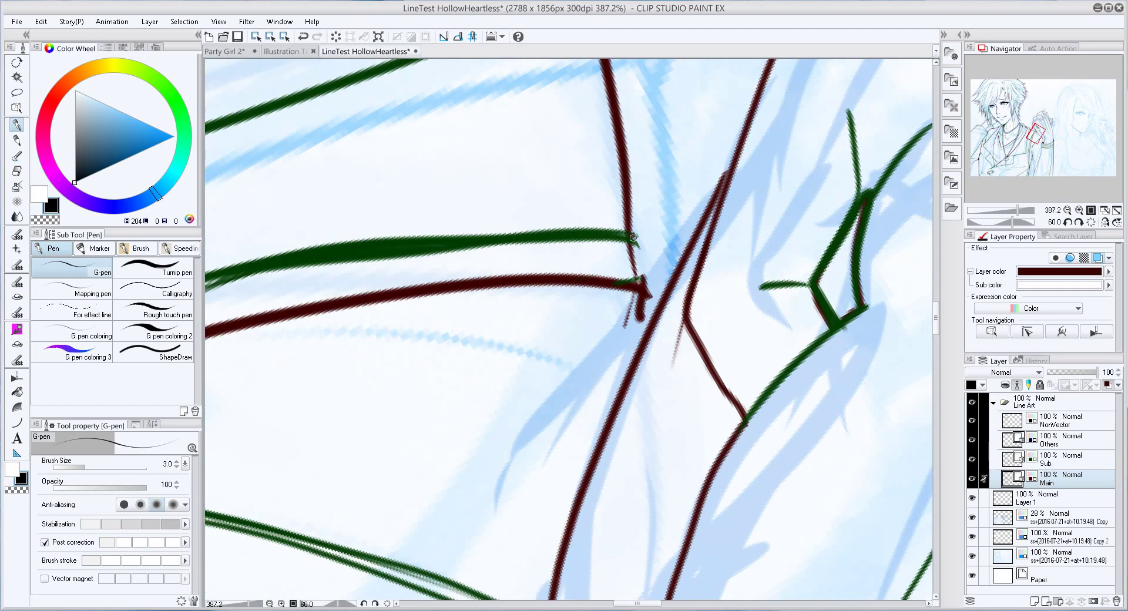
Refine the collar fold beside the shoulder on the Main layer at size 5, trimming overshooting ink with the transparent color
left_click_drag(637, 235, 646, 355)
left_click_drag(652, 291, 623, 382)
left_click_drag(653, 238, 637, 326)
scroll(648, 288, "up", 5)
key("c")
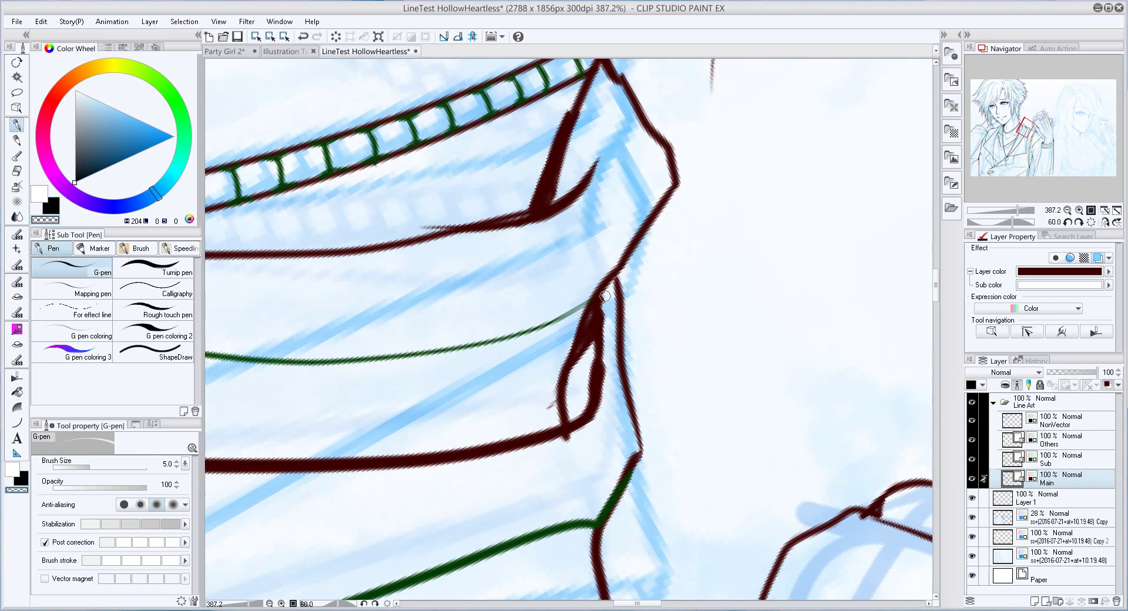
mouse_move(605, 291)
left_mouse_down()
mouse_move(599, 411)
mouse_move(585, 411)
left_mouse_up()
key("c")
key("c")
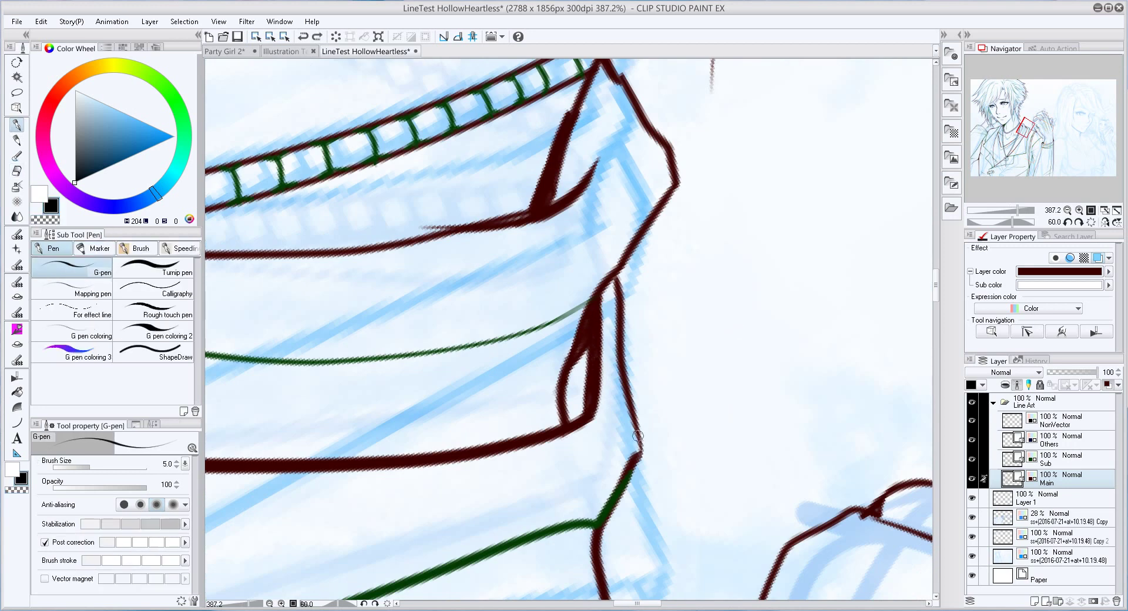
scroll(635, 294, "up", 3)
scroll(631, 301, "down", 5)
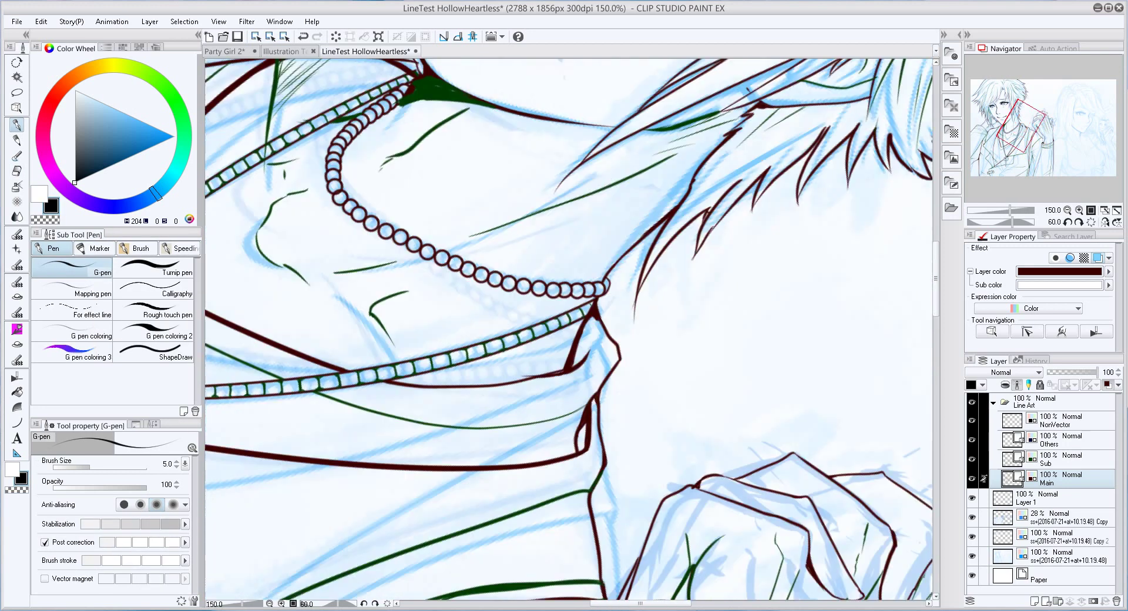
Touch up the line junctions around the collar and jacket, continuing on the Sub layer with the G-pen at size 7
scroll(587, 297, "up", 6)
key("e")
mouse_move(564, 277)
left_mouse_down()
mouse_move(581, 309)
mouse_move(590, 267)
mouse_move(571, 306)
mouse_move(549, 305)
mouse_move(582, 329)
mouse_move(558, 355)
mouse_move(637, 398)
mouse_move(593, 411)
mouse_move(528, 303)
mouse_move(591, 390)
left_mouse_up()
key("p")
key("e")
key("ctrl+z")
key("p")
key("c")
key("alt+]")
left_click_drag(520, 264, 593, 404)
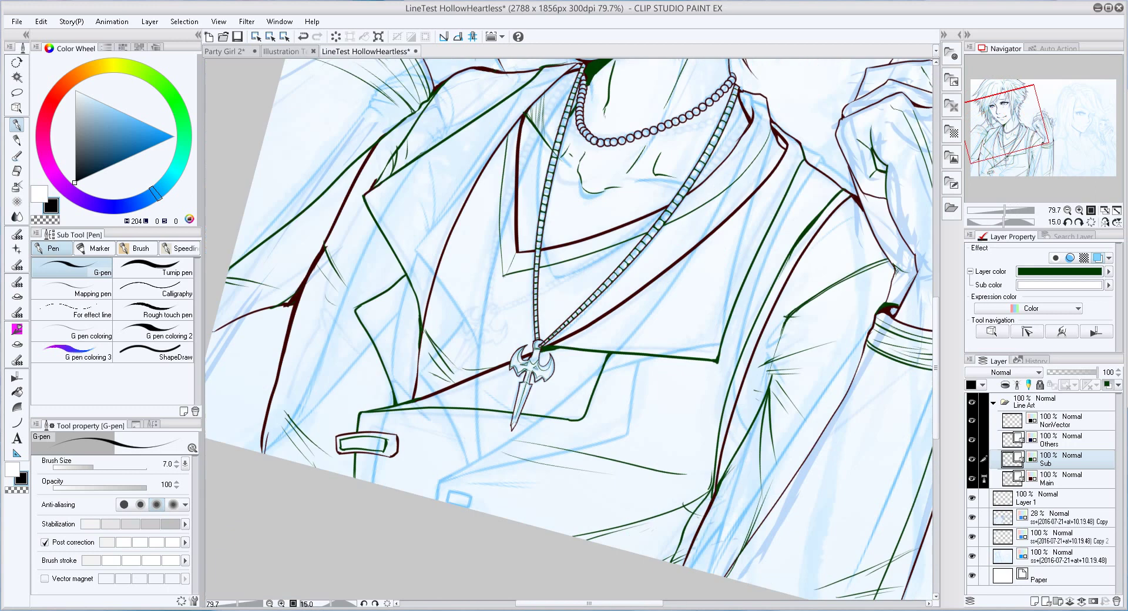
Clean up the line junctions around the raised hand's wrist and cuff on the Main layer with the eraser and G-pen
scroll(606, 305, "up", 5)
key("alt+[")
key("e")
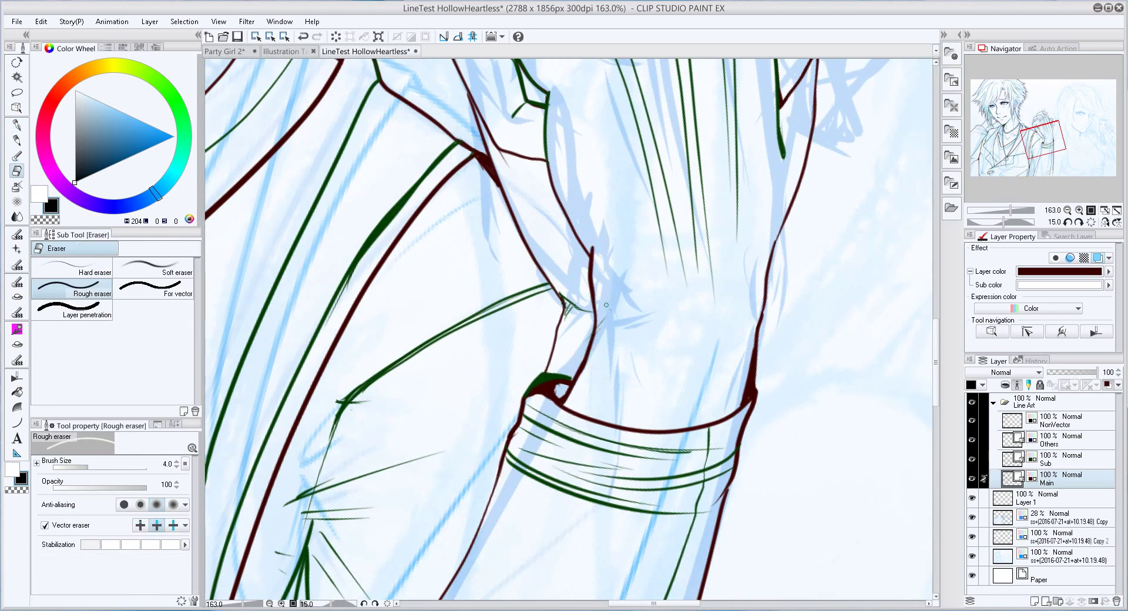
key("p")
scroll(607, 304, "down", 5)
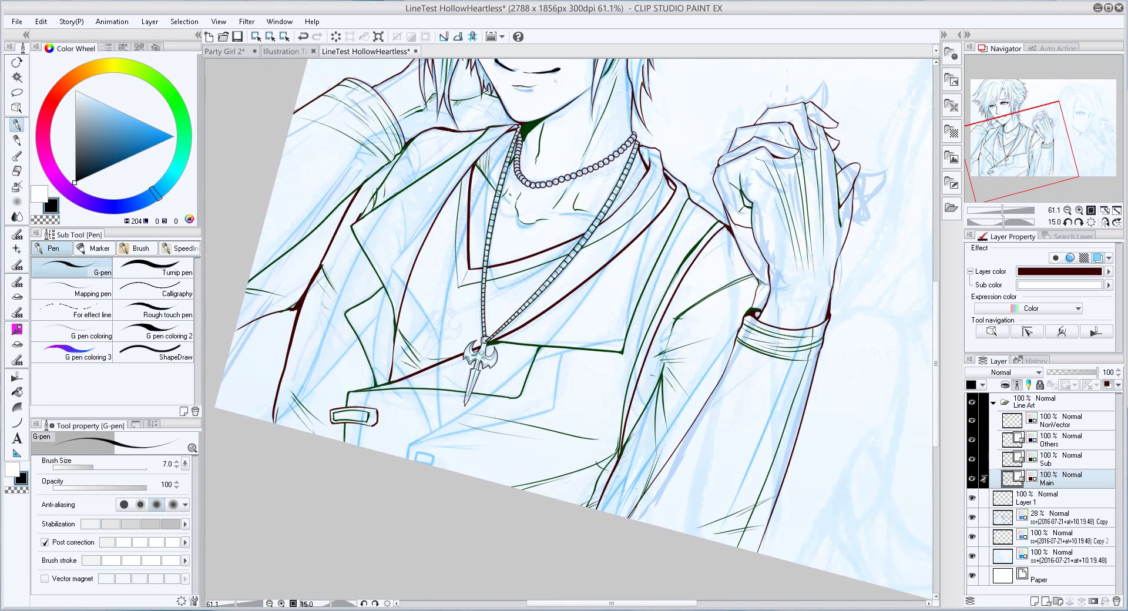
Hatch the shadow under the jaw across the neck on the Sub layer with the G-pen at size 7
scroll(606, 304, "up", 4)
key("alt+]")
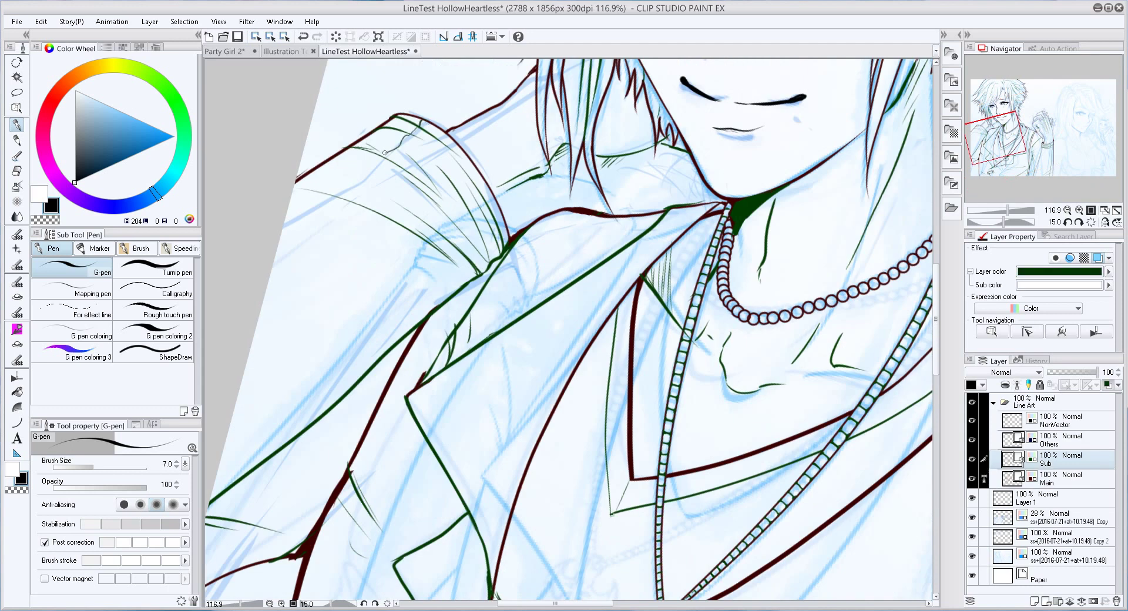
scroll(492, 350, "down", 3)
mouse_move(551, 88)
left_mouse_down()
mouse_move(492, 350)
mouse_move(505, 399)
left_mouse_up()
left_click_drag(558, 308, 520, 373)
key("e")
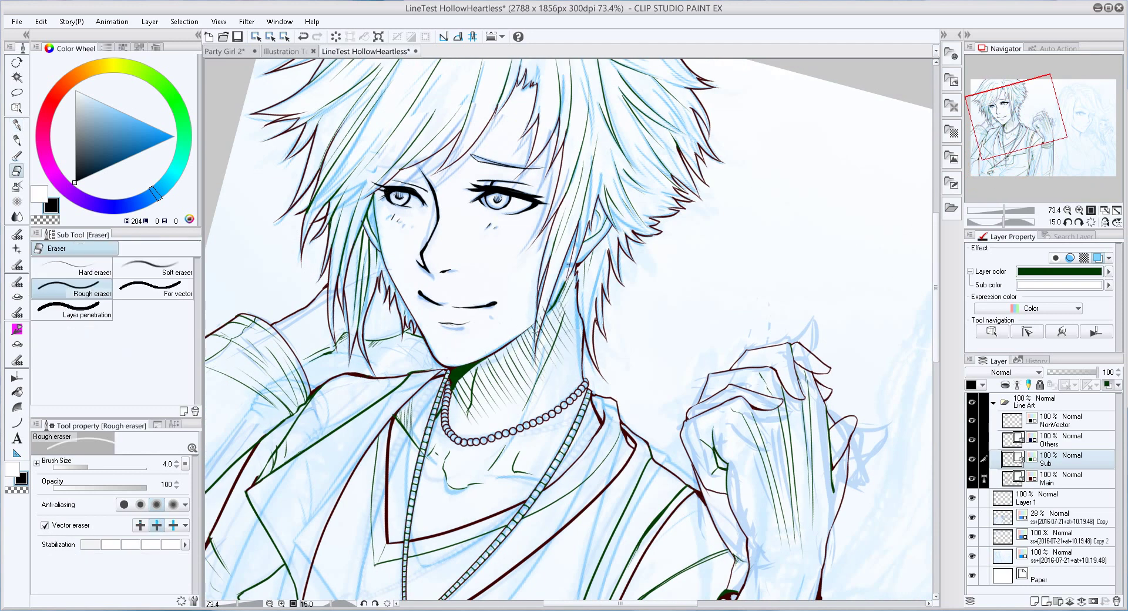
left_click_drag(536, 331, 743, 205)
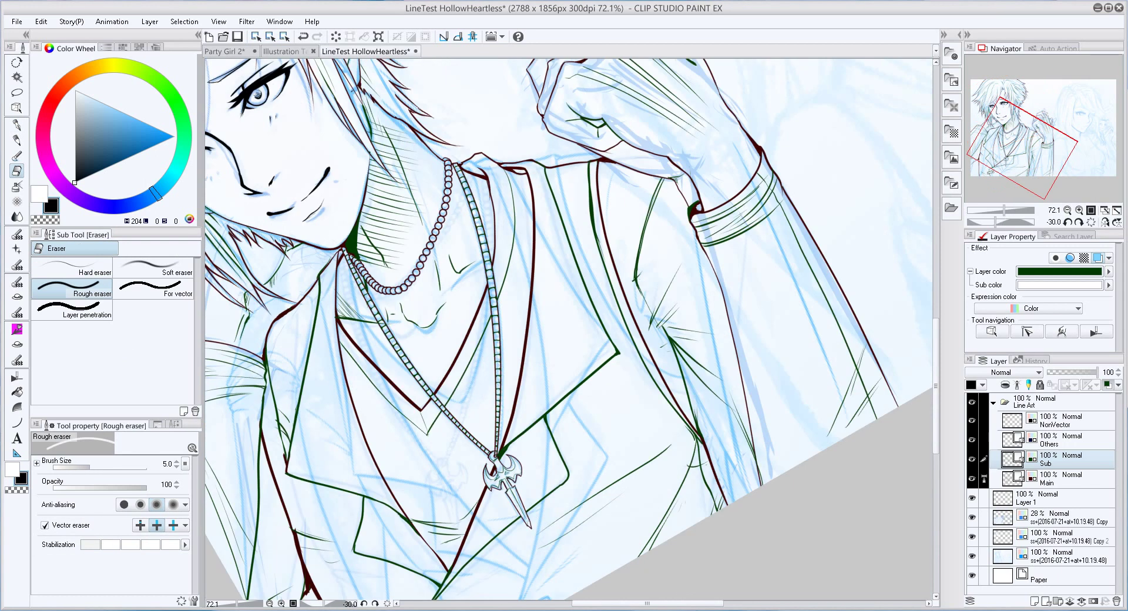
key("p")
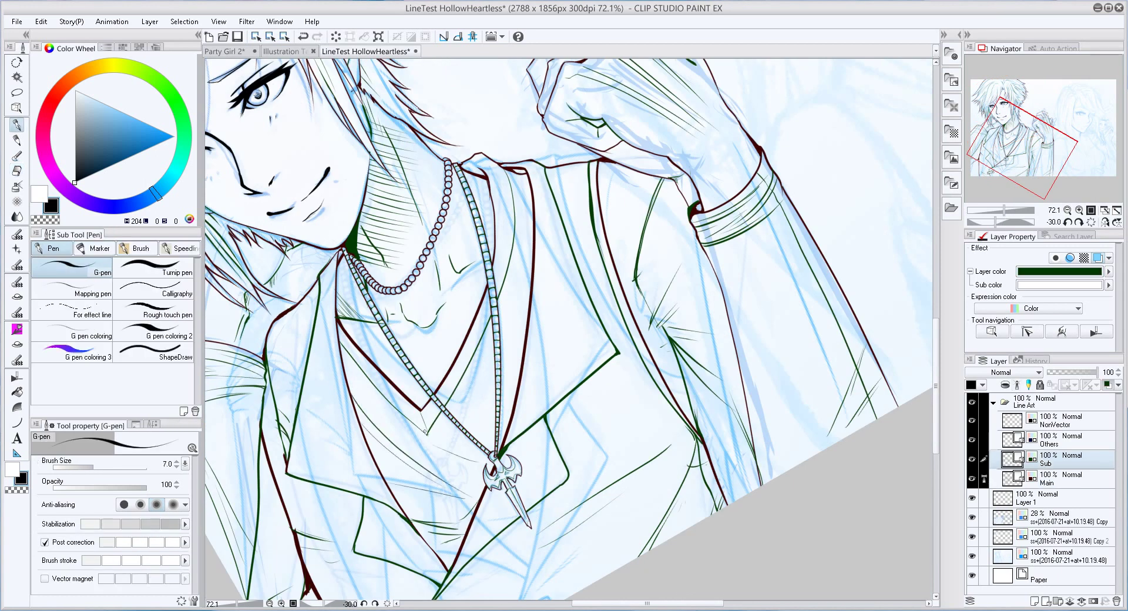
key("ctrl+0")
scroll(492, 296, "up", 3)
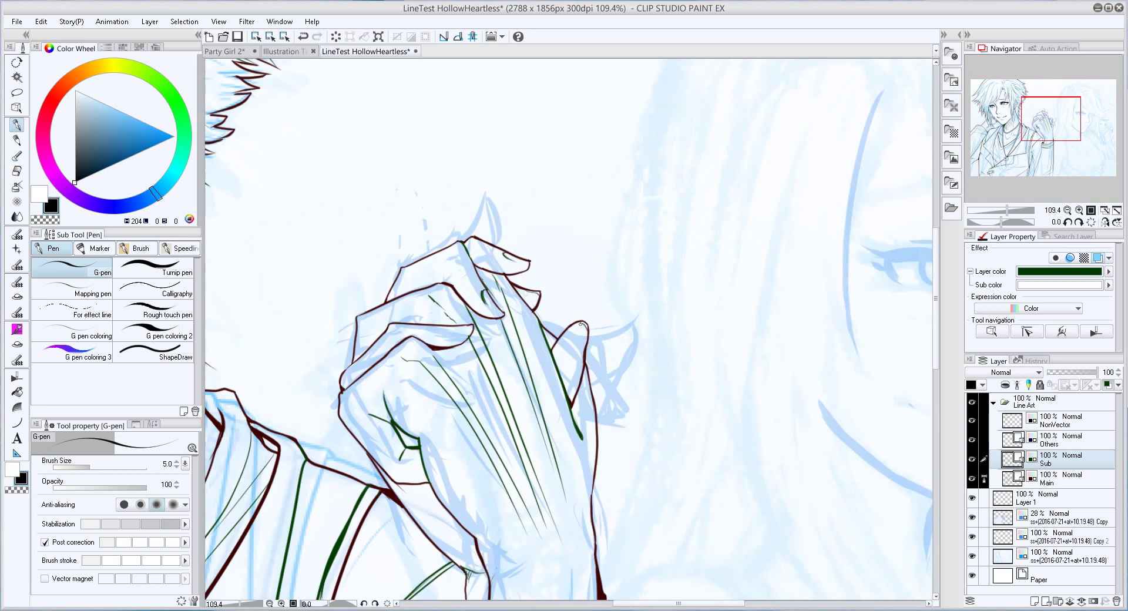
Ink the fingernails of the raised hand on the Sub layer with the G-pen at size 5
scroll(719, 373, "down", 1)
scroll(487, 332, "up", 3)
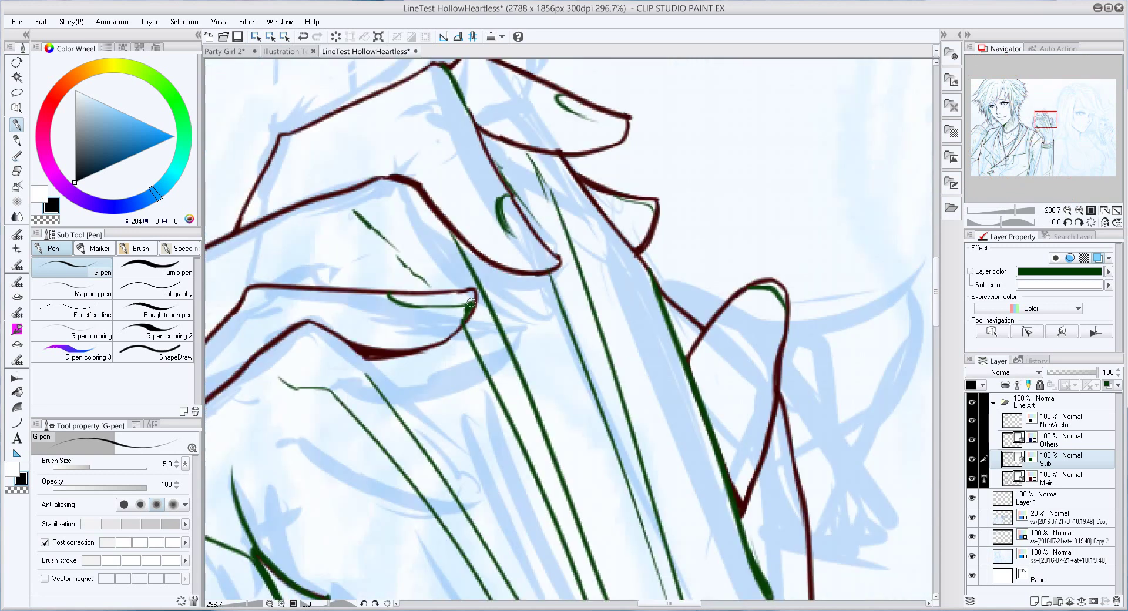
scroll(487, 333, "down", 3)
scroll(651, 334, "up", 4)
scroll(649, 332, "down", 3)
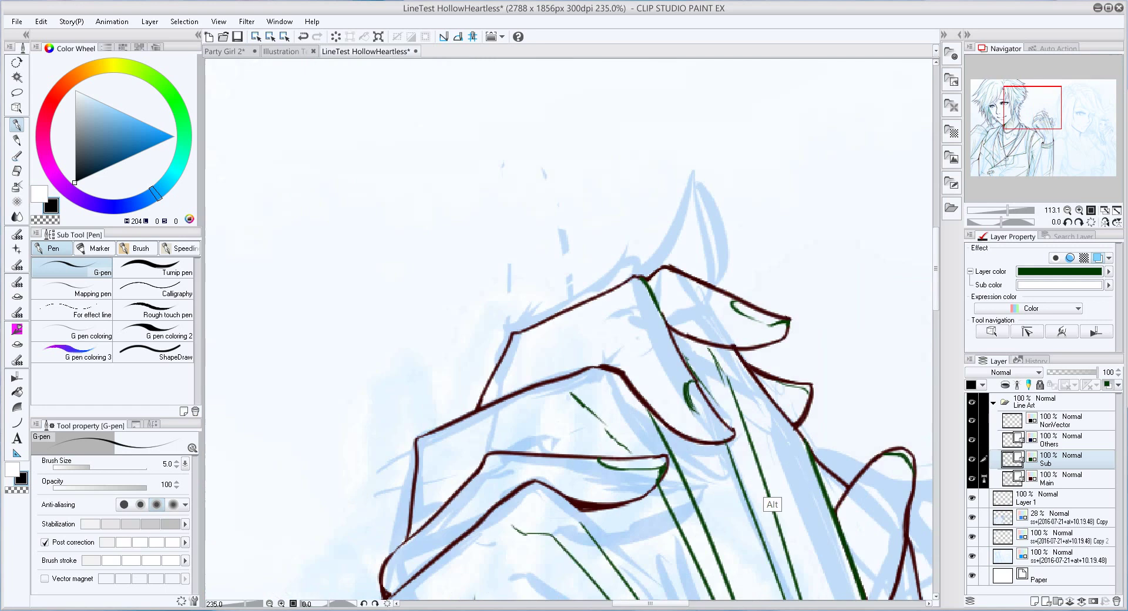
scroll(797, 414, "up", 3)
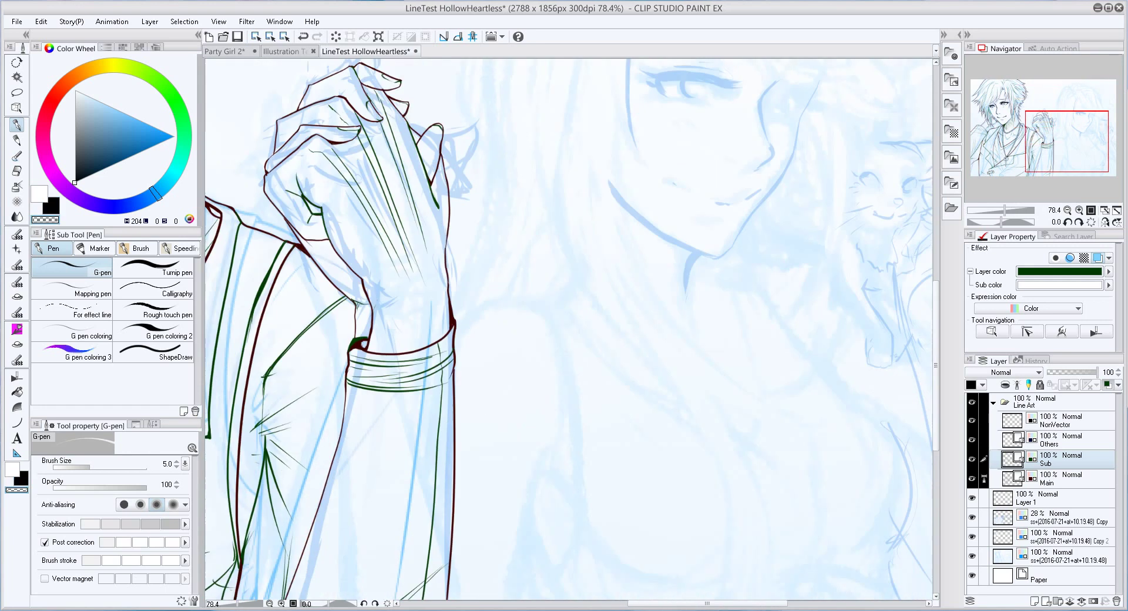
Ink the woman's parted bangs and the outer hair curve on the cat's side on the Main layer with the G-pen at size 5
left_click_drag(613, 199, 767, 431)
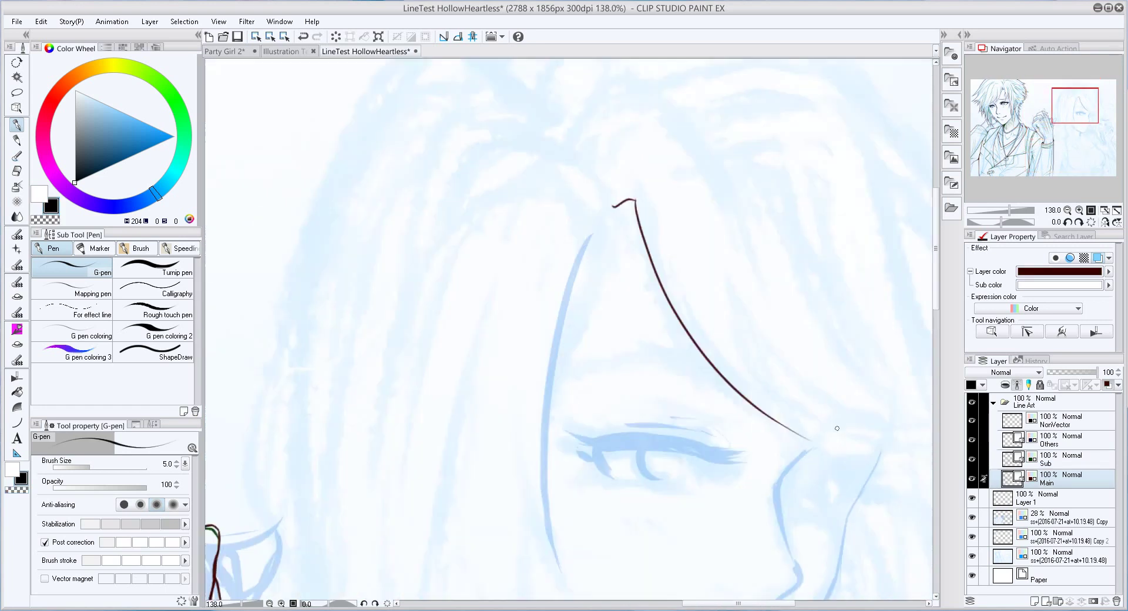
scroll(767, 432, "down", 2)
left_click_drag(596, 186, 787, 423)
scroll(764, 411, "down", 3)
left_click_drag(734, 213, 784, 403)
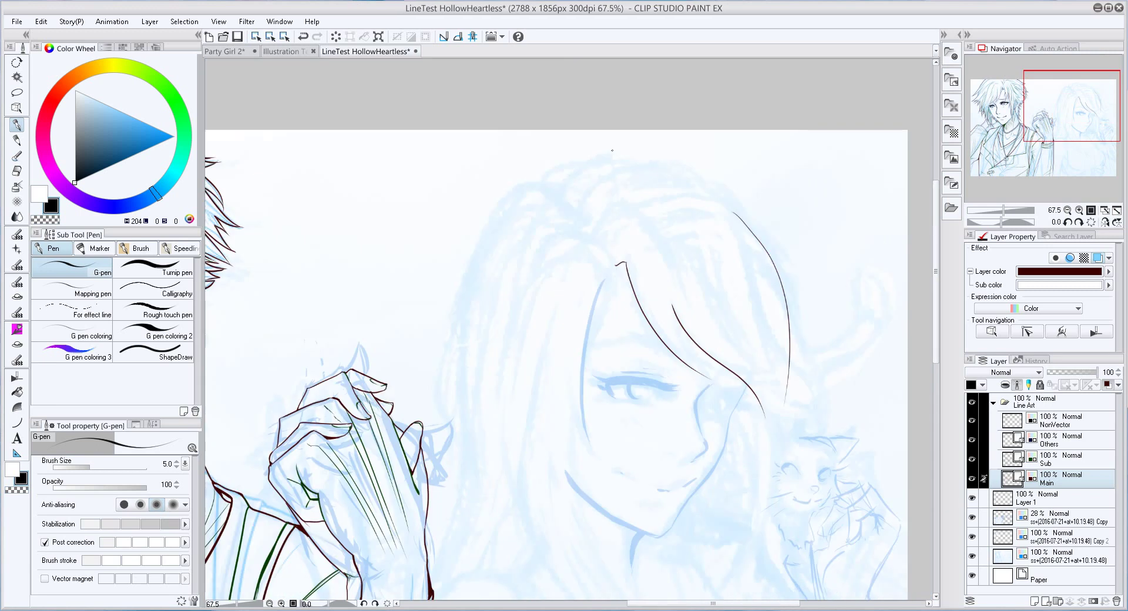
Ink the outline of the woman's crown and the long outer edge of her hair beside the raised hand on the Main layer
key("ctrl+z")
left_click_drag(529, 182, 432, 416)
scroll(570, 329, "down", 2)
left_click_drag(529, 297, 505, 473)
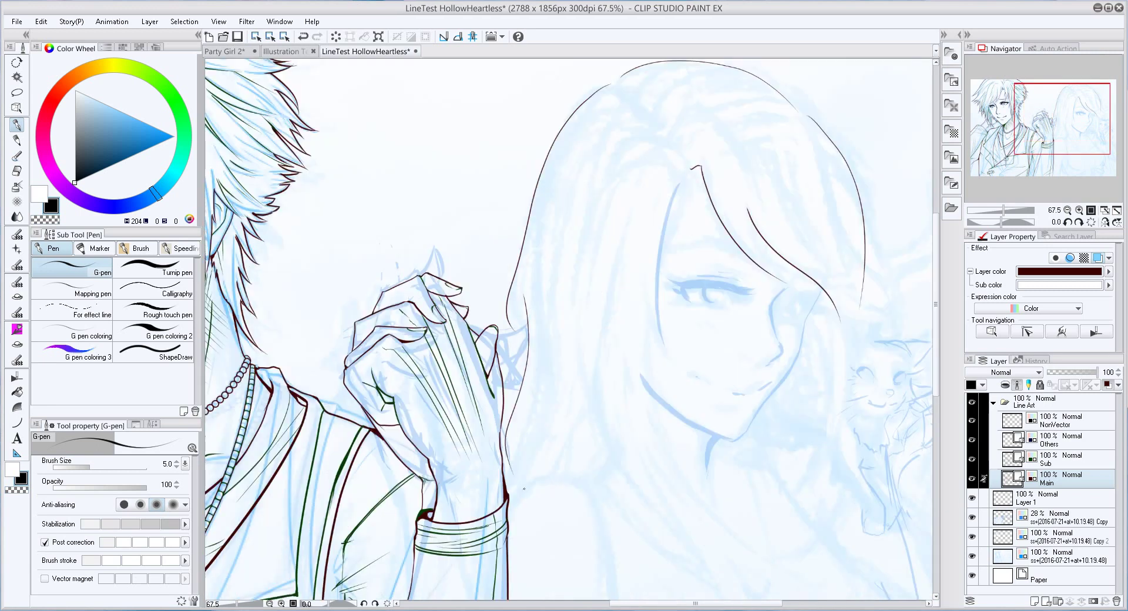
Ink the strands framing the woman's face on Main at size 6 and the long inner strands on Sub, erasing stray ink
scroll(570, 329, "down", 1)
scroll(690, 437, "up", 5)
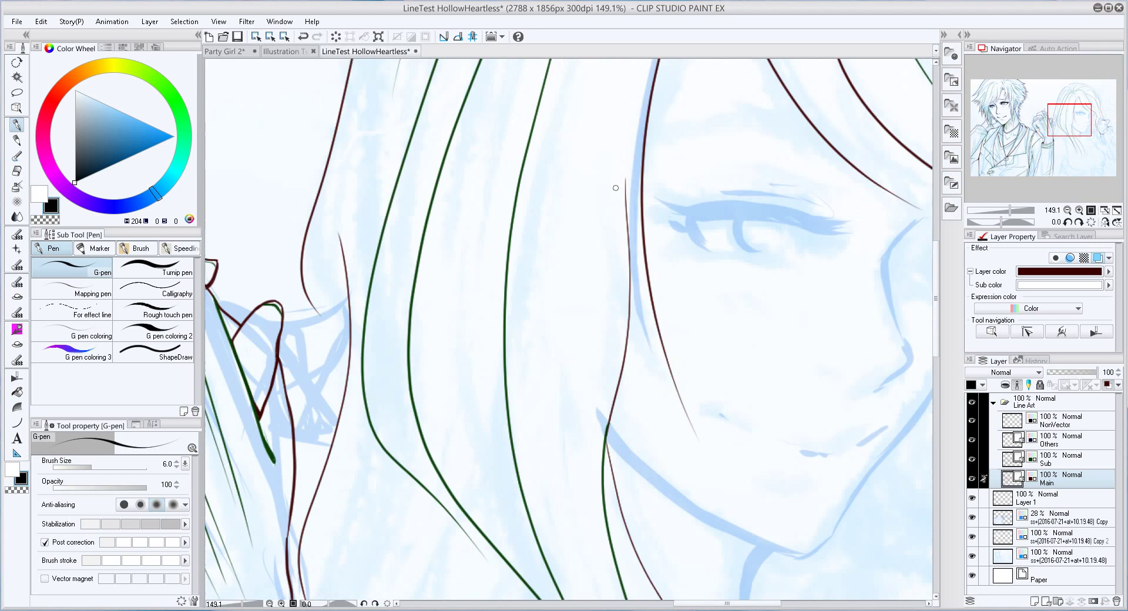
key("e")
left_click(690, 438)
key("p")
scroll(690, 437, "down", 3)
scroll(604, 415, "up", 4)
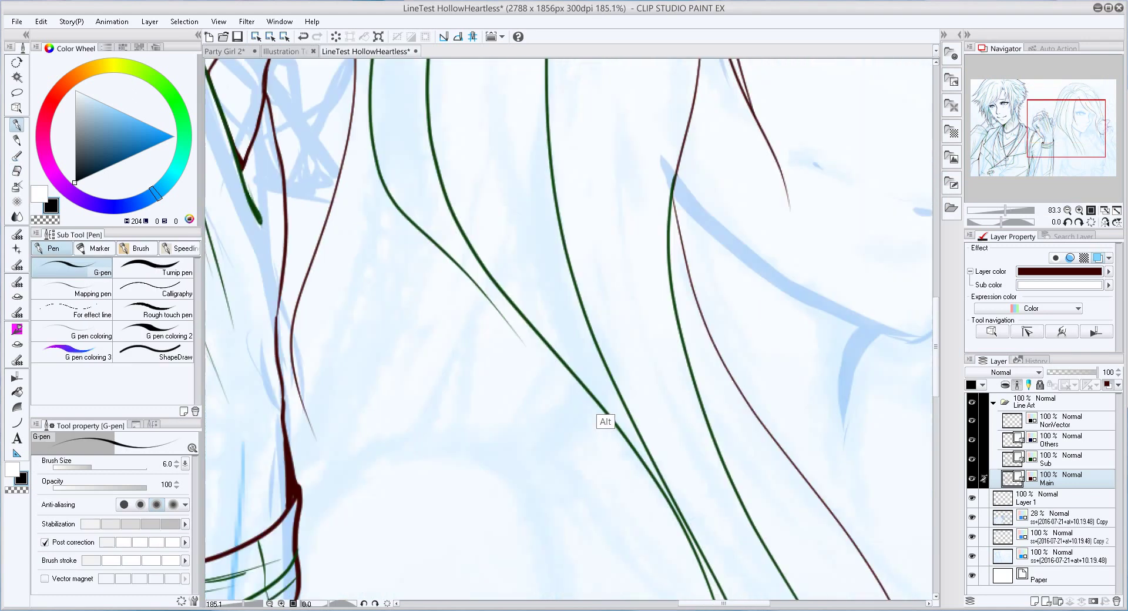
Ink the tapering tips of the long hair over the woman's chest on the Main layer with the G-pen at size 6
left_click_drag(576, 406, 538, 461)
left_click_drag(488, 300, 567, 393)
left_click_drag(513, 335, 441, 149)
mouse_move(481, 193)
left_mouse_down()
mouse_move(458, 66)
mouse_move(458, 116)
left_mouse_up()
mouse_move(481, 144)
left_mouse_down()
mouse_move(656, 523)
mouse_move(636, 322)
left_mouse_up()
left_click_drag(608, 136, 675, 370)
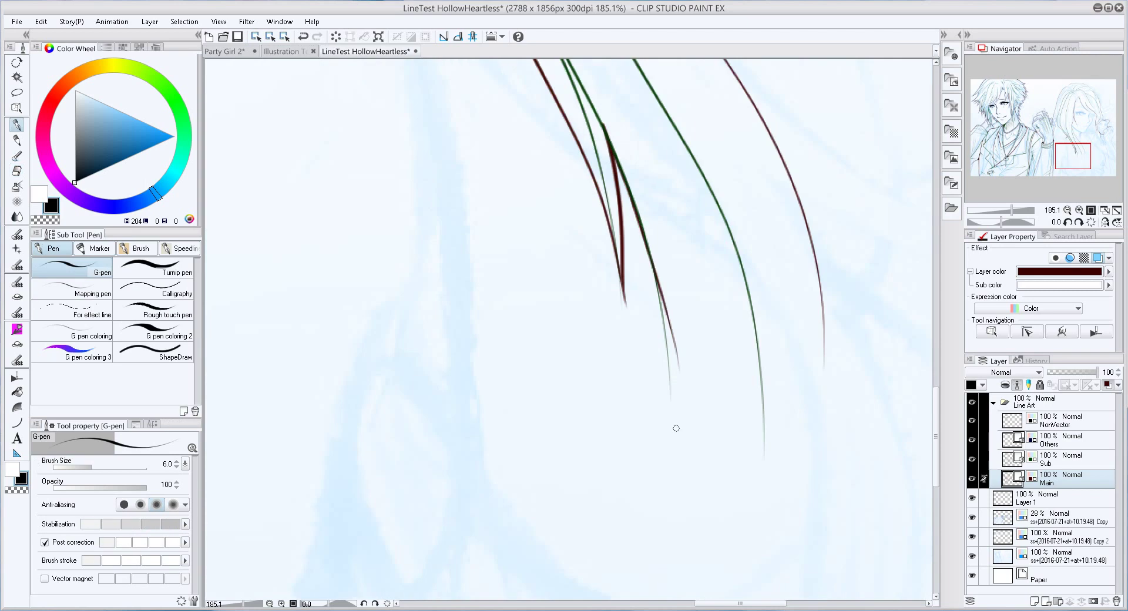
key("ctrl+z")
left_click_drag(610, 138, 672, 447)
left_click_drag(698, 205, 670, 449)
scroll(689, 422, "down", 5)
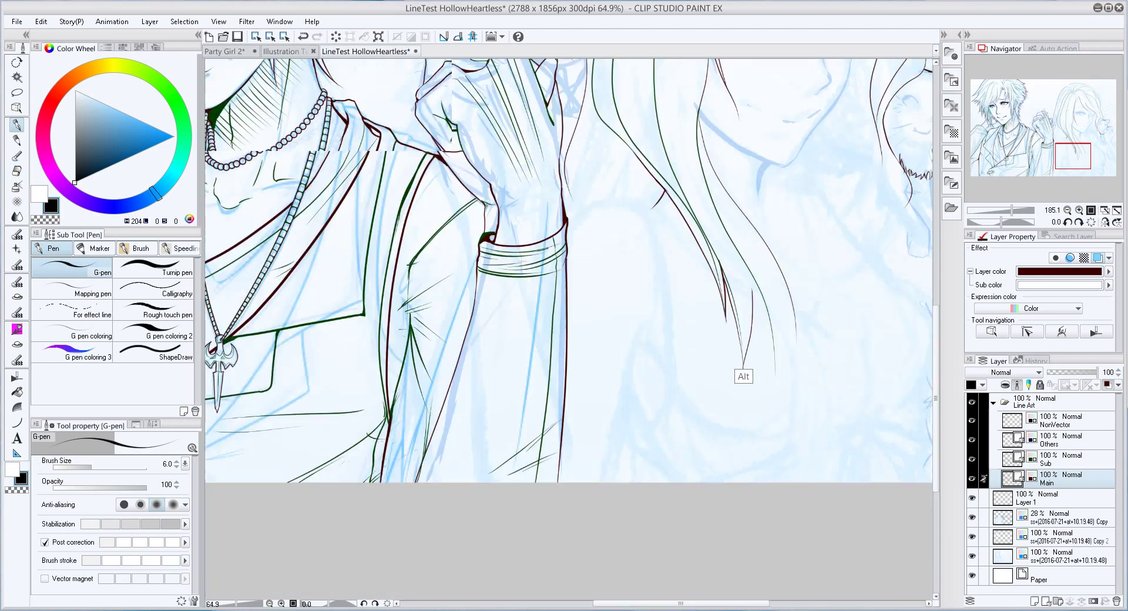
Rotate the canvas and ink the woman's shoulder line from her hair to the man's wrist on the Main layer at size 7
key("bracketleft")
key("minus")
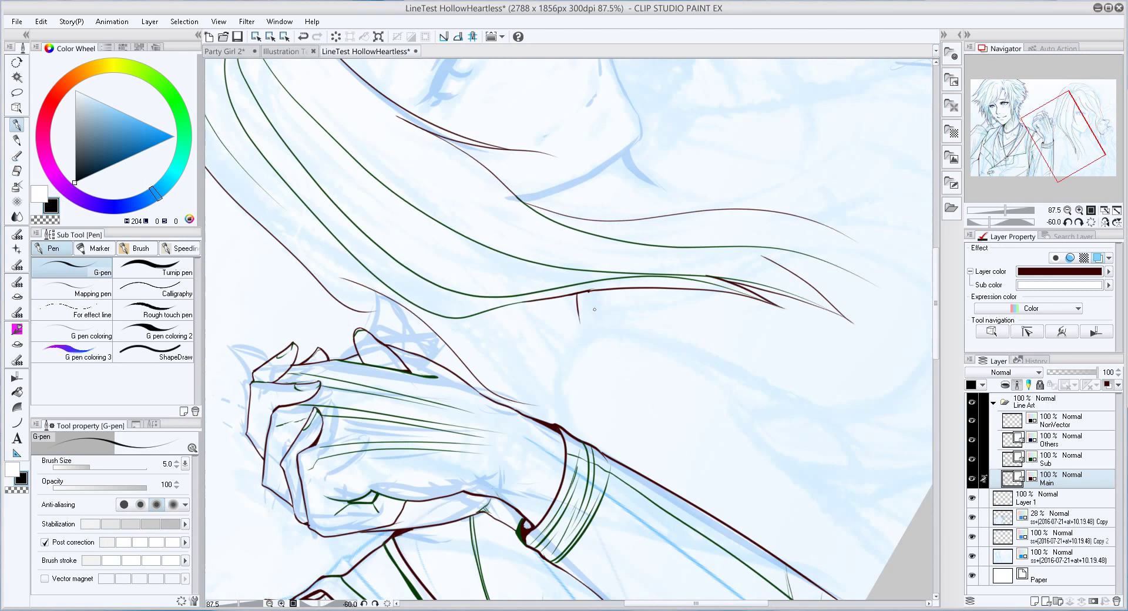
key("bracketright")
key("bracketright")
left_click_drag(579, 292, 552, 419)
key("asciicircum")
key("asciicircum")
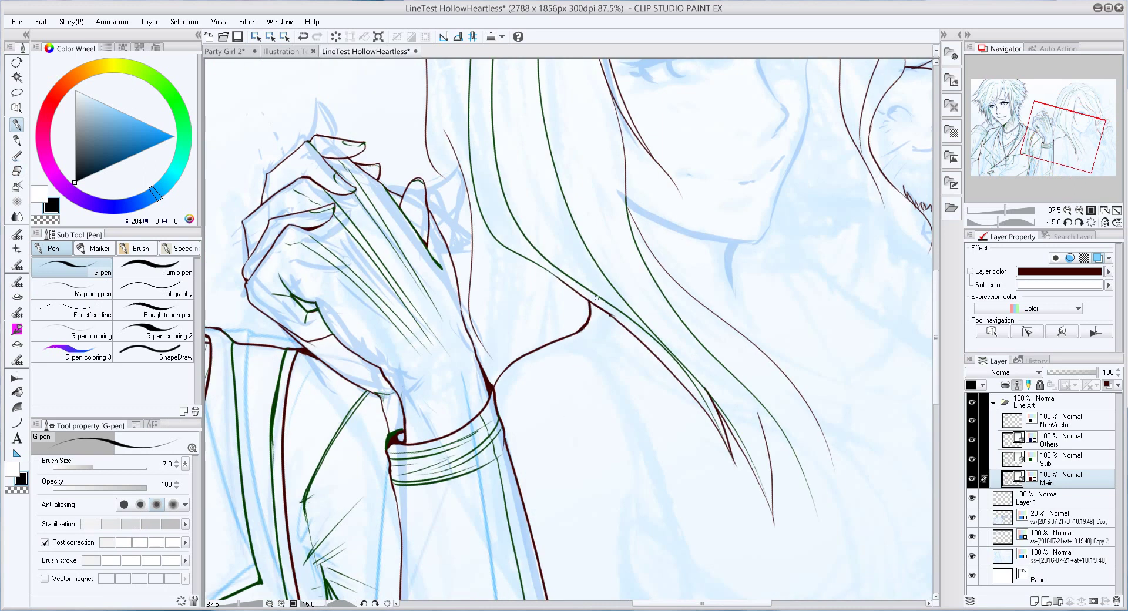
Ink the hair lock behind the raised thumb on the Main layer and start its fine inner strands on the Sub layer at size 7
scroll(474, 208, "up", 5)
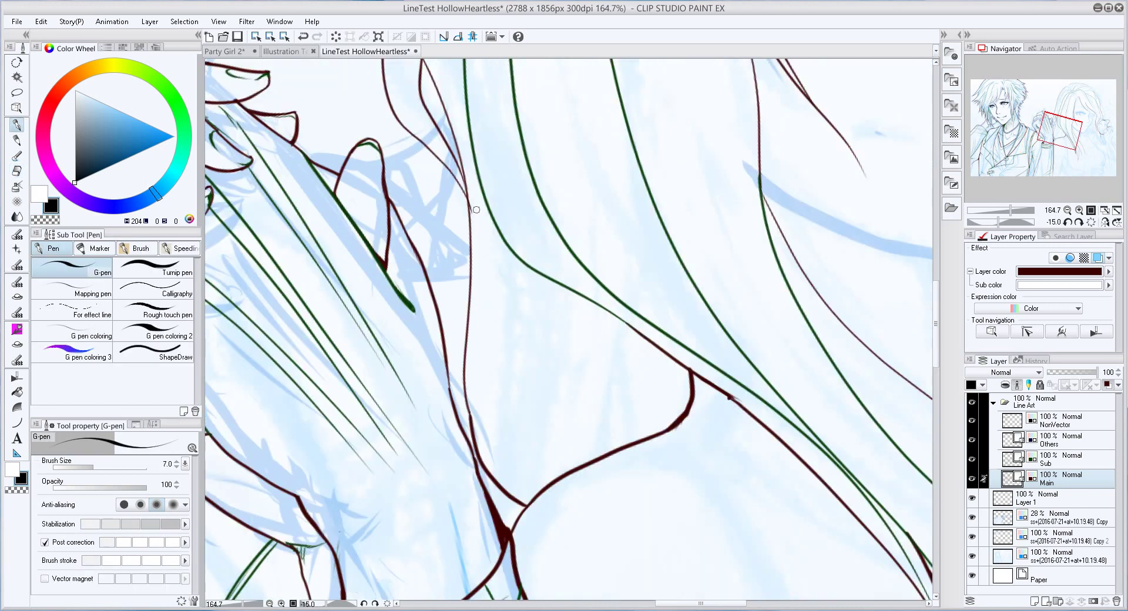
left_click_drag(474, 209, 474, 352)
key("alt+bracketright")
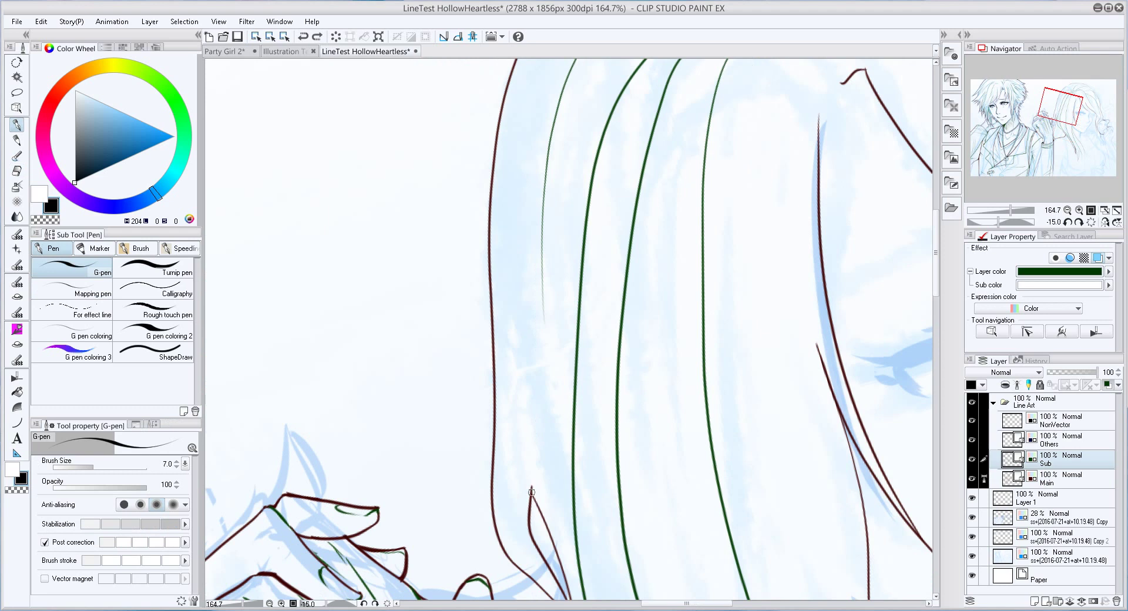
mouse_move(531, 492)
left_mouse_down()
mouse_move(543, 211)
mouse_move(564, 247)
mouse_move(590, 246)
left_mouse_up()
left_click_drag(567, 517, 592, 187)
key("e")
key("p")
scroll(606, 305, "down", 4)
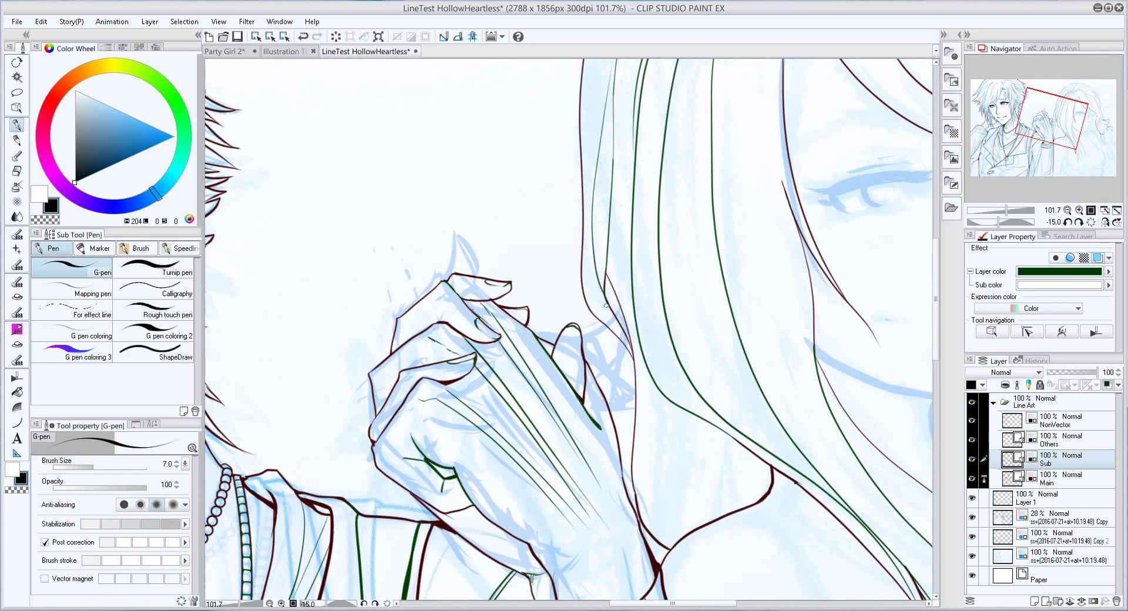
Fill the hair beside the hand with fine strands from the crown to the shoulder on the Sub layer, cleaning up with the eraser
left_click_drag(606, 305, 607, 534)
mouse_move(670, 124)
left_mouse_down()
mouse_move(605, 238)
mouse_move(694, 253)
left_mouse_up()
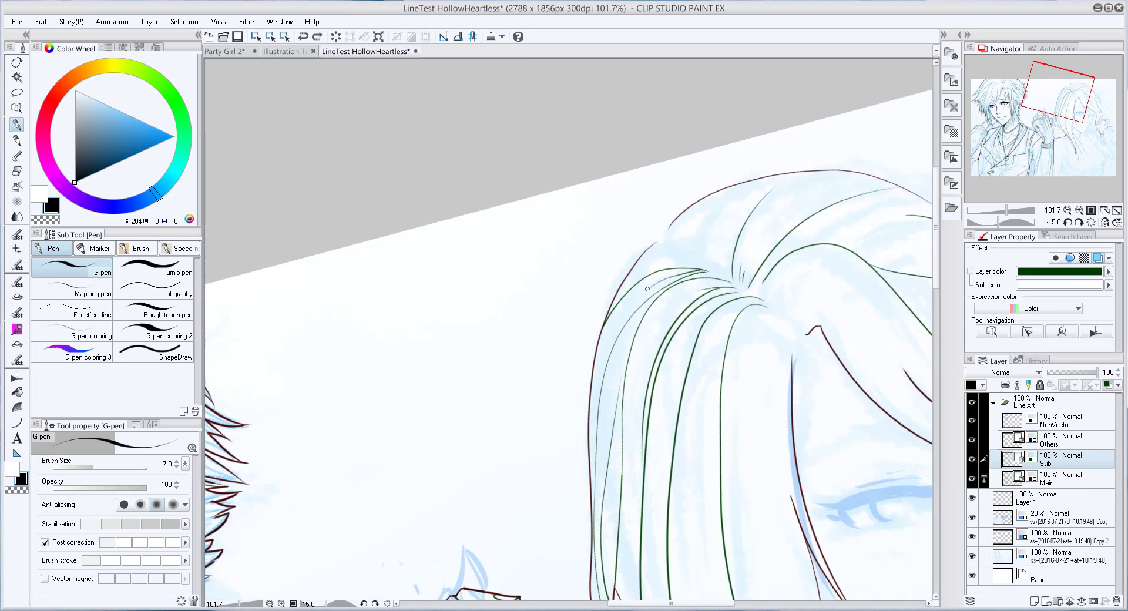
left_click_drag(647, 289, 591, 446)
mouse_move(702, 285)
left_mouse_down()
mouse_move(629, 534)
mouse_move(630, 329)
left_mouse_up()
left_click_drag(561, 350, 543, 415)
left_click_drag(543, 414, 543, 238)
left_click_drag(547, 306, 561, 408)
left_click_drag(587, 467, 538, 268)
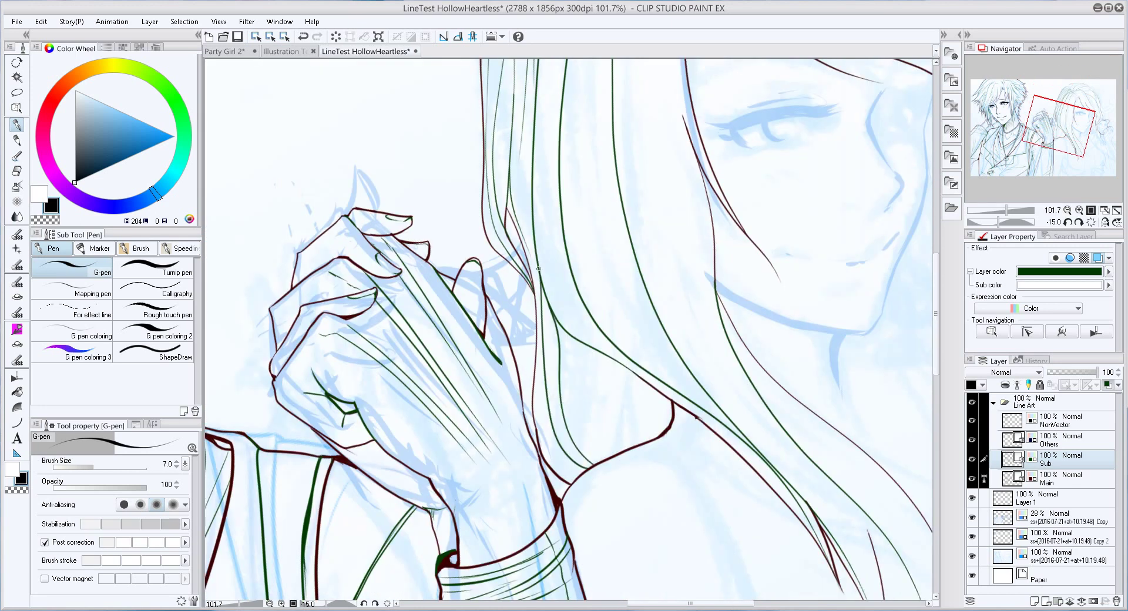
key("e")
key("p")
scroll(789, 450, "down", 3)
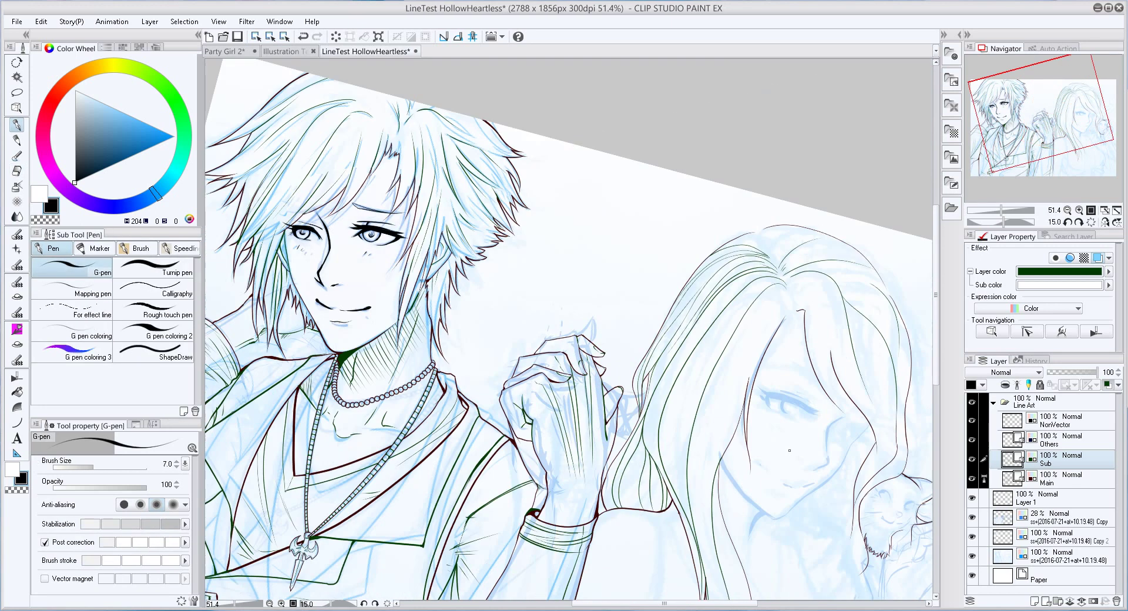
Reset the canvas rotation and reshape the lower end of the inner vector strand beside the neck to meet the hair tip
key("ctrl+@")
left_click_drag(789, 451, 750, 468)
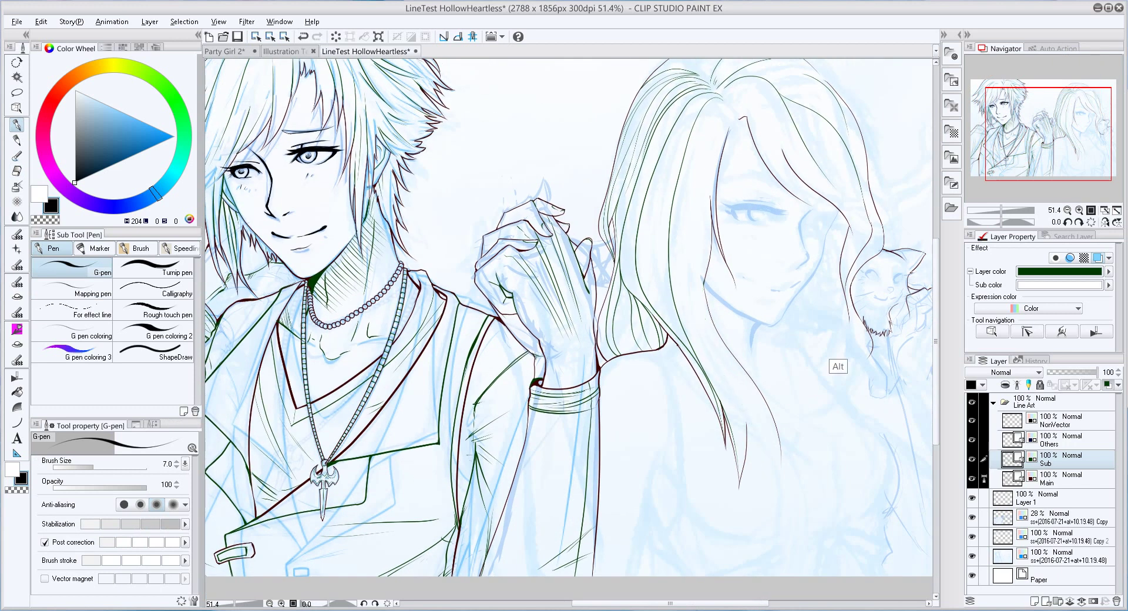
scroll(747, 362, "up", 3)
left_click_drag(666, 395, 642, 413)
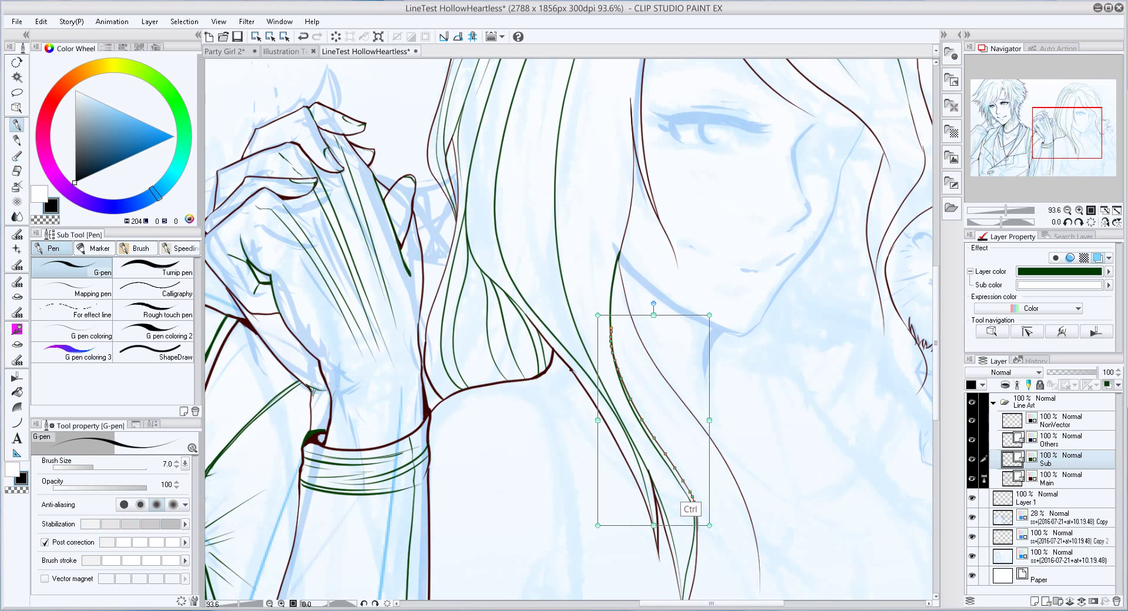
left_click(690, 493, "ctrl")
left_click(690, 492, "ctrl")
Ink the wavy hair locks hanging beside the cat on the Main layer and add thin strands inside them on the Sub layer
left_click(689, 509, "ctrl+shift")
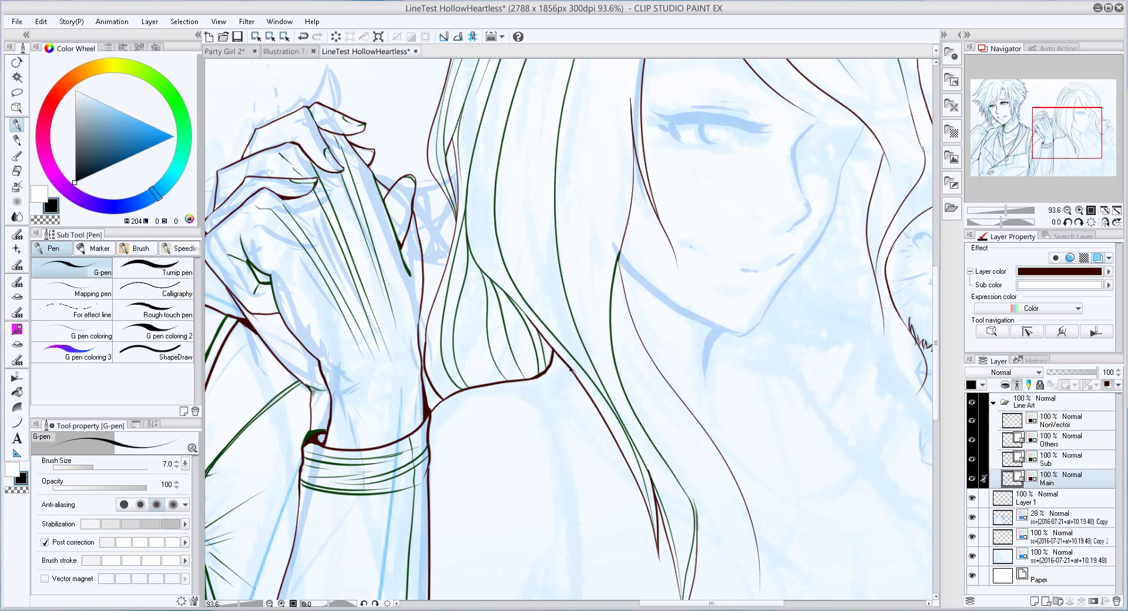
scroll(612, 335, "right", 5)
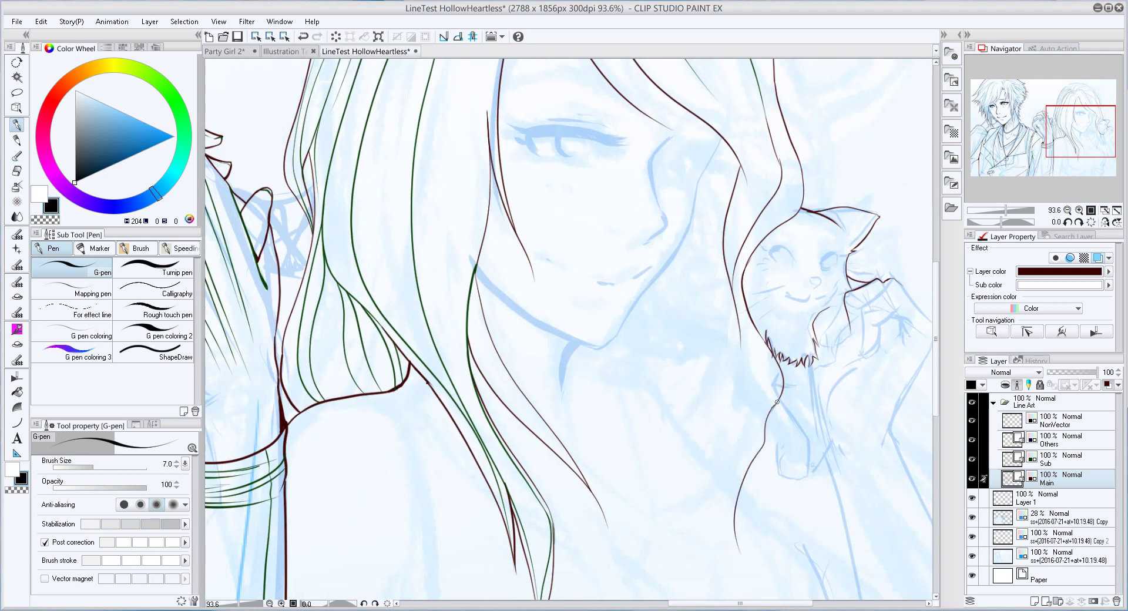
left_click_drag(710, 269, 700, 415)
left_click_drag(739, 341, 746, 358)
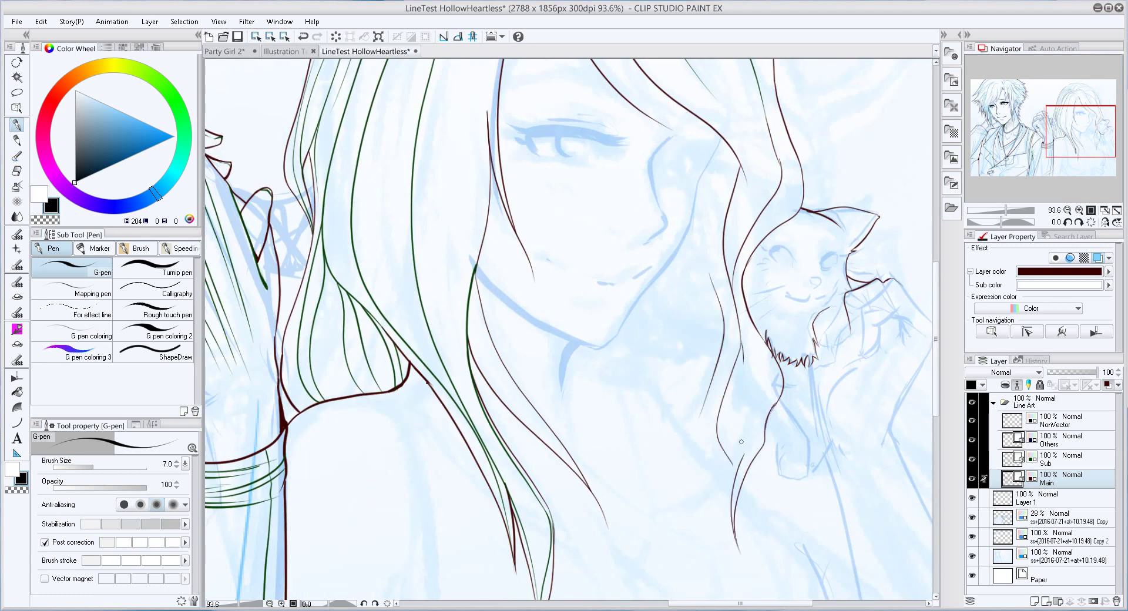
key("ctrl+z")
key("alt+bracketright")
left_click_drag(742, 473, 715, 523)
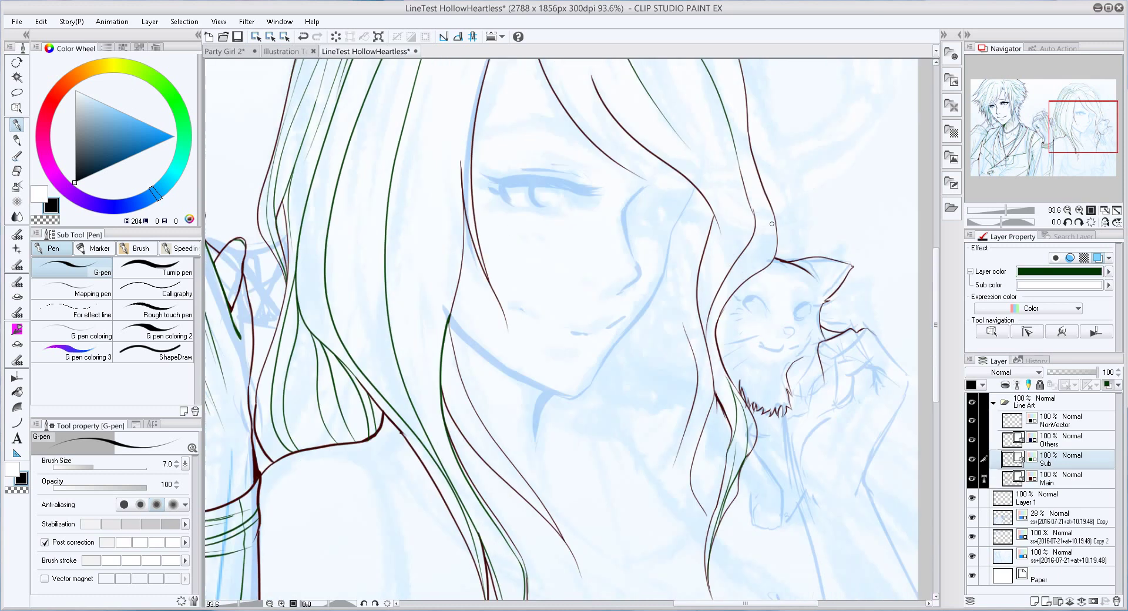
Ink the overlapping strands and gaps in the hair lock just above the cat's head on the Main layer, erasing stray ink
key("alt+bracketleft")
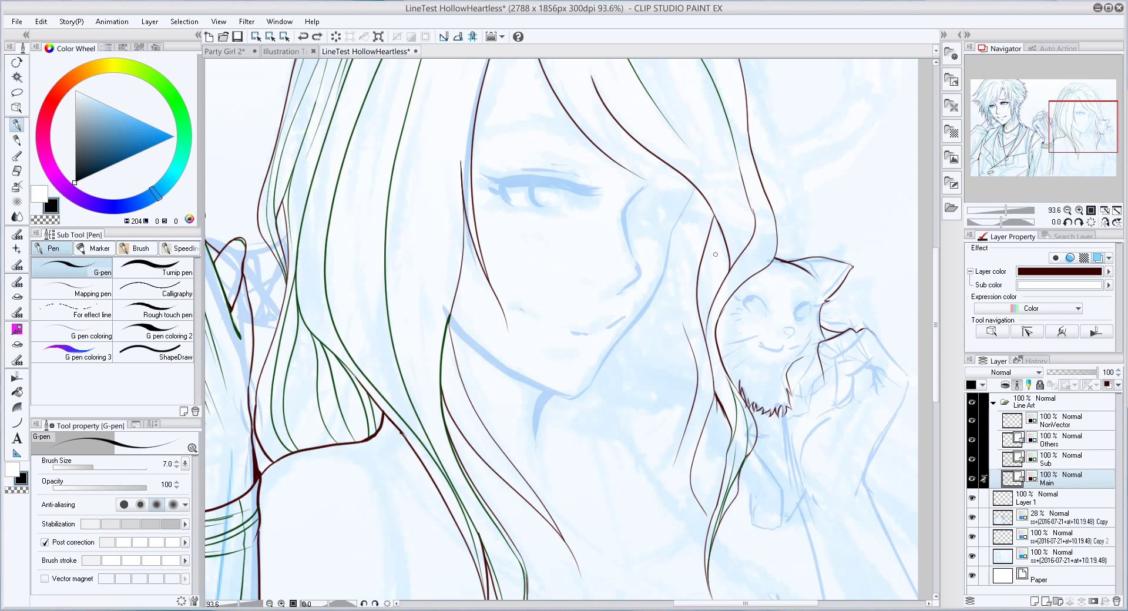
left_click_drag(705, 236, 737, 254)
key("e")
key("p")
left_click_drag(755, 244, 729, 317)
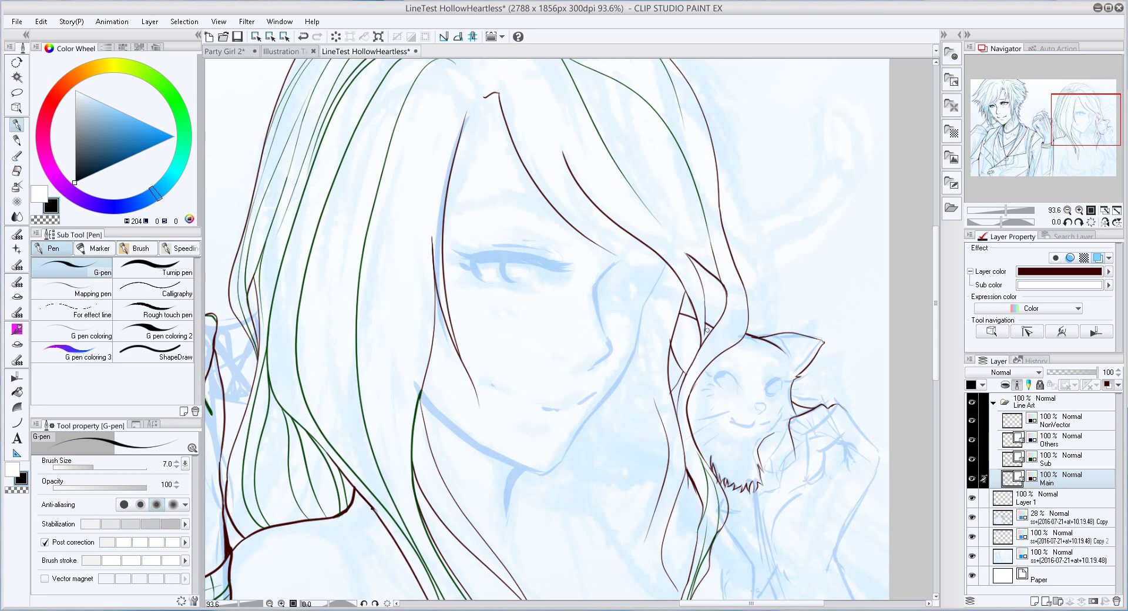
left_click_drag(791, 276, 809, 203)
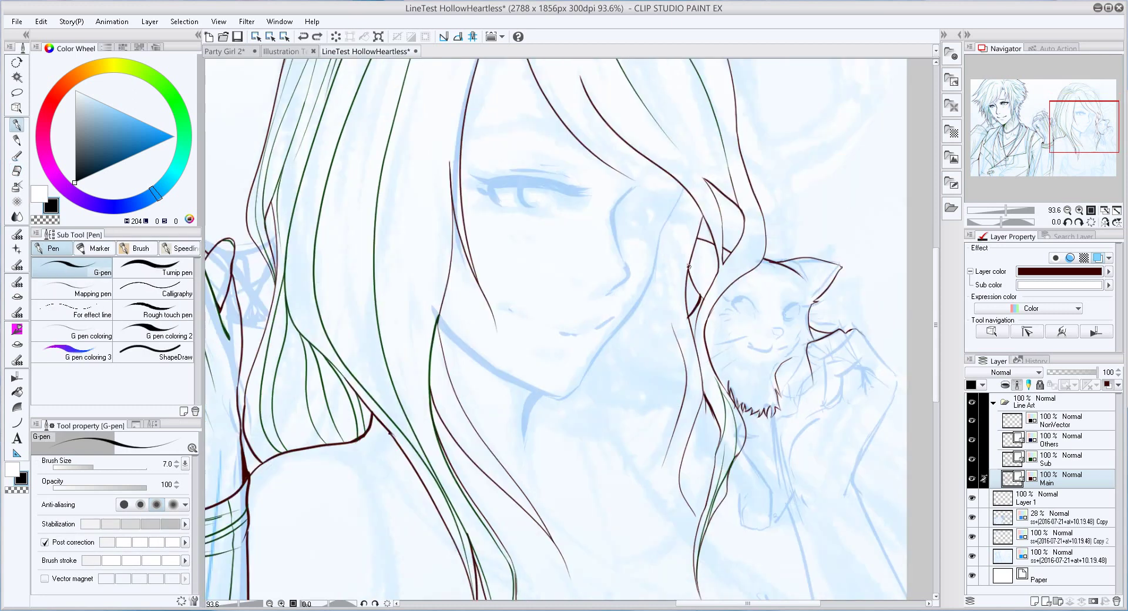
Add flowing inner strands to the hair above and beside the cat on the Sub layer at size 7
left_click(698, 352, "ctrl+shift")
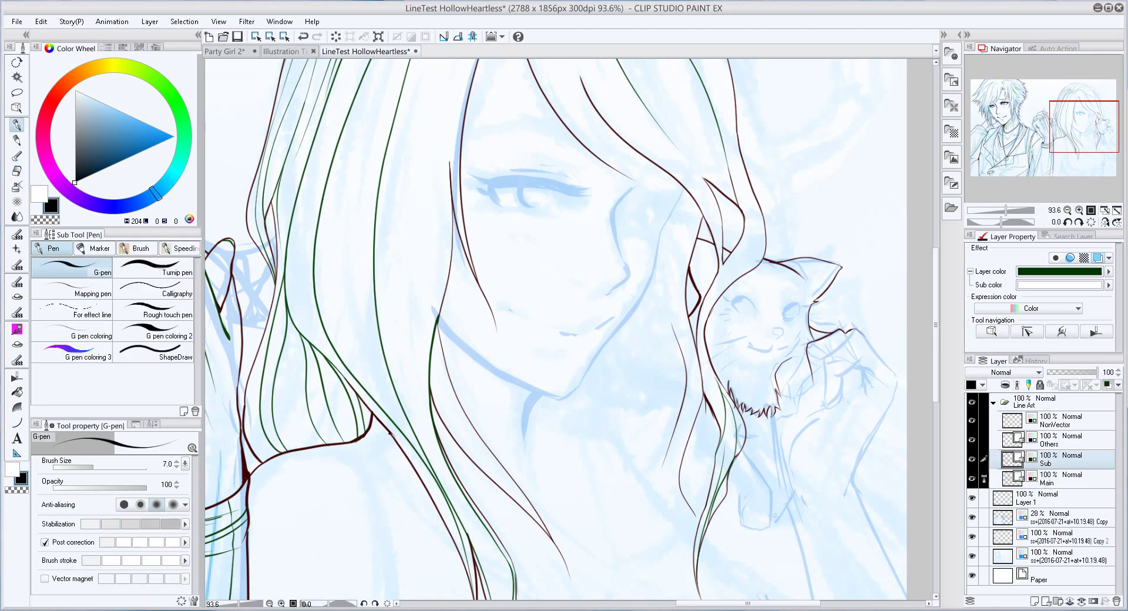
mouse_move(702, 219)
left_mouse_down()
mouse_move(676, 258)
mouse_move(412, 305)
mouse_move(382, 345)
mouse_move(740, 365)
left_mouse_up()
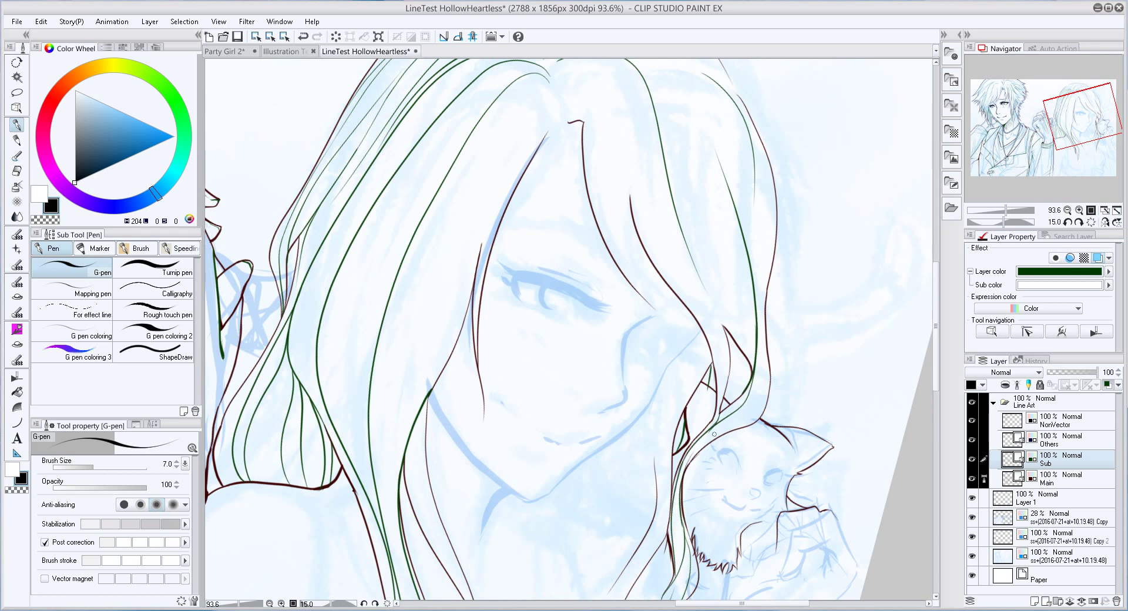
mouse_move(729, 376)
left_mouse_down()
mouse_move(683, 451)
mouse_move(719, 300)
left_mouse_up()
Ink the neck line and the jagged fur shape beside the wavy locks on the Main layer with the G-pen at size 5
left_click(684, 450, "ctrl+shift")
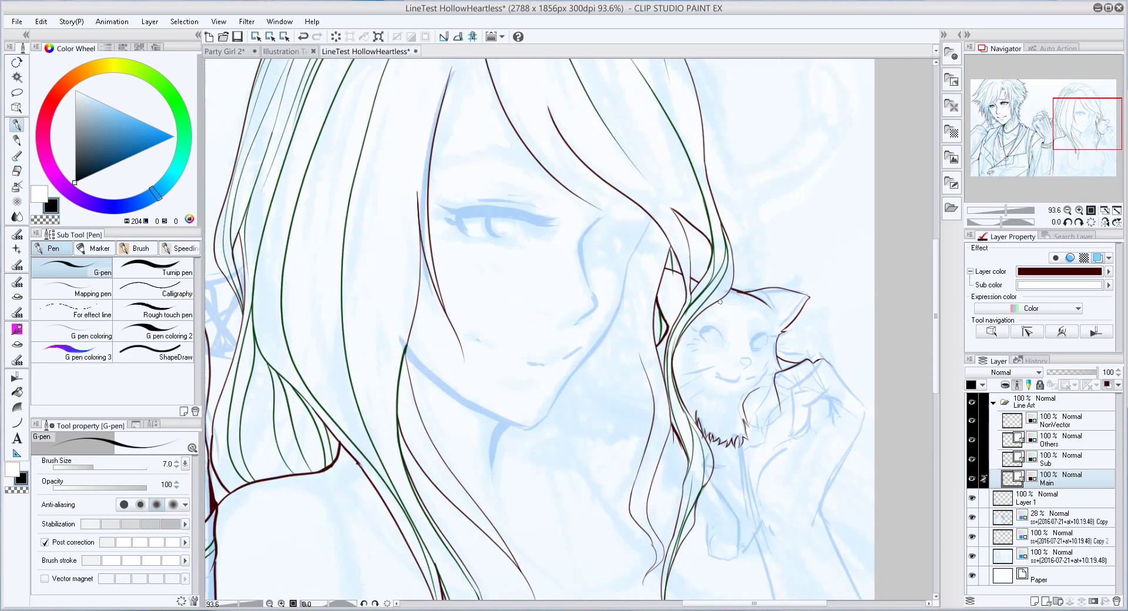
mouse_move(536, 428)
left_mouse_down()
mouse_move(607, 411)
mouse_move(625, 432)
left_mouse_up()
key("bracketleft")
key("bracketleft")
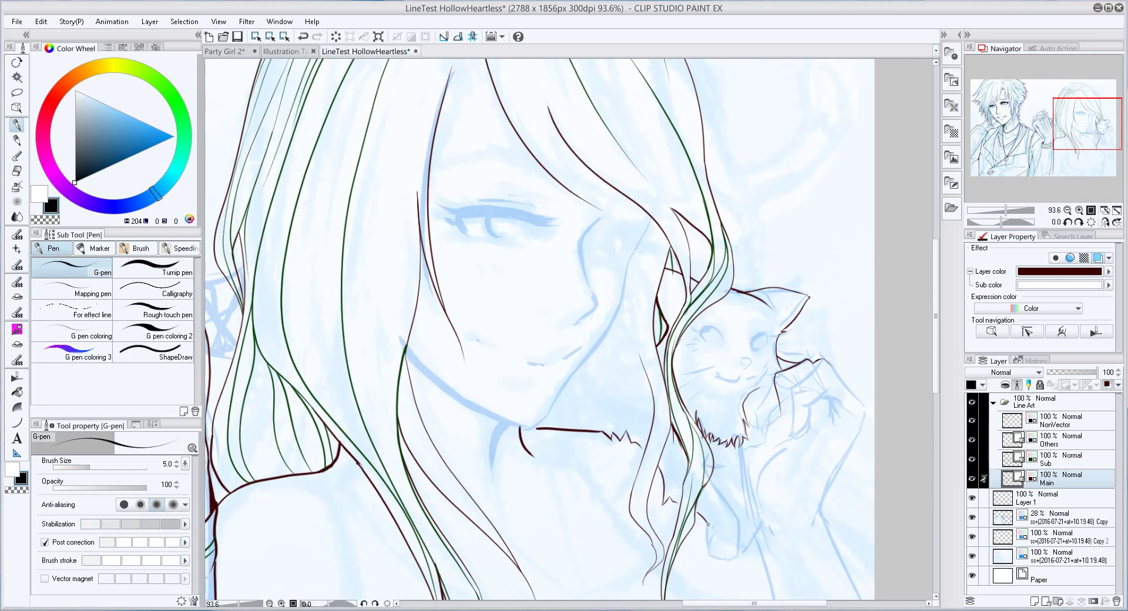
mouse_move(643, 367)
left_mouse_down()
mouse_move(628, 456)
mouse_move(606, 450)
left_mouse_up()
left_click_drag(587, 387, 601, 452)
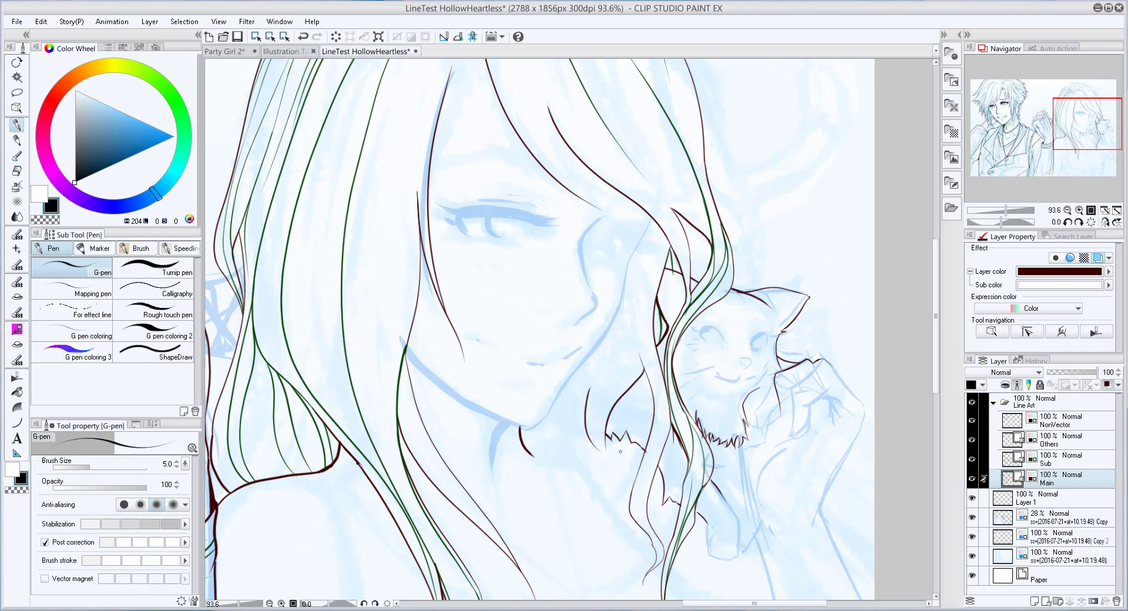
Ink the outline of the cat's body and hanging leg below its chest fur on the Main layer at size 5
mouse_move(601, 340)
left_mouse_down()
mouse_move(645, 100)
mouse_move(607, 163)
mouse_move(645, 212)
mouse_move(625, 195)
left_mouse_up()
key("alt+bracketright")
key("alt+bracketleft")
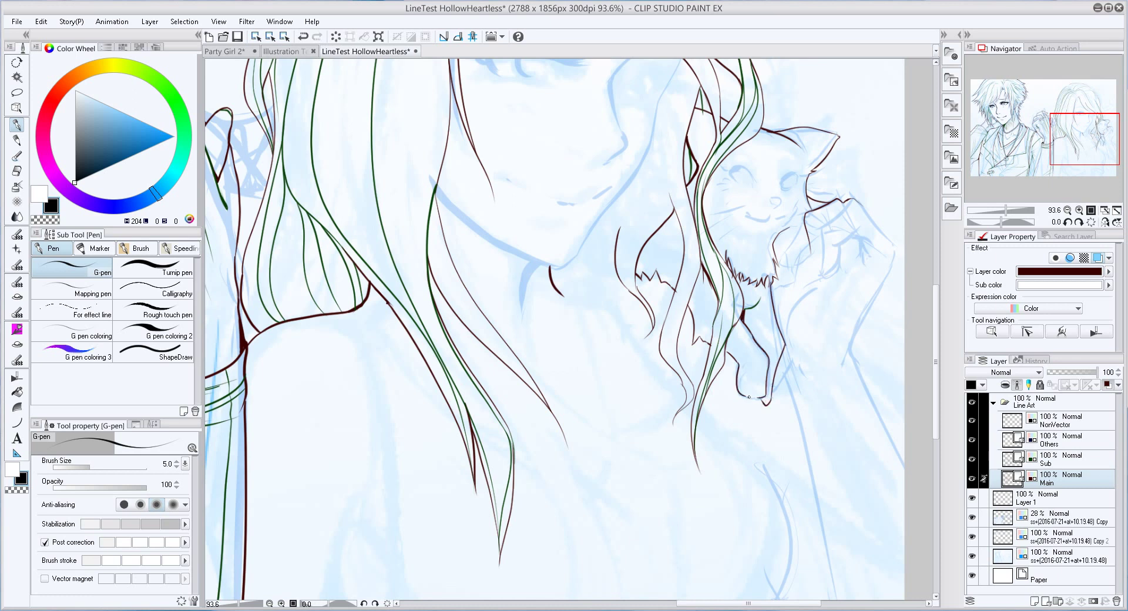
Ink the cat's eyes, nose, mouth and cheek fur on the Sub layer with the G-pen at size 5
left_click_drag(748, 397, 728, 511)
key("alt+bracketright")
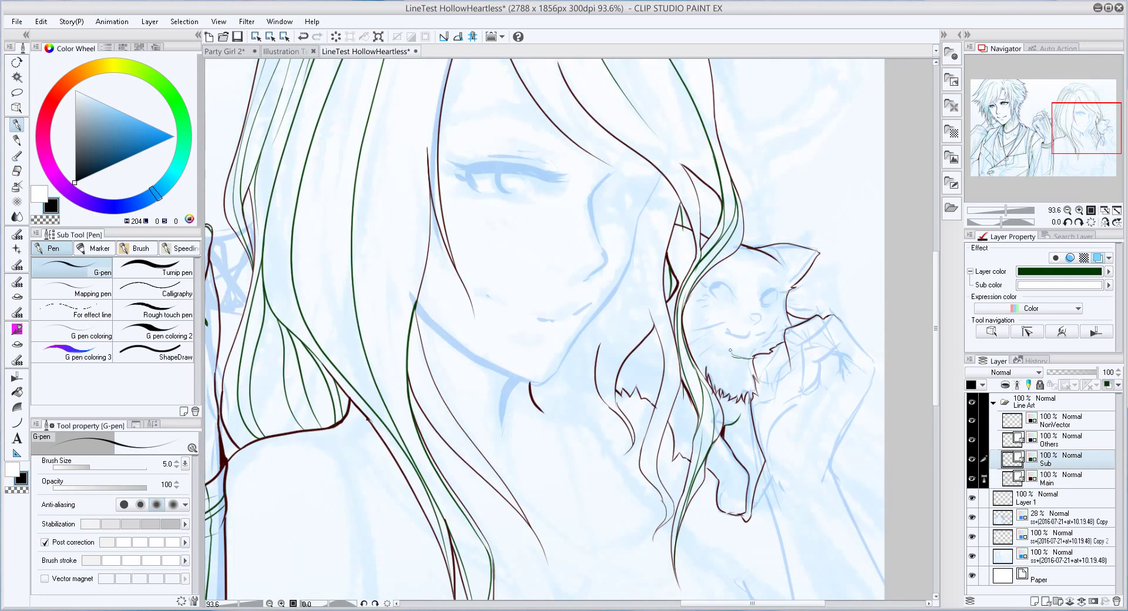
left_click_drag(729, 332, 771, 333)
scroll(767, 300, "up", 4)
mouse_move(778, 293)
left_mouse_down()
mouse_move(812, 279)
mouse_move(814, 300)
left_mouse_up()
left_click_drag(665, 267, 722, 295)
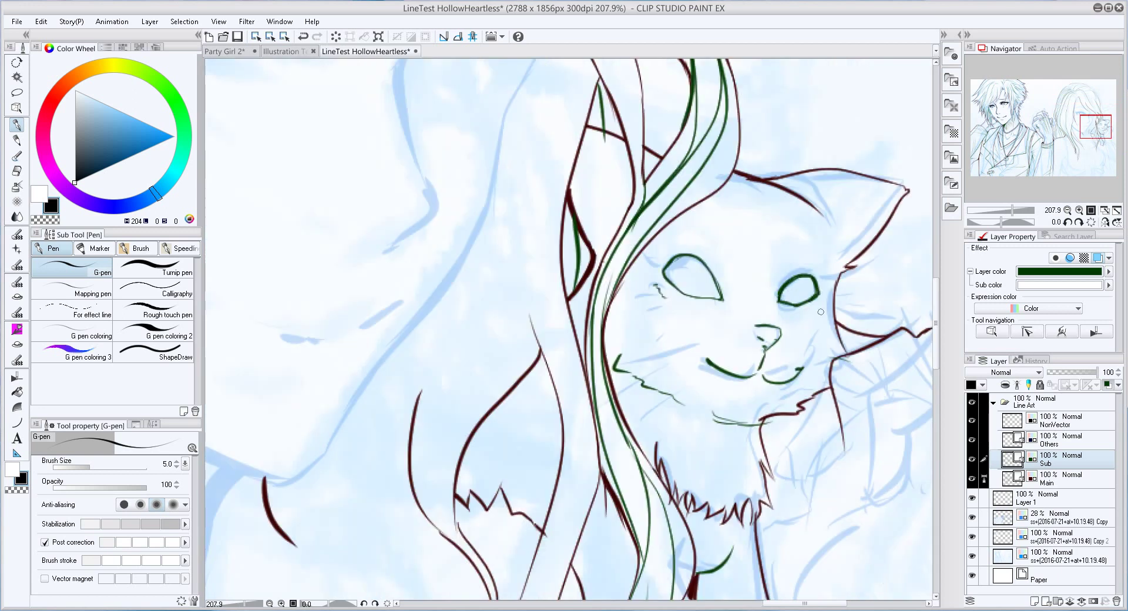
Undo the cat's rounded right-hand eye and redraw it taller with lash marks on the Sub layer using the G-pen
key("m")
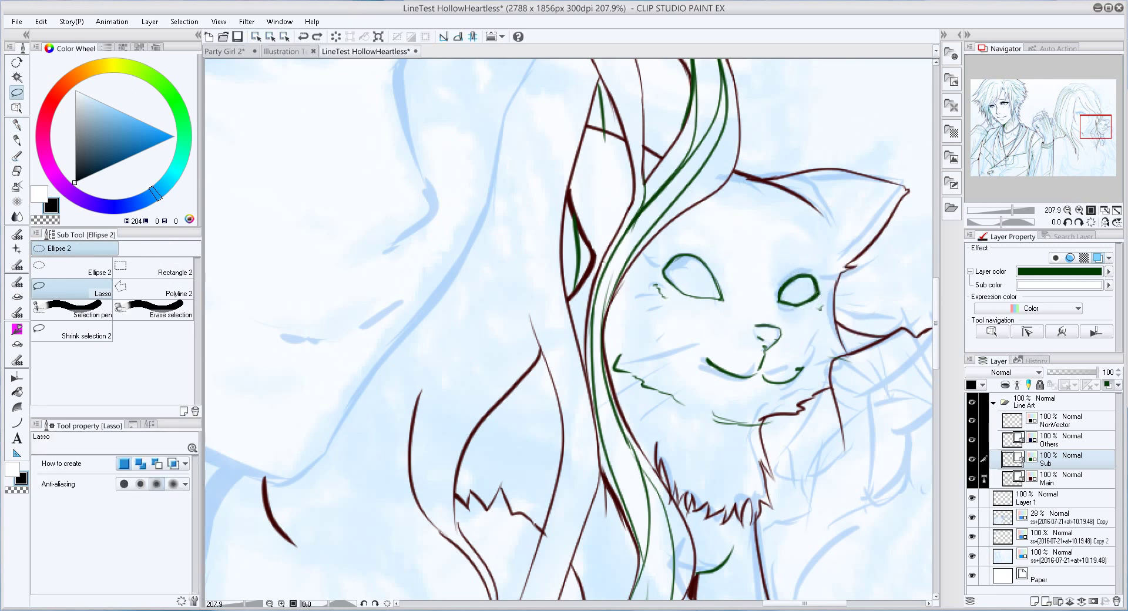
key("p")
key("ctrl+z")
key("ctrl+z")
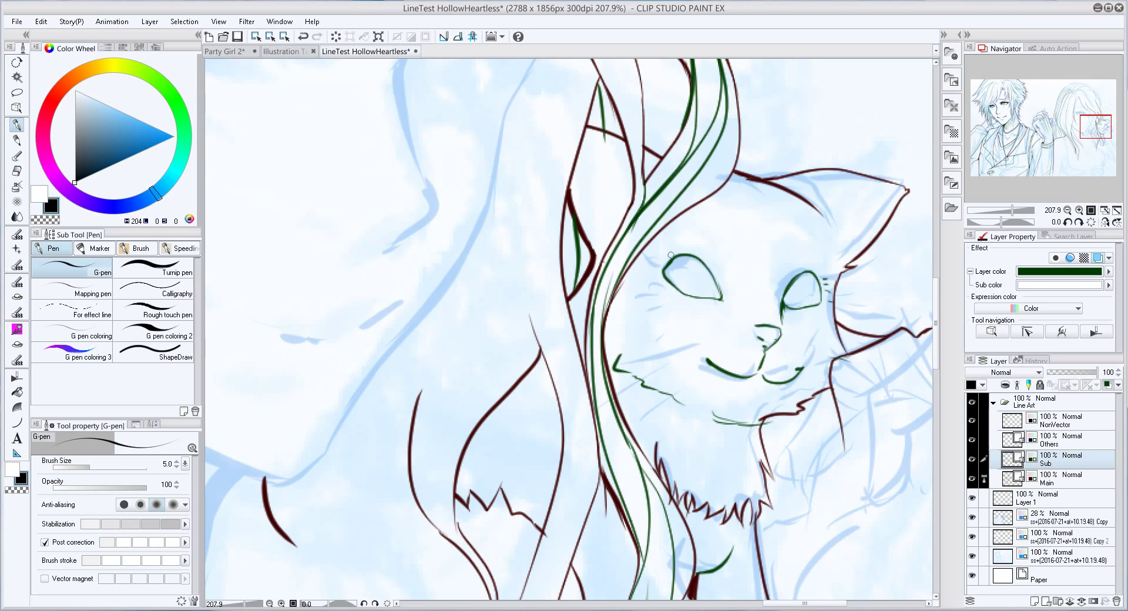
Lasso the cat's left-hand eye, shift it slightly toward the nose, and add small brow marks above the eyes
key("m")
left_click_drag(661, 244, 663, 247)
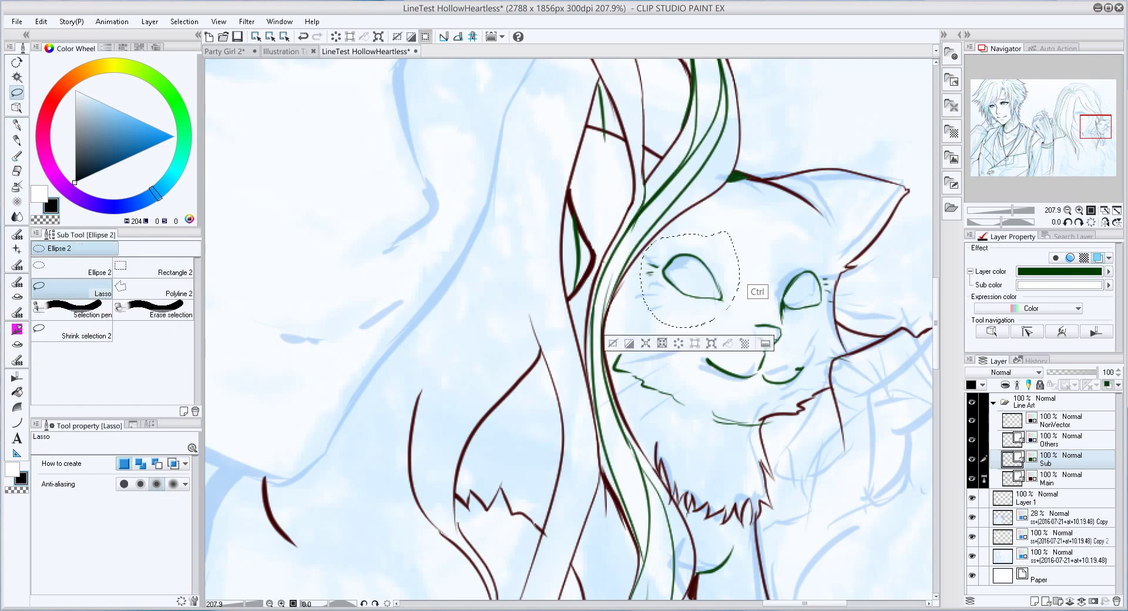
key("ctrl+t")
left_click_drag(757, 222, 751, 217)
key("Return")
key("p")
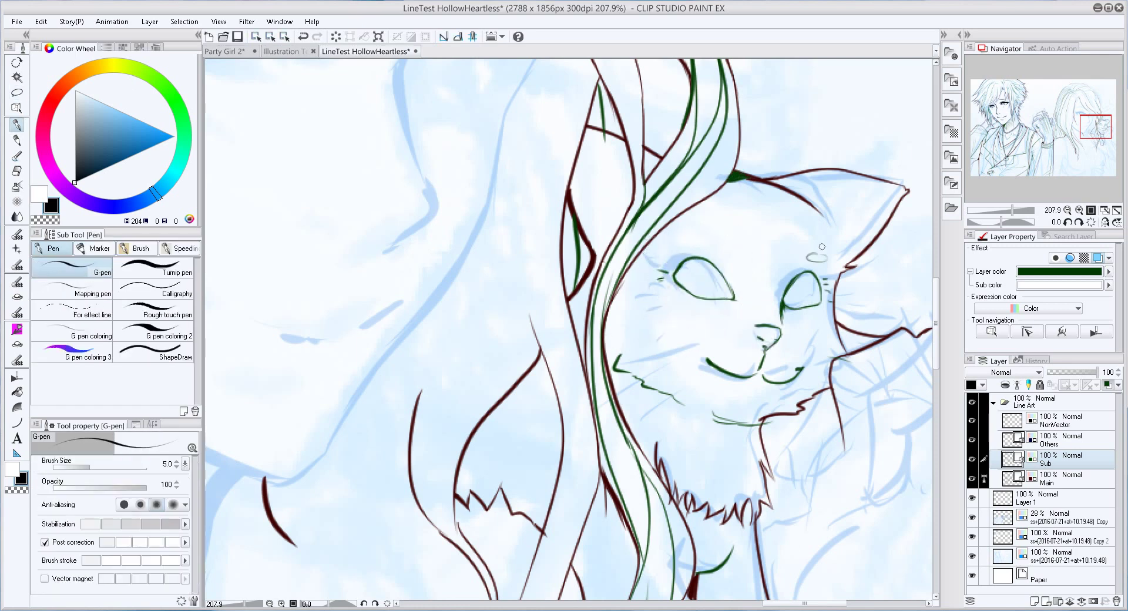
Add long inner strands to the hair lock between the woman's cheek and the cat on the Sub layer
key("ctrl+alt+0")
key("alt+bracketleft")
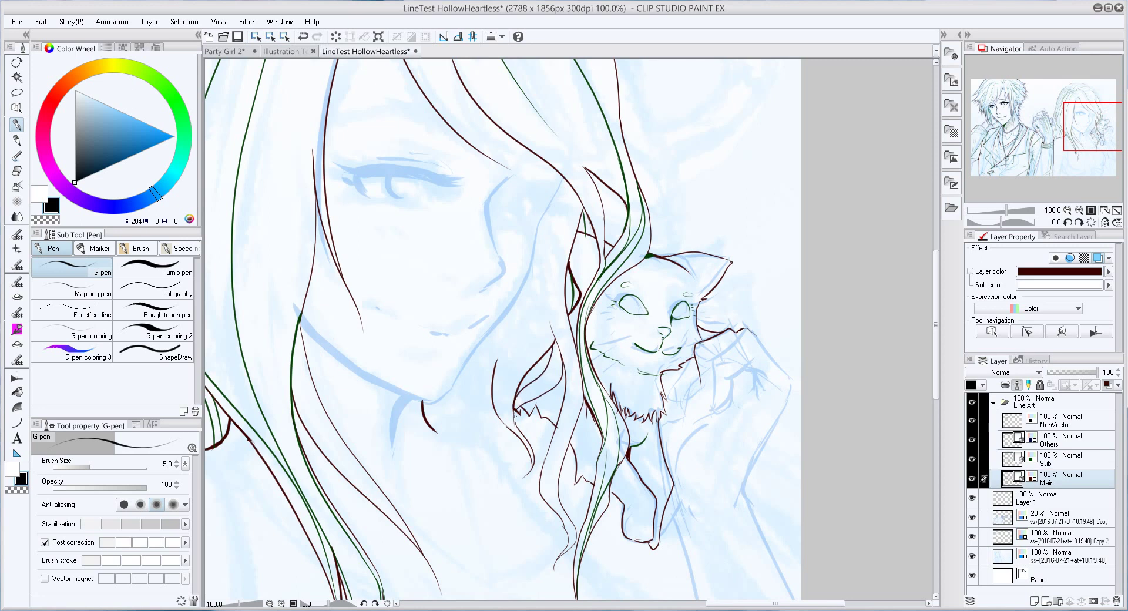
key("alt+bracketright")
mouse_move(552, 339)
left_mouse_down()
mouse_move(567, 183)
mouse_move(572, 435)
left_mouse_up()
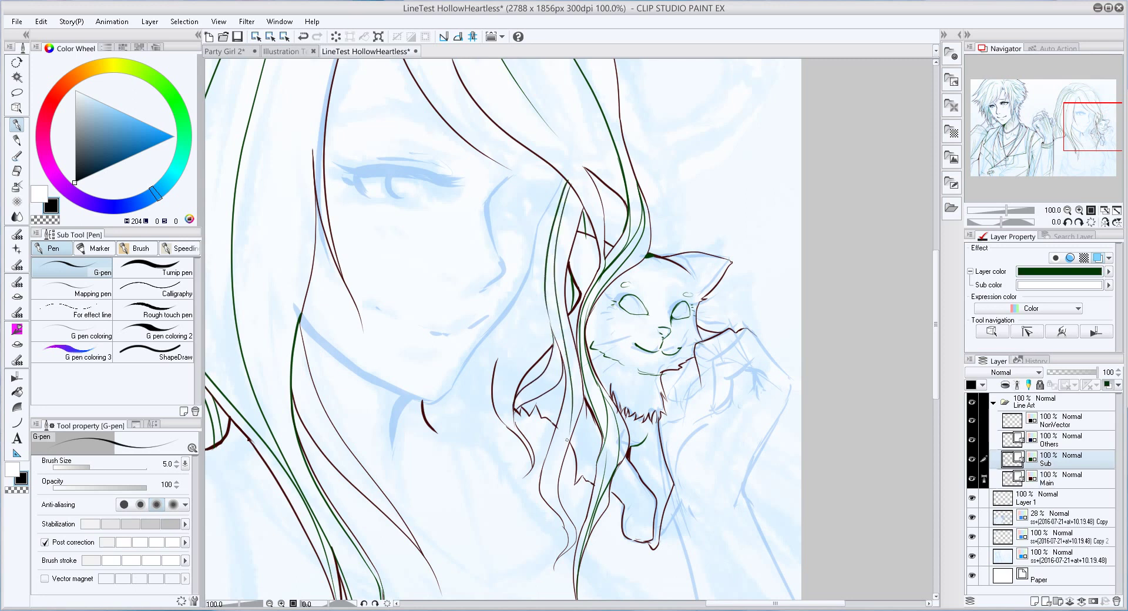
key("e")
key("p")
Ink the woman's jawline on the Main layer from the hair on both sides of her face down to the chin
key("alt+bracketleft")
scroll(714, 343, "up", 3)
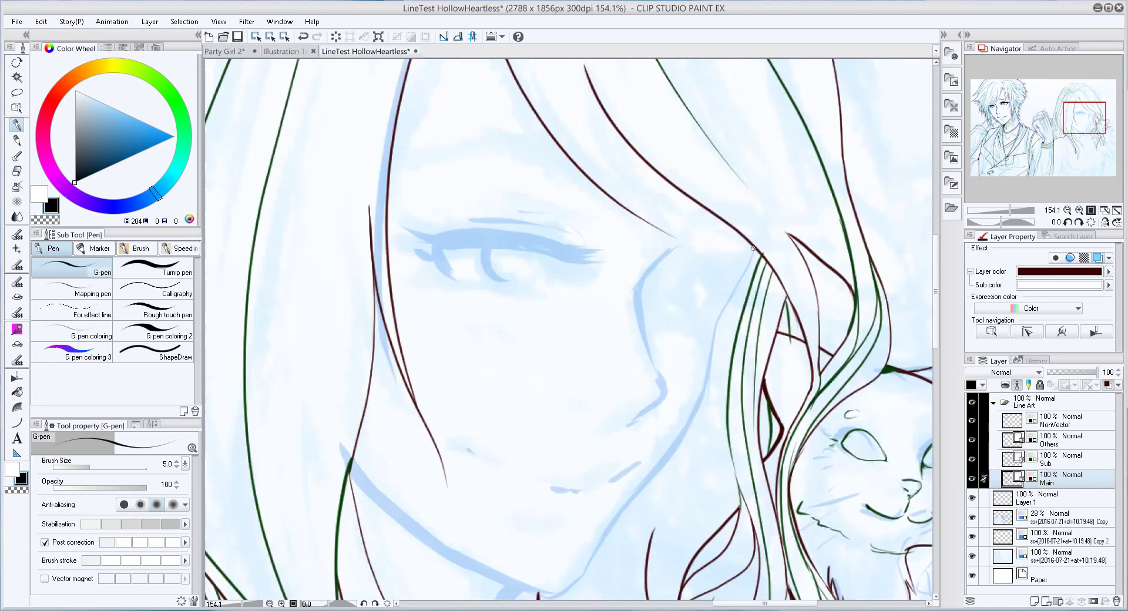
left_click_drag(755, 247, 714, 346)
mouse_move(695, 414)
left_mouse_down()
mouse_move(714, 343)
mouse_move(849, 188)
mouse_move(681, 436)
left_mouse_up()
left_click_drag(491, 307, 676, 435)
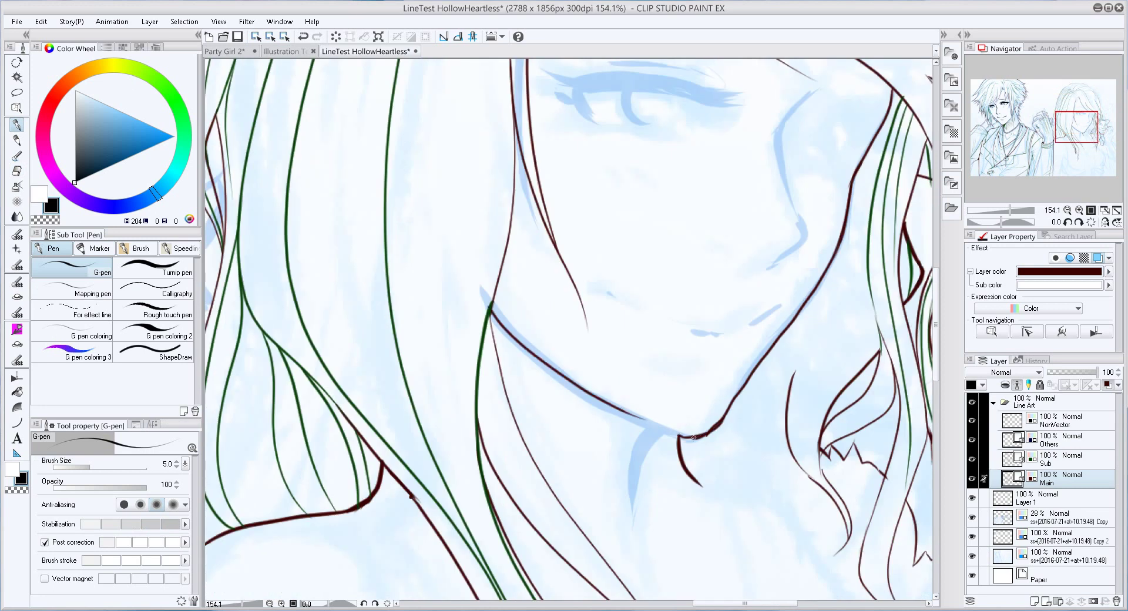
left_click_drag(702, 484, 688, 436)
Ink the shoulder line running from the woman's neck and the outer body curve below the cat on the Main layer
scroll(690, 436, "up", 3)
scroll(767, 309, "down", 6)
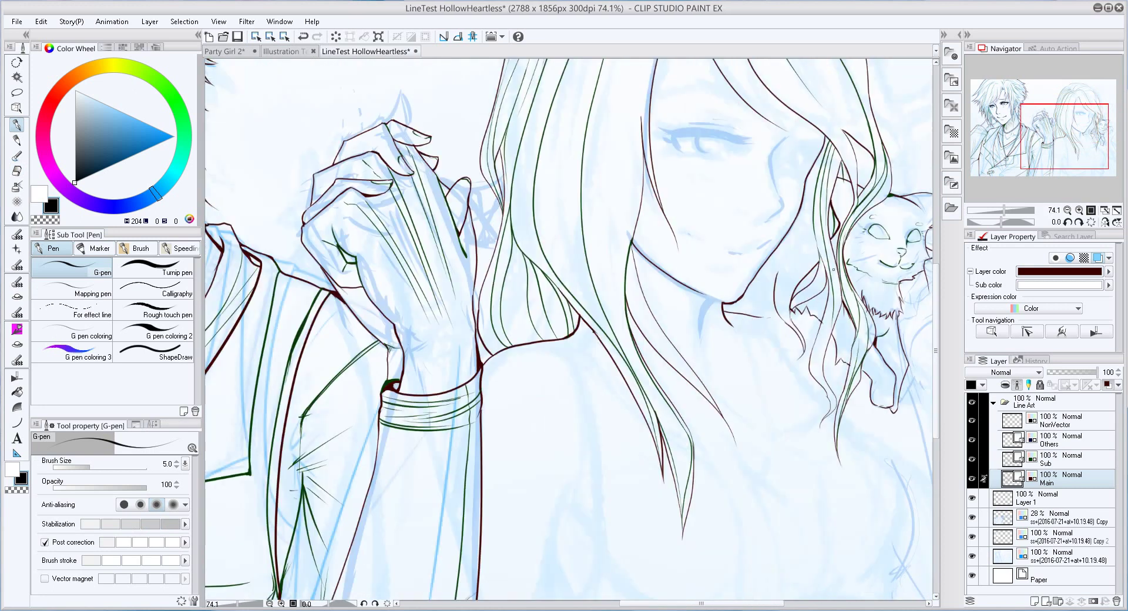
scroll(767, 309, "up", 2)
left_click_drag(767, 310, 567, 436)
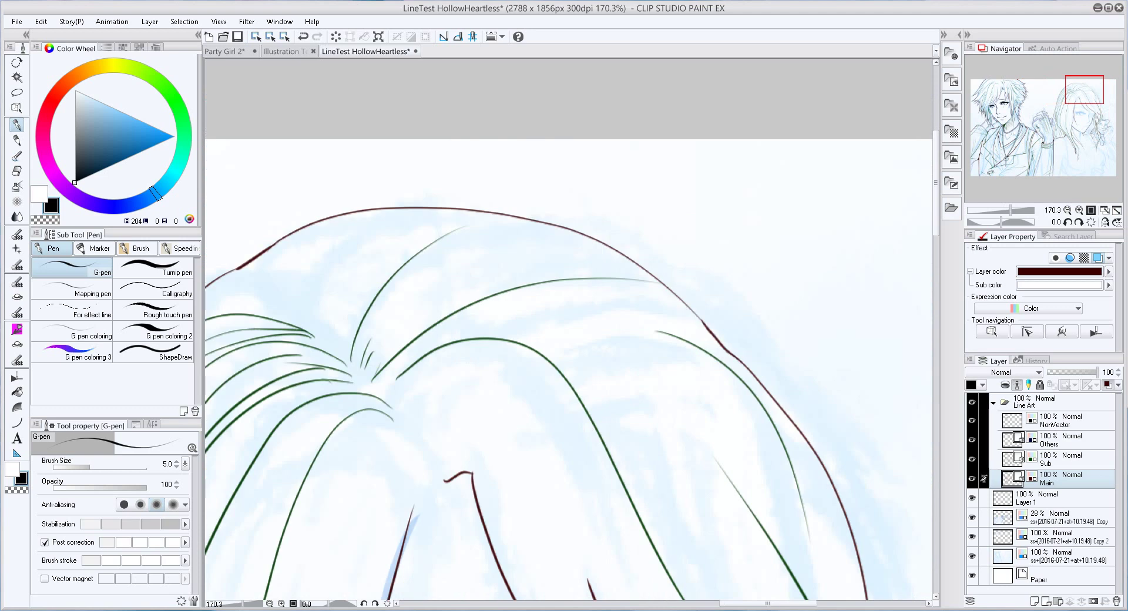
scroll(567, 436, "down", 2)
left_click_drag(587, 558, 487, 68)
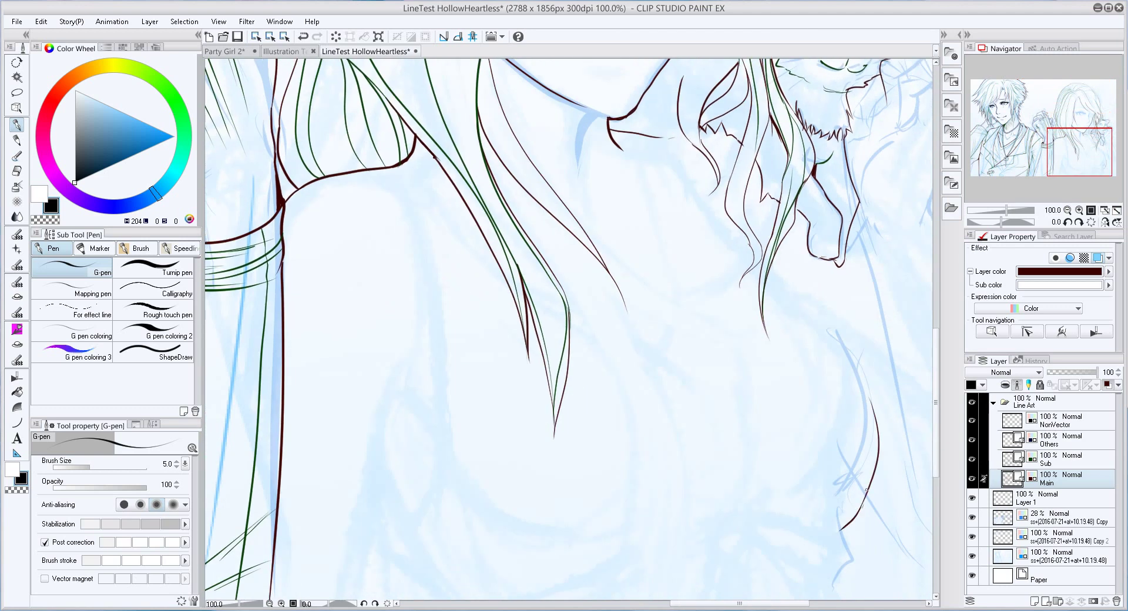
Ink the outline of the bow below the woman's chest, including its knot, loops and tails, on the Main layer
left_click_drag(837, 577, 756, 296)
mouse_move(705, 353)
left_mouse_down()
mouse_move(834, 412)
mouse_move(817, 440)
left_mouse_up()
left_click_drag(696, 388, 802, 439)
key("e")
left_click_drag(793, 379, 787, 428)
key("p")
left_click_drag(520, 421, 665, 354)
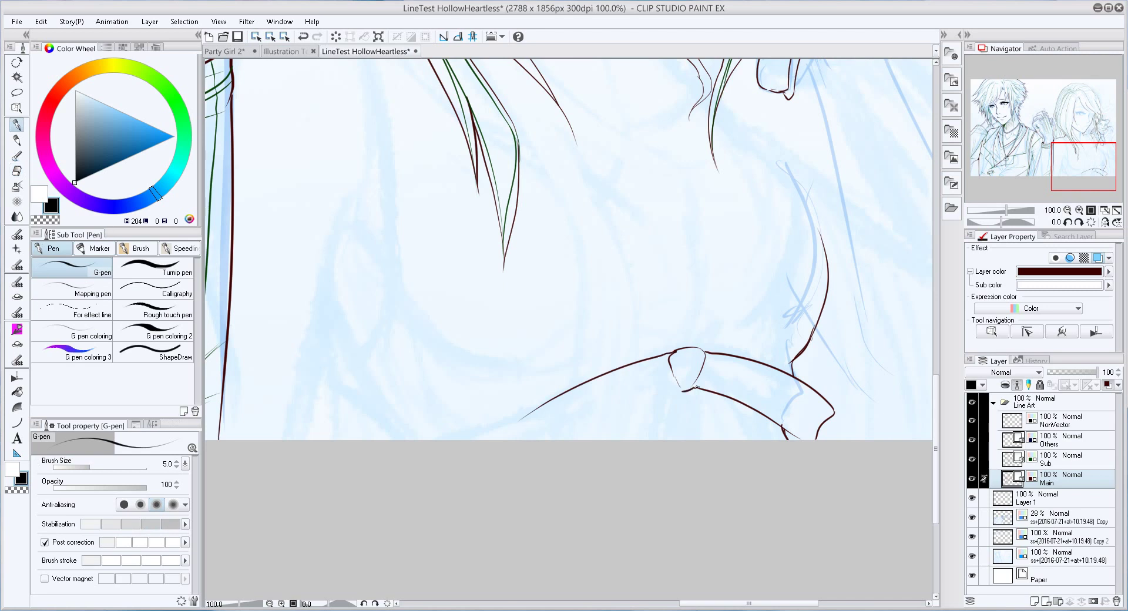
left_click_drag(696, 386, 598, 441)
left_click_drag(519, 419, 547, 444)
mouse_move(705, 391)
left_mouse_down()
mouse_move(734, 431)
mouse_move(764, 439)
left_mouse_up()
Add fold lines running out from the knot across the bow's fabric on the Sub layer
key("alt+bracketright")
mouse_move(705, 382)
left_mouse_down()
mouse_move(767, 332)
mouse_move(624, 391)
left_mouse_up()
mouse_move(756, 336)
left_mouse_down()
mouse_move(771, 334)
mouse_move(664, 335)
mouse_move(654, 360)
left_mouse_up()
key("ctrl+z")
left_click_drag(750, 305, 752, 324)
Ink the dress's V-shaped neckline and the collar edge descending from the neck on the Main layer
mouse_move(809, 84)
left_mouse_down()
mouse_move(756, 176)
mouse_move(794, 287)
left_mouse_up()
key("alt+bracketleft")
left_click_drag(448, 162, 726, 415)
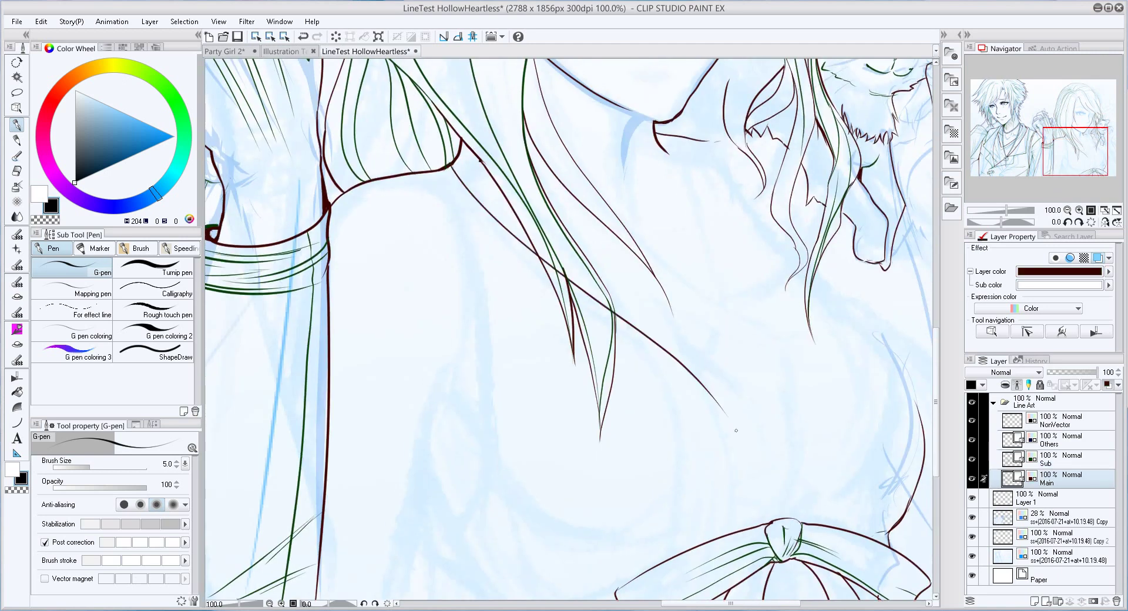
left_click_drag(788, 272, 699, 387)
left_click_drag(676, 143, 788, 274)
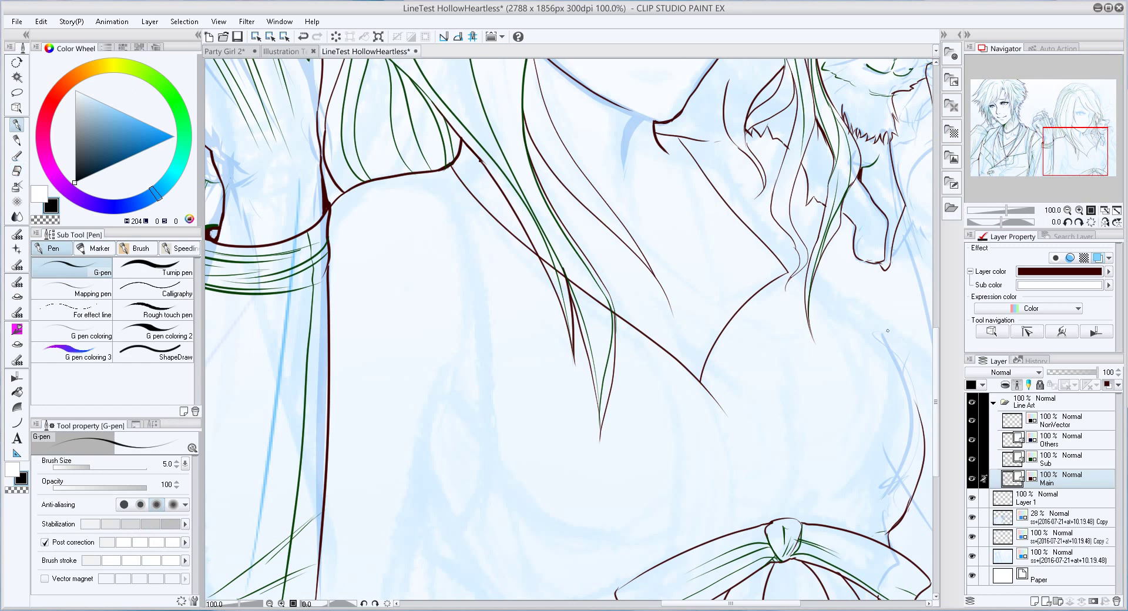
left_click_drag(865, 303, 840, 273)
mouse_move(564, 246)
left_mouse_down()
mouse_move(563, 236)
mouse_move(586, 270)
left_mouse_up()
Erase the parts of the neckline that cross the long hair strands on the Main layer
key("e")
left_click_drag(780, 373, 675, 373)
mouse_move(528, 165)
left_mouse_down()
mouse_move(619, 163)
mouse_move(676, 382)
mouse_move(479, 448)
mouse_move(465, 393)
mouse_move(476, 229)
mouse_move(516, 359)
left_mouse_up()
Ink the collar's second parallel edge and extend the line across the base of the neck to the hair
key("p")
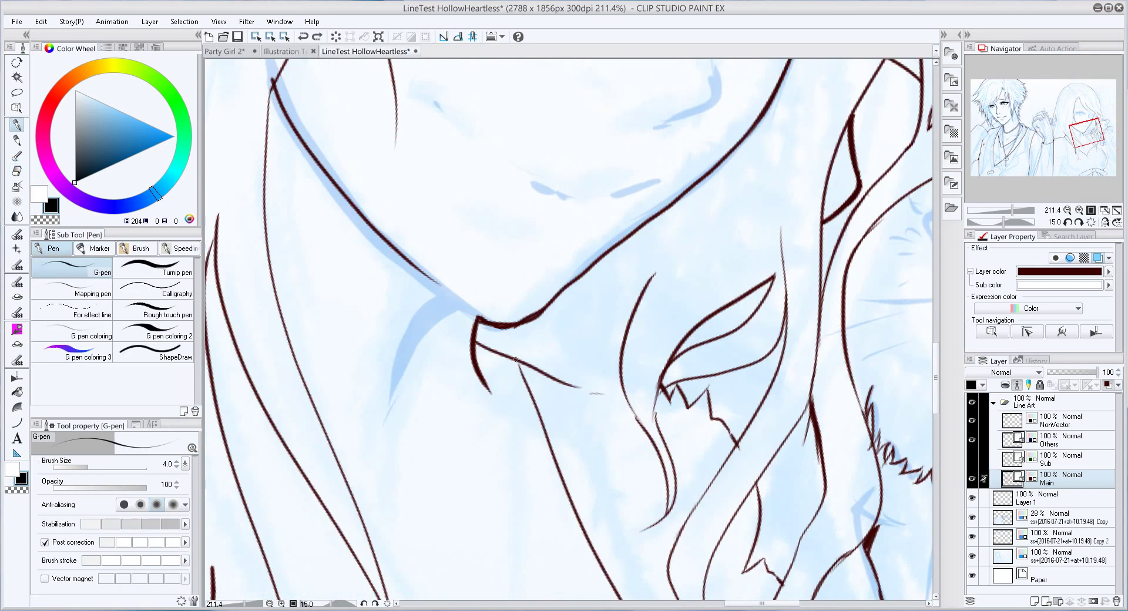
left_click_drag(565, 389, 522, 187)
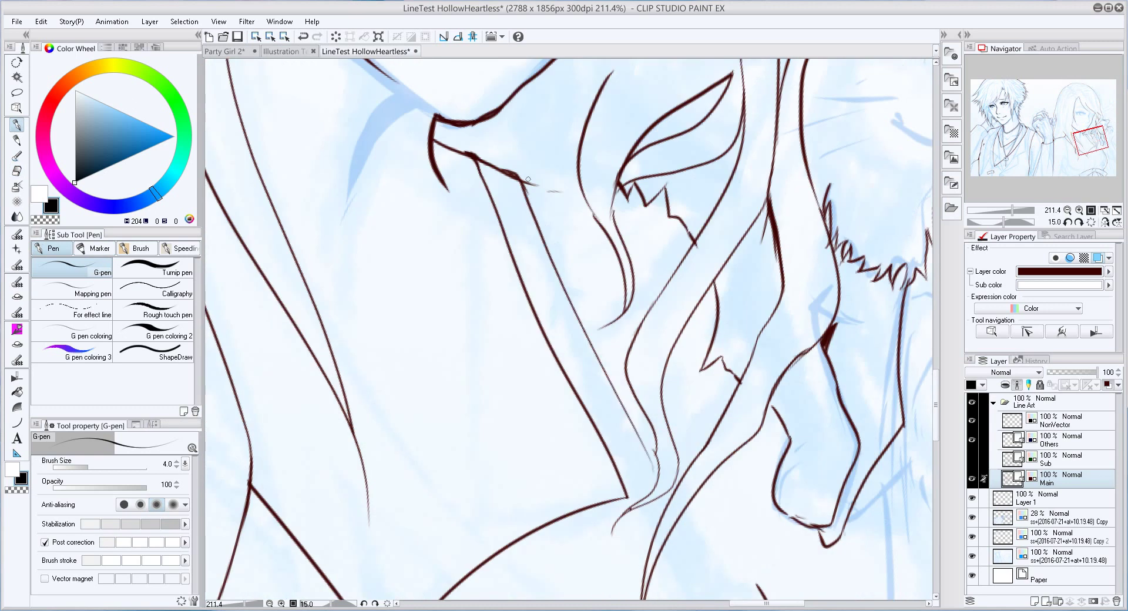
scroll(651, 457, "down", 1)
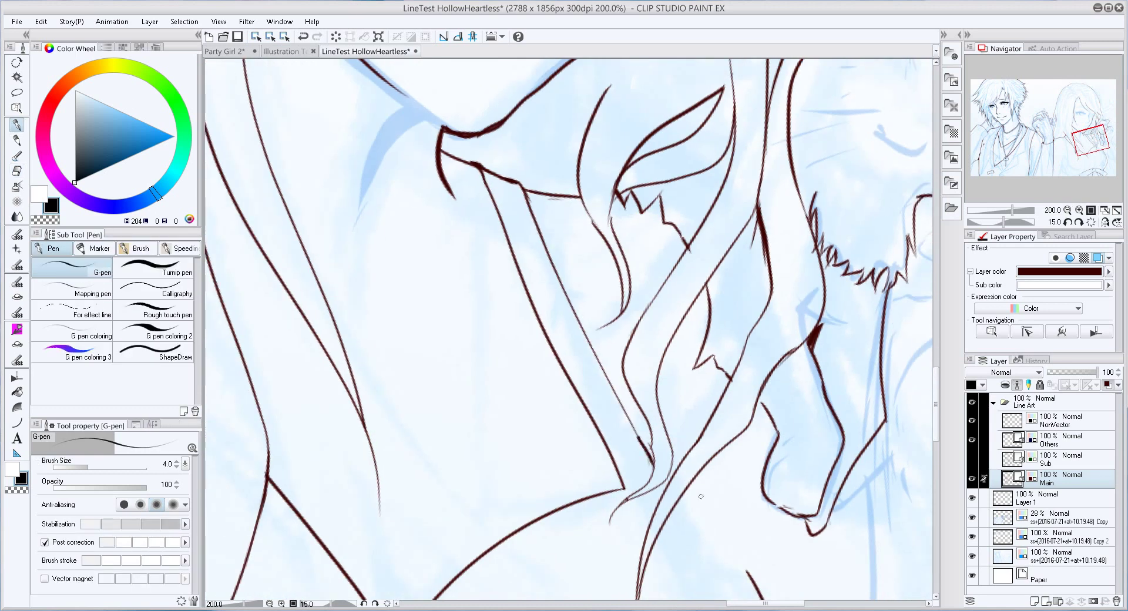
scroll(701, 496, "down", 1)
scroll(700, 251, "down", 2)
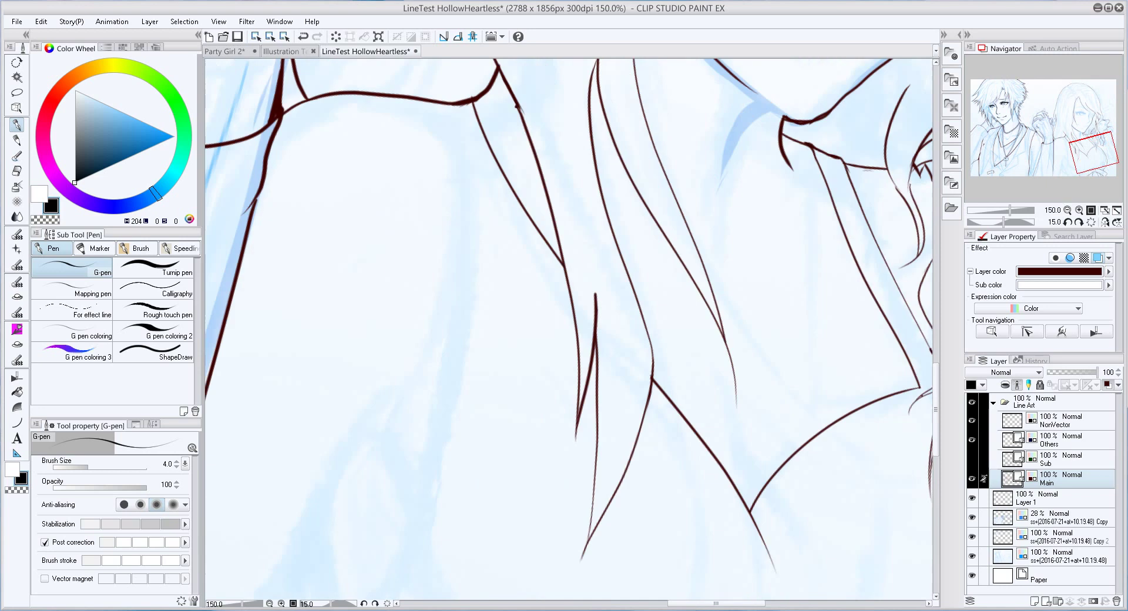
Ink the inner edges on both sides of the V neckline on the Sub layer and clean up their ends
left_click(1052, 459)
scroll(568, 333, "down", 2)
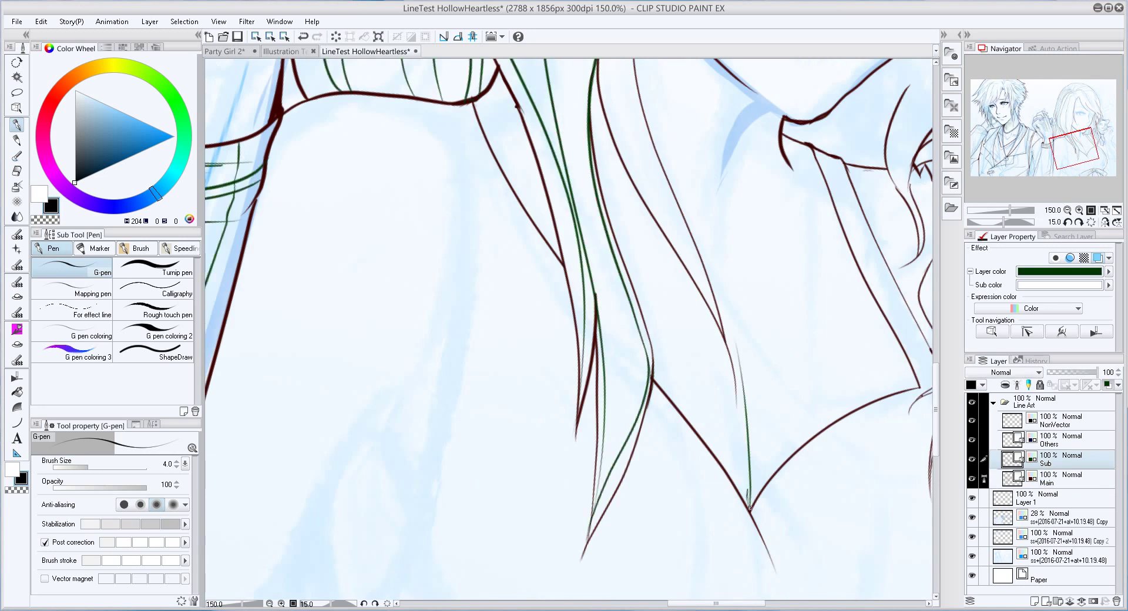
key("e")
scroll(569, 332, "down", 2)
key("minus")
key("minus")
key("minus")
key("minus")
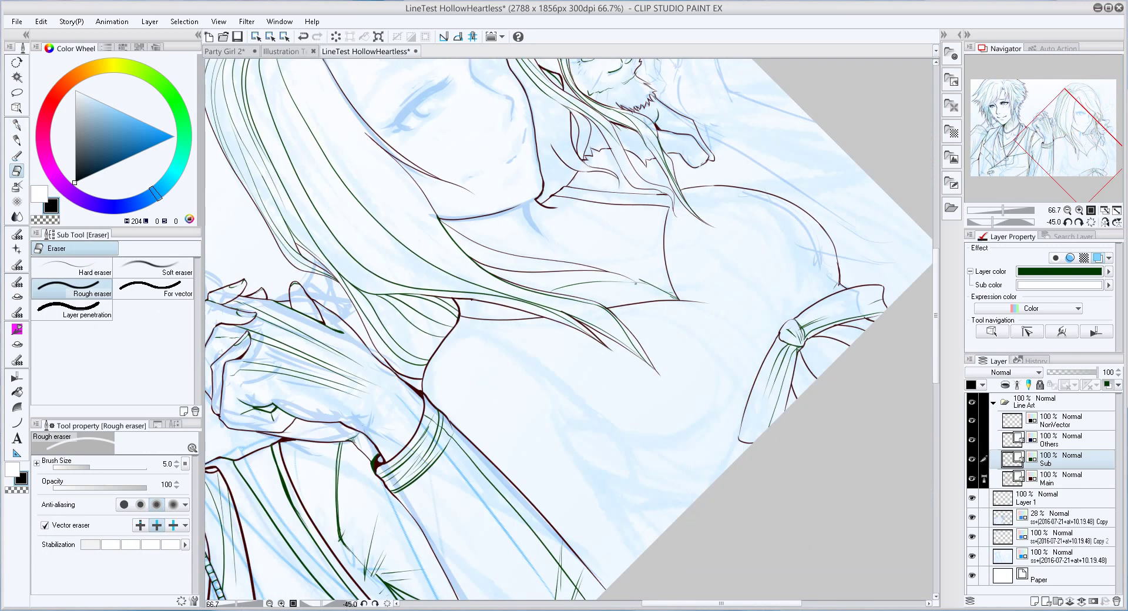
key("^")
key("^")
key("^")
key("^")
key("p")
key("e")
key("p")
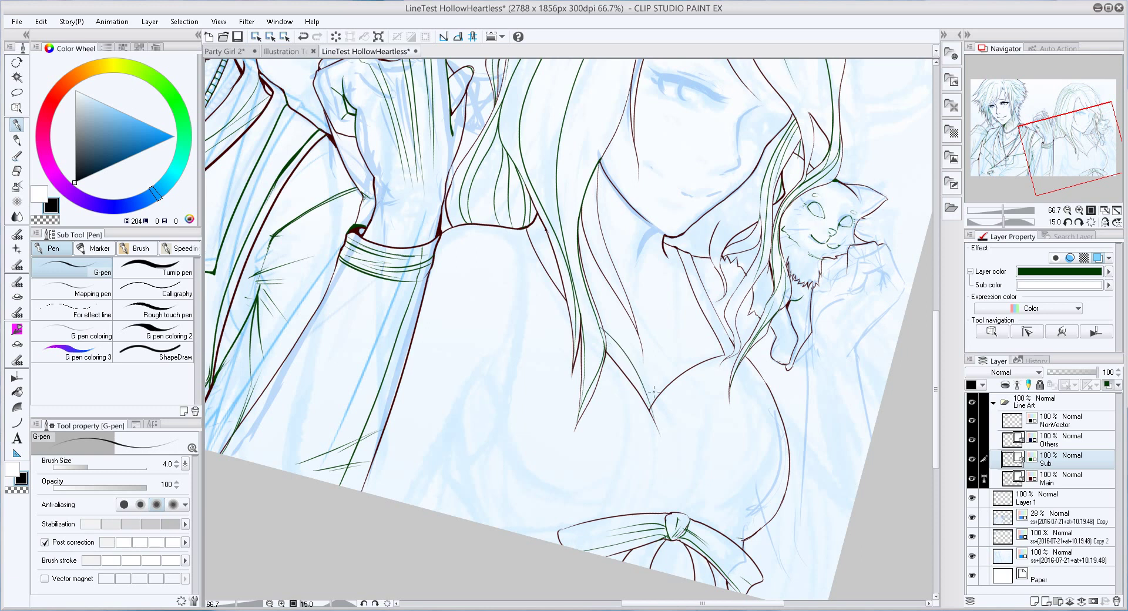
left_click_drag(647, 405, 701, 338)
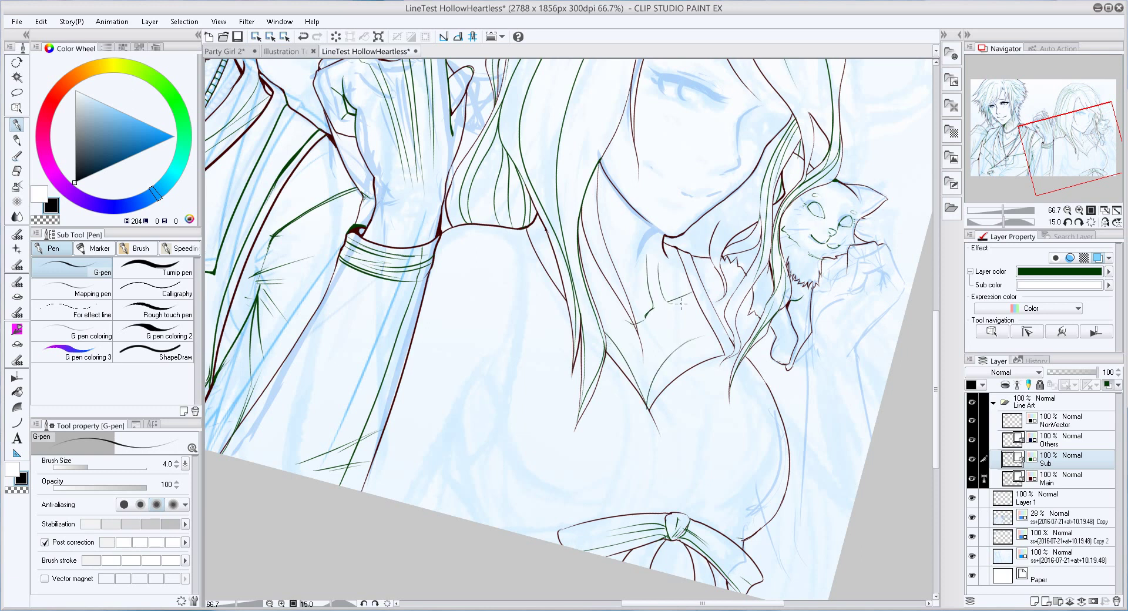
Ink the throat and collarbone lines and hatch the neck shadow under the jaw on the Sub layer
left_click_drag(601, 175, 633, 319)
scroll(641, 205, "up", 5)
left_click_drag(580, 223, 567, 268)
scroll(596, 259, "down", 5)
mouse_move(614, 226)
left_mouse_down()
mouse_move(596, 276)
mouse_move(596, 426)
left_mouse_up()
scroll(724, 264, "up", 1)
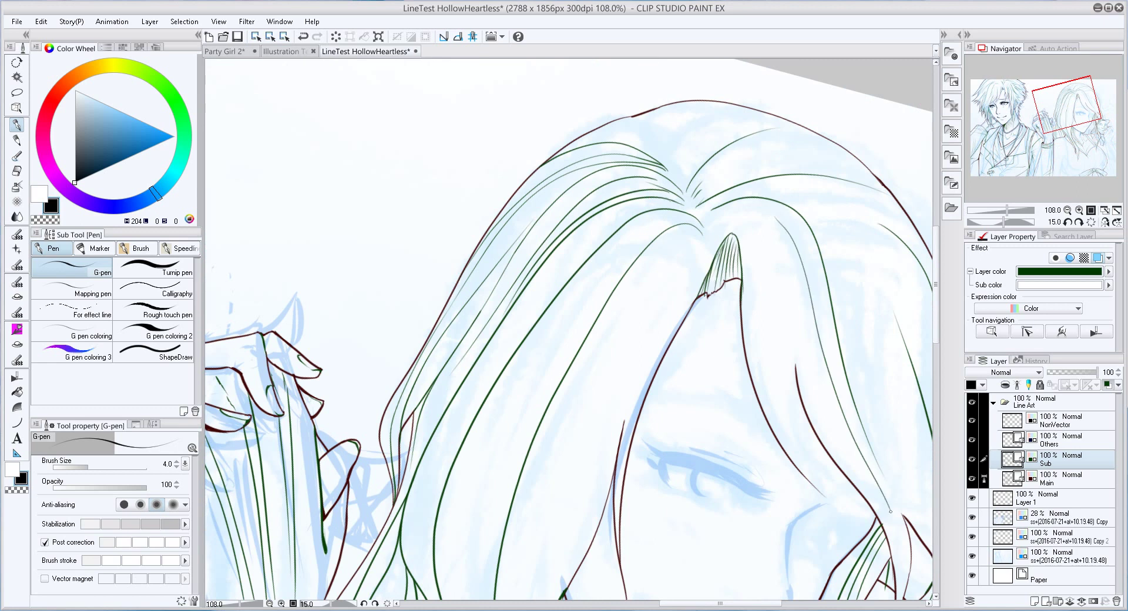
Ink the loose fringe strands over the face on the Main layer and extend them toward the parting on the Sub layer
left_click_drag(900, 512, 597, 313)
left_click_drag(596, 411, 640, 502)
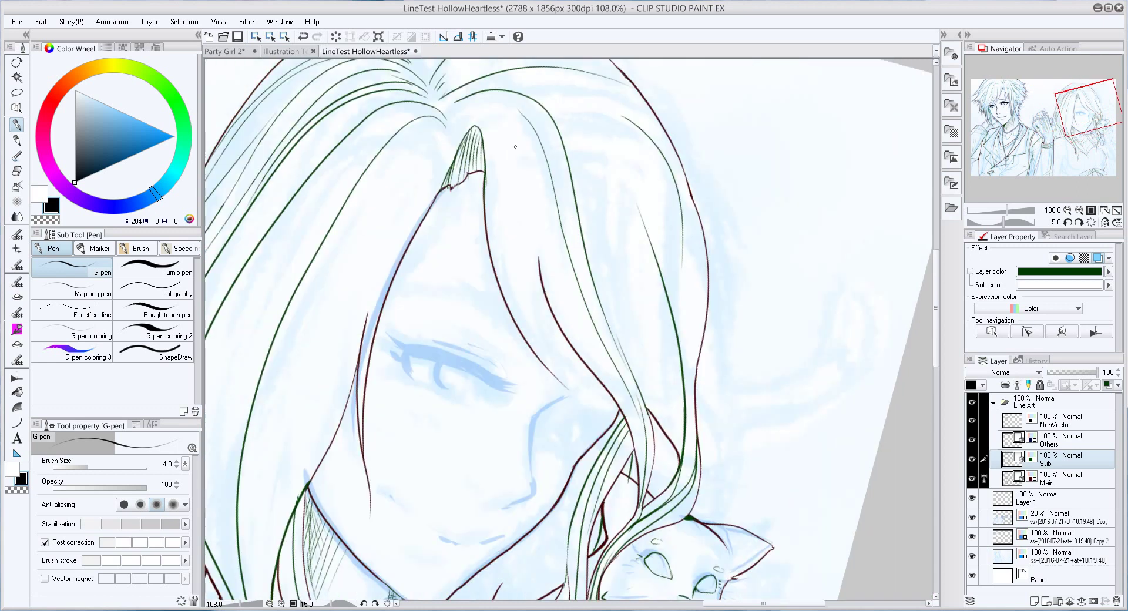
key("alt+bracketleft")
left_click_drag(514, 238, 554, 373)
left_click_drag(540, 259, 595, 382)
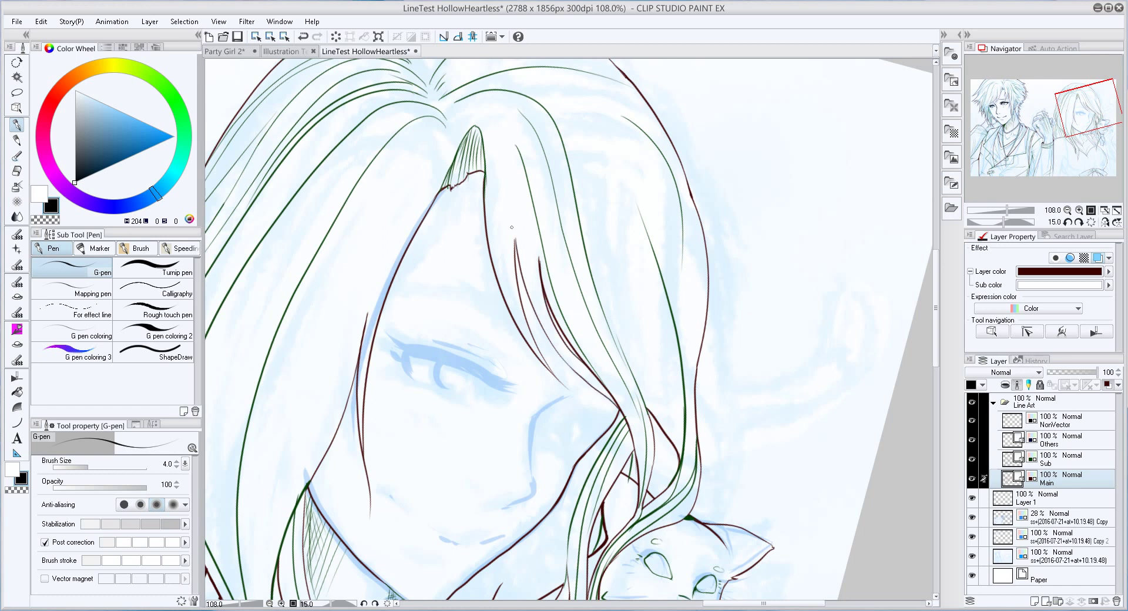
key("alt+bracketright")
left_click_drag(486, 106, 517, 226)
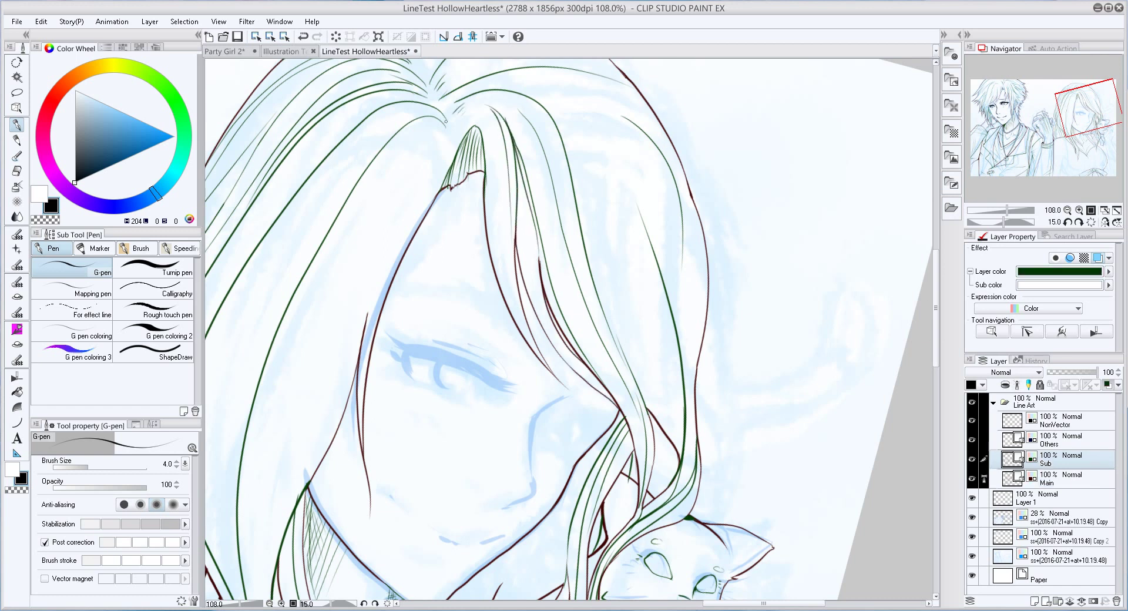
Fill the long hair beside the face with finer strand lines on the Sub layer using a 3.0 brush size
key("bracketleft")
key("minus")
key("minus")
key("minus")
key("minus")
scroll(569, 332, "down", 6)
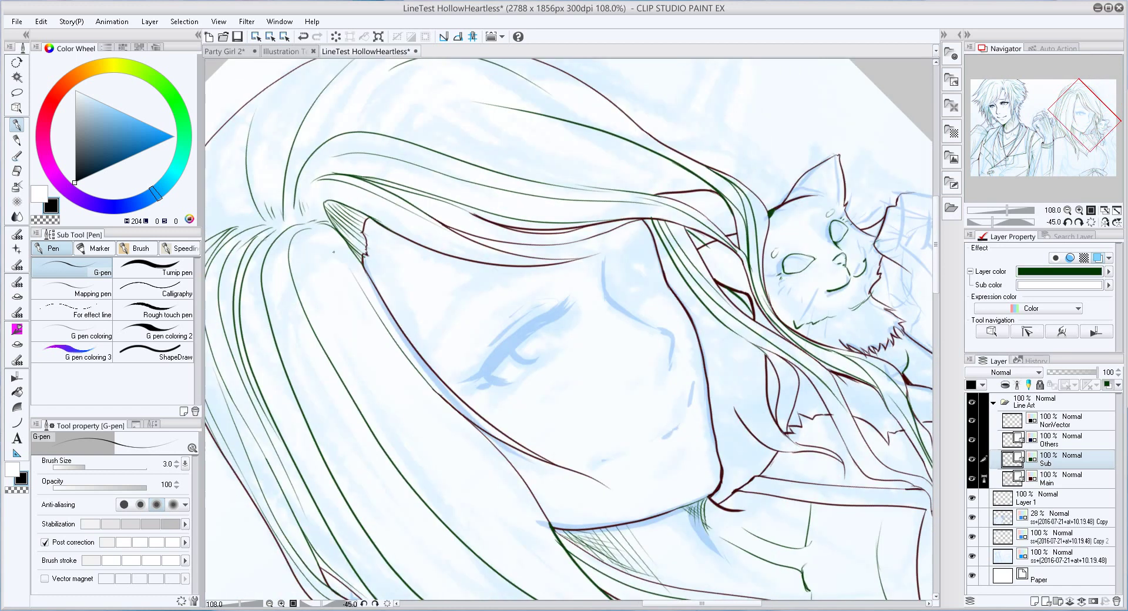
scroll(794, 502, "up", 6)
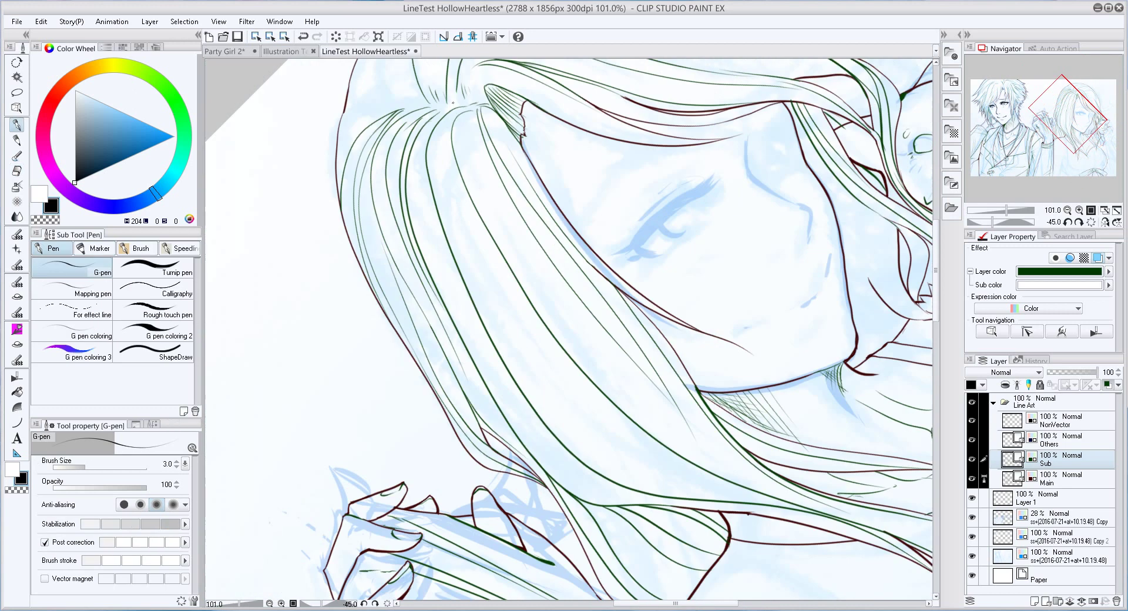
key("e")
key("p")
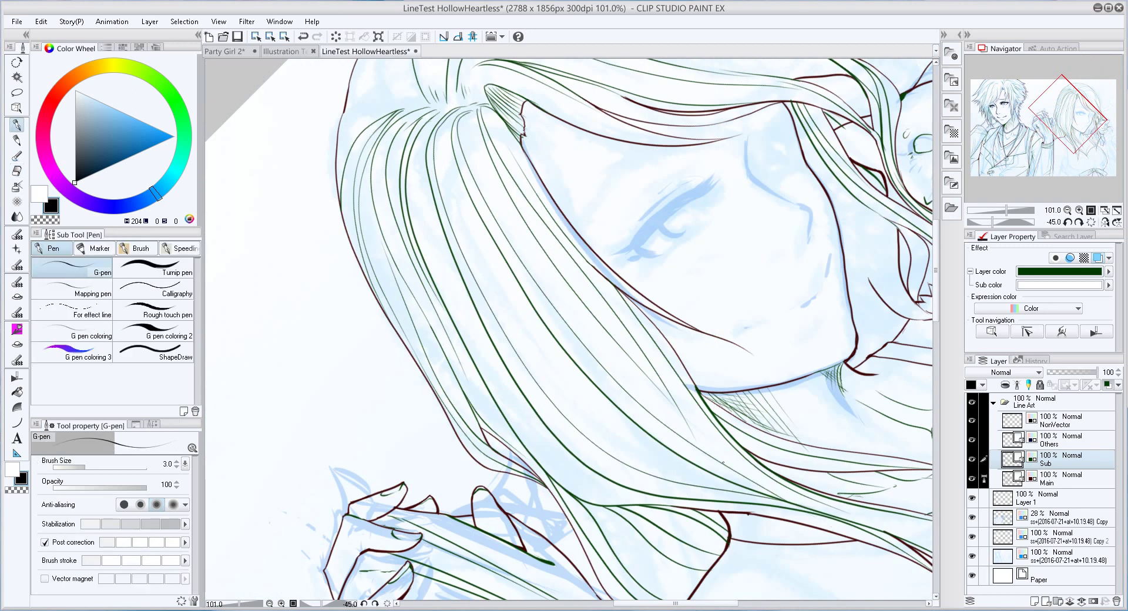
left_click_drag(824, 511, 674, 511)
Ink strands radiating from the parting across the crown and erase the ends that overshoot the head outline
scroll(674, 301, "up", 2)
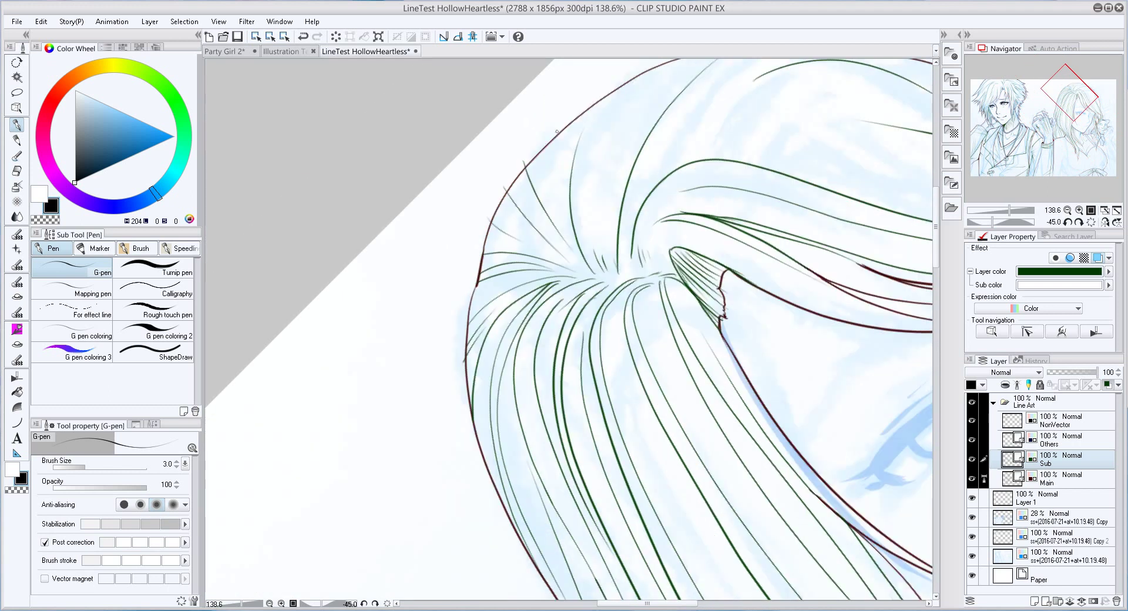
key("e")
key("p")
scroll(637, 160, "up", 2)
key("e")
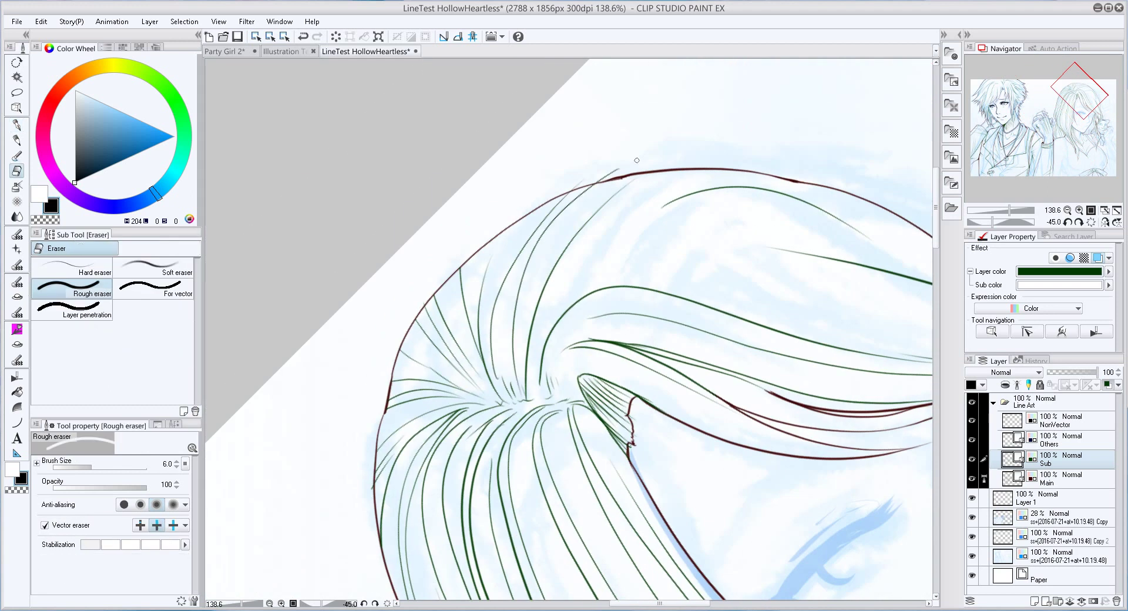
key("p")
key("e")
scroll(637, 160, "down", 1)
key("p")
Reset the canvas rotation and ink more flowing strands through the hair on the cat's side of the head
key("ctrl+@")
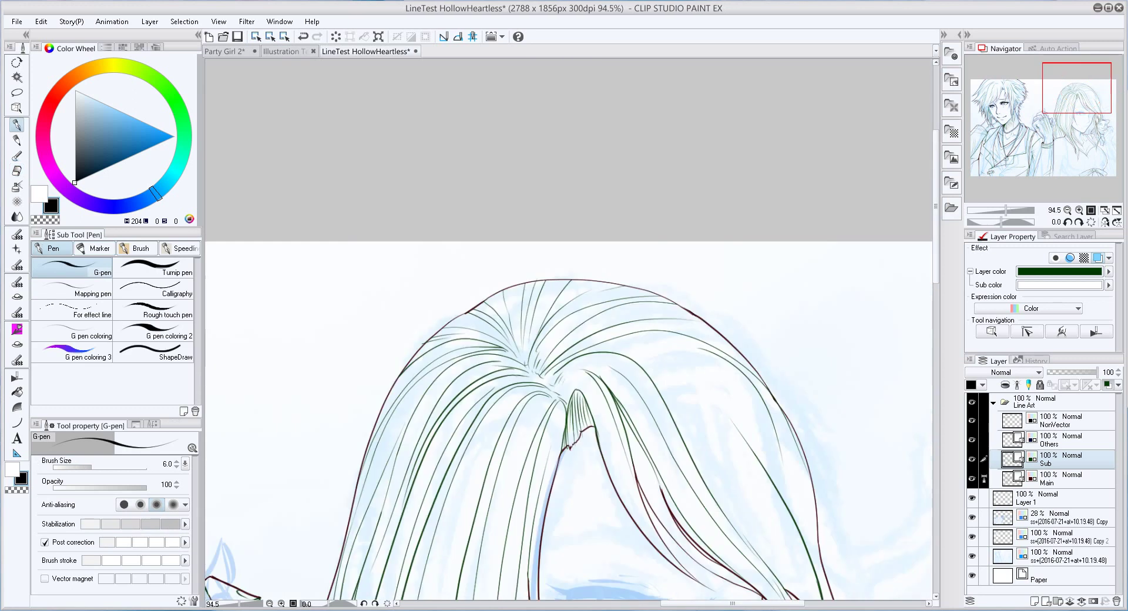
scroll(698, 533, "up", 2)
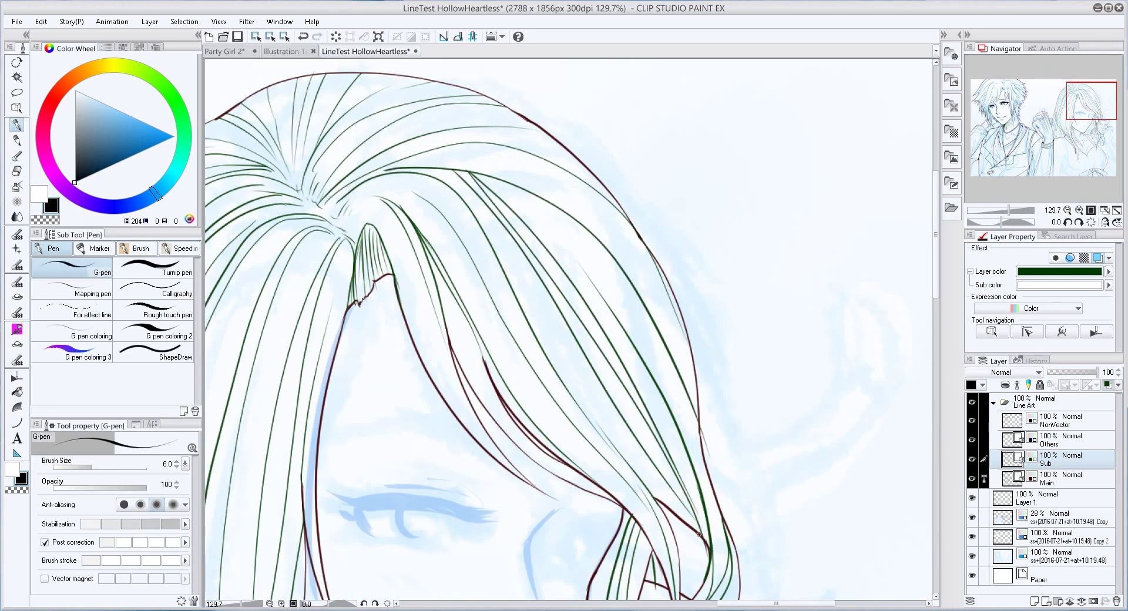
scroll(699, 533, "down", 3)
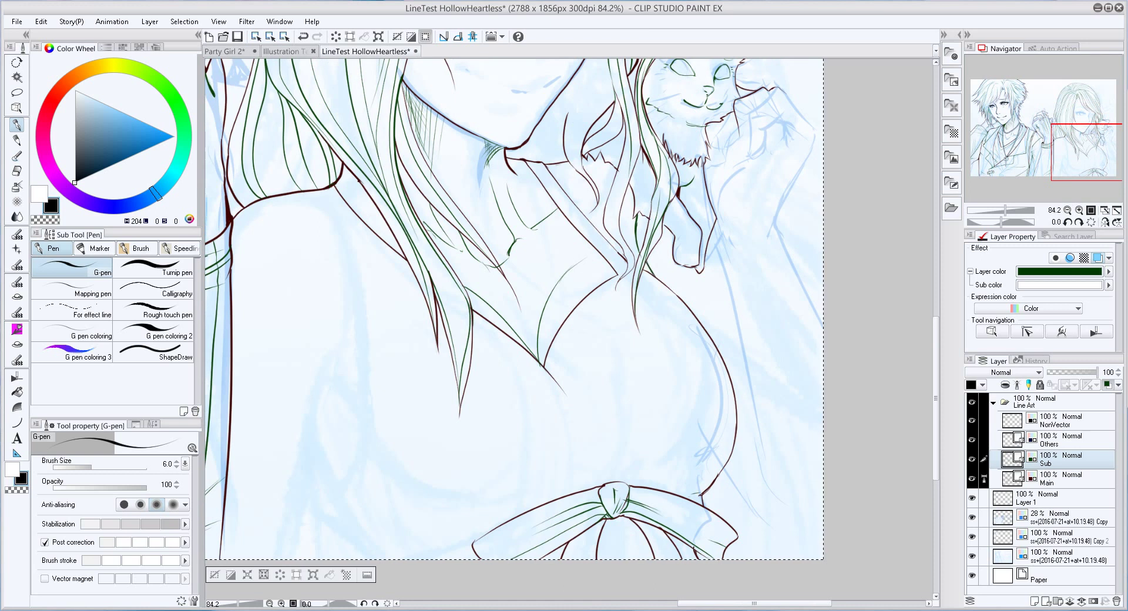
Fill the jagged edge behind the hair curl beside the neck with solid shadow on the Main layer
left_click_drag(605, 159, 754, 523)
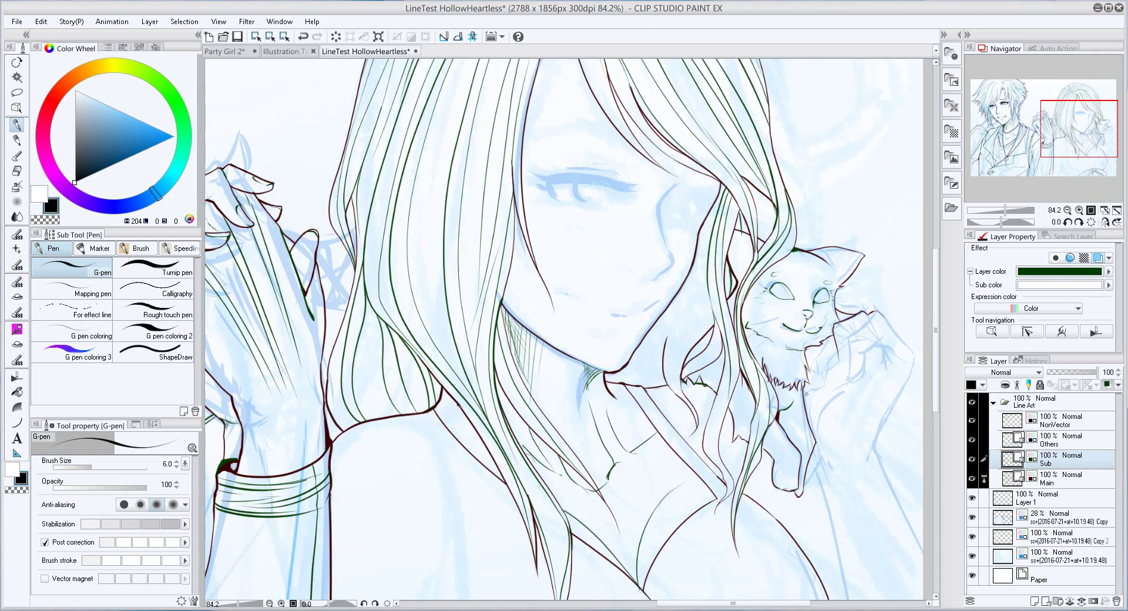
scroll(710, 364, "up", 3)
key("e")
key("alt+bracketleft")
left_click_drag(696, 348, 696, 375)
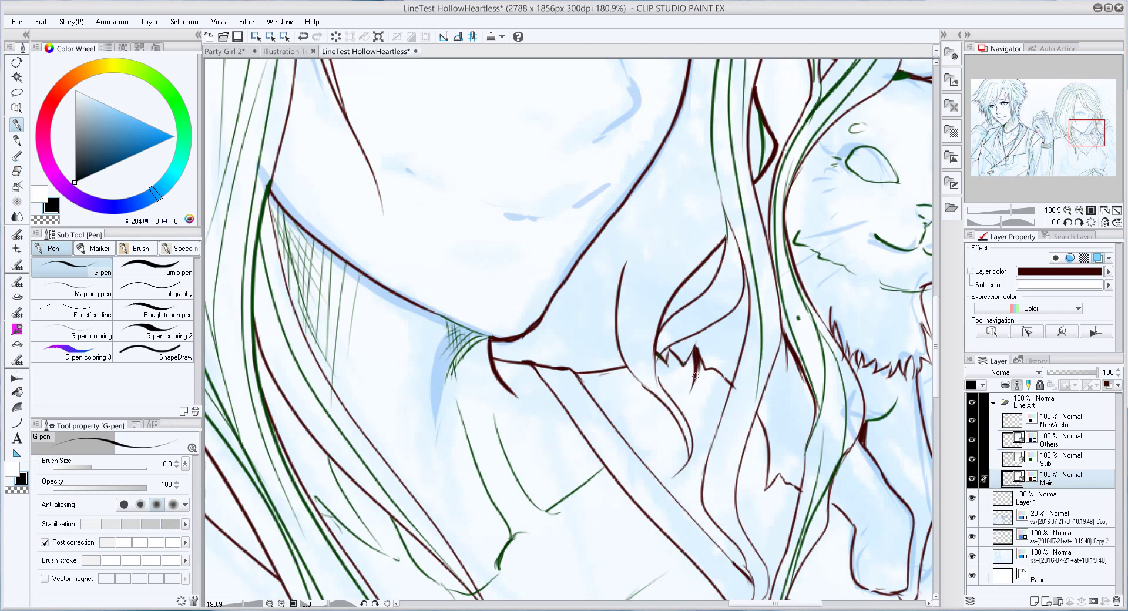
scroll(534, 268, "up", 1)
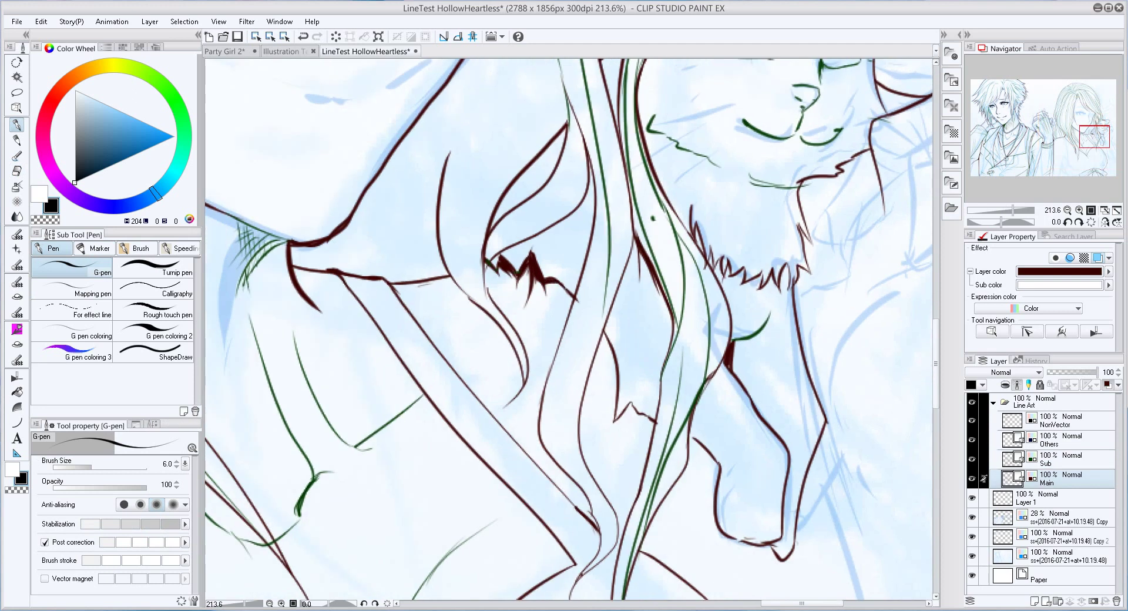
Redraw the chest contour below the cat on the Main layer and erase the overlapping line
key("alt+bracketright")
scroll(569, 329, "down", 4)
scroll(569, 329, "down", 2)
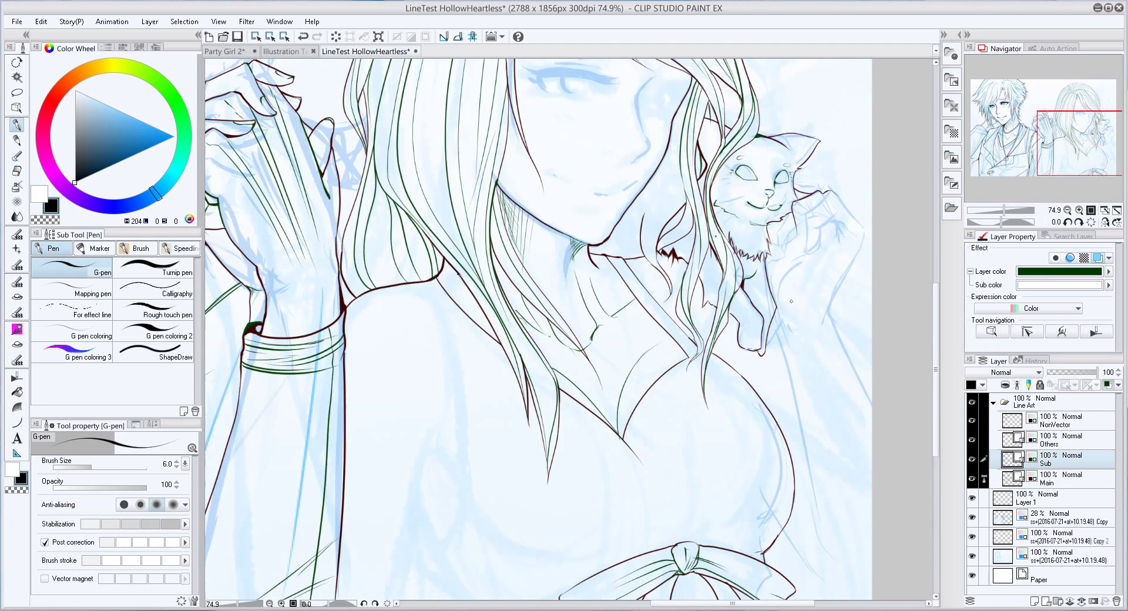
scroll(568, 329, "up", 1)
key("alt+bracketleft")
key("e")
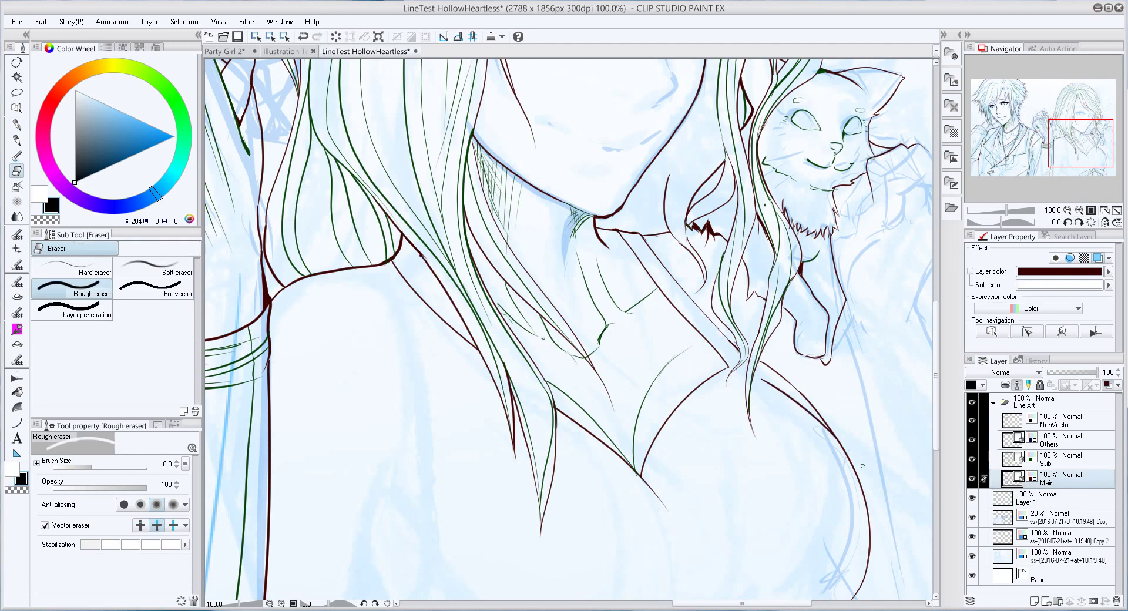
Add solid shadows around the hair tips near the cat on the Sub layer and start the hand's outline on Main
key("p")
key("alt+bracketright")
left_click_drag(771, 370, 767, 344)
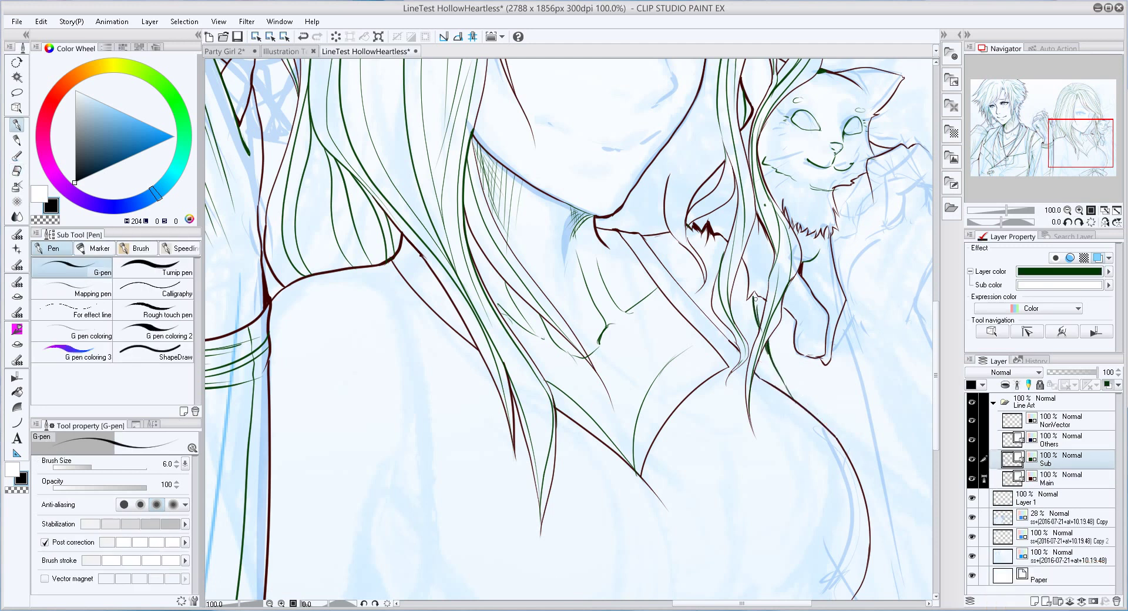
key("alt+bracketleft")
scroll(755, 292, "down", 2)
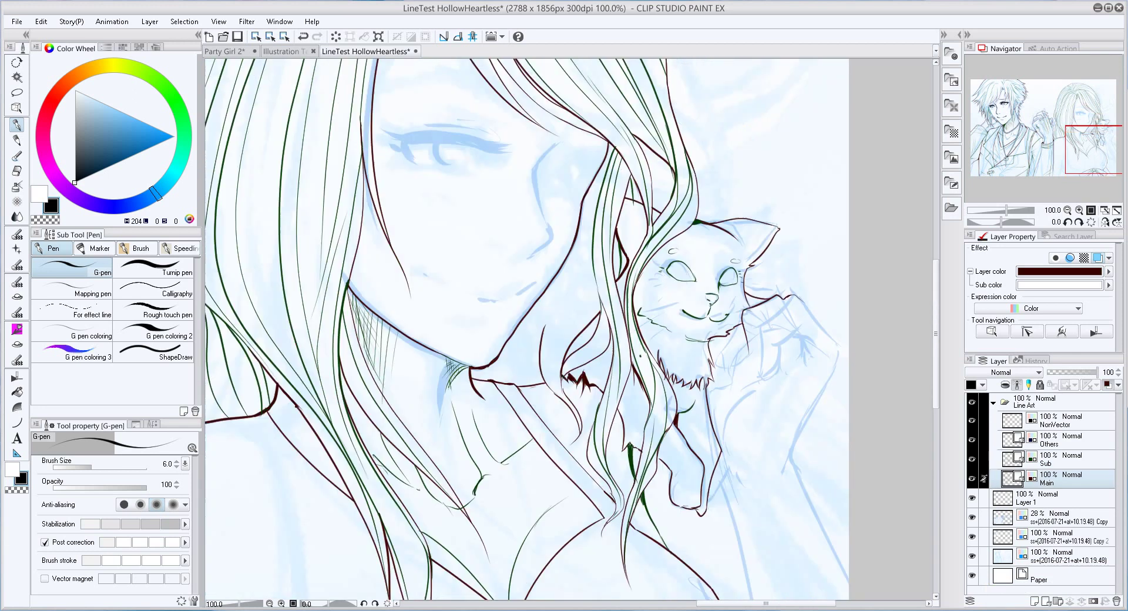
Lasso the raised arm on the 28% sketch layer, reposition it, clear the selection and return to the Main layer
scroll(754, 292, "down", 2)
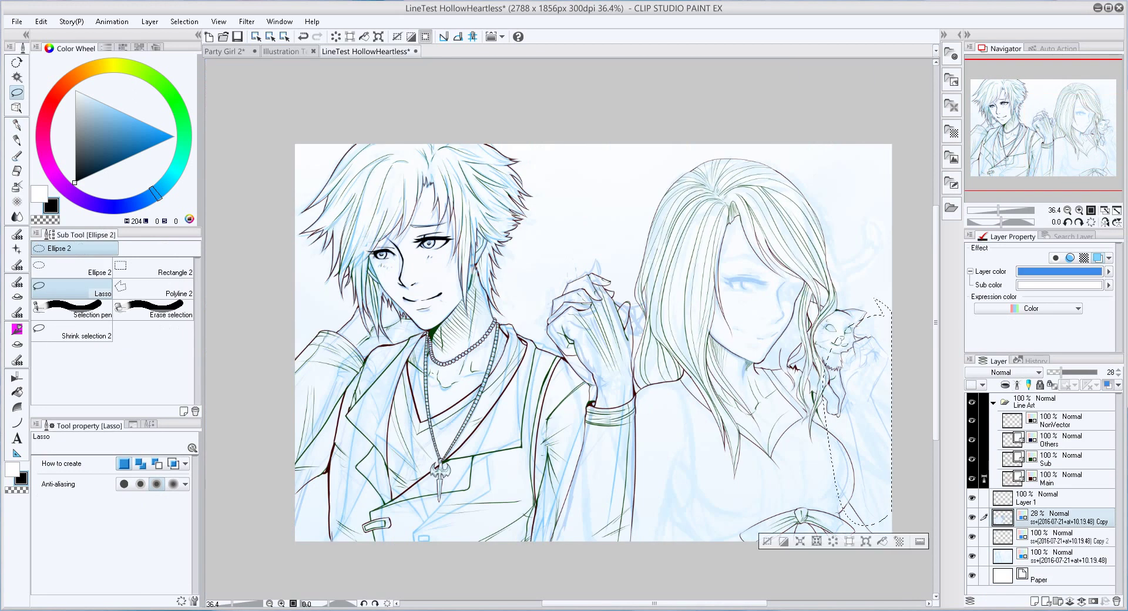
key("Return")
scroll(870, 370, "up", 3)
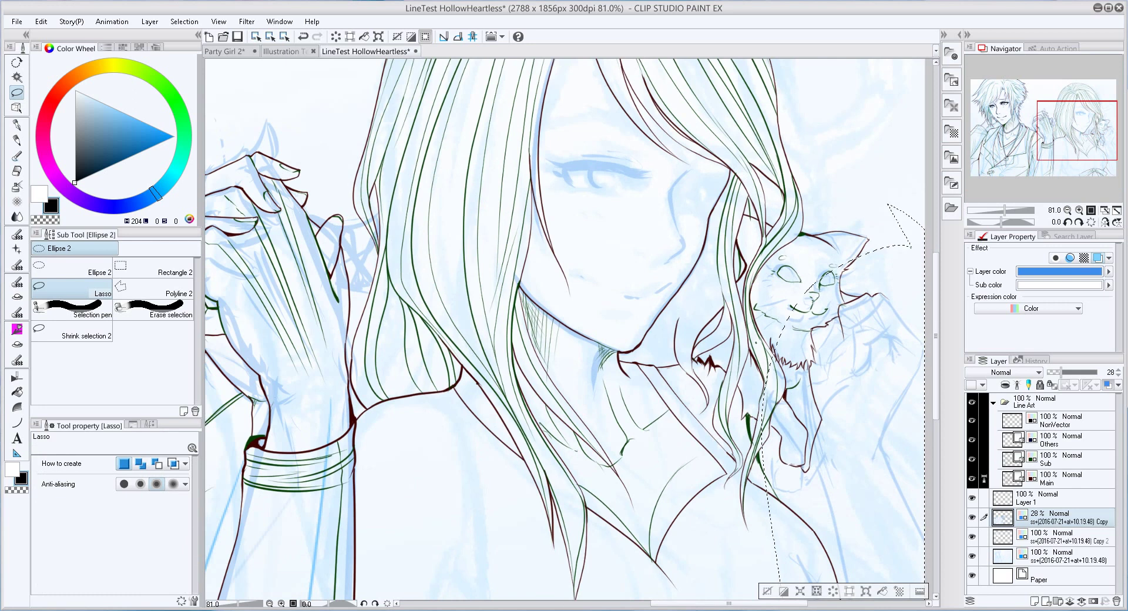
key("alt+bracketright")
key("alt+bracketright")
key("e")
key("ctrl+d")
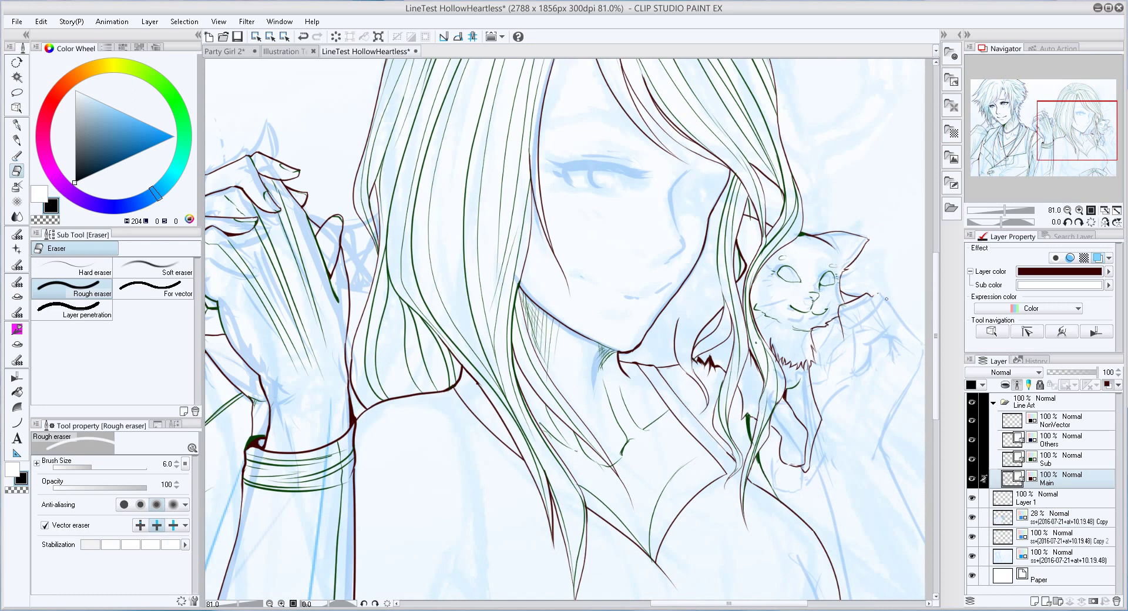
Ink the outer contour of the raised hand and wrist beside the cat on the Main layer, erasing overlaps and closing the fingertip
key("p")
scroll(887, 299, "up", 4)
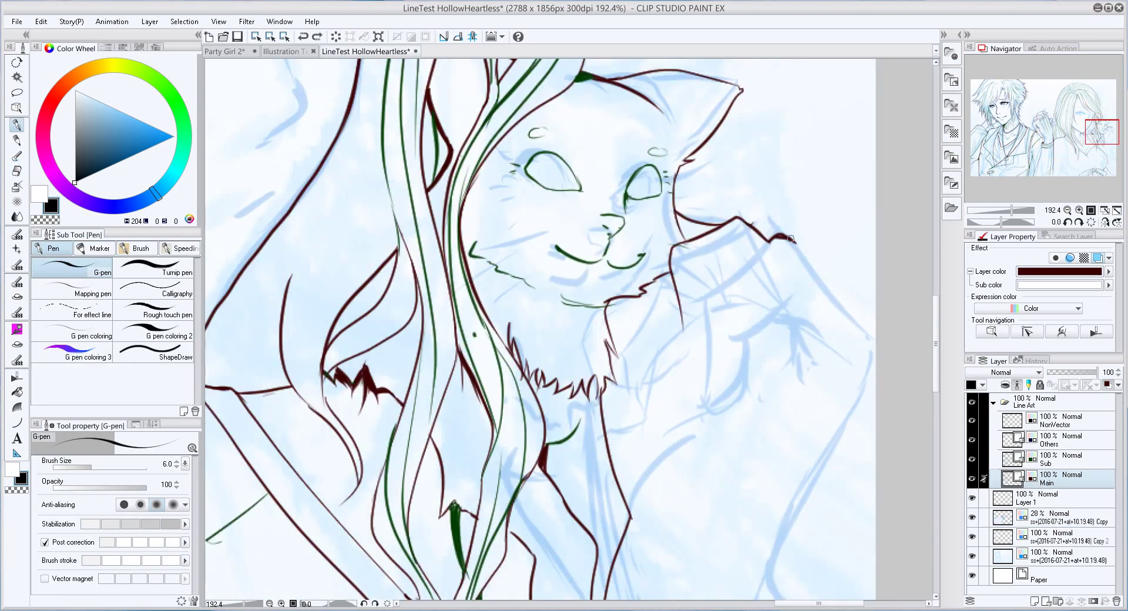
mouse_move(790, 239)
left_mouse_down()
mouse_move(846, 467)
mouse_move(828, 596)
left_mouse_up()
left_click_drag(675, 500, 676, 306)
key("e")
mouse_move(675, 118)
left_mouse_down()
mouse_move(662, 300)
mouse_move(665, 262)
mouse_move(640, 308)
left_mouse_up()
key("p")
key("alt+bracketright")
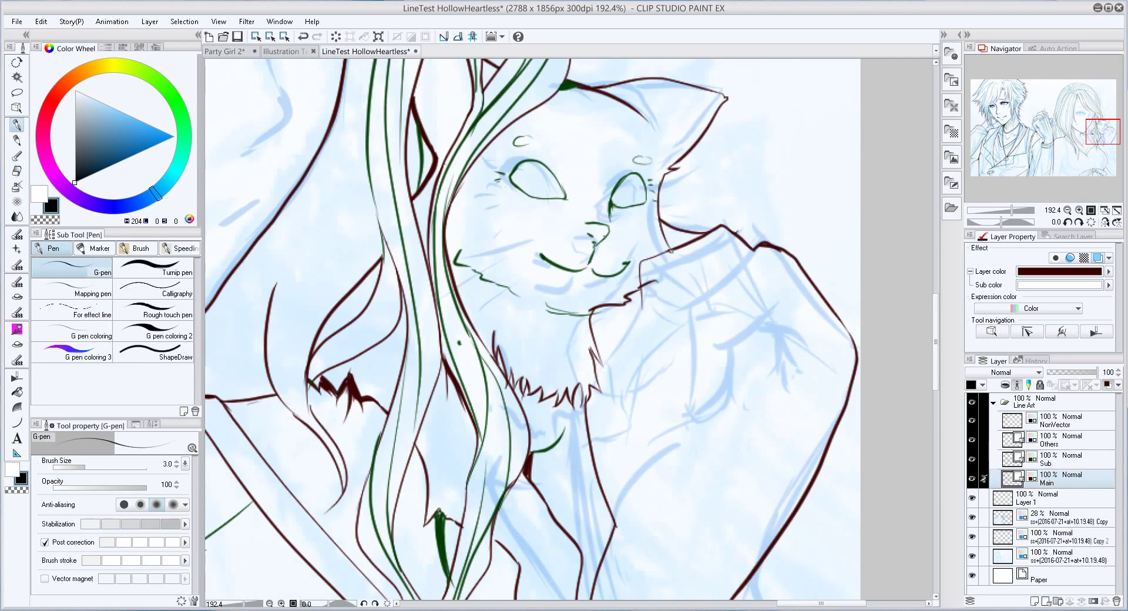
left_click_drag(645, 263, 674, 249)
key("e")
key("p")
Ink the curled fingers and the folds between them on the Sub layer with the size 3 G-pen
key("alt+bracketleft")
key("alt+bracketleft")
key("alt+bracketright")
key("alt+bracketright")
left_click_drag(640, 292, 657, 398)
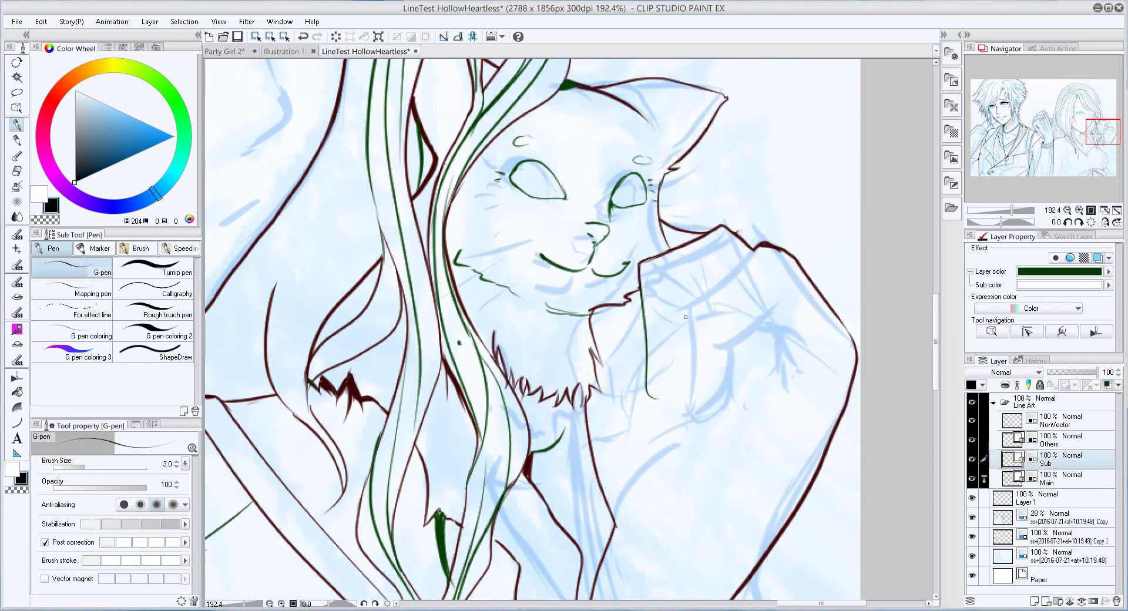
mouse_move(755, 256)
left_mouse_down()
mouse_move(668, 393)
mouse_move(700, 303)
mouse_move(689, 312)
mouse_move(684, 394)
left_mouse_up()
key("ctrl+z")
key("ctrl+z")
key("ctrl+z")
left_click_drag(692, 303, 669, 380)
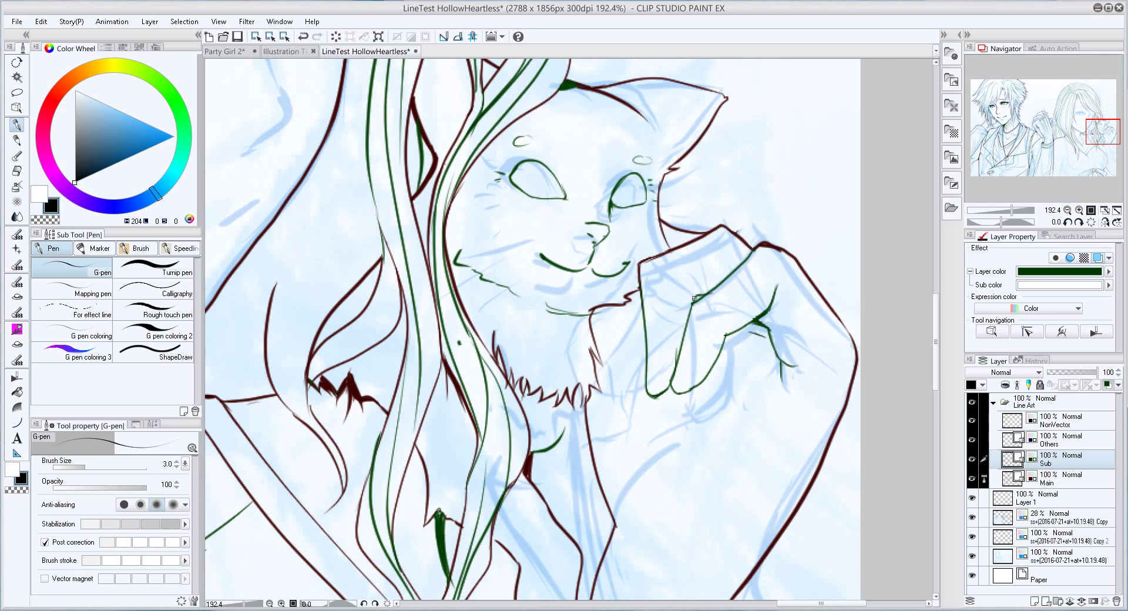
Refine the finger separations and add the palm curve of the raised hand on the Sub layer
left_click_drag(692, 290, 687, 306)
left_click_drag(638, 343, 650, 82)
left_click_drag(734, 273, 652, 419)
key("ctrl+z")
mouse_move(754, 254)
left_mouse_down()
mouse_move(652, 404)
mouse_move(696, 249)
left_mouse_up()
Ink the raised forearm's inner lines on the Sub layer and its outer edge on the Main layer
scroll(697, 249, "down", 4)
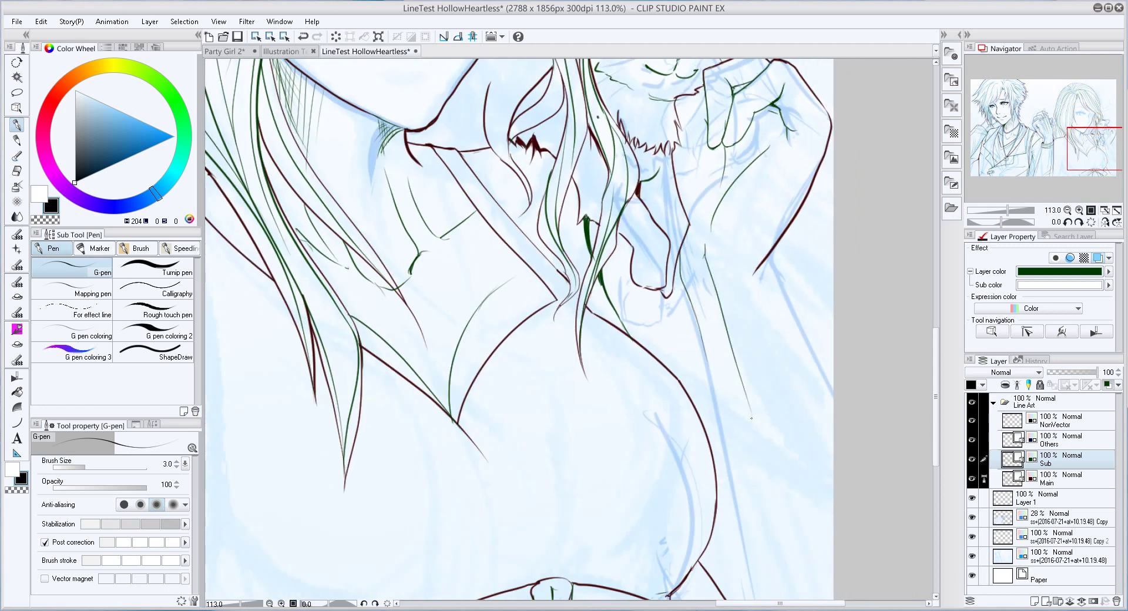
key("alt+[")
left_click_drag(781, 240, 782, 286)
key("alt+]")
left_click_drag(809, 212, 797, 421)
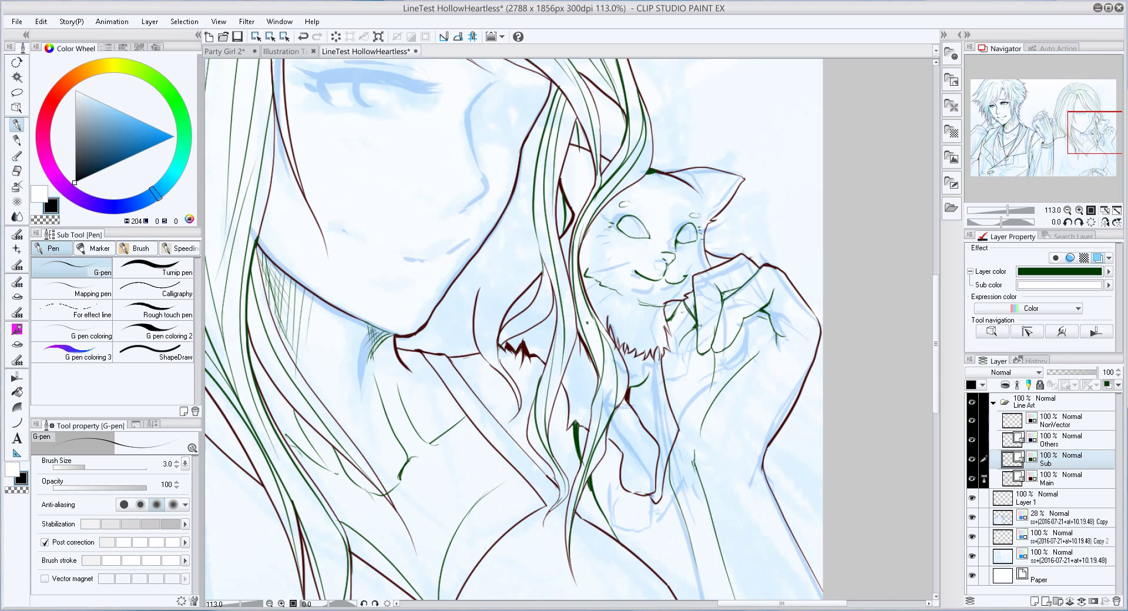
Add small detail strokes around the fingers and palm next to the cat on the Sub layer
left_click(700, 325, "alt")
scroll(657, 281, "up", 10)
mouse_move(753, 346)
left_mouse_down()
mouse_move(787, 406)
mouse_move(695, 413)
mouse_move(764, 328)
left_mouse_up()
scroll(566, 332, "down", 8)
scroll(785, 376, "down", 4)
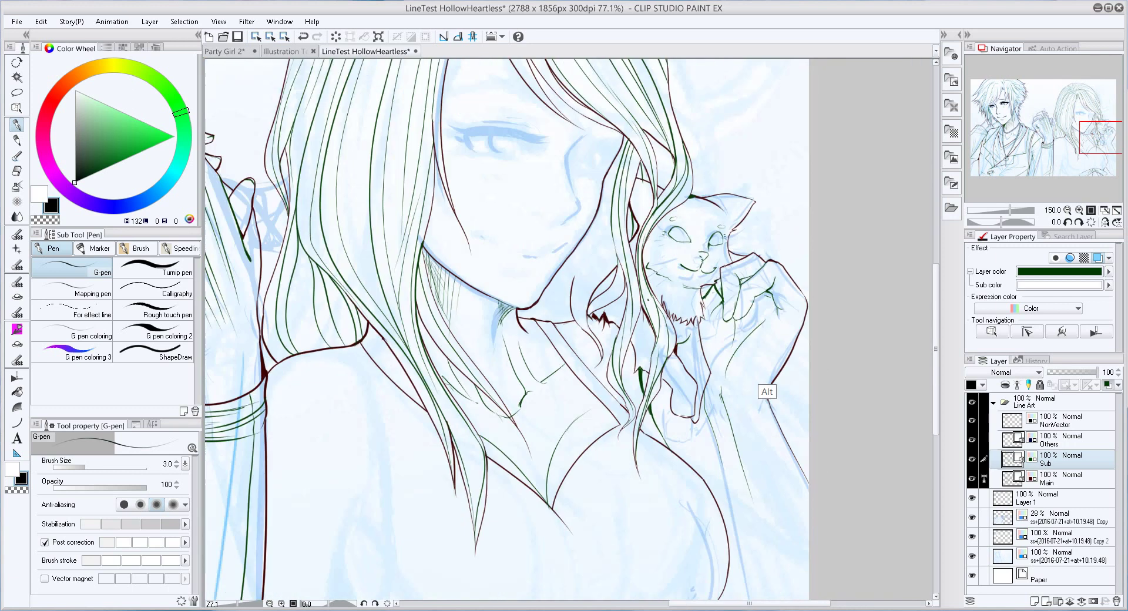
Thicken the lower end of the forearm line beside the torso on the Sub layer and tidy it with the eraser
scroll(642, 211, "up", 3)
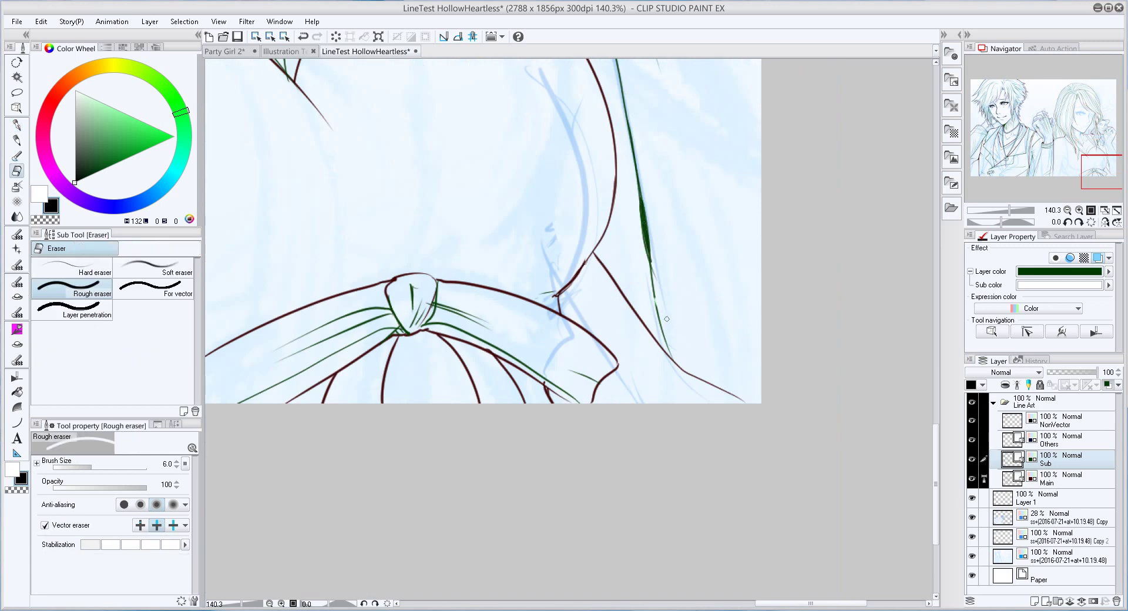
scroll(642, 211, "down", 5)
scroll(757, 392, "down", 2)
key("e")
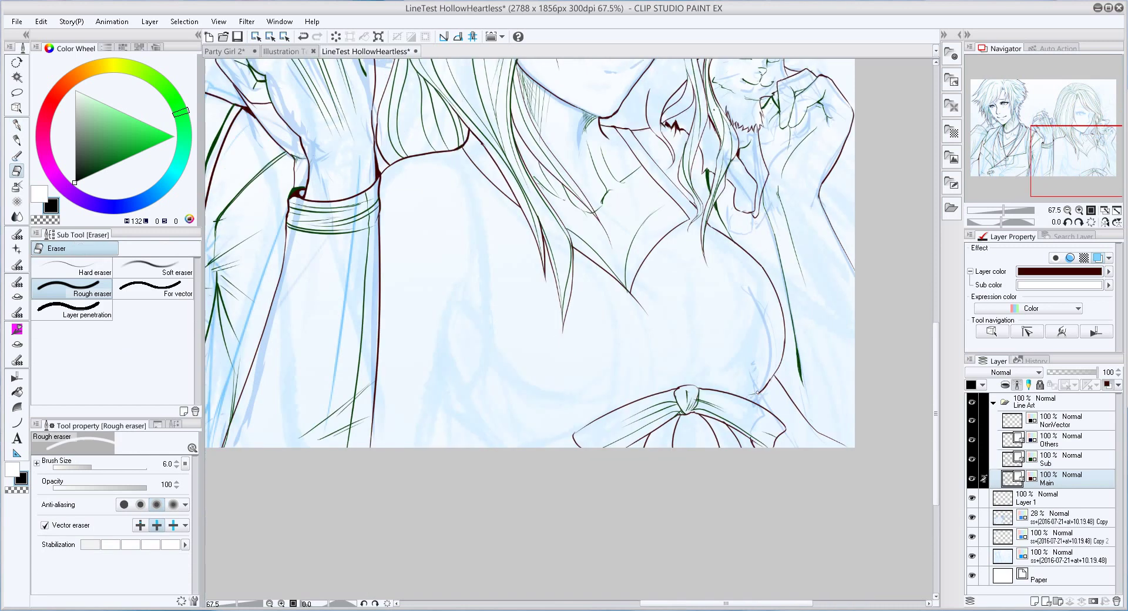
Redraw the torso's outer side contour down to the bow on the Main layer, erasing the overlapping lines
key("p")
scroll(784, 378, "up", 5)
key("e")
key("p")
key("e")
key("p")
scroll(761, 407, "down", 3)
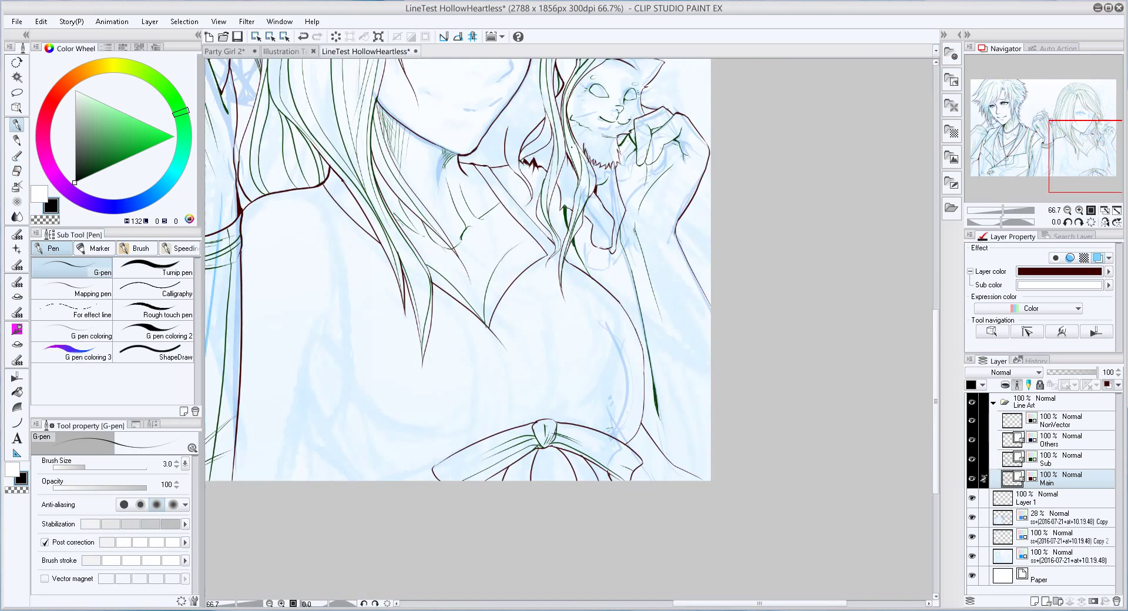
scroll(608, 336, "up", 4)
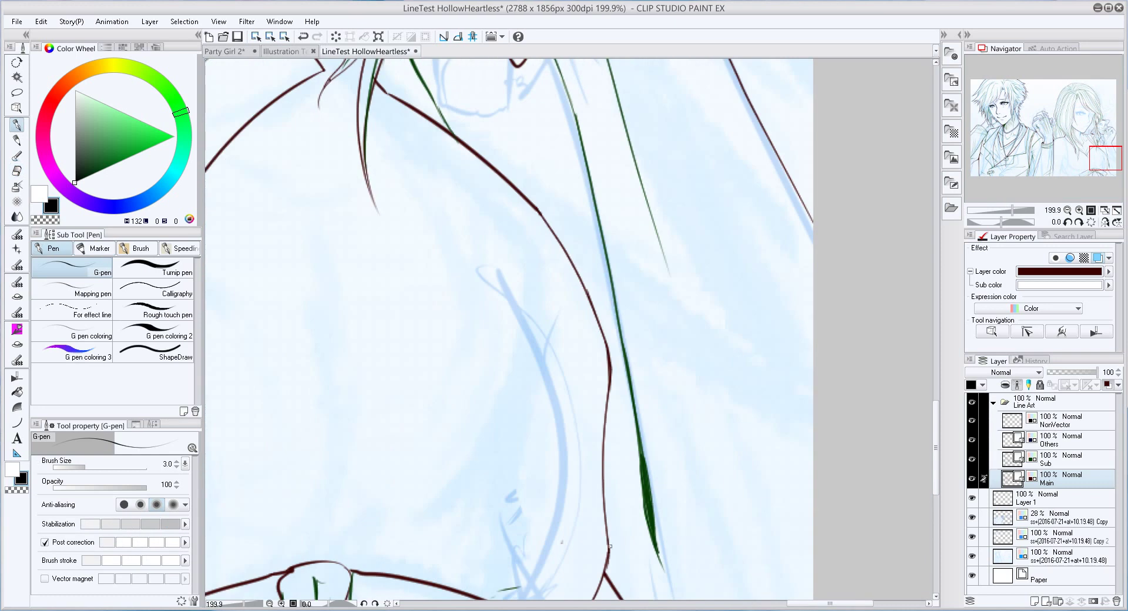
scroll(763, 370, "down", 5)
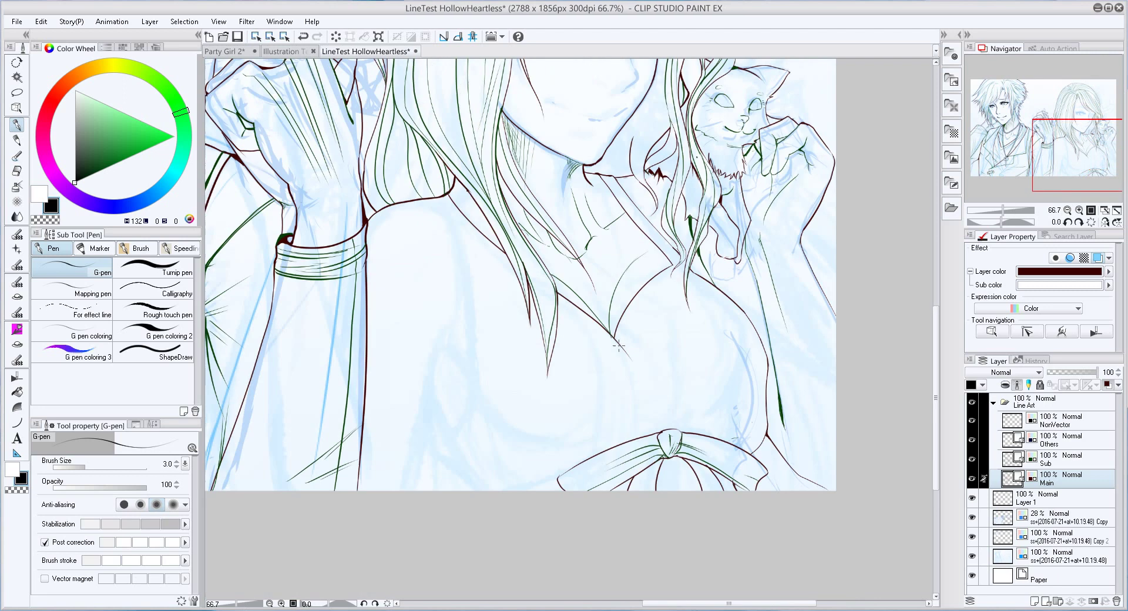
Set the G-pen size to 7 and ink the lower edge line of the other arm on the Main layer
key("alt+bracketright")
scroll(448, 435, "down", 1)
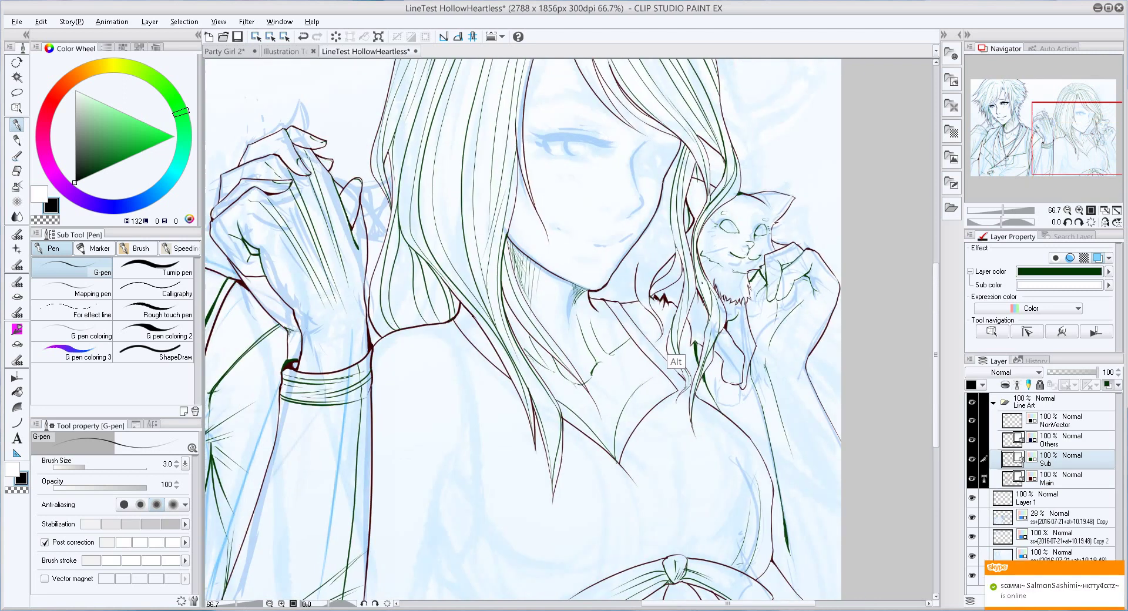
scroll(447, 434, "up", 1)
key("alt+bracketleft")
key("bracketright")
key("bracketright")
key("bracketright")
key("bracketright")
key("bracketright")
key("alt+bracketright")
scroll(543, 241, "left", 3)
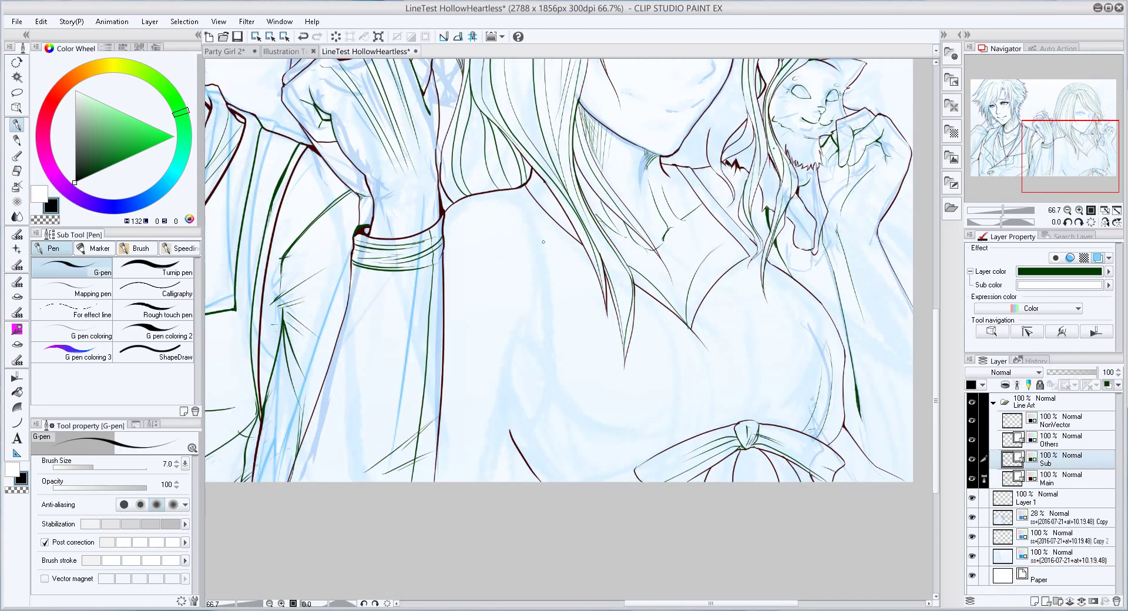
Ink the upper arm's fold and long inner line plus a shoulder crease on the Sub layer
key("ctrl+z")
left_click_drag(495, 253, 540, 289)
mouse_move(522, 285)
left_mouse_down()
mouse_move(532, 306)
mouse_move(517, 419)
left_mouse_up()
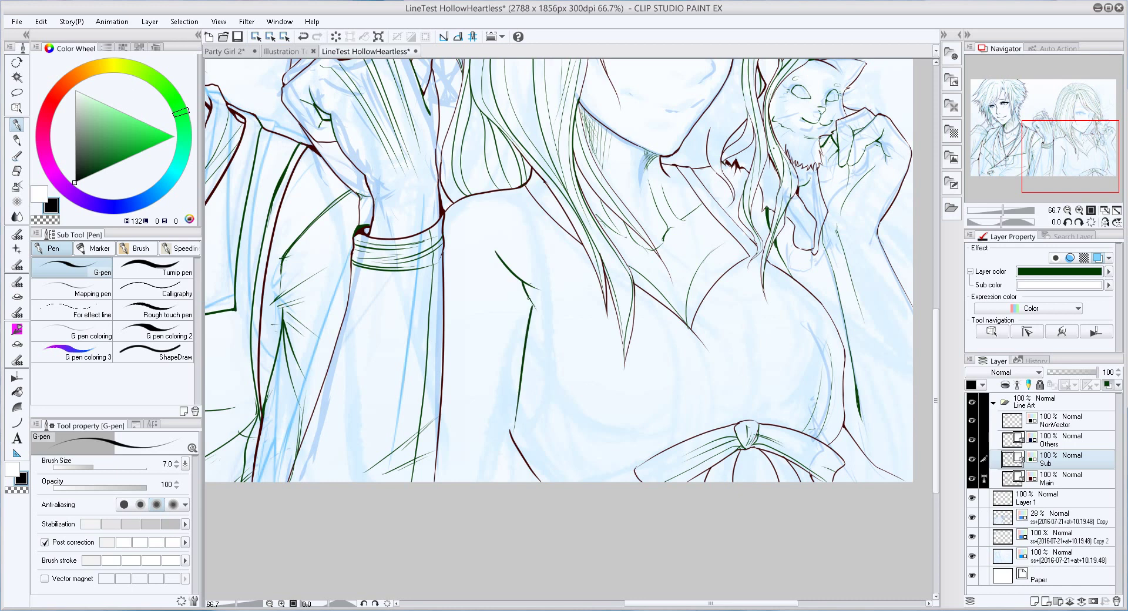
scroll(534, 298, "up", 4)
scroll(555, 294, "left", 2)
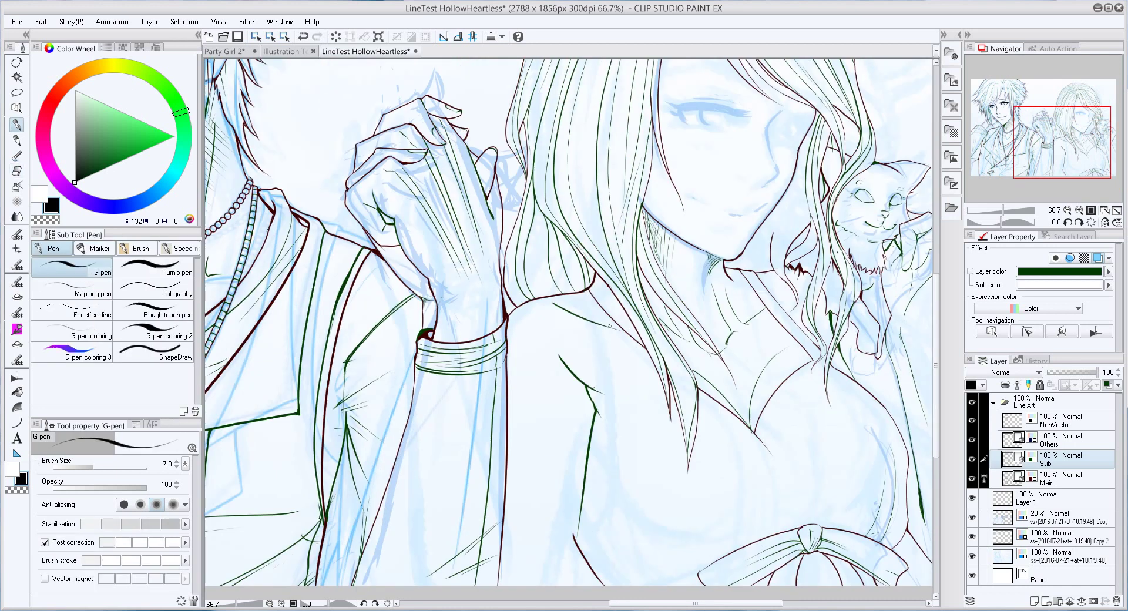
Ink the chest's side contour down to the bow and the lower arm edges on the Main layer
key("alt+bracketleft")
scroll(723, 248, "down", 6)
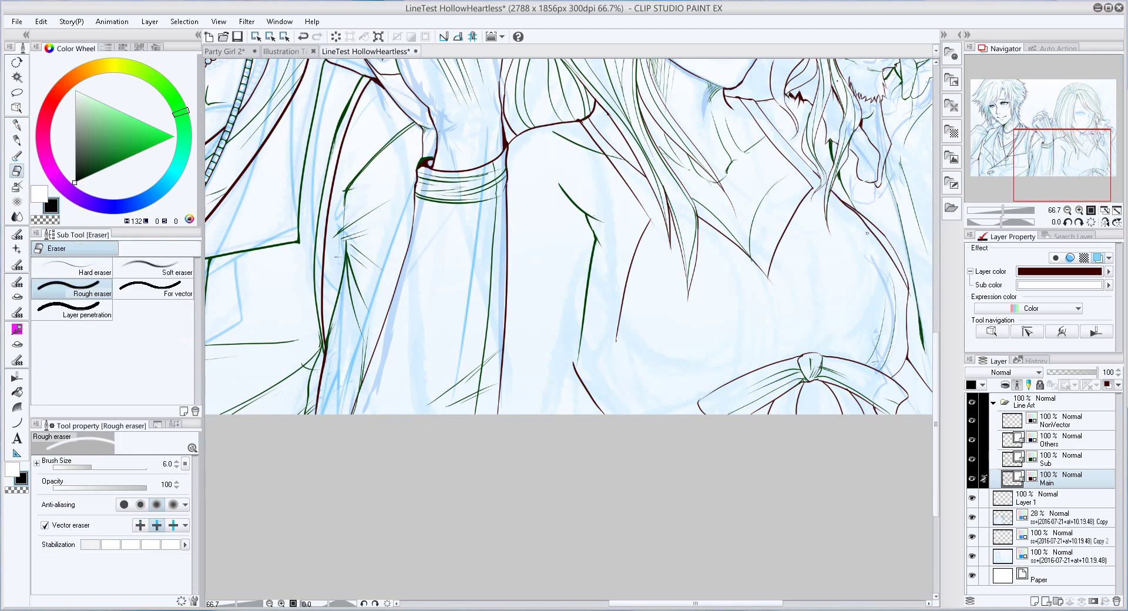
scroll(680, 331, "down", 3)
left_click_drag(620, 228, 661, 317)
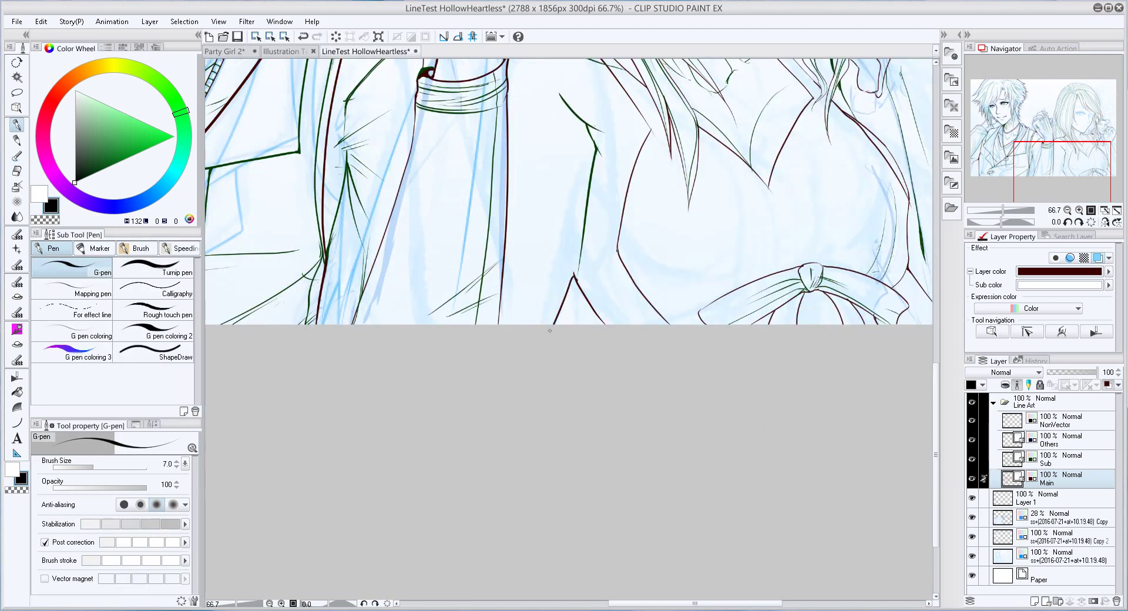
scroll(738, 221, "down", 1)
scroll(663, 211, "up", 2)
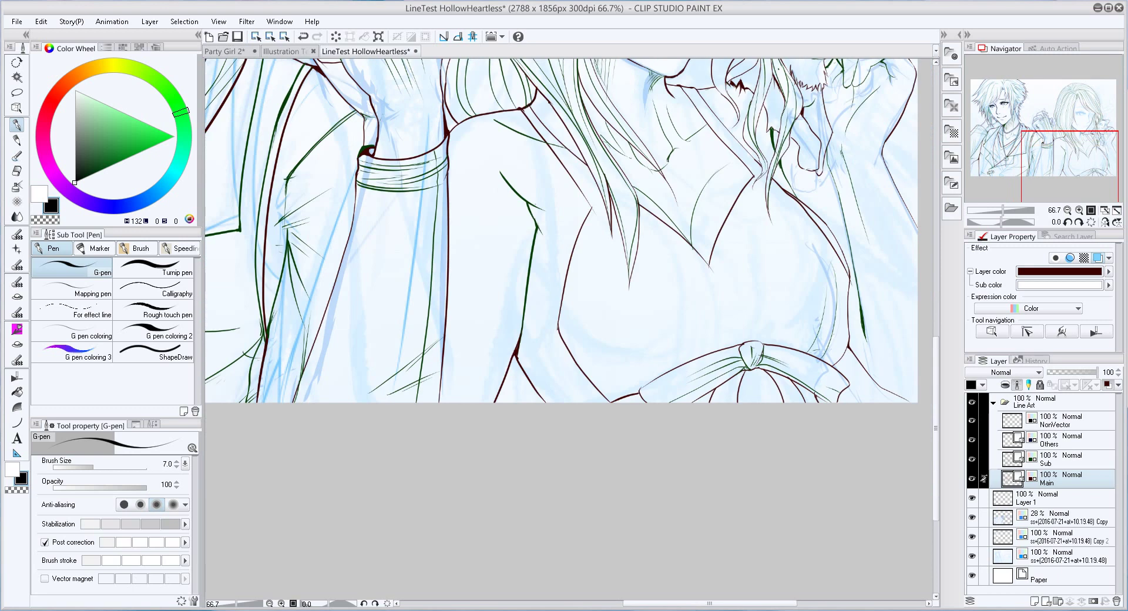
Clean up the overlapping line ends at the neckline's point on the Main and Sub layers
key("e")
key("p")
key("e")
key("alt+bracketright")
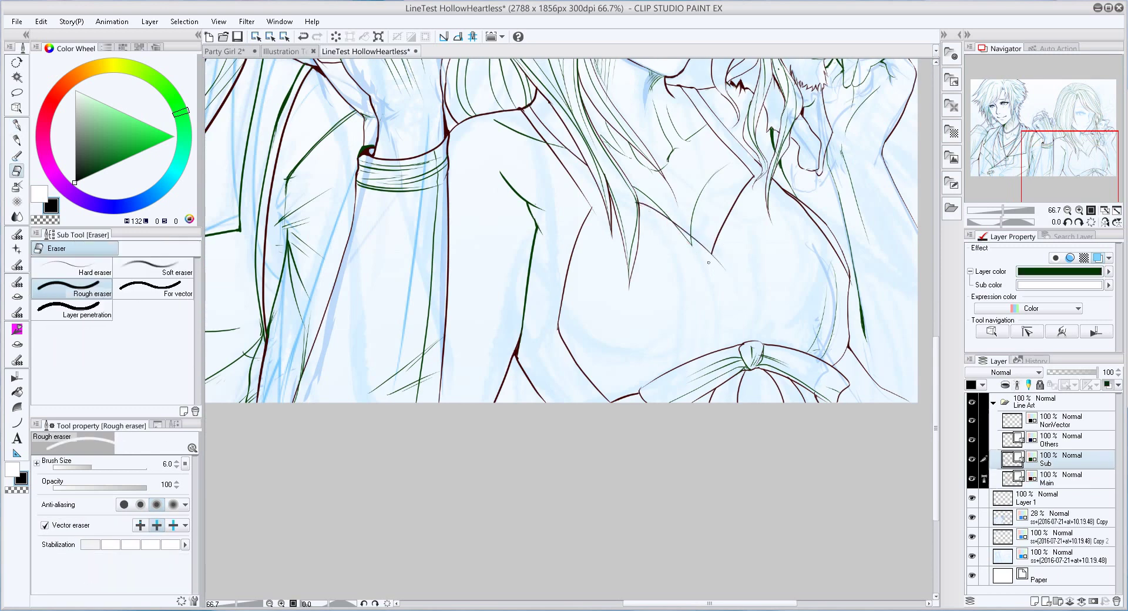
key("p")
key("e")
key("p")
Rework the long line of the upper arm on the Sub layer and adjust the arm edge on Main
scroll(588, 294, "up", 3)
left_click_drag(532, 411, 564, 546)
key("ctrl+z")
key("ctrl+z")
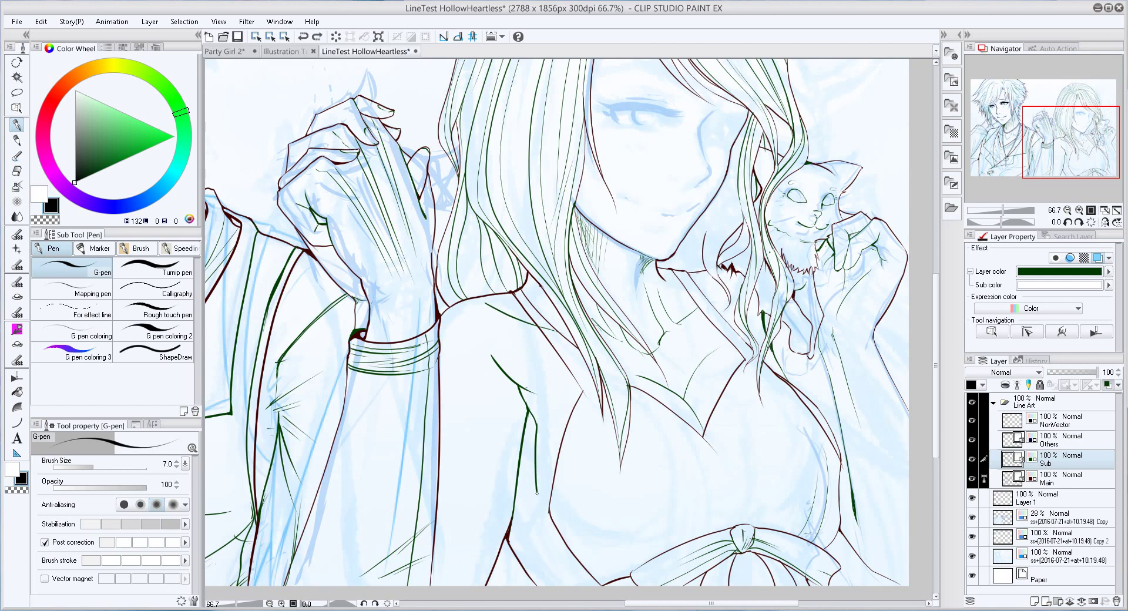
key("alt+bracketleft")
key("e")
key("p")
key("ctrl+0")
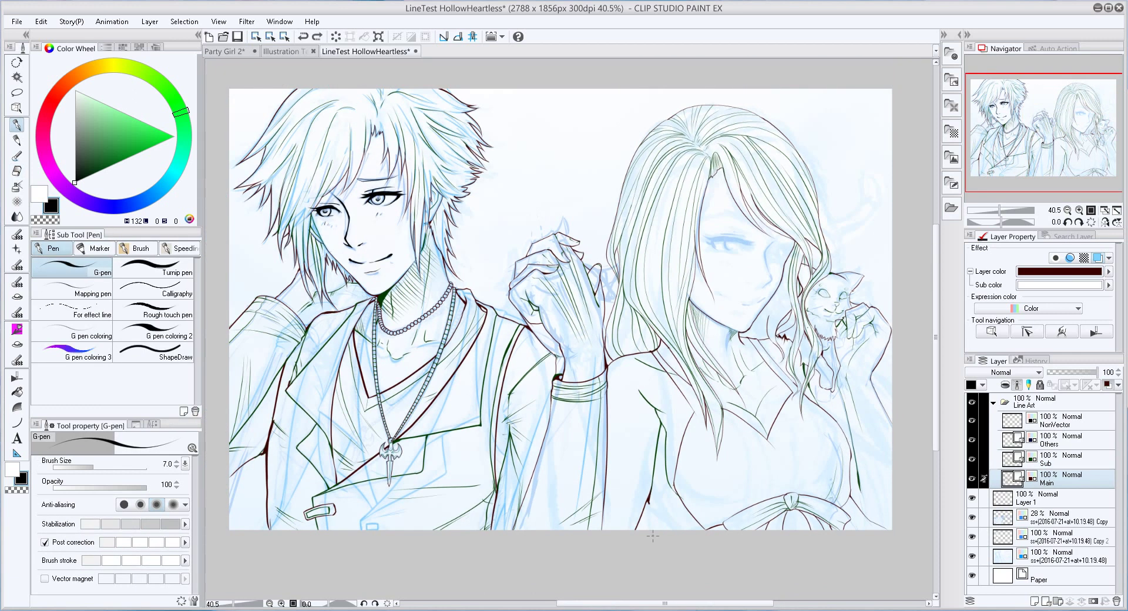
Lasso the upper arm's lines, shift them outward from the torso on the Sub layer and clear the selection
key("m")
left_click_drag(631, 380, 628, 382)
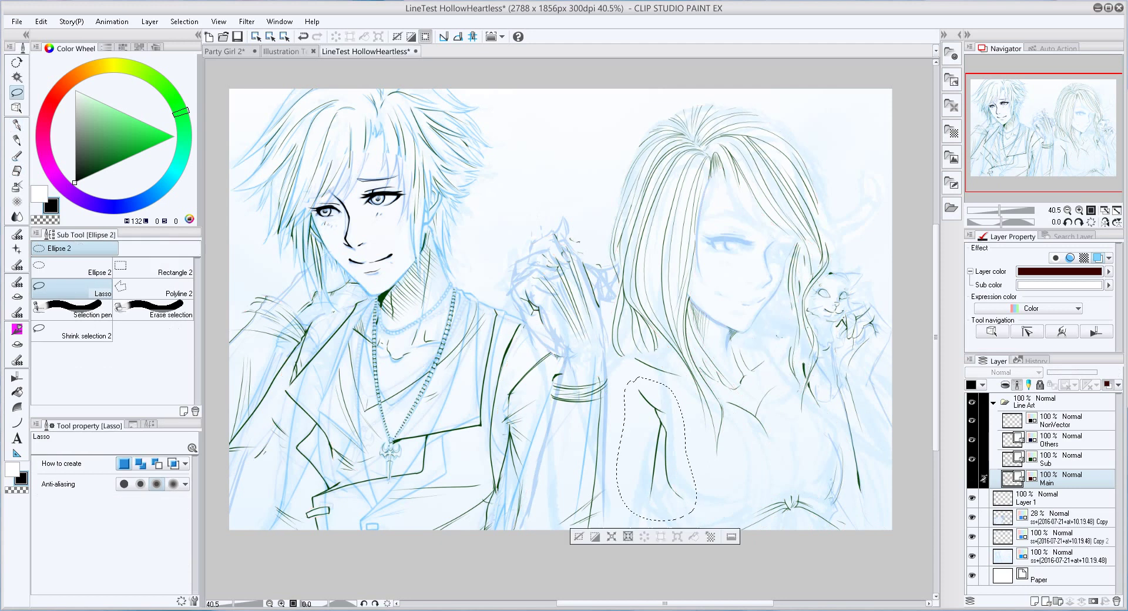
key("alt+bracketright")
key("ctrl+t")
left_click_drag(655, 449, 638, 437)
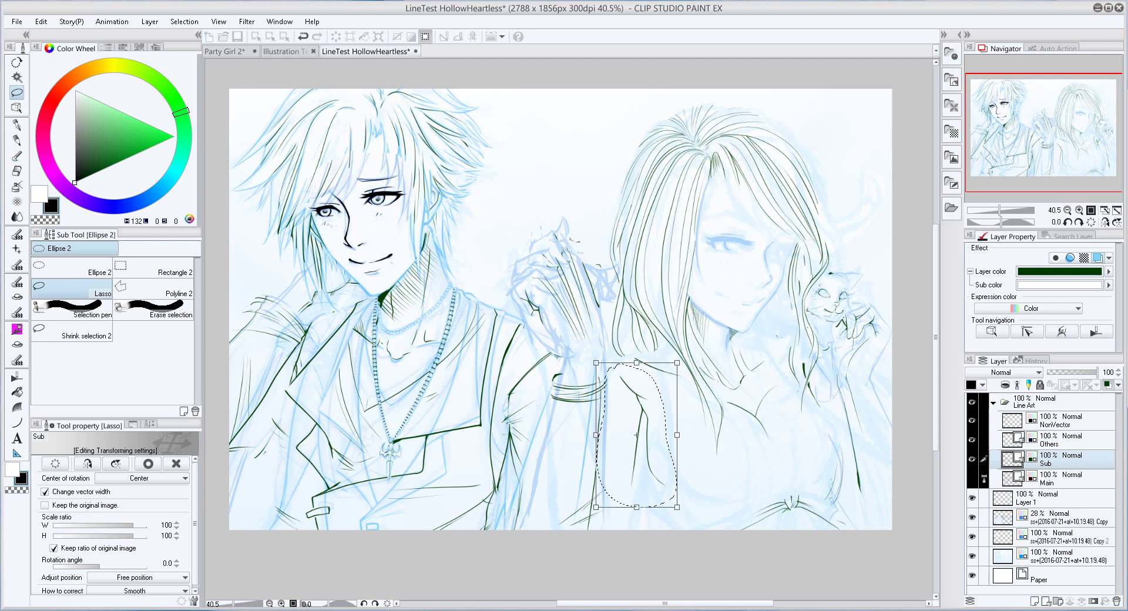
key("Return")
key("ctrl+d")
key("m")
Erase the old arm edge and chest side contour on the Main layer with the size 120 rough eraser
key("alt+bracketleft")
key("e")
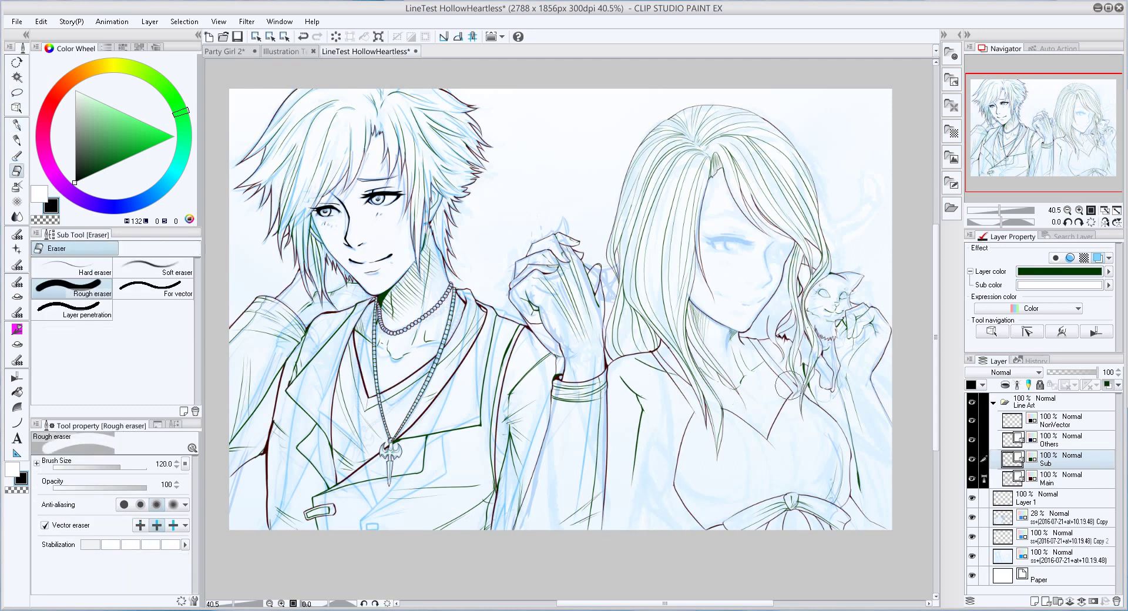
key("alt+bracketleft")
key("alt+bracketright")
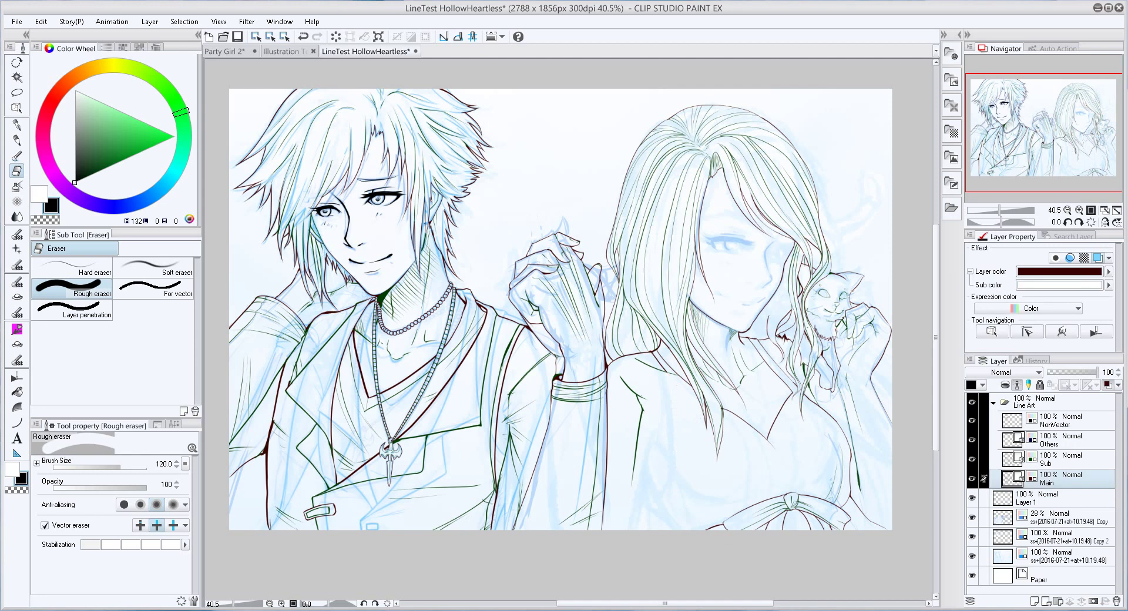
Ink a new arm edge line running to the canvas bottom on the Main layer with the size 7 G-pen
key("p")
scroll(611, 522, "up", 3)
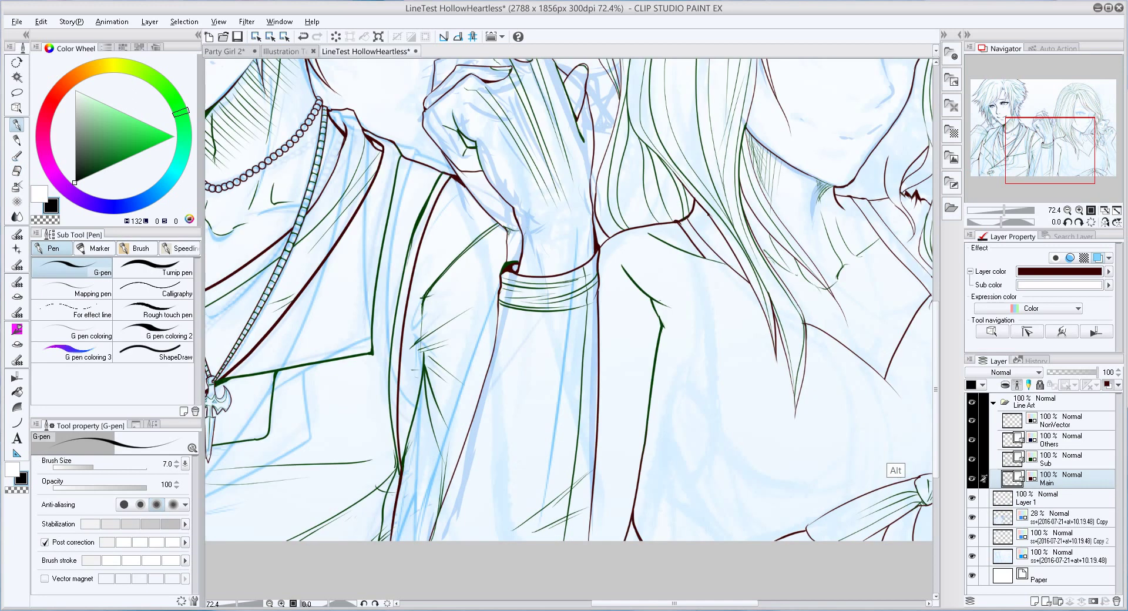
key("ctrl+0")
Erase the pointed neckline on the Main layer and redraw it as curved chest contours leading down to the bow
key("e")
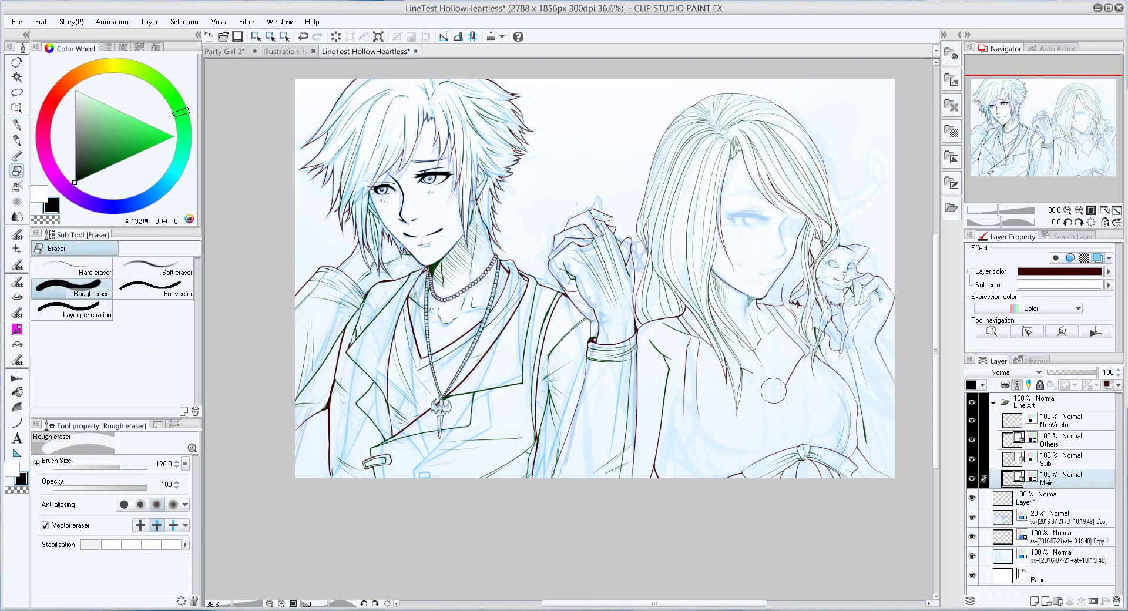
key("p")
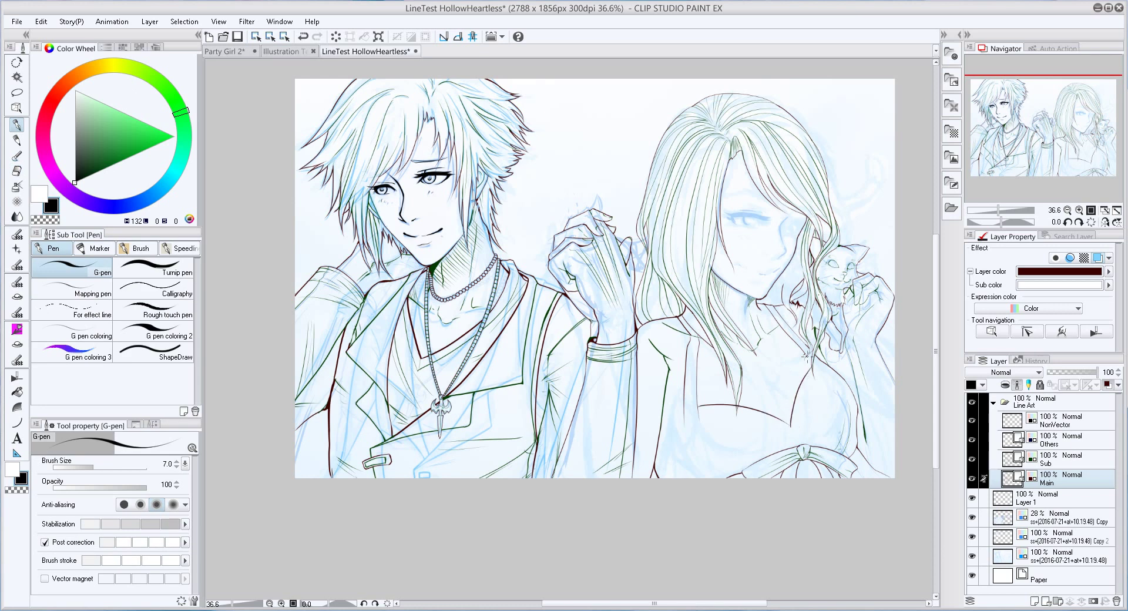
scroll(791, 395, "up", 2)
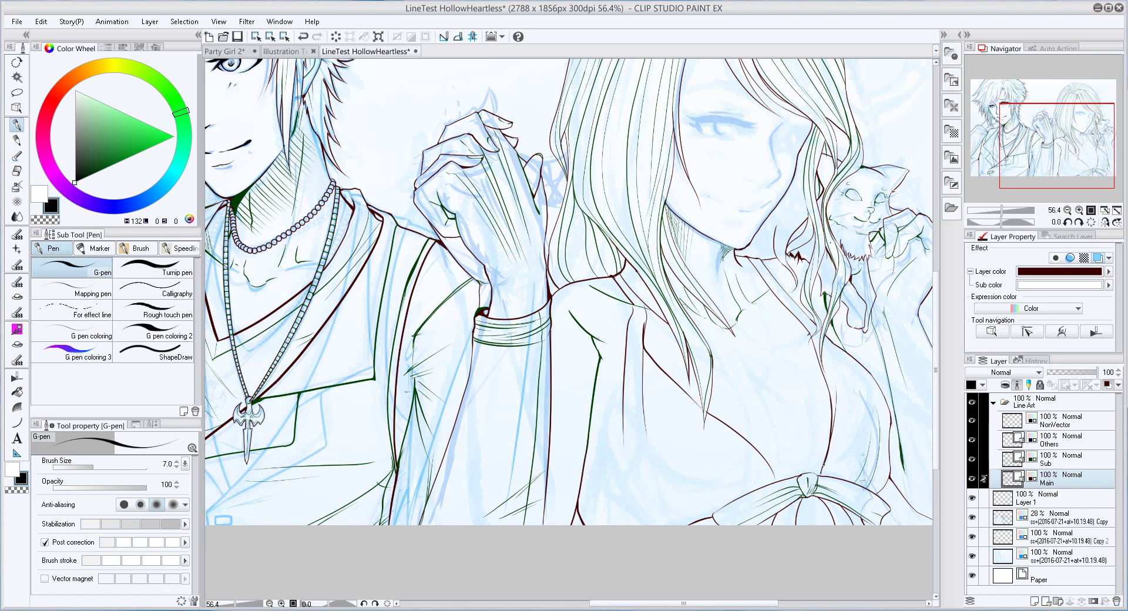
Erase excess Main lines around the chest with the rough eraser and connect the chest contour up to the shoulder hair
key("e")
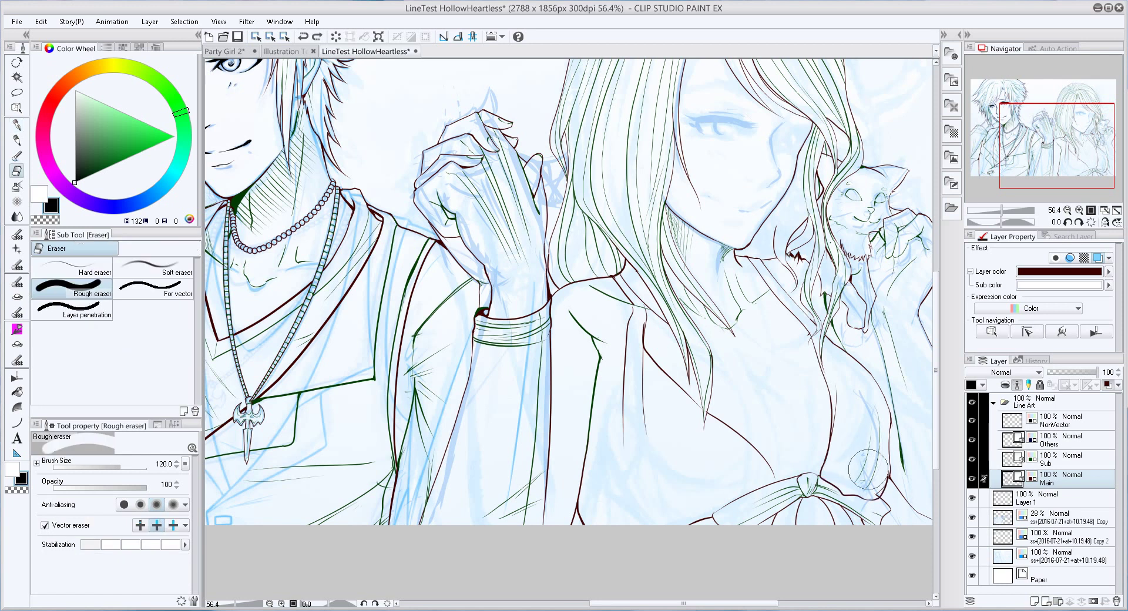
scroll(676, 336, "down", 2)
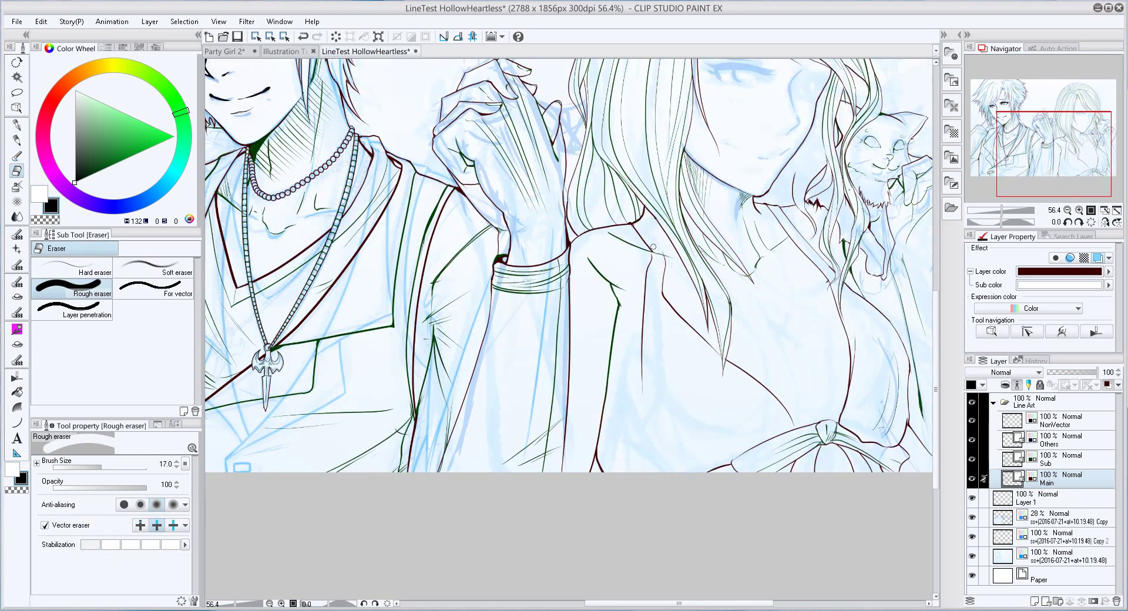
key("p")
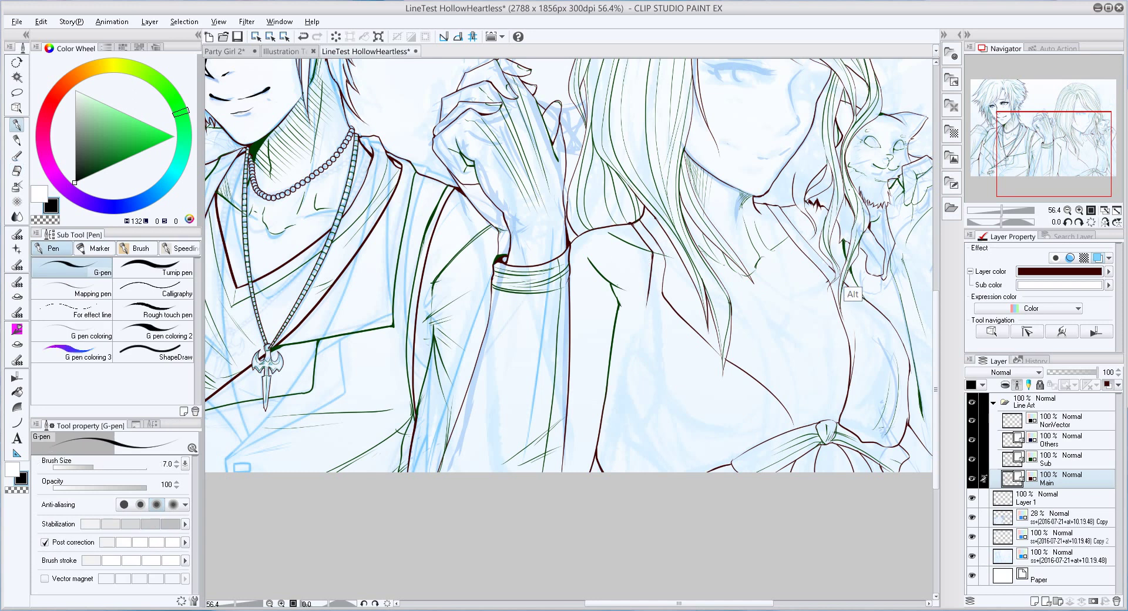
Ink a second edge line along the woman's neck strap on the Main layer and trim its end at the hair
left_click(853, 293, "alt")
scroll(696, 175, "up", 4)
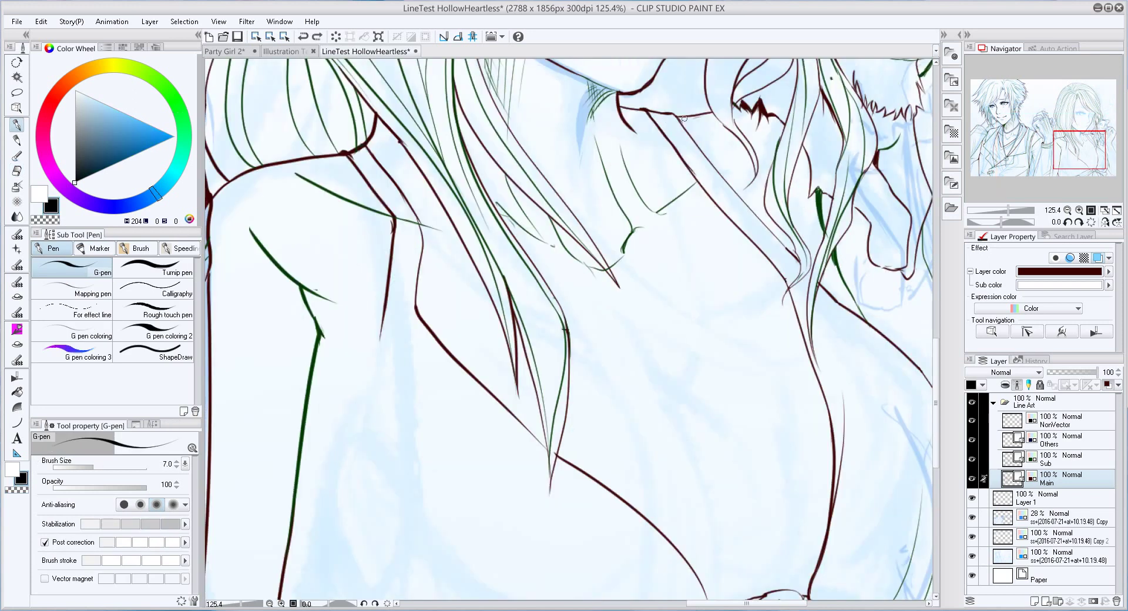
left_click_drag(718, 172, 790, 252)
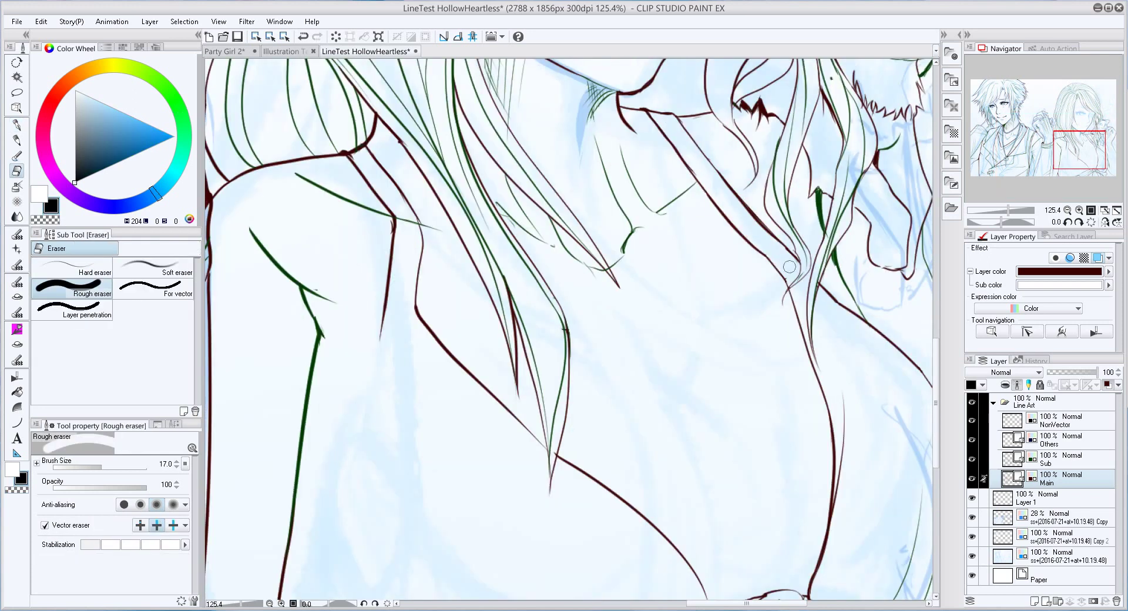
scroll(763, 247, "down", 2)
Ink the dress's arched top edge across the chest, from the hair strand to the strap, on the Main layer
mouse_move(512, 275)
left_mouse_down()
mouse_move(499, 404)
mouse_move(558, 493)
left_mouse_up()
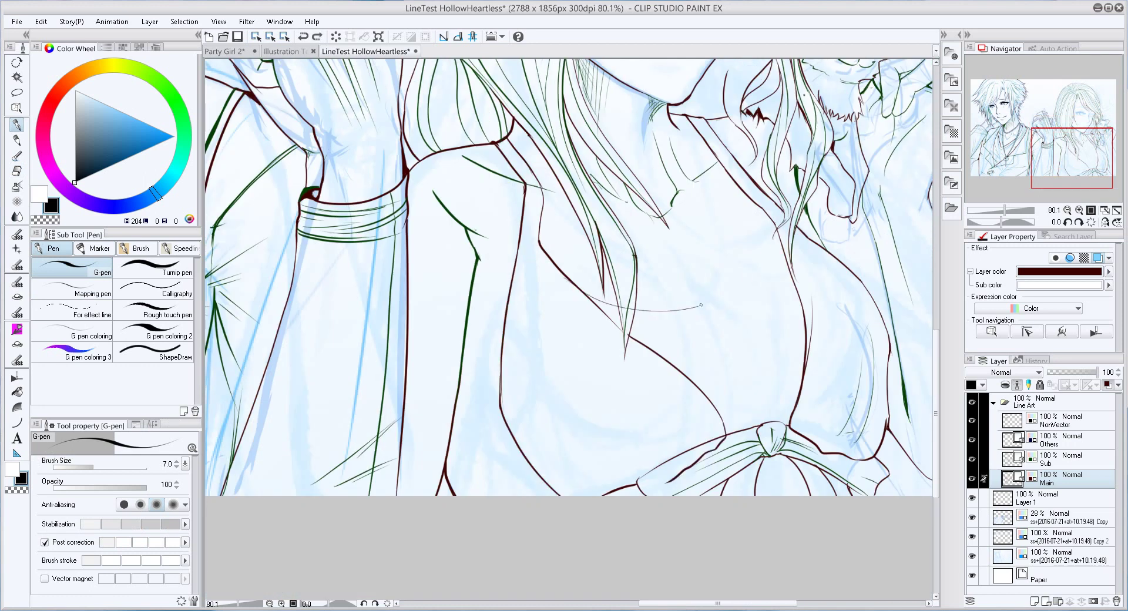
key("alt+bracketright")
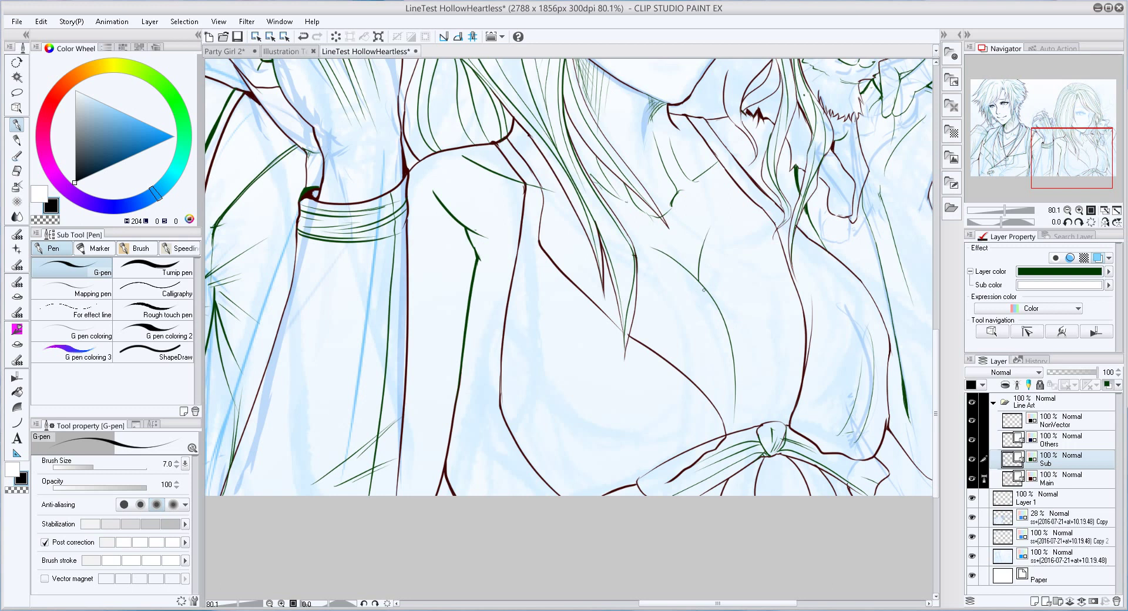
key("alt+bracketleft")
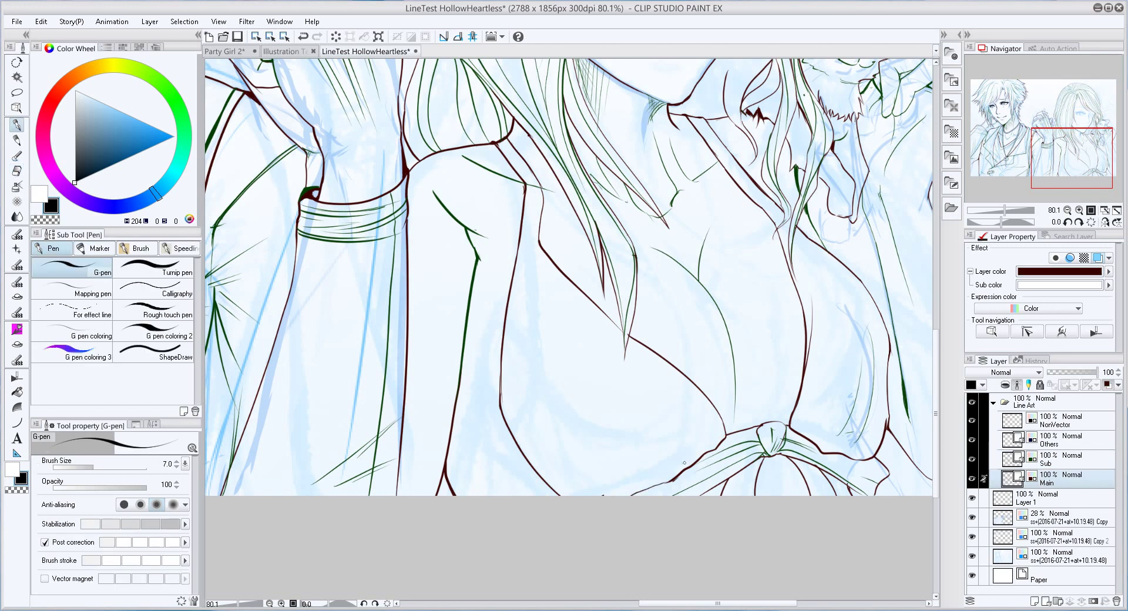
key("ctrl+y")
key("e")
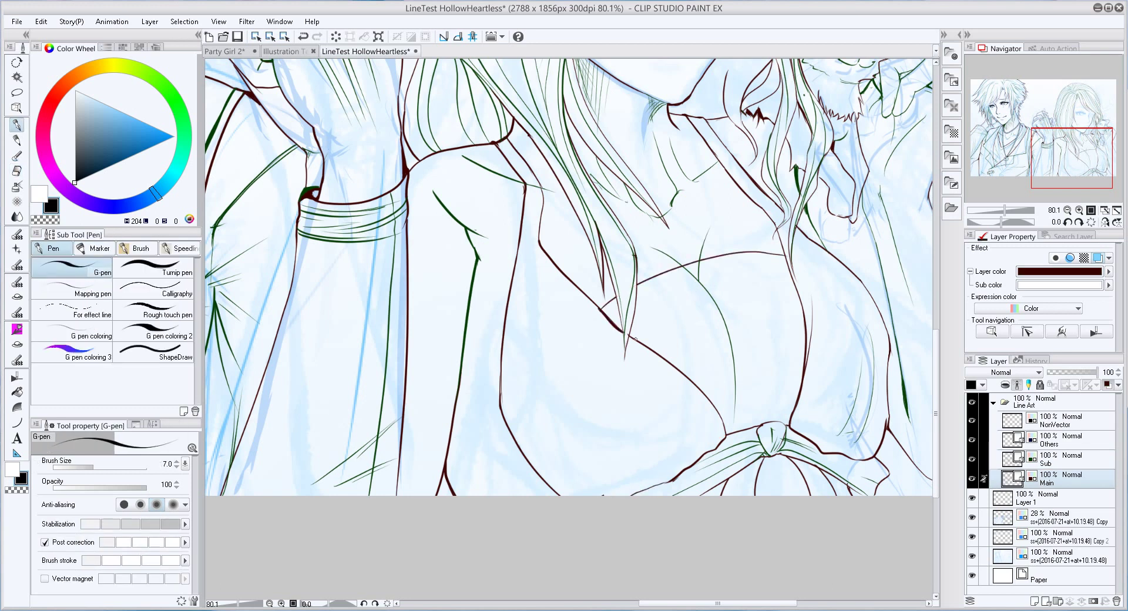
Set the rough eraser to size 7 and trim the Main line ends around the new dress edge
key("bracketleft")
key("bracketleft")
key("bracketleft")
key("bracketleft")
key("bracketleft")
scroll(633, 337, "down", 3)
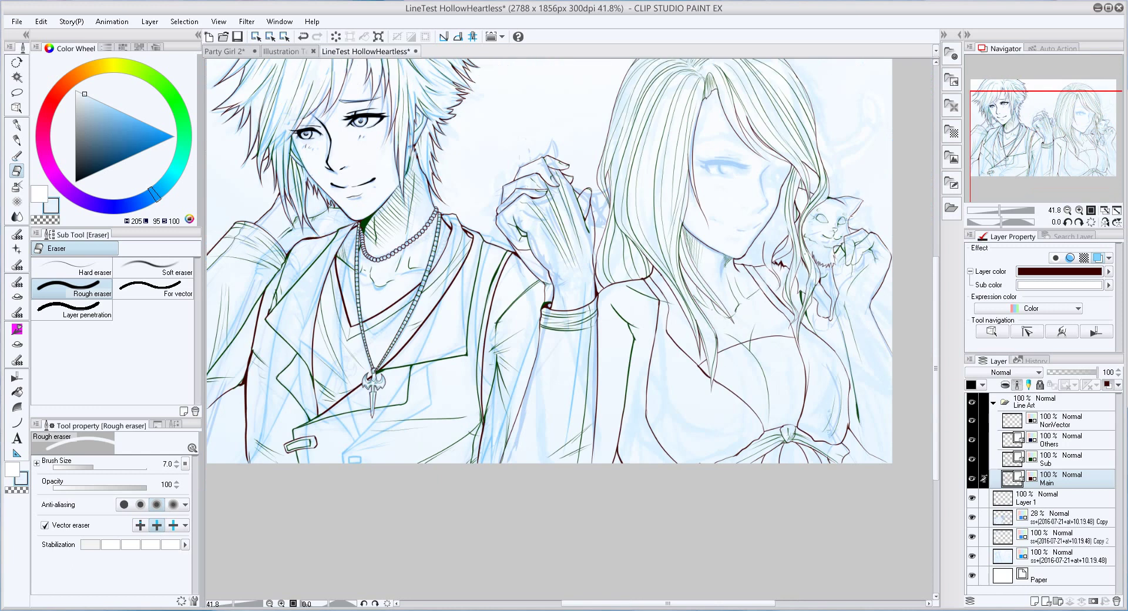
Try a long curved contour line over the chest on the Sub layer with the G-pen
key("alt+bracketright")
scroll(787, 393, "up", 3)
key("ctrl+z")
key("p")
left_click_drag(703, 297, 752, 411)
key("e")
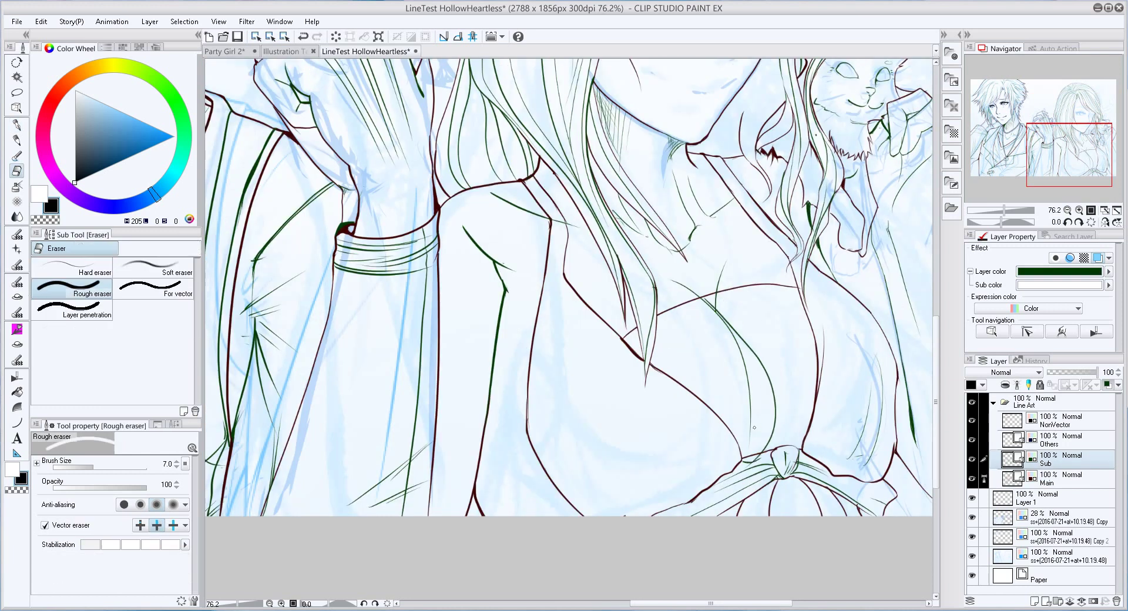
left_click_drag(675, 282, 713, 308)
key("p")
Ink flowing fabric fold lines down both sides of the dress bodice, converging on the bow, on the Sub layer
scroll(733, 321, "down", 3)
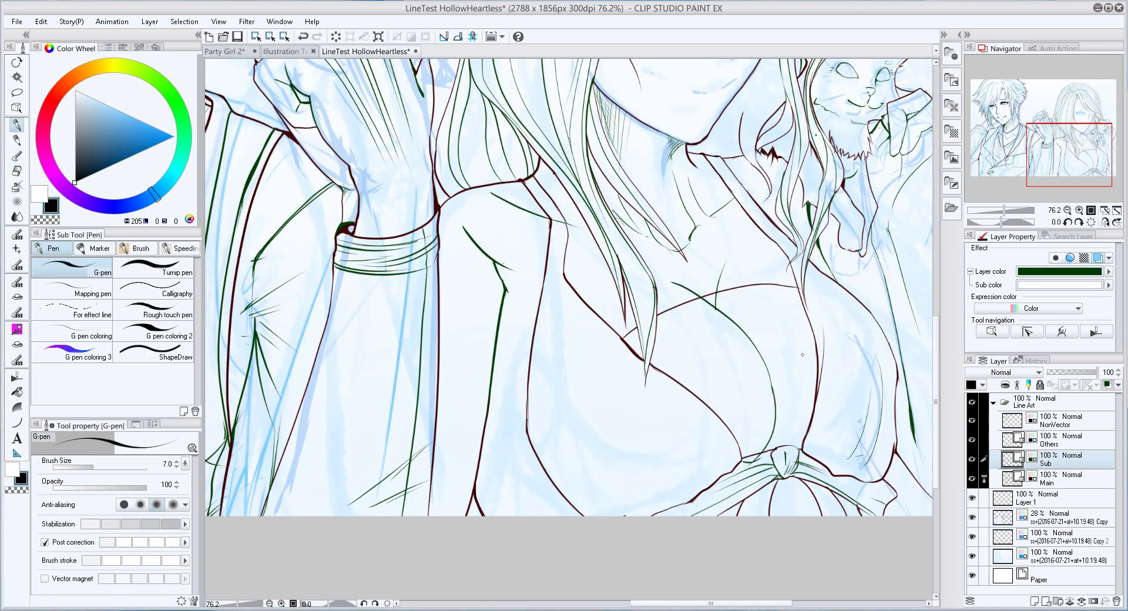
left_click_drag(590, 298, 611, 369)
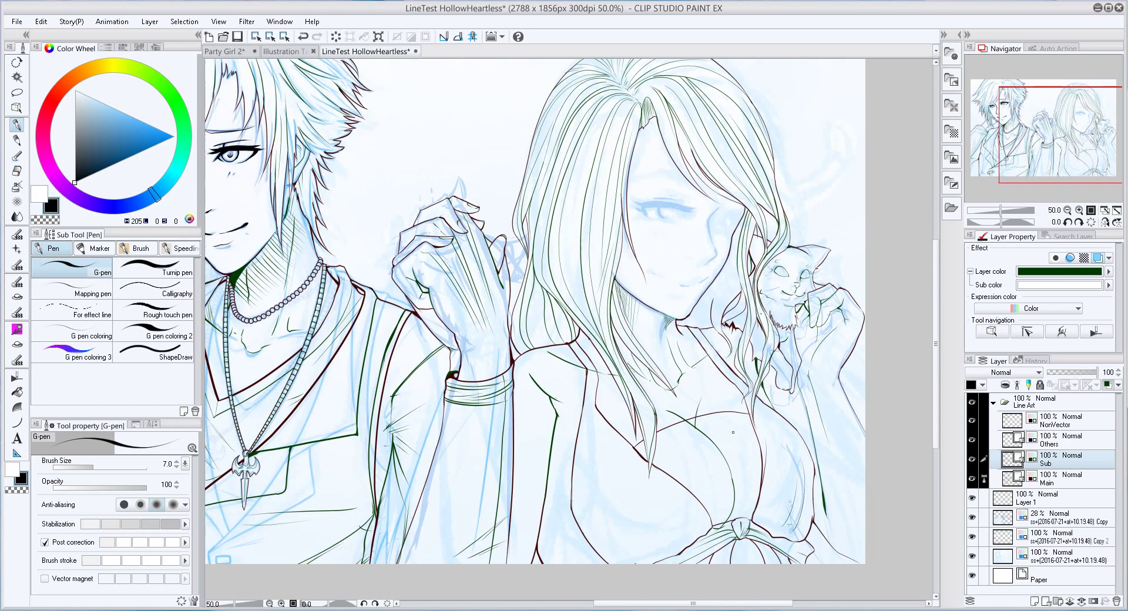
left_click_drag(647, 411, 599, 544)
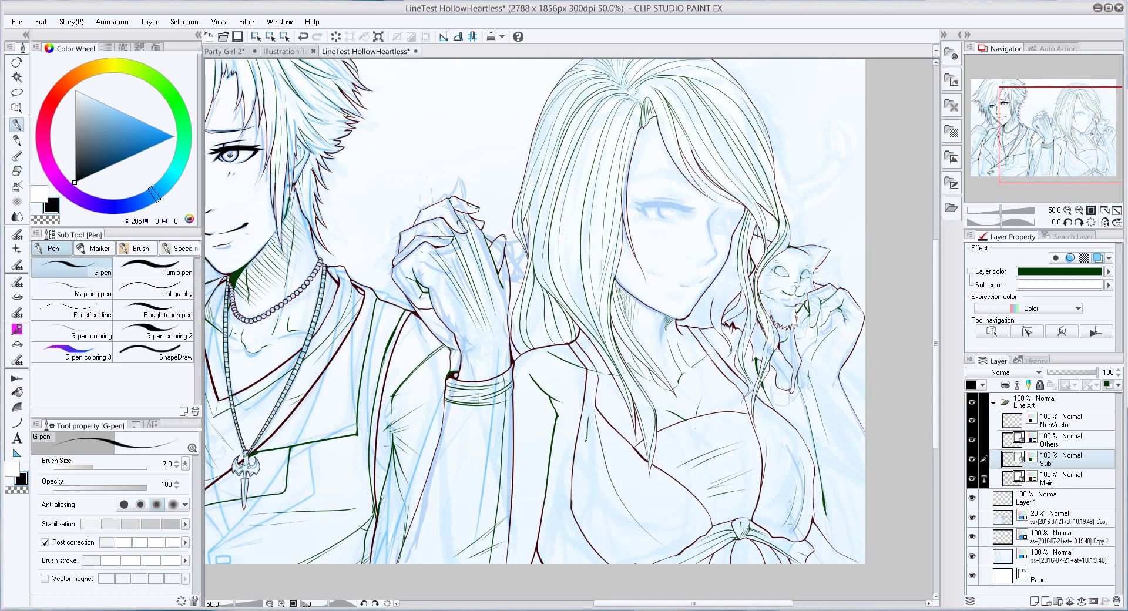
left_click_drag(623, 440, 588, 561)
left_click_drag(670, 423, 611, 528)
left_click_drag(764, 408, 787, 517)
left_click_drag(790, 423, 808, 527)
left_click_drag(764, 403, 770, 512)
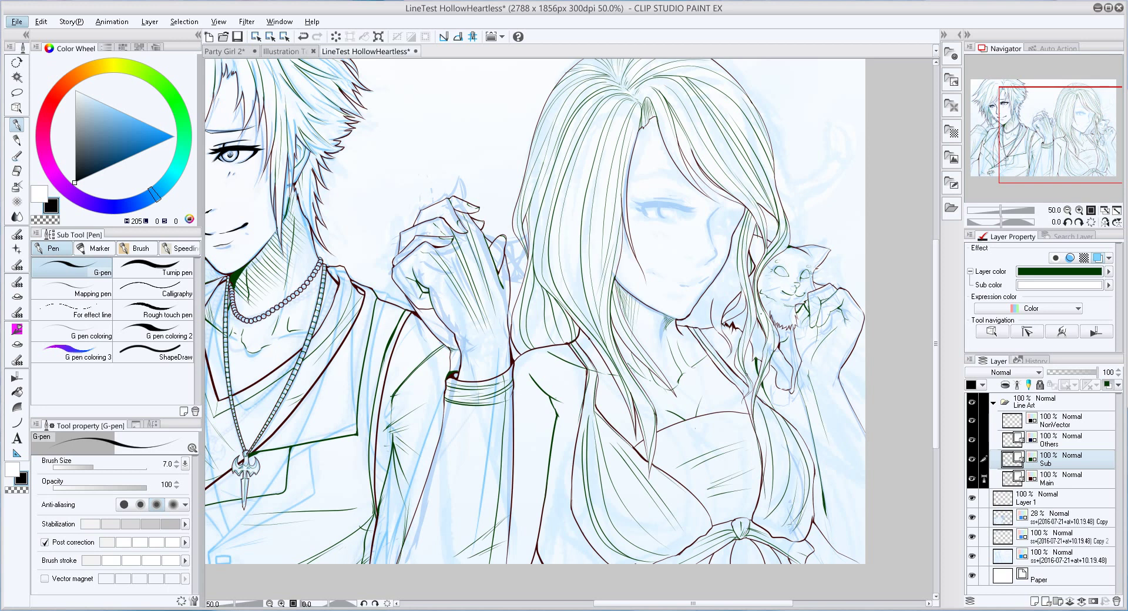
Lasso the fold line inside the woman's upper arm on the Sub layer, transform it and clear the selection
left_click_drag(587, 353, 634, 244)
key("m")
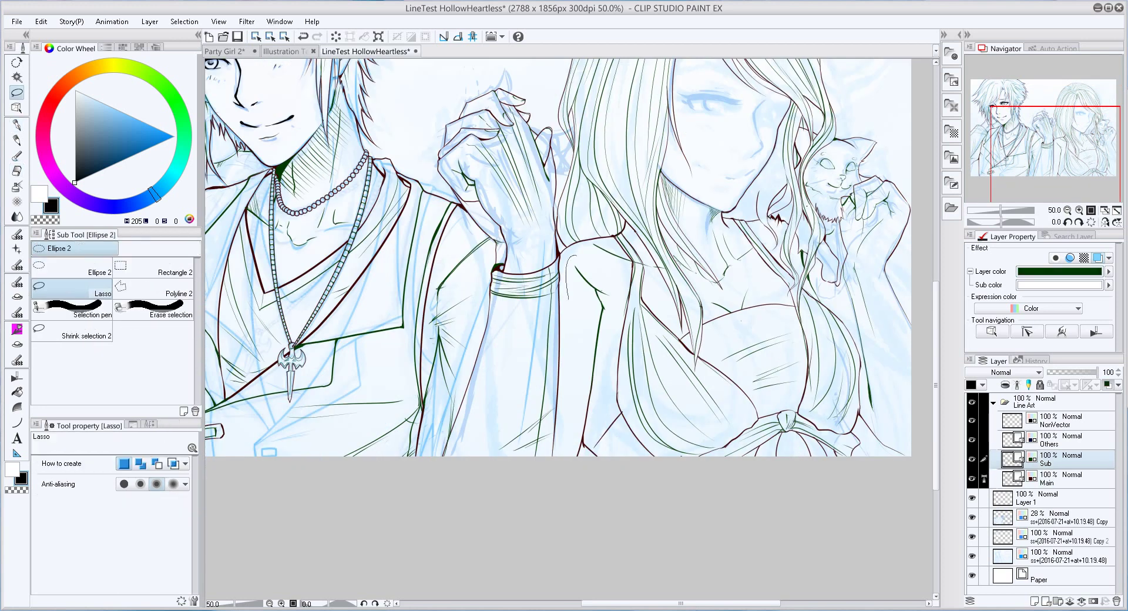
left_click_drag(581, 268, 574, 403)
key("t")
key("ctrl+t")
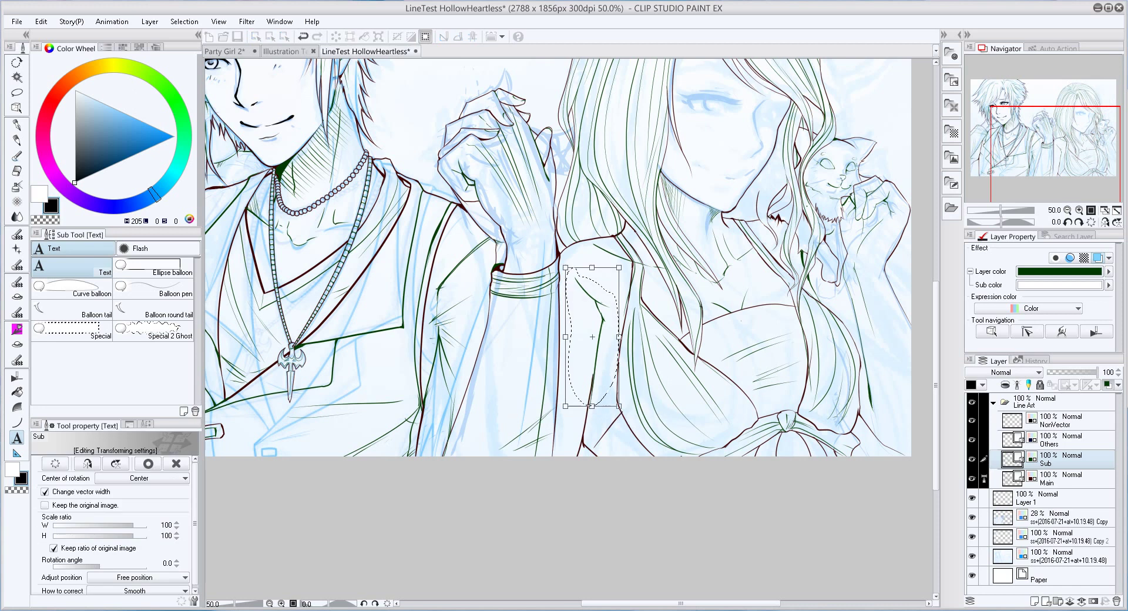
key("Return")
key("ctrl+d")
Refine the arm and dress side lines with the G-pen and eraser on the Main and Sub layers
left_click(1057, 478)
key("p")
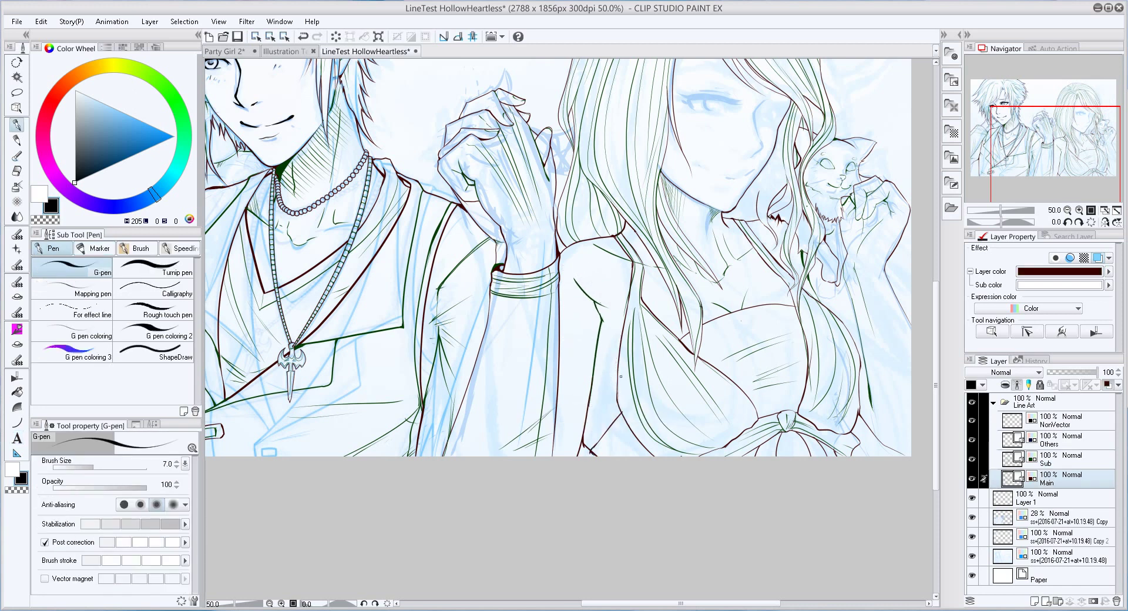
key("alt+bracketright")
left_click_drag(863, 413, 805, 470)
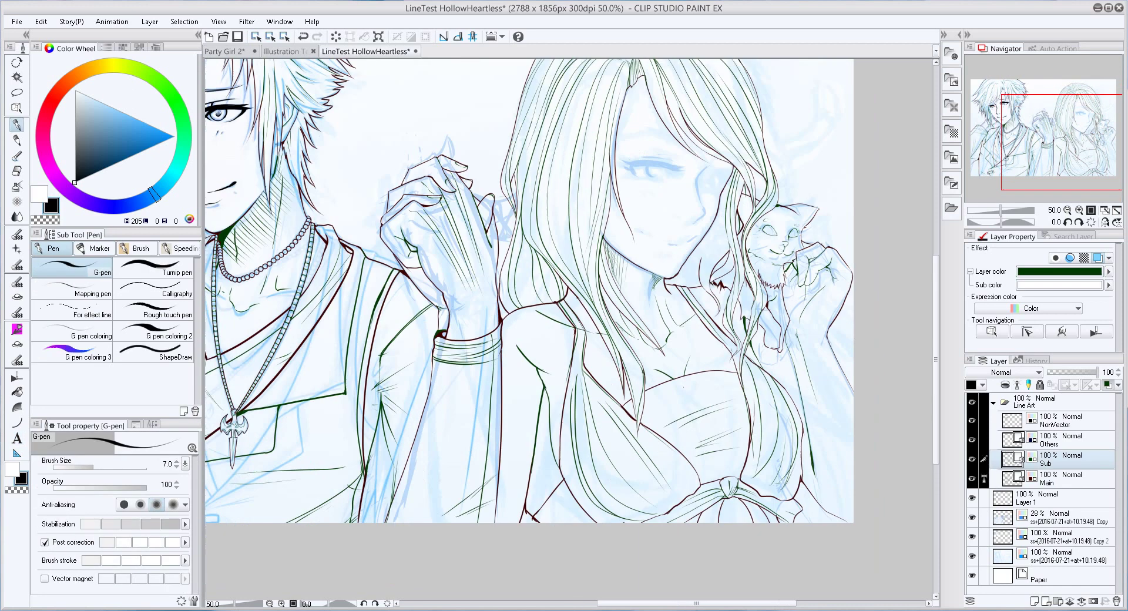
key("alt+bracketleft")
key("e")
key("p")
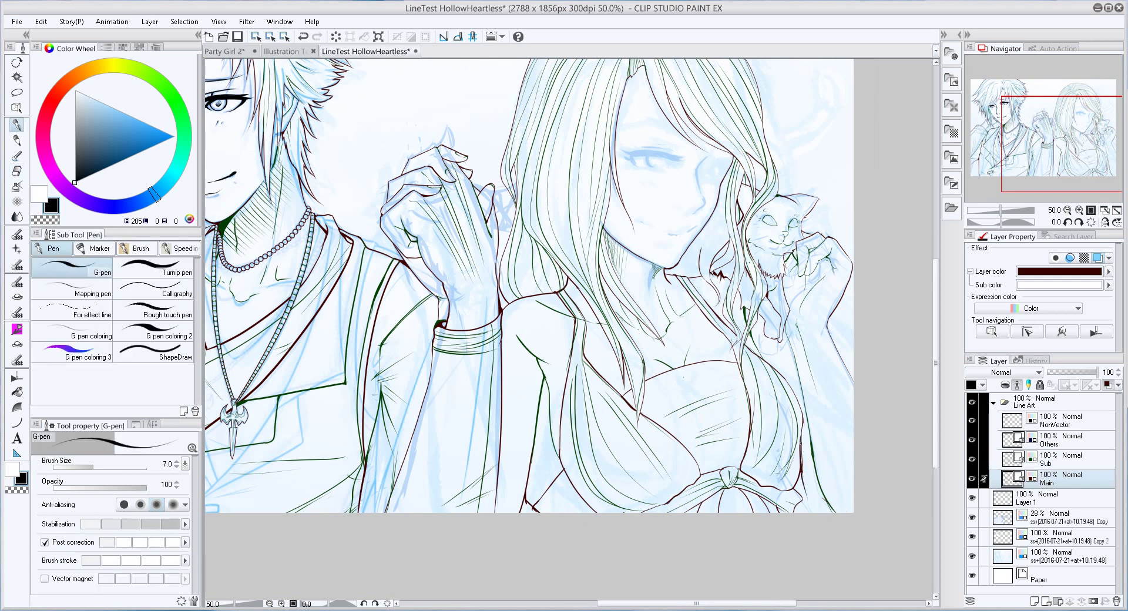
key("e")
scroll(805, 470, "up", 5)
key("p")
key("alt+bracketright")
scroll(790, 370, "down", 5)
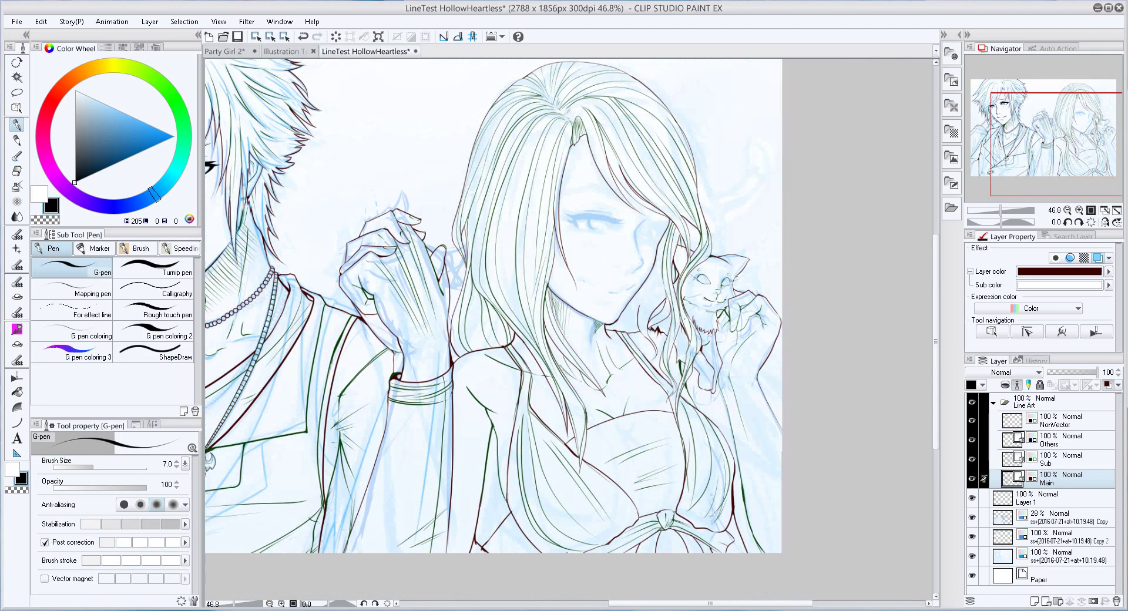
Ink extra thin strands in the hair lock between the woman's jaw and the cat on the Sub layer
scroll(596, 323, "up", 4)
left_click_drag(607, 270, 569, 463)
mouse_move(628, 398)
left_mouse_down()
mouse_move(582, 446)
mouse_move(598, 439)
left_mouse_up()
left_click_drag(563, 371, 533, 442)
scroll(518, 441, "down", 3)
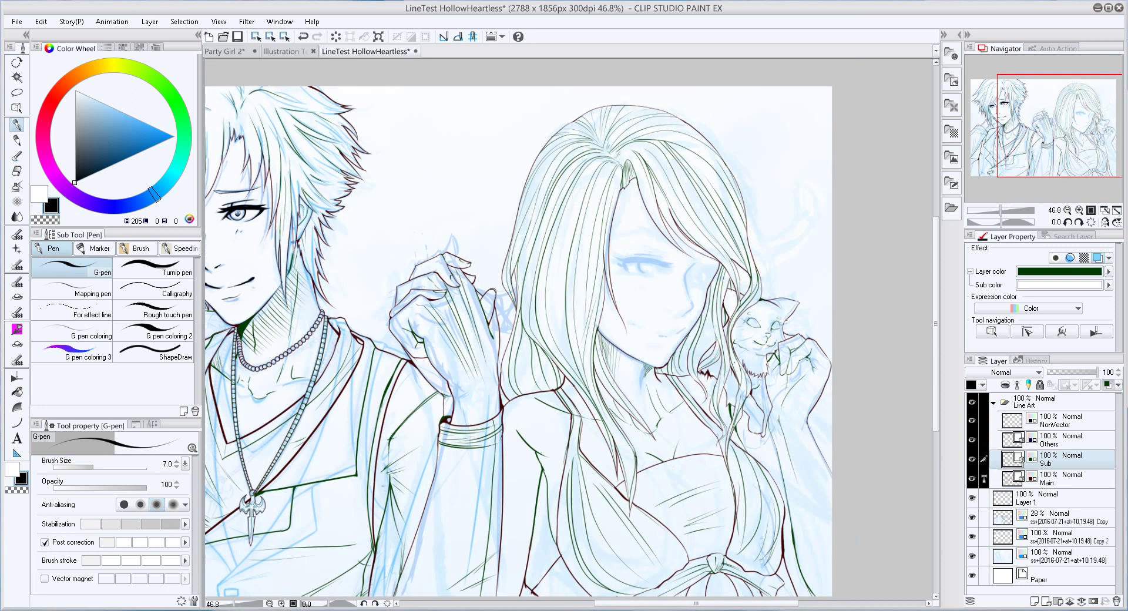
key("alt+bracketright")
key("alt+bracketright")
scroll(651, 292, "up", 3)
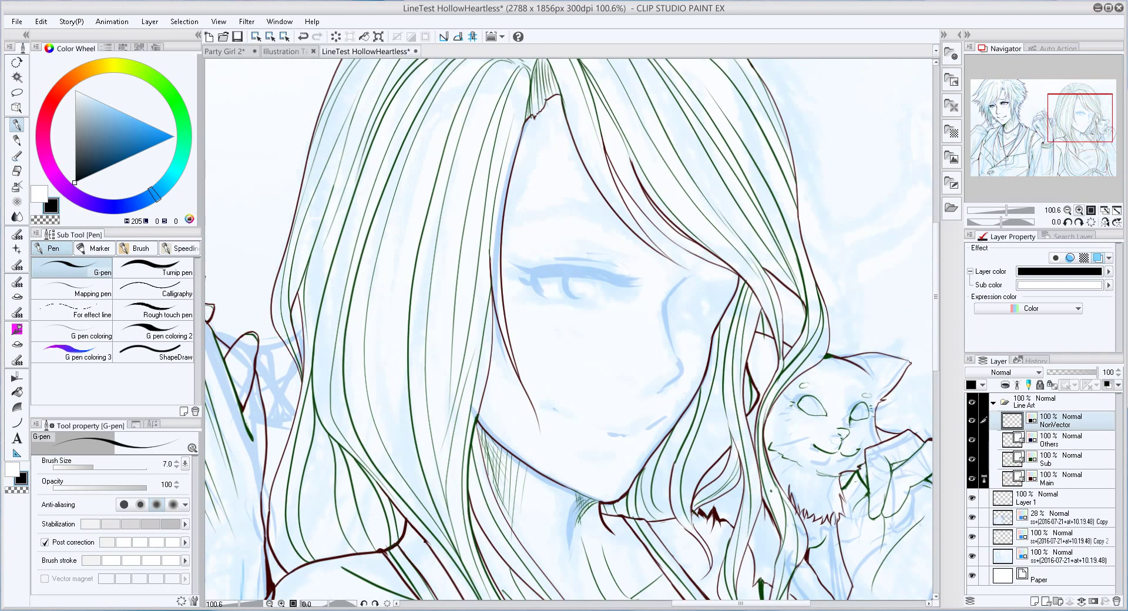
scroll(570, 329, "down", 5)
scroll(569, 329, "down", 2)
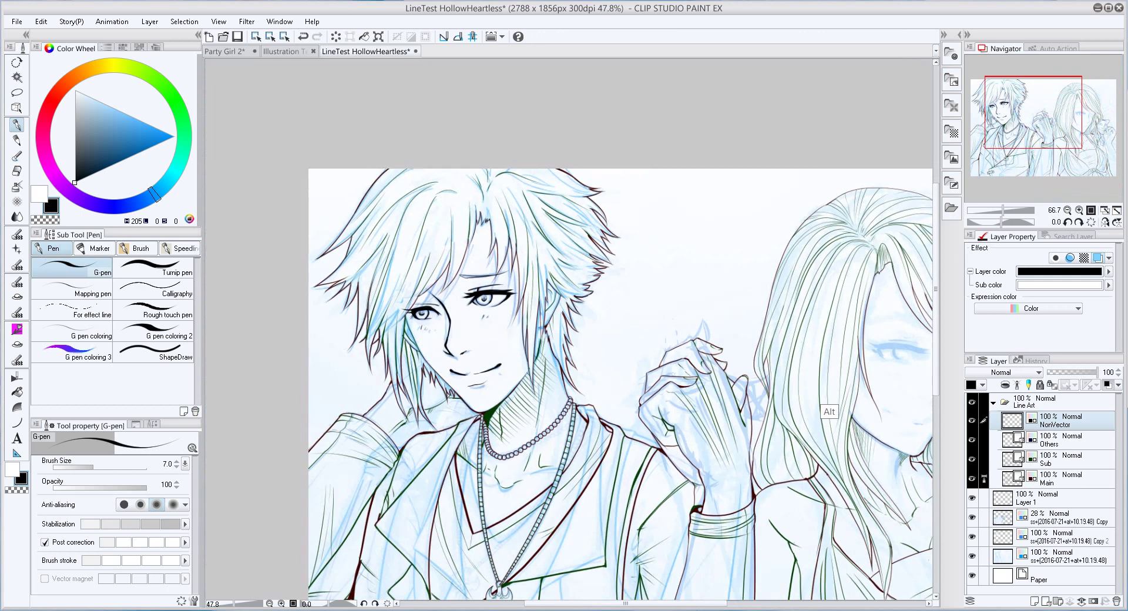
Erase the man's long outer hair spikes on the side away from the woman on the Main layer
key("alt+bracketleft")
key("alt+bracketleft")
key("alt+bracketleft")
scroll(491, 316, "up", 2)
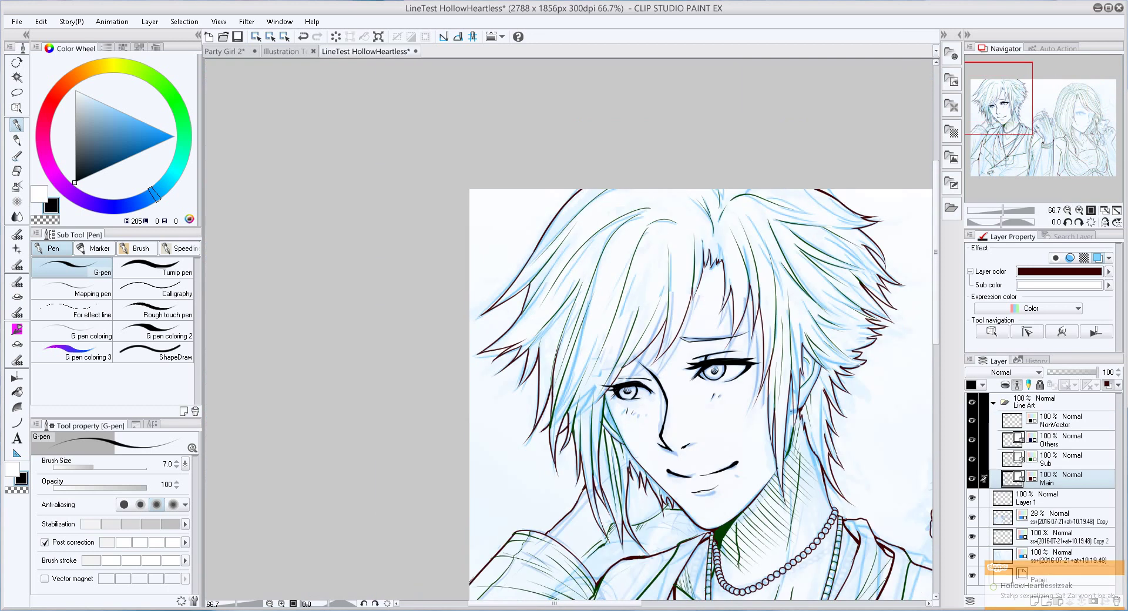
key("e")
left_click_drag(534, 244, 478, 376)
key("p")
Hide the blue sketch layers and redraw the man's outer hair outline closer to his head on the Main layer
left_click(972, 556)
left_click_drag(971, 537, 971, 497)
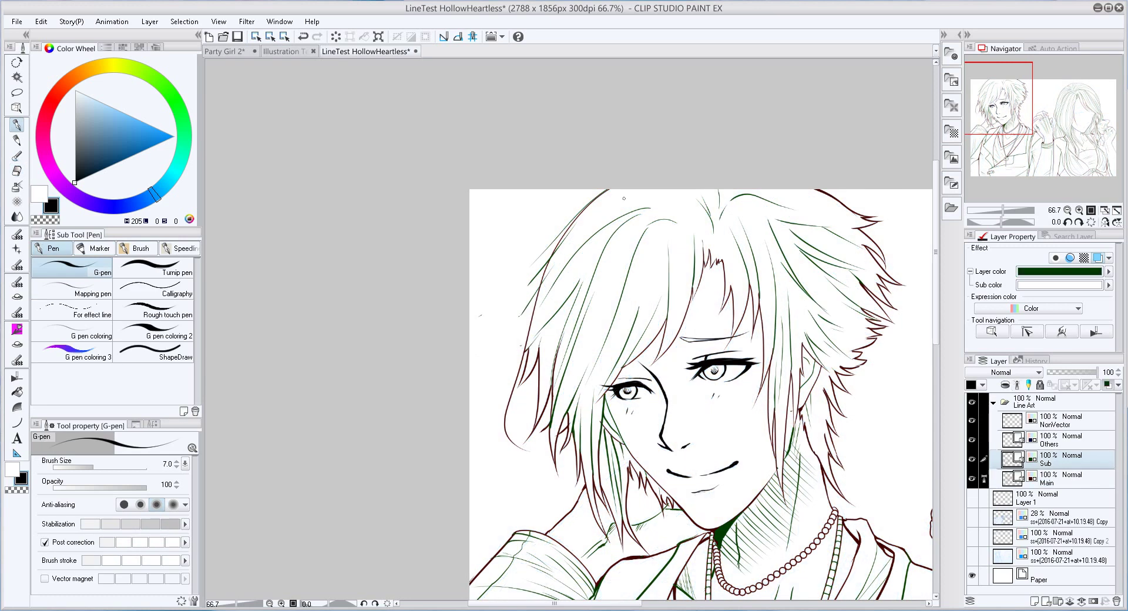
left_click(590, 194, "ctrl")
left_click(589, 194, "ctrl")
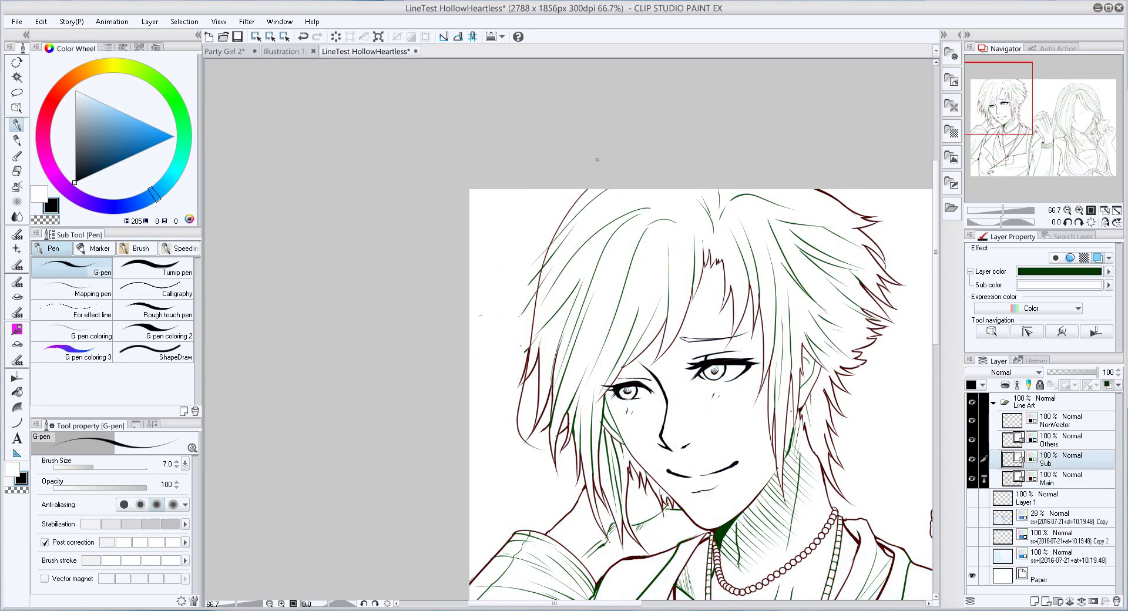
key("e")
key("p")
key("e")
key("p")
left_click(523, 370, "ctrl")
key("e")
key("p")
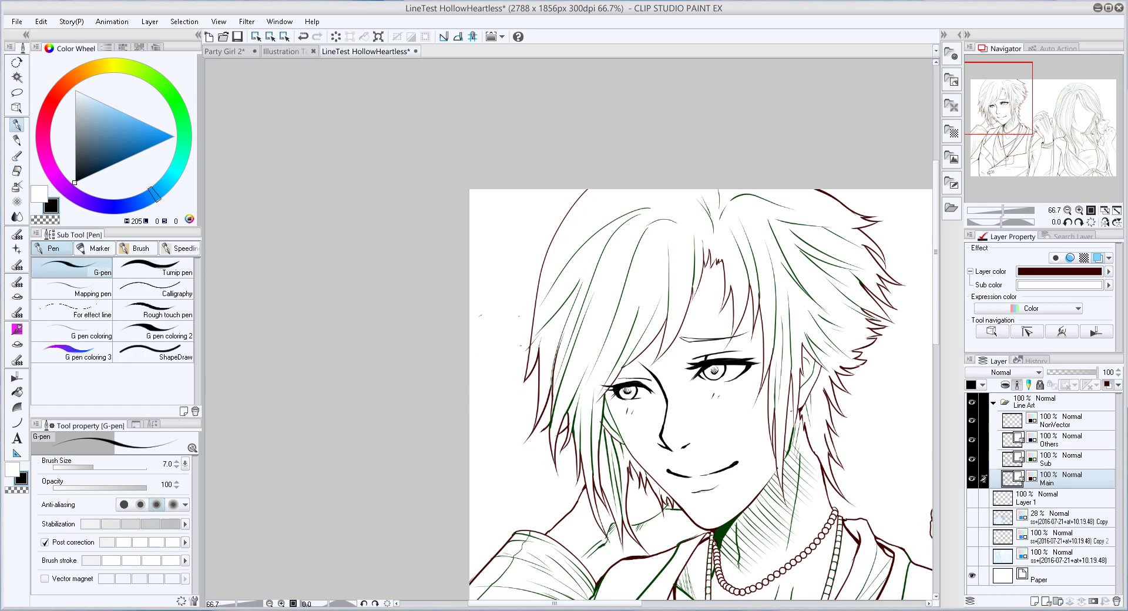
Add a protruding pointed tuft to the man's outer hair outline on Main and touch up inner strands on Sub
key("e")
key("p")
key("e")
left_click(553, 316, "ctrl")
key("p")
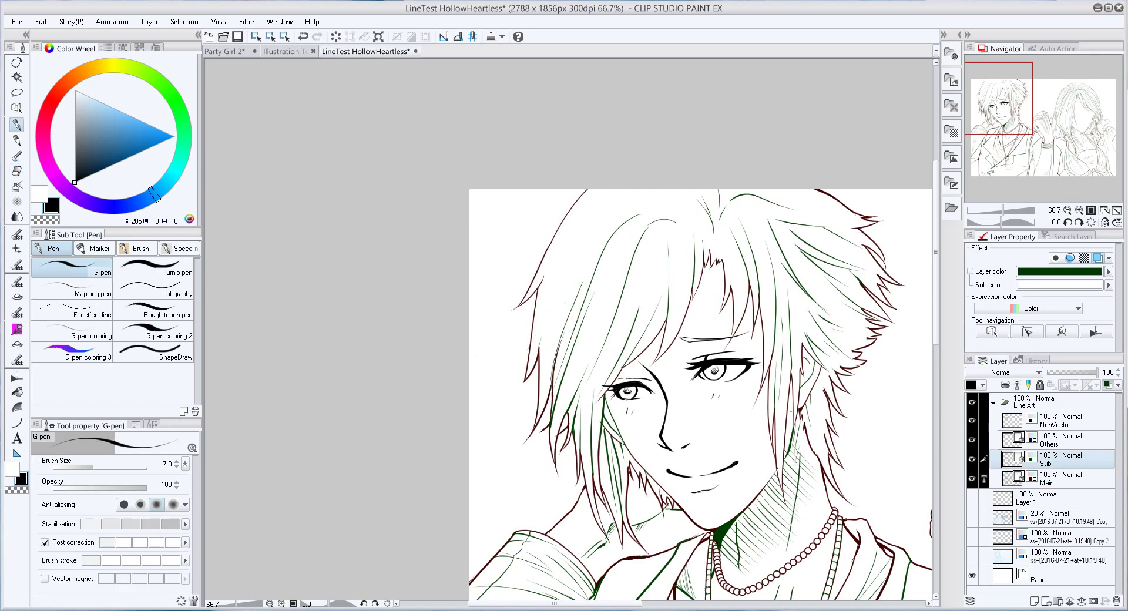
left_click(555, 326, "ctrl")
left_click(547, 335, "ctrl")
Show the base sketch again, paste a lassoed copy of the woman's face area and scale it to 91%
left_click_drag(556, 281, 295, 24)
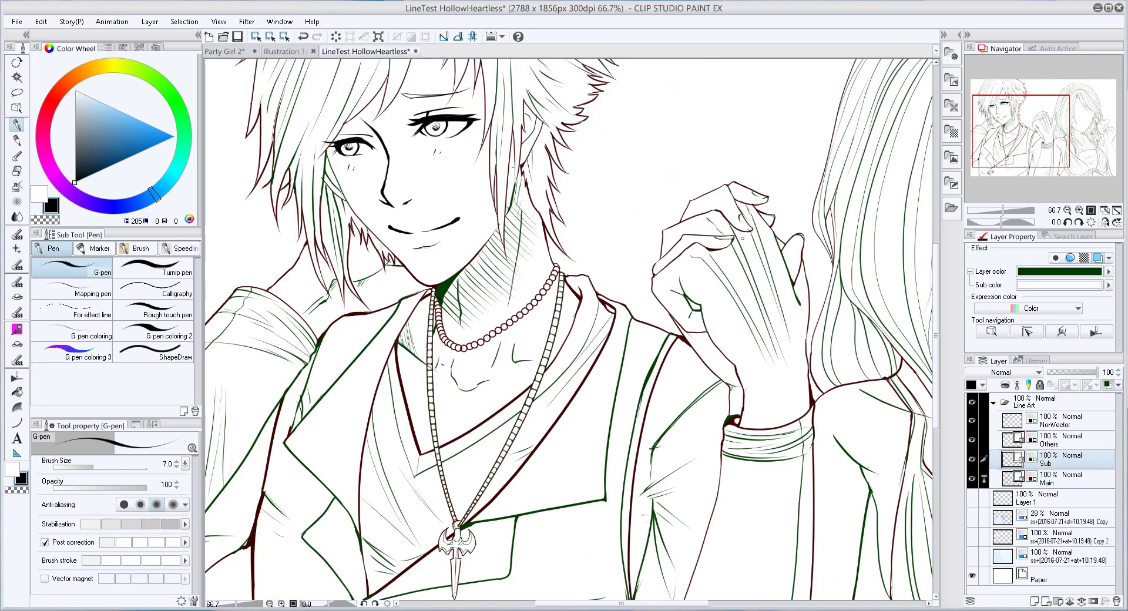
left_click_drag(763, 252, 337, 237)
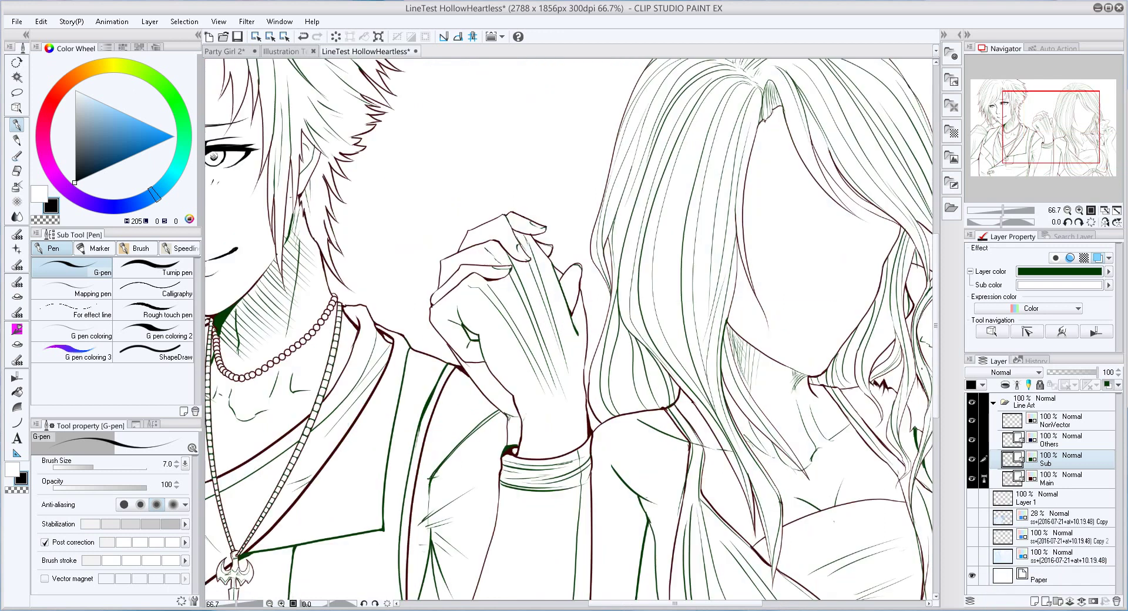
key("m")
key("ctrl+c")
key("ctrl+v")
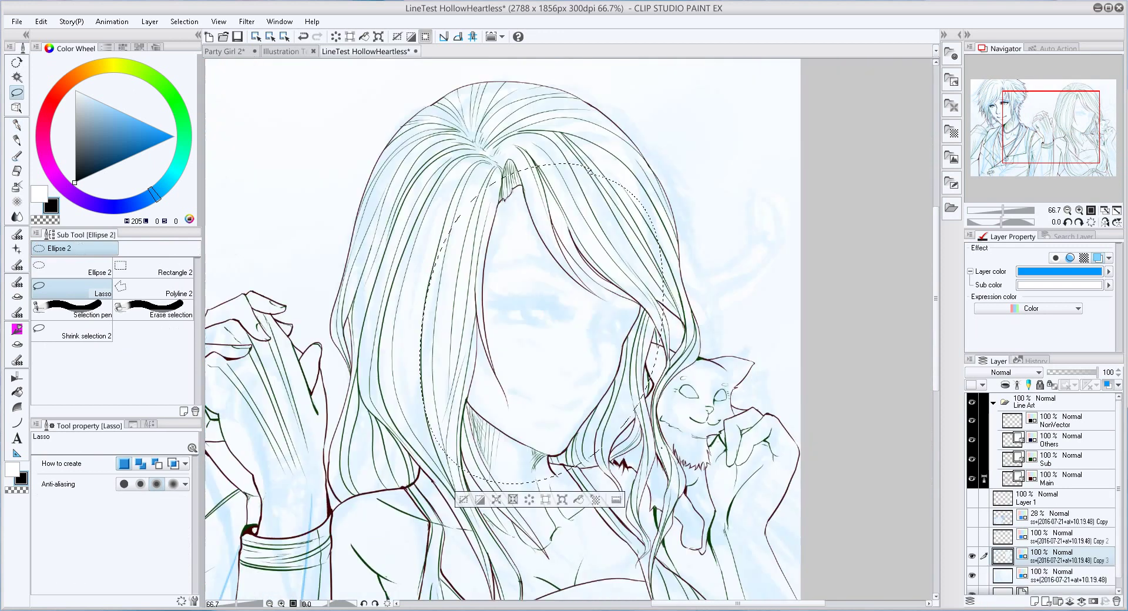
key("ctrl+t")
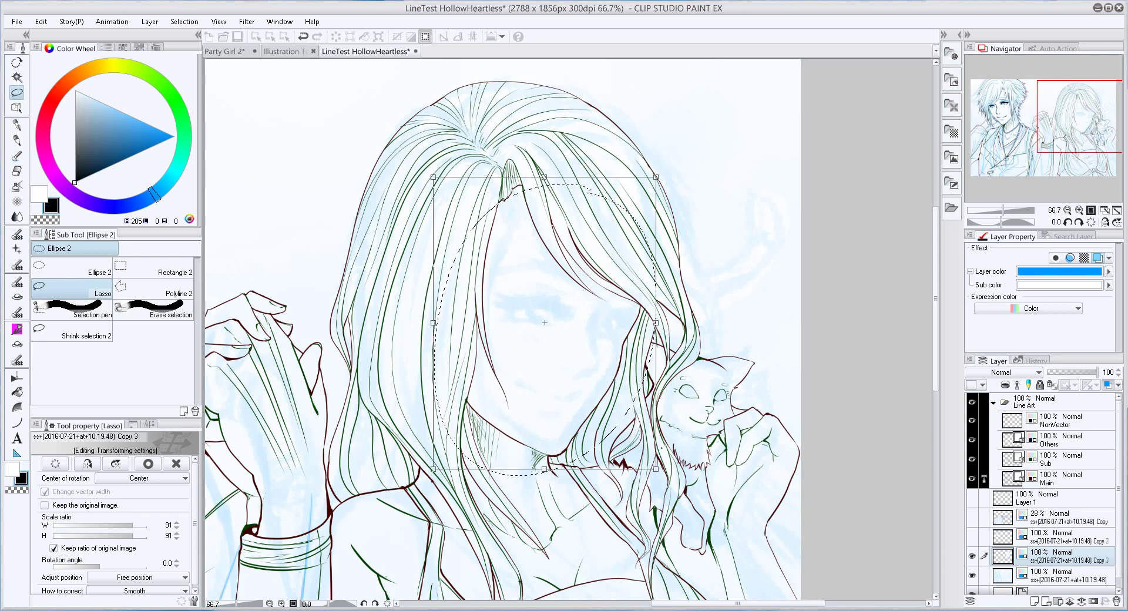
key("Return")
Ink the woman's nose profile line on the NonVector layer with the G-pen
left_click(1058, 420)
scroll(605, 328, "up", 5)
key("p")
mouse_move(596, 253)
left_mouse_down()
mouse_move(556, 312)
mouse_move(548, 482)
mouse_move(516, 500)
mouse_move(500, 472)
left_mouse_up()
left_click_drag(283, 262, 421, 275)
key("ctrl+z")
Enlarge the G-pen and ink the woman's thick upper lash line with pointed lashes at both corners on NonVector
key("bracketright")
key("bracketright")
key("bracketright")
key("bracketright")
key("bracketright")
left_click_drag(421, 182, 503, 184)
left_click_drag(320, 228, 391, 254)
left_click_drag(317, 259, 388, 256)
mouse_move(576, 280)
left_mouse_down()
mouse_move(373, 259)
mouse_move(510, 250)
left_mouse_up()
mouse_move(534, 380)
left_mouse_down()
mouse_move(546, 523)
mouse_move(410, 136)
left_mouse_up()
mouse_move(464, 559)
left_mouse_down()
mouse_move(489, 359)
mouse_move(552, 310)
left_mouse_up()
Raise the G-pen to size 12, thicken the eye's corner lashes and start the iris outline on the NonVector layer
key("bracketleft")
key("bracketleft")
key("bracketleft")
key("bracketright")
key("bracketright")
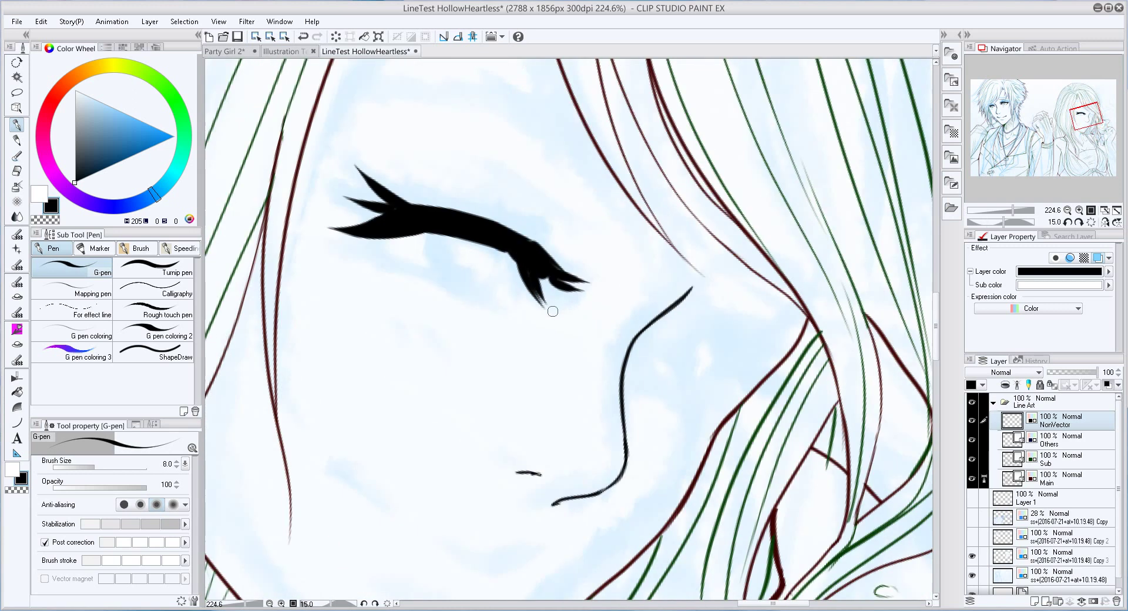
left_click_drag(513, 276, 494, 284)
key("bracketright")
key("bracketright")
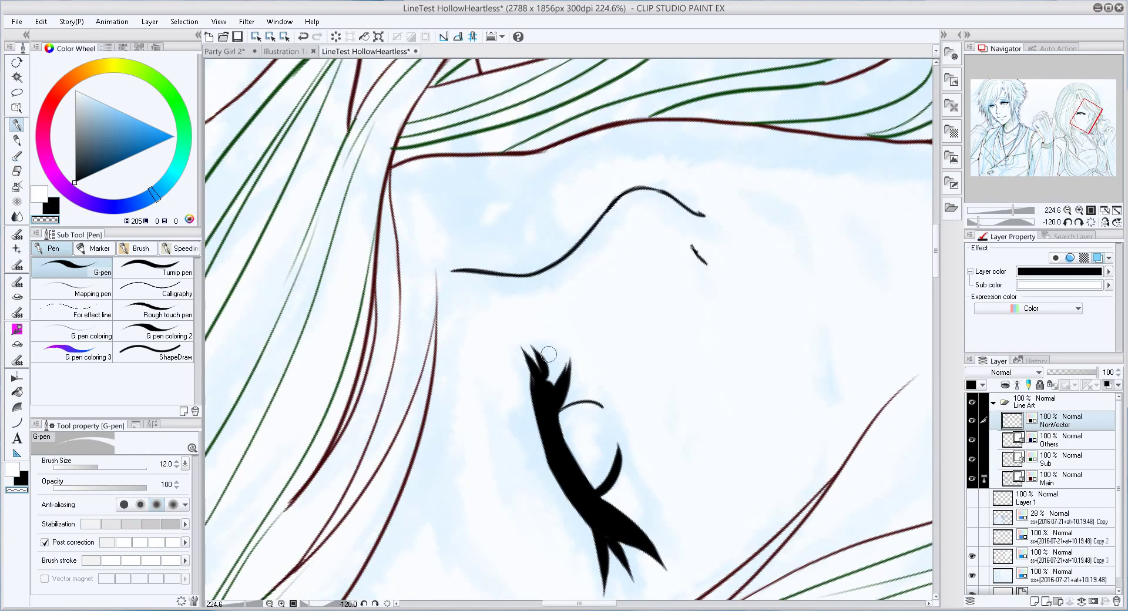
left_click_drag(536, 353, 527, 312)
mouse_move(527, 311)
left_mouse_down()
mouse_move(434, 340)
mouse_move(519, 311)
left_mouse_up()
Set the G-pen to size 7 and ink the eye's shaded iris, lower lid and eyelid crease
key("bracketleft")
key("bracketleft")
key("bracketleft")
key("bracketleft")
left_click_drag(437, 374, 547, 330)
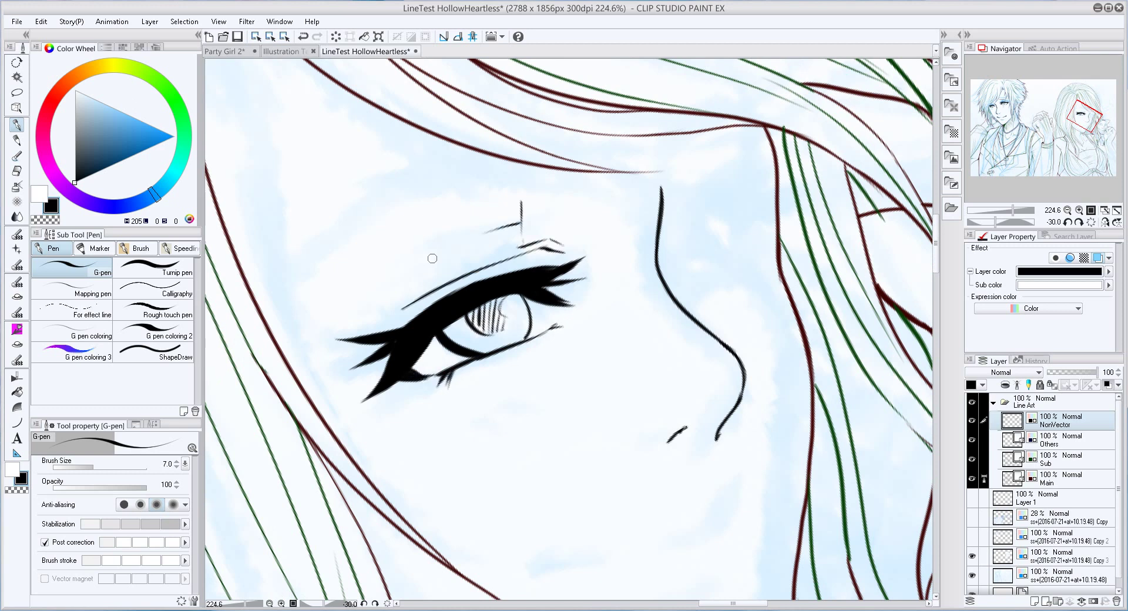
Ink the woman's mouth line, its dark corners and the short lower-lip stroke on the NonVector layer with the G-pen
left_click_drag(773, 481, 759, 349)
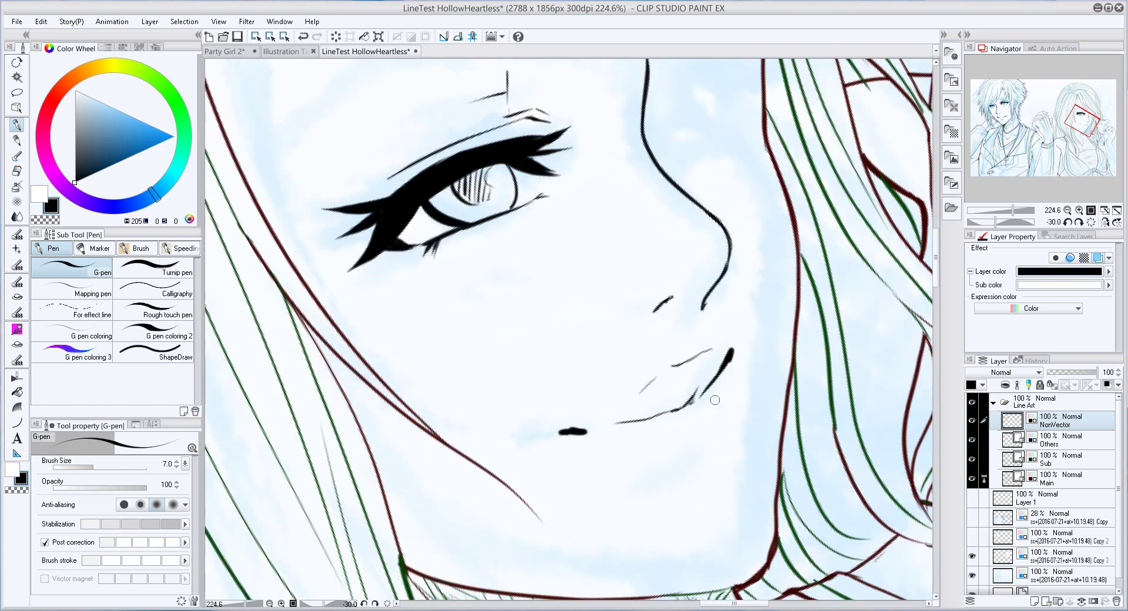
left_click_drag(652, 462, 723, 434)
key("e")
Ink the woman's far eye on NonVector with pointed lashes, eyelid crease, lower lid and a hatched iris
left_click_drag(325, 78, 290, 334)
key("p")
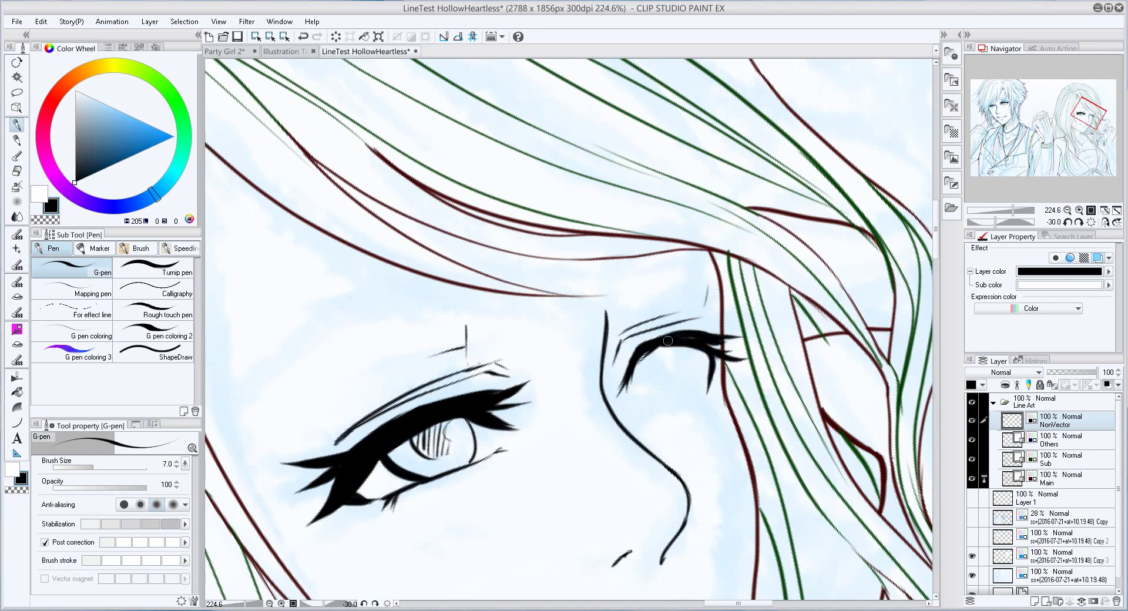
mouse_move(651, 388)
left_mouse_down()
mouse_move(722, 366)
mouse_move(726, 318)
left_mouse_up()
key("e")
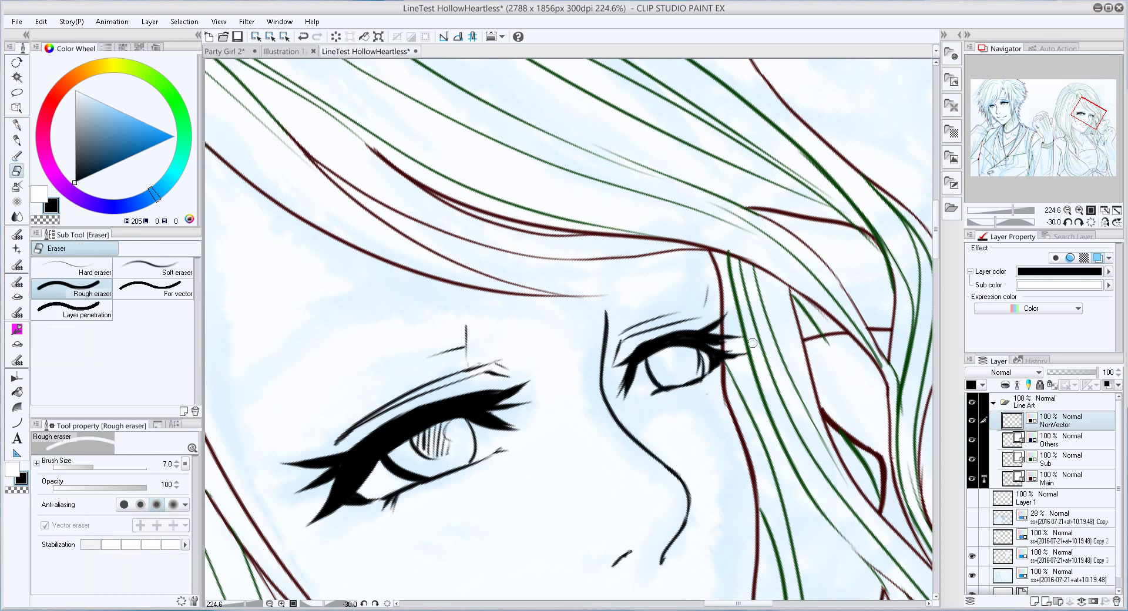
key("p")
mouse_move(657, 367)
left_mouse_down()
mouse_move(661, 352)
mouse_move(689, 350)
left_mouse_up()
Erase the iris of the woman's far eye with the Rough eraser while checking the face mirrored
key("c")
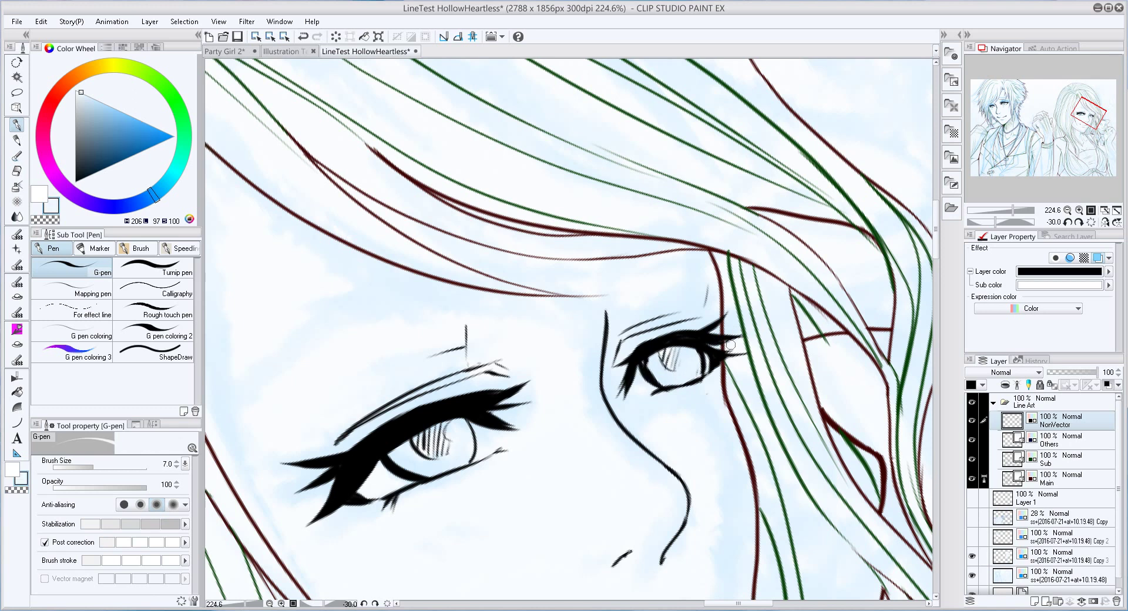
key("c")
mouse_move(241, 393)
left_mouse_down()
mouse_move(439, 263)
mouse_move(244, 399)
left_mouse_up()
key("e")
mouse_move(687, 353)
left_mouse_down()
mouse_move(661, 370)
mouse_move(701, 344)
left_mouse_up()
key("h")
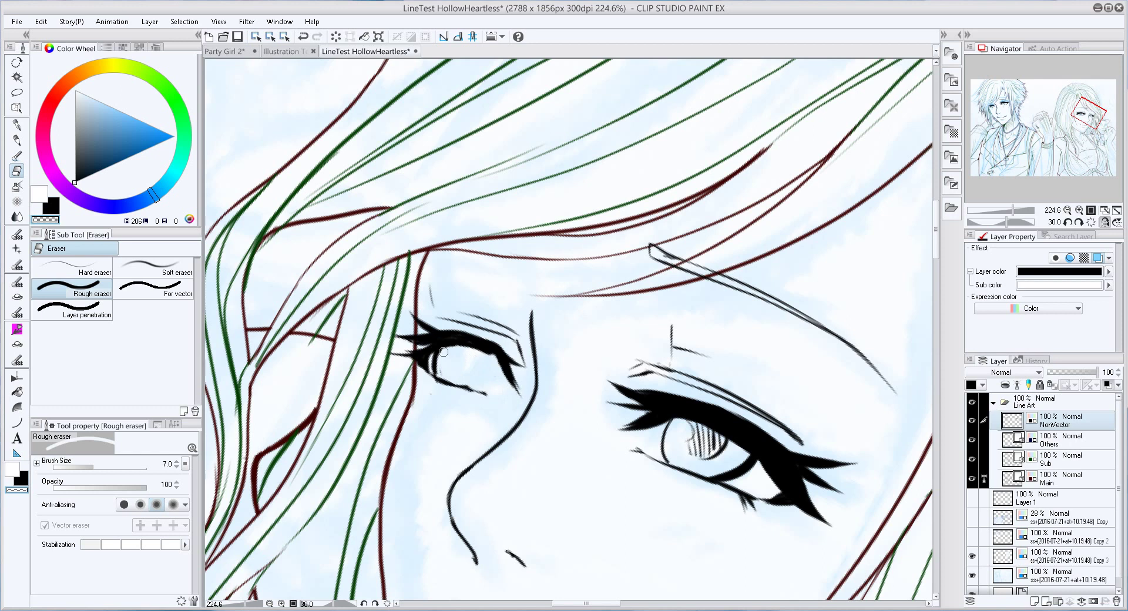
key("h")
Redraw the far eye's iris and pupil with the G-pen in the mirrored view
key("p")
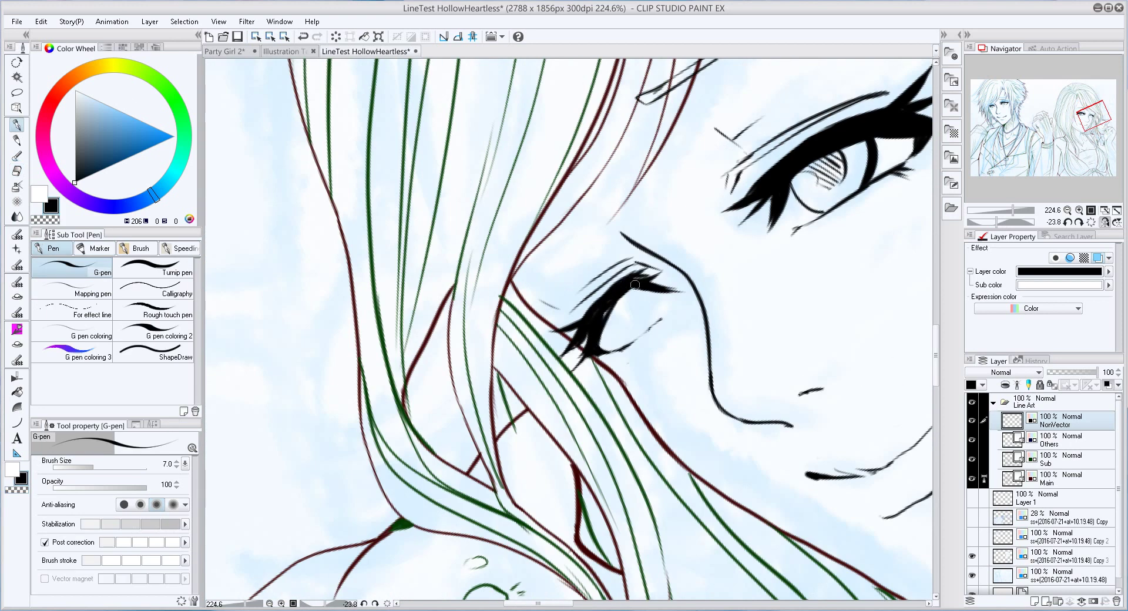
key("h")
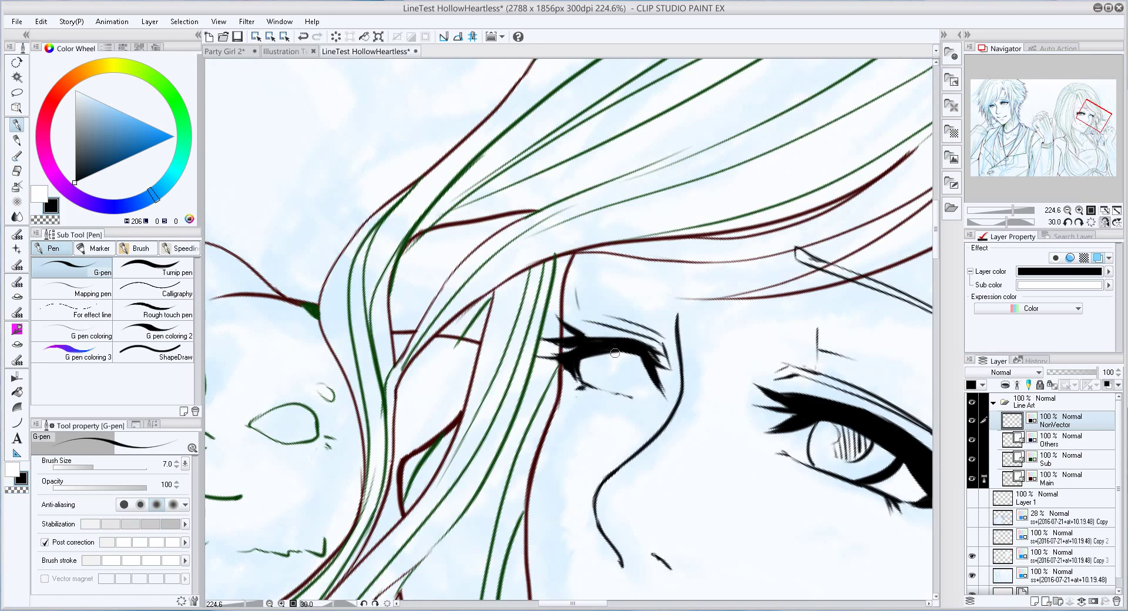
left_click_drag(605, 354, 611, 388)
mouse_move(615, 390)
left_mouse_down()
mouse_move(573, 383)
mouse_move(582, 351)
left_mouse_up()
Lasso the woman's far eye and adjust its placement with Transform, ending with the selection cleared
mouse_move(571, 342)
left_mouse_down()
mouse_move(524, 305)
mouse_move(511, 361)
left_mouse_up()
key("ctrl+alt+0")
key("m")
key("ctrl+t")
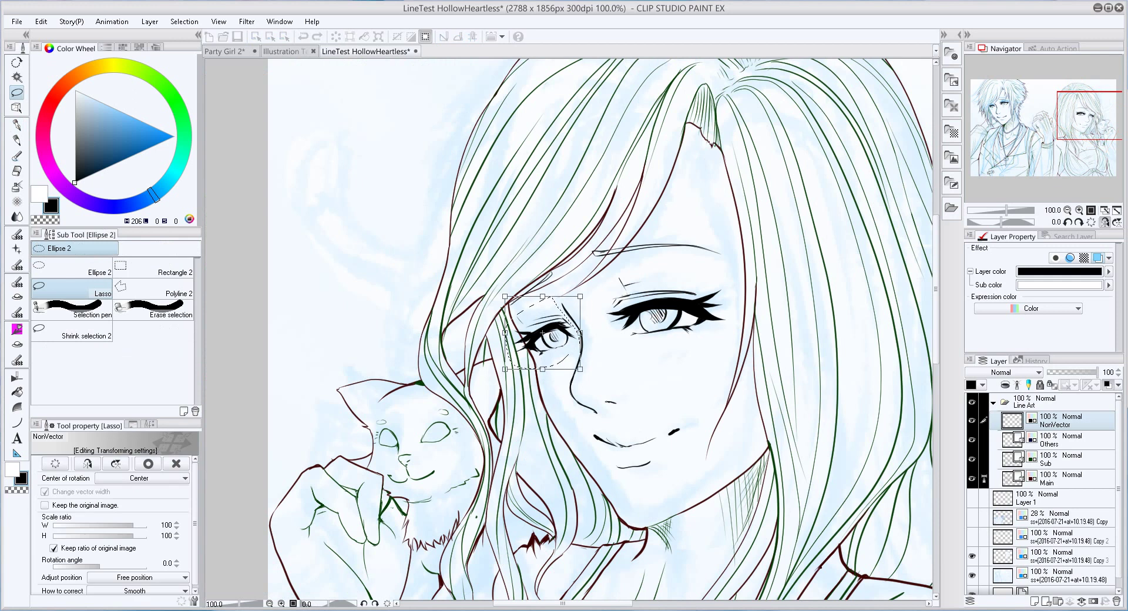
key("Return")
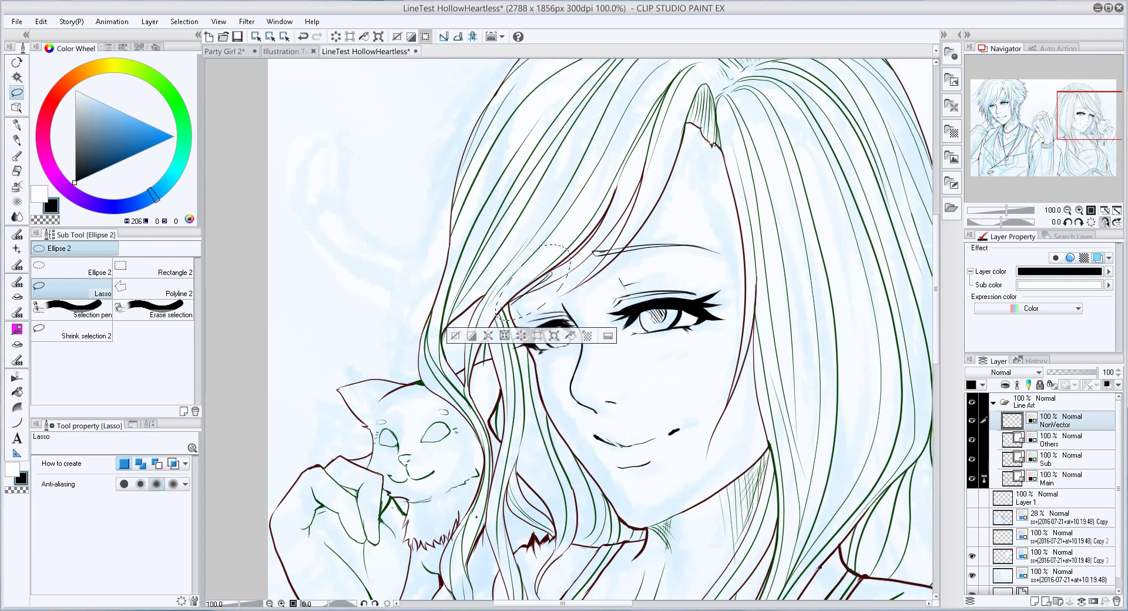
key("ctrl+d")
scroll(563, 329, "down", 3)
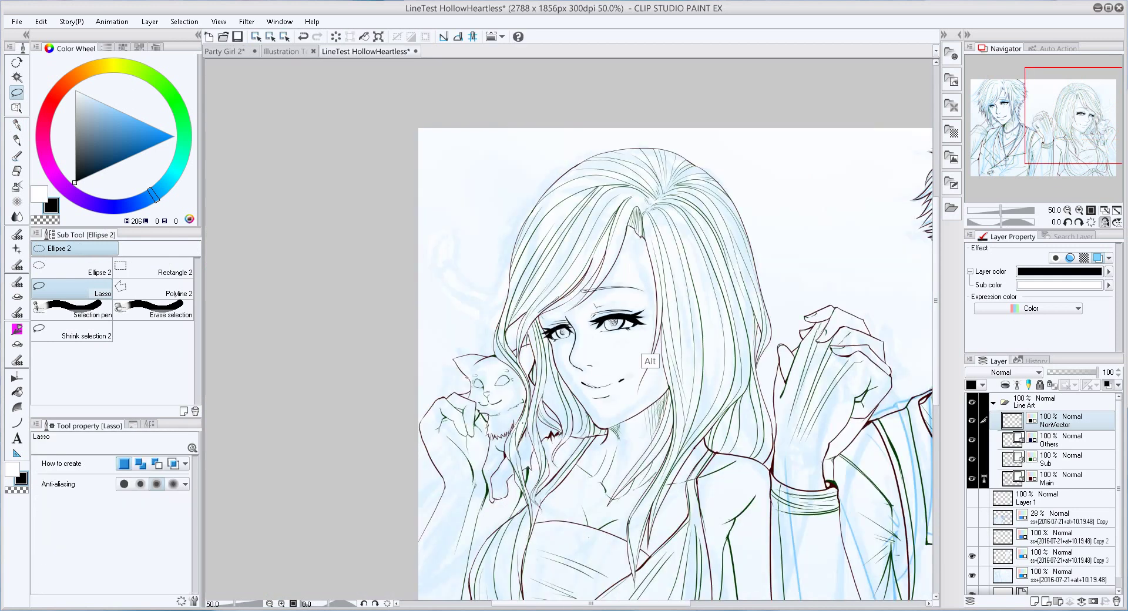
Lasso the near eye, its eyebrow and the nose and shift them slightly with Transform
scroll(623, 329, "up", 3)
left_click_drag(654, 323, 601, 371)
key("ctrl+t")
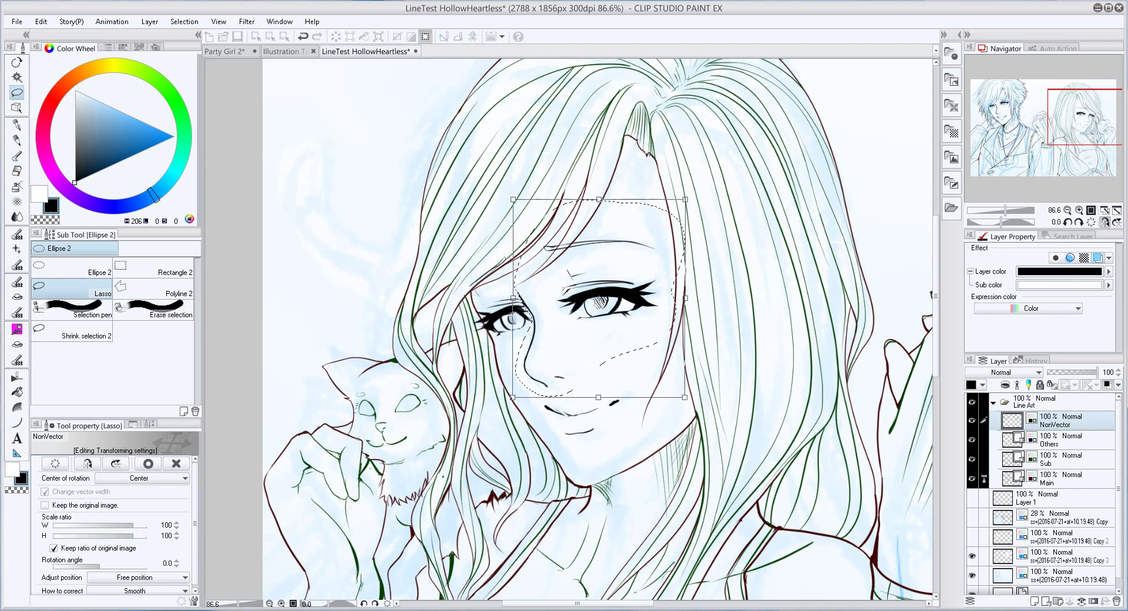
key("Return")
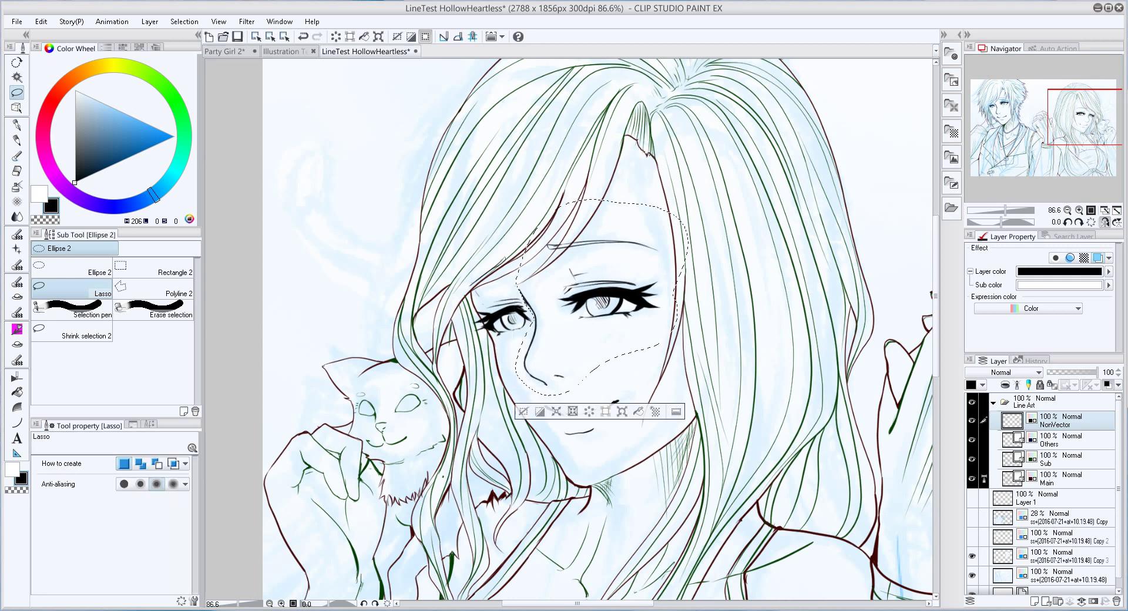
key("ctrl+d")
Clear the old nose line and re-ink the nose bridge and tip with the G-pen at size 8
key("p")
scroll(543, 341, "up", 3)
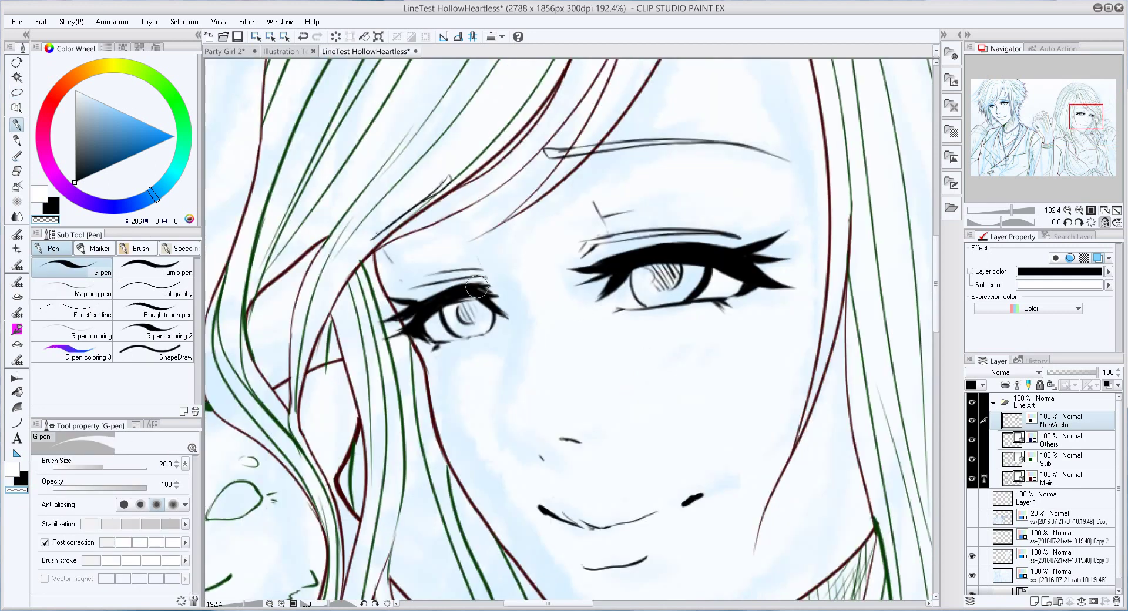
key("bracketleft")
key("bracketleft")
key("bracketleft")
key("bracketleft")
key("bracketleft")
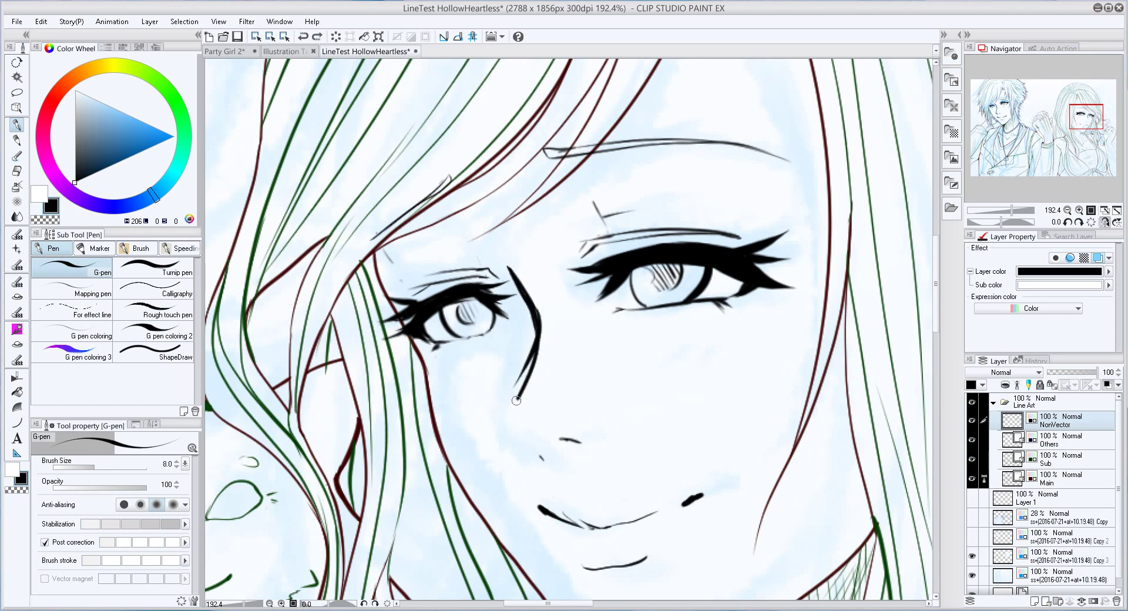
left_click_drag(540, 452, 555, 467)
key("c")
scroll(537, 313, "down", 5)
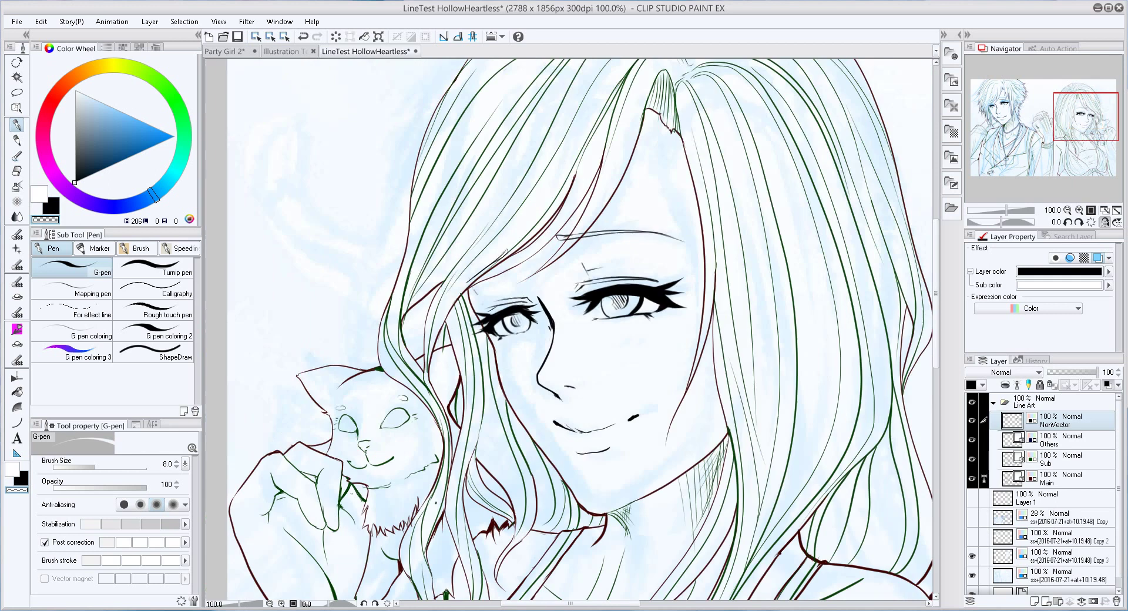
Lasso both eyes and eyebrows and rotate them by -3.1 degrees with Transform
key("m")
mouse_move(546, 297)
left_mouse_down()
mouse_move(587, 347)
mouse_move(585, 286)
left_mouse_up()
key("ctrl+t")
key("Return")
key("ctrl+t")
left_click_drag(686, 366, 678, 376)
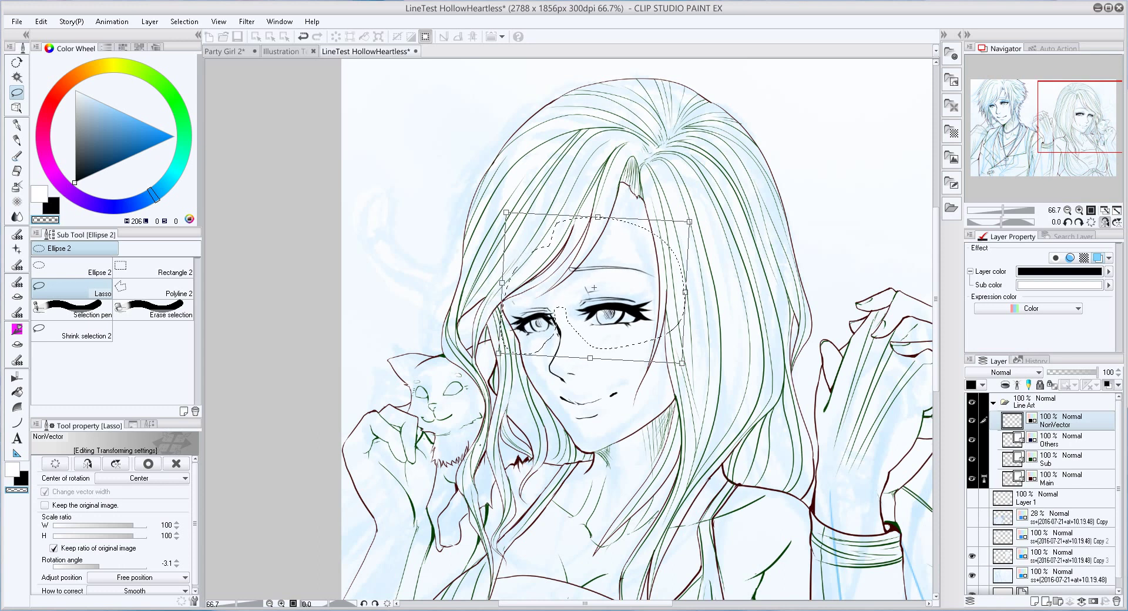
key("Escape")
Nudge the near eye and eyebrow outward with Transform and clear the remaining selection around the nose
key("ctrl+t")
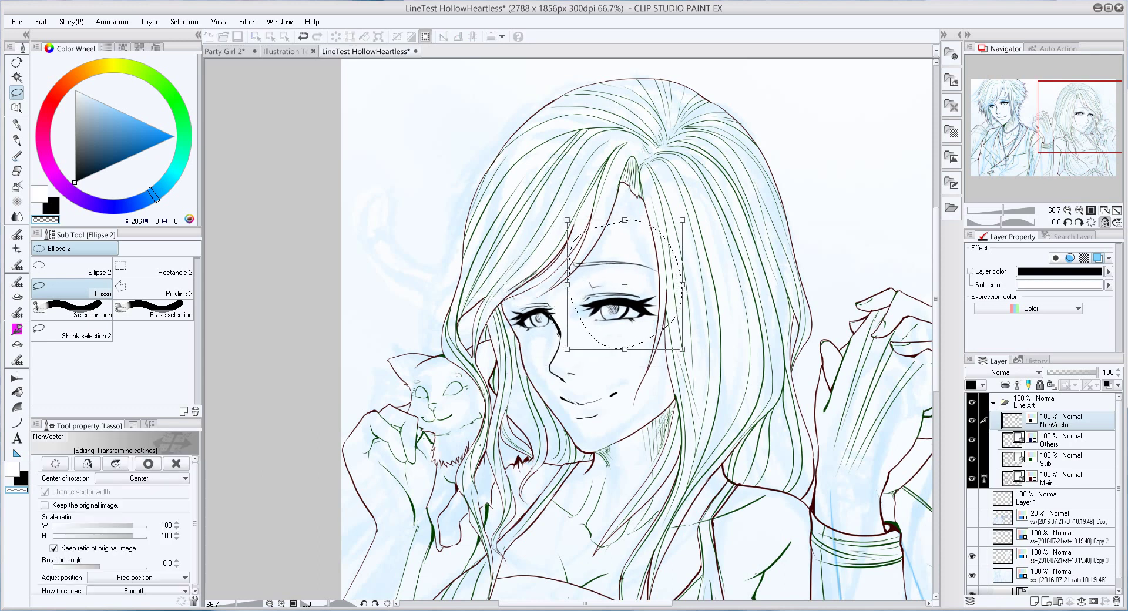
key("ctrl+d")
key("ctrl+z")
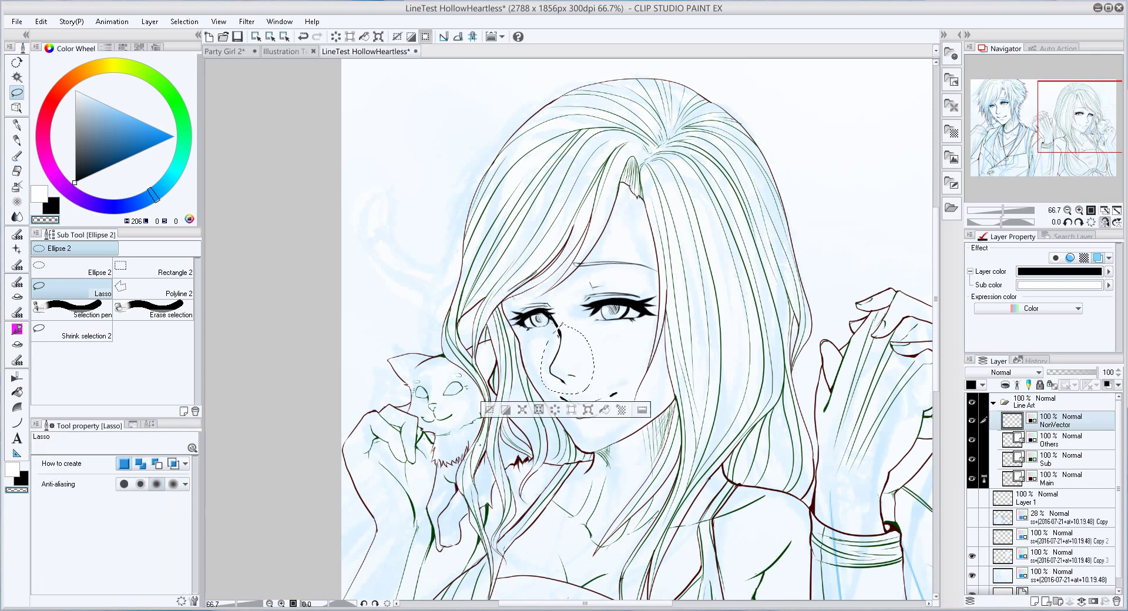
key("ctrl+d")
Re-ink the nose bridge up past the far eye's inner corner with the G-pen at size 10
scroll(550, 318, "up", 4)
key("p")
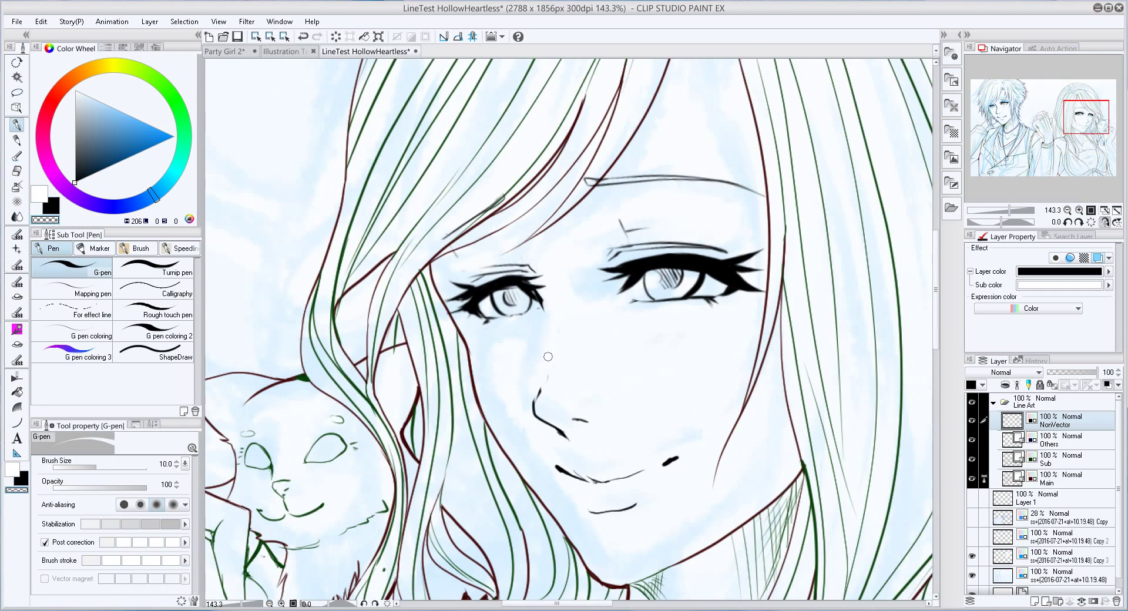
key("x")
left_click_drag(535, 397, 552, 340)
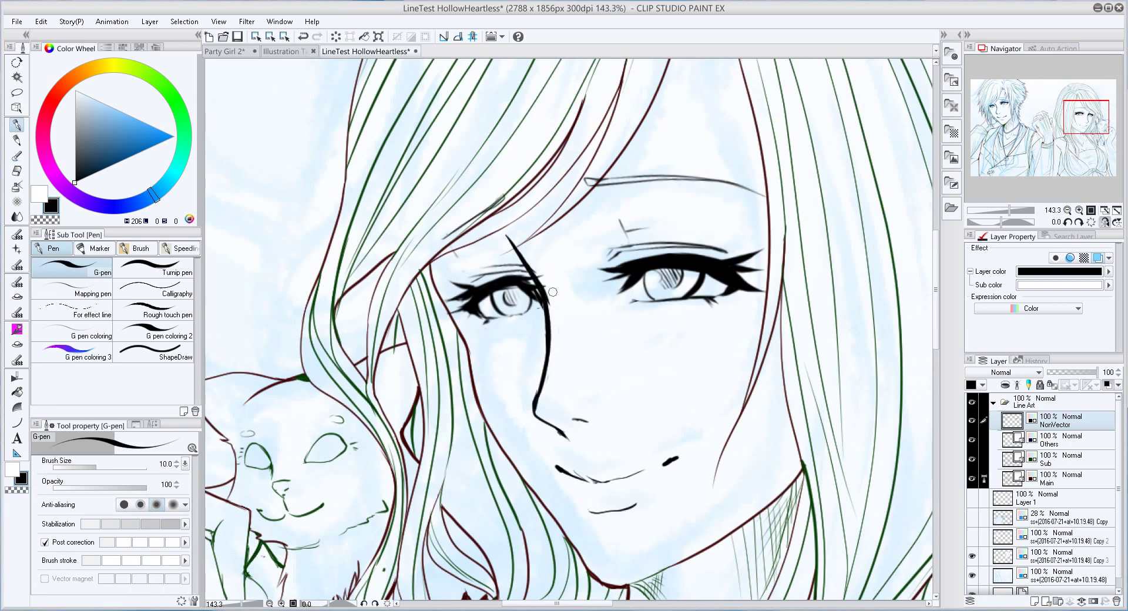
scroll(552, 292, "down", 4)
key("x")
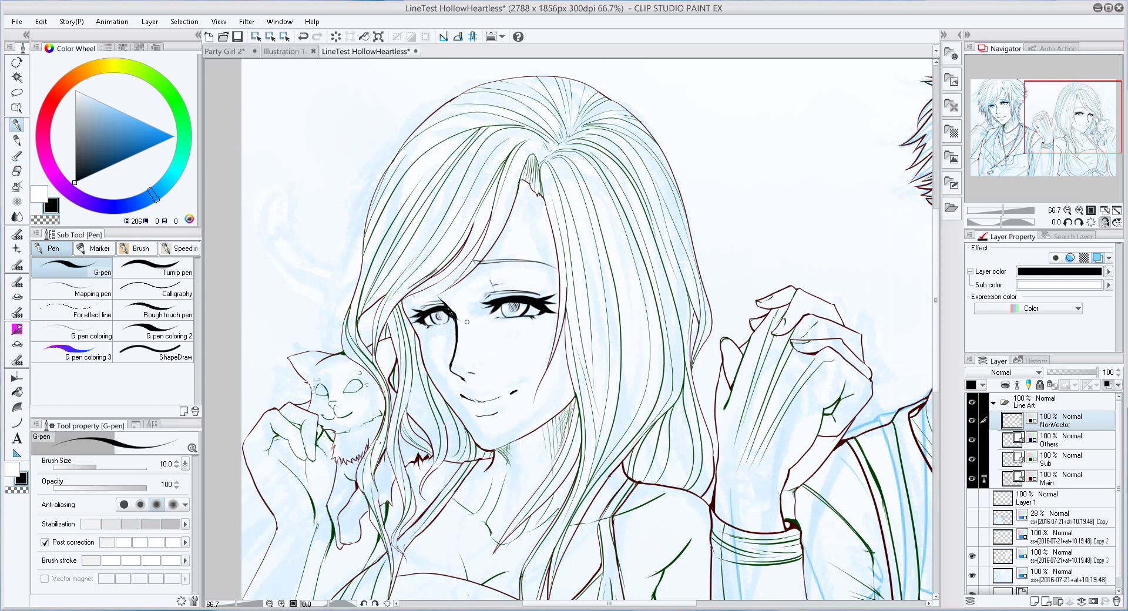
Lasso the woman's nose tip area and adjust its placement with Transform
key("m")
left_click_drag(458, 376, 464, 379)
key("ctrl+t")
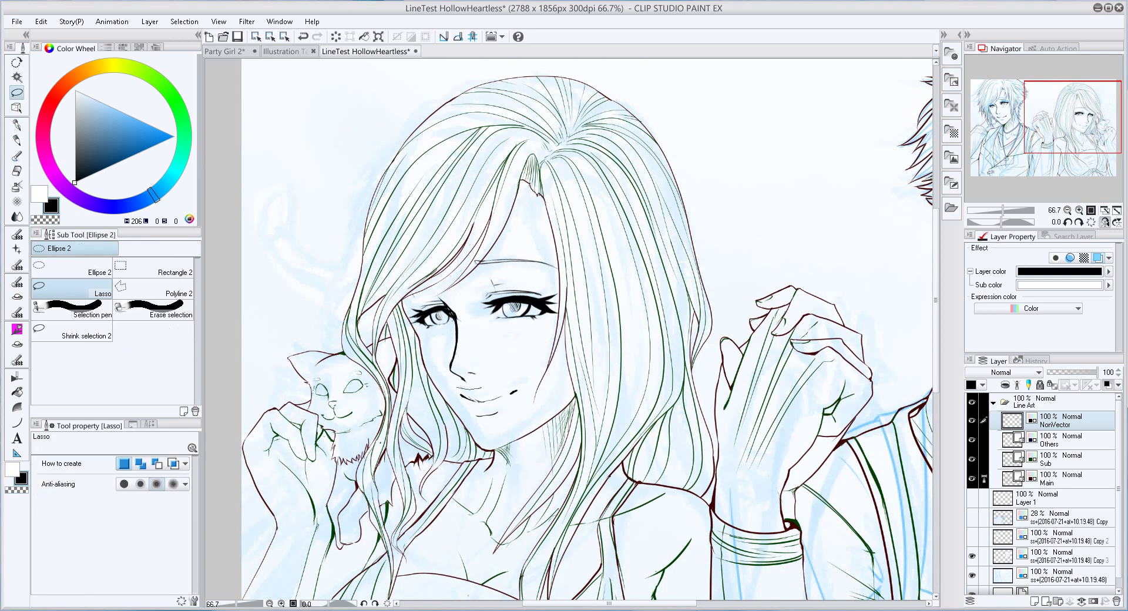
key("Return")
Refine the ink lines around the near eye and eyebrow with the G-pen at size 6
key("p")
scroll(571, 276, "up", 5)
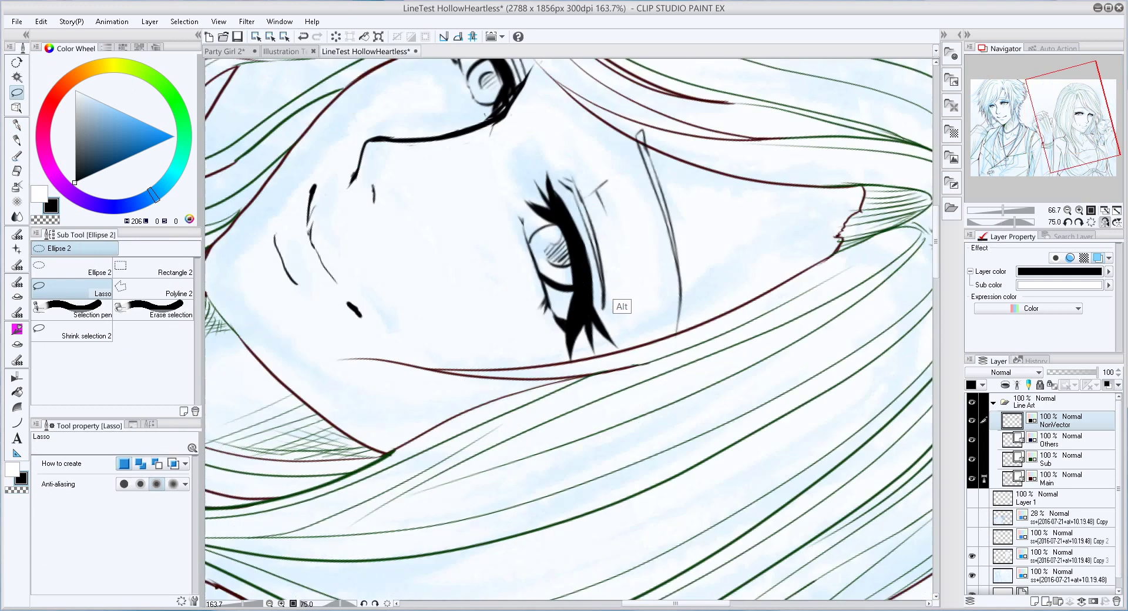
left_click_drag(571, 277, 700, 350)
key("ctrl+0")
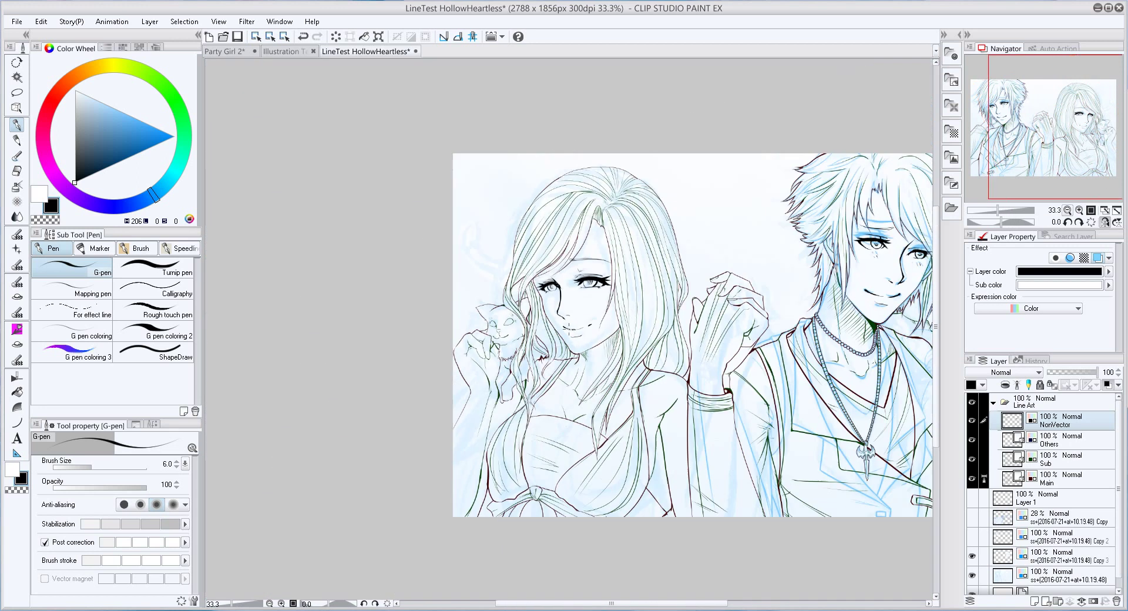
Activate the Main layer and the Sub layer in turn for the woman's shoulder lines beside the bracelet
scroll(823, 353, "up", 3)
left_click(731, 326, "ctrl+shift")
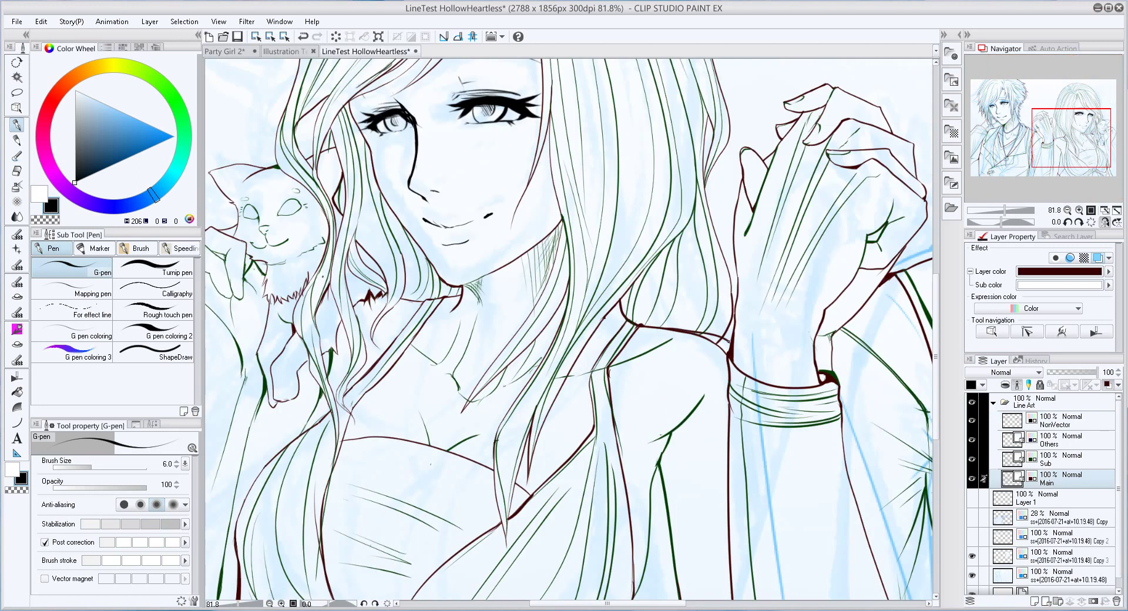
left_click(733, 347, "ctrl+shift")
scroll(733, 347, "down", 5)
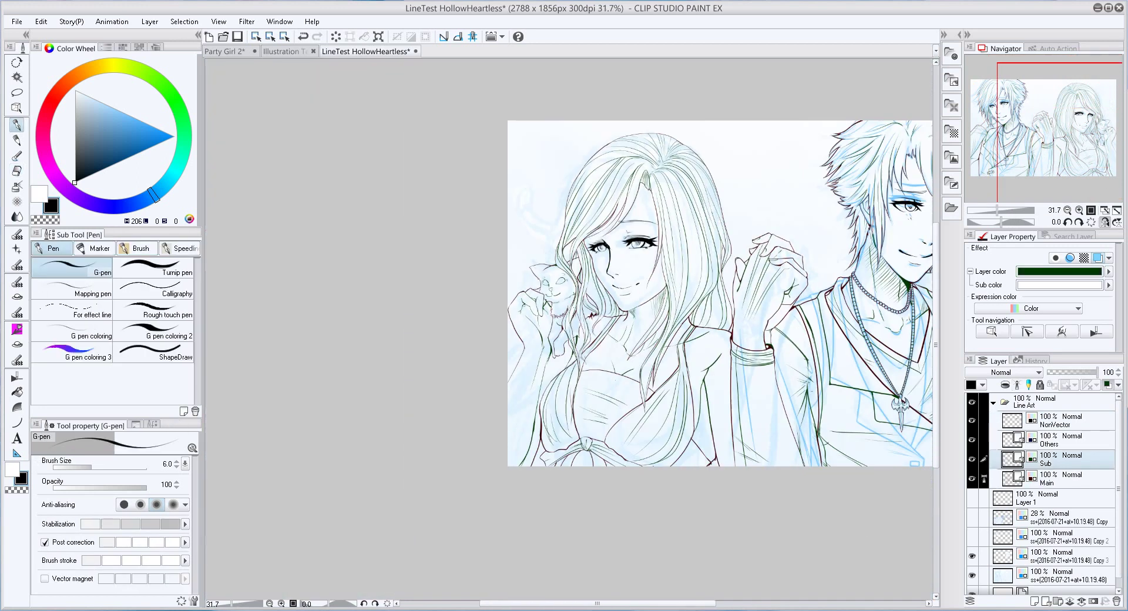
Re-ink the forearm and hand outline beside the cat more heavily on Main and add wrist creases on Sub
scroll(582, 396, "up", 5)
left_click(582, 396, "ctrl+shift")
key("e")
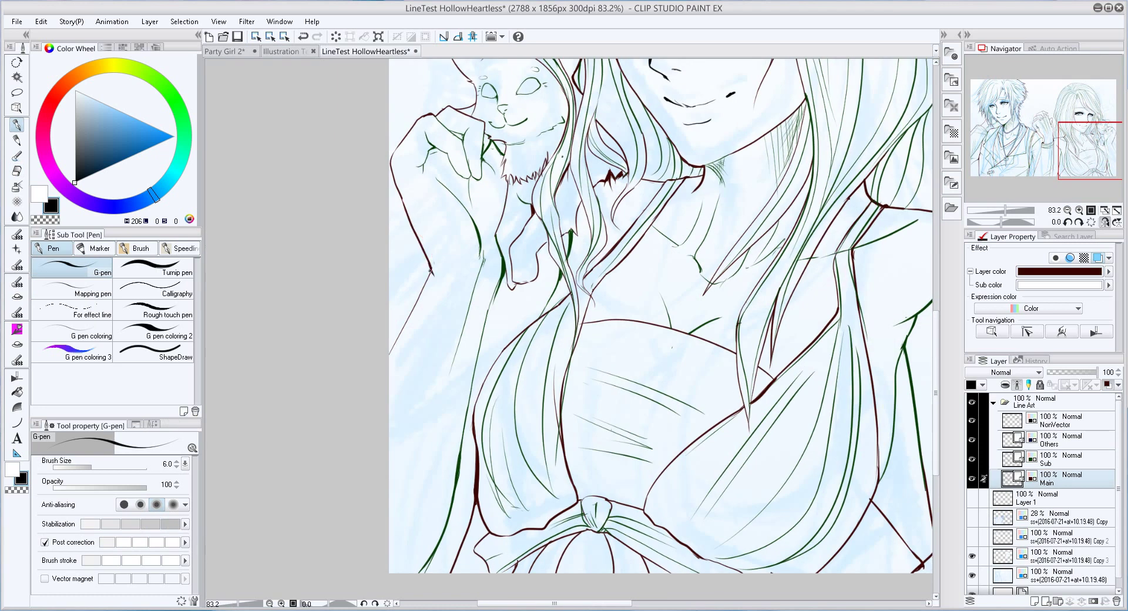
key("e")
key("p")
left_click(432, 260, "ctrl+shift")
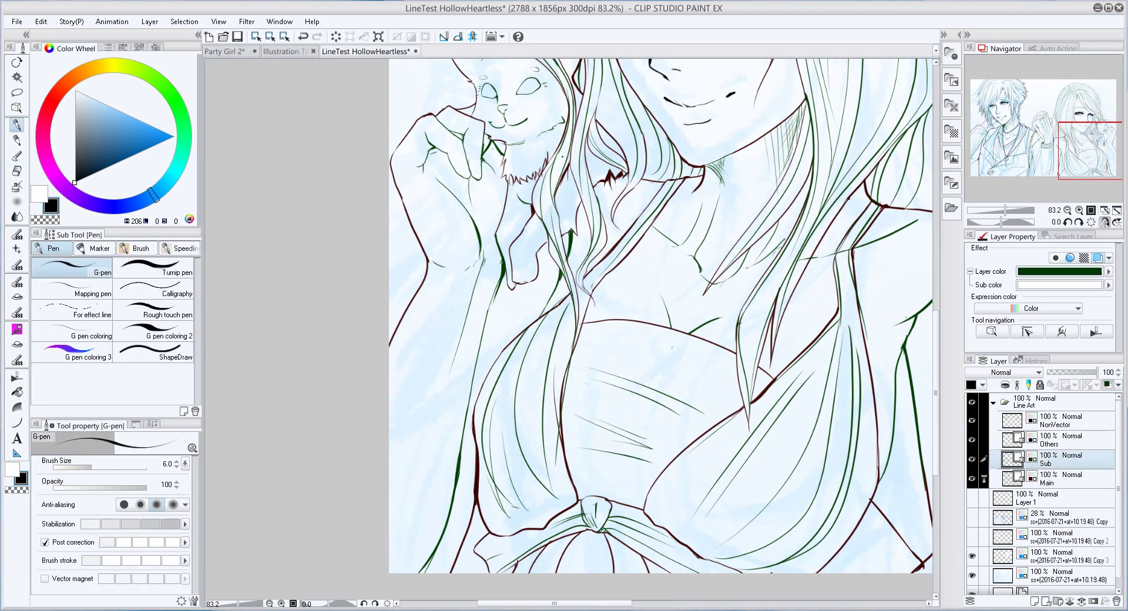
scroll(473, 207, "up", 2)
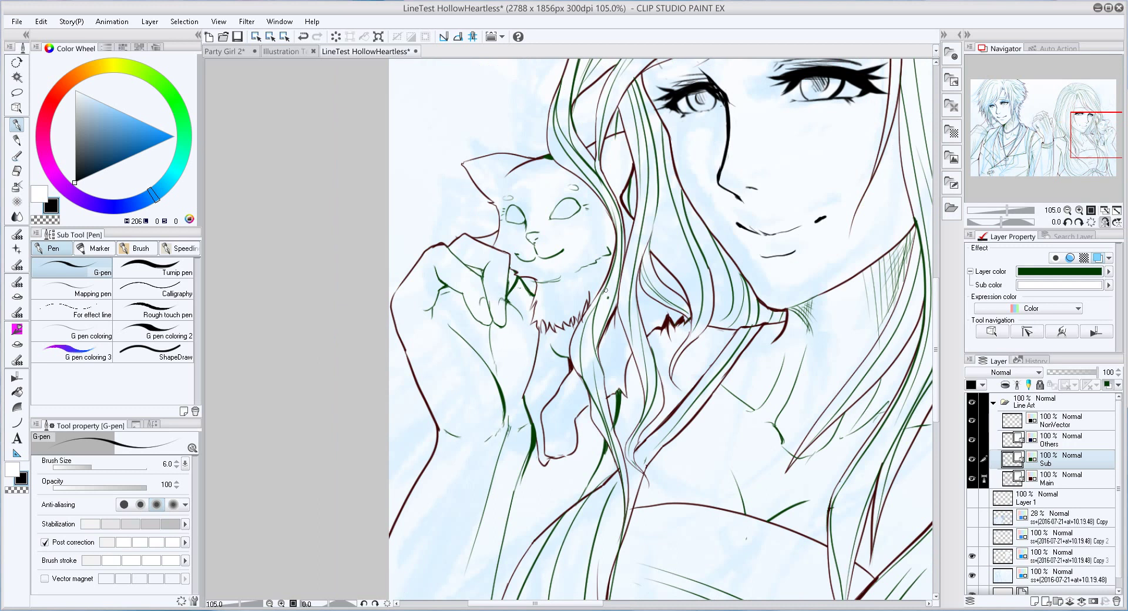
scroll(517, 352, "down", 5)
scroll(549, 355, "up", 6)
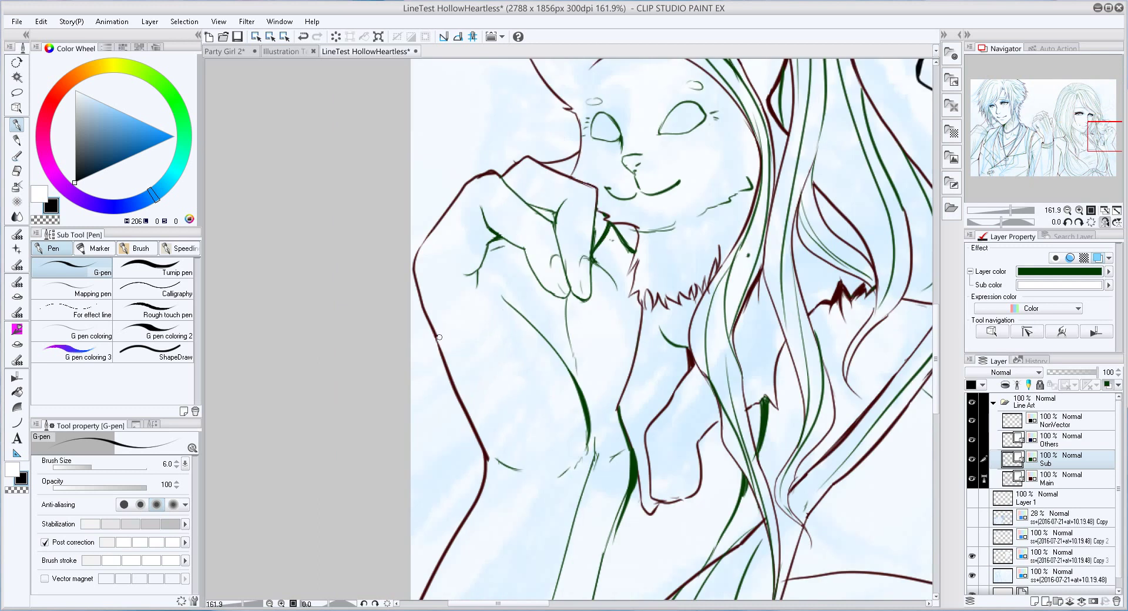
Join the outline strokes of the hand holding the cat on the Main layer with Connect vector line
left_click(438, 332, "ctrl+shift")
key("y")
left_click(457, 221, "ctrl")
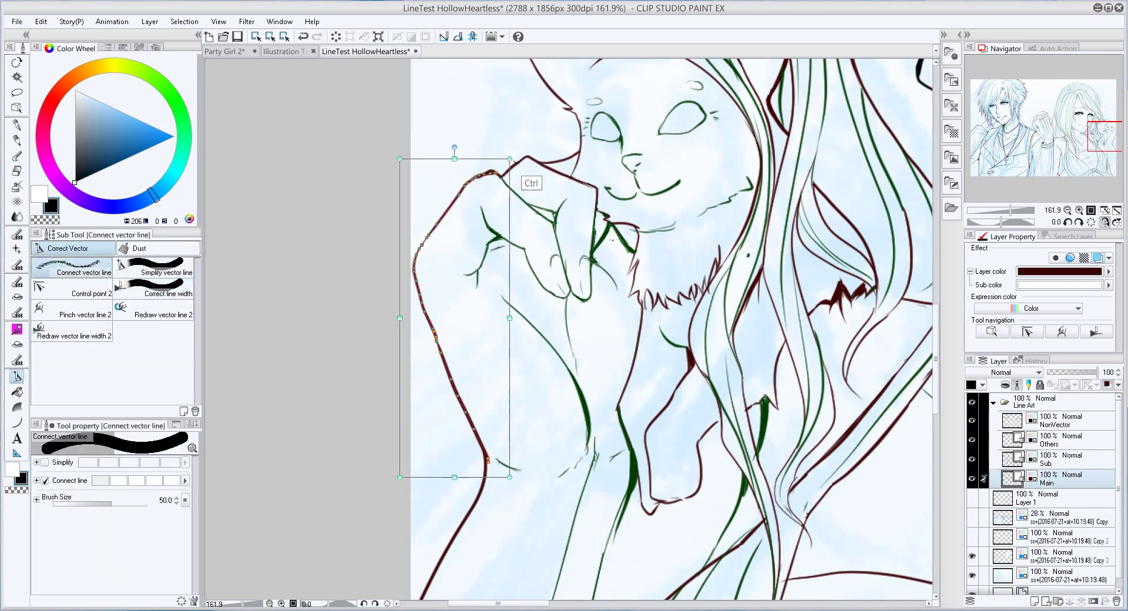
left_click(523, 154, "ctrl")
left_click(445, 206, "ctrl+shift")
scroll(531, 156, "down", 3)
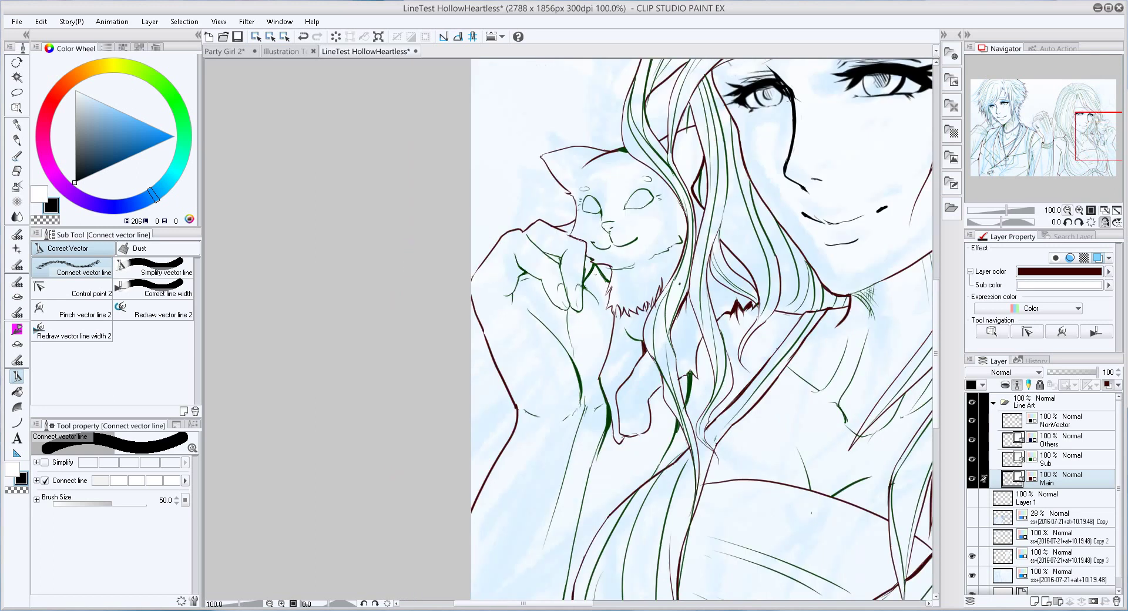
scroll(572, 367, "up", 5)
key("p")
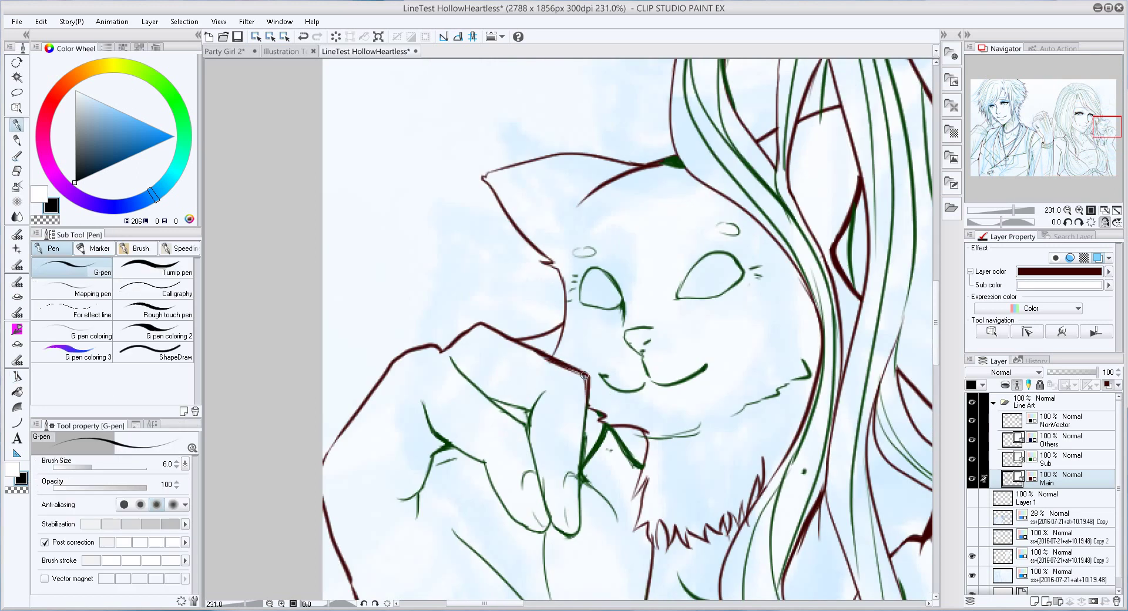
Hide the blue sketch layers, flip the canvas view back and group them with Layer 1 in a folder below Line Art
scroll(535, 340, "down", 5)
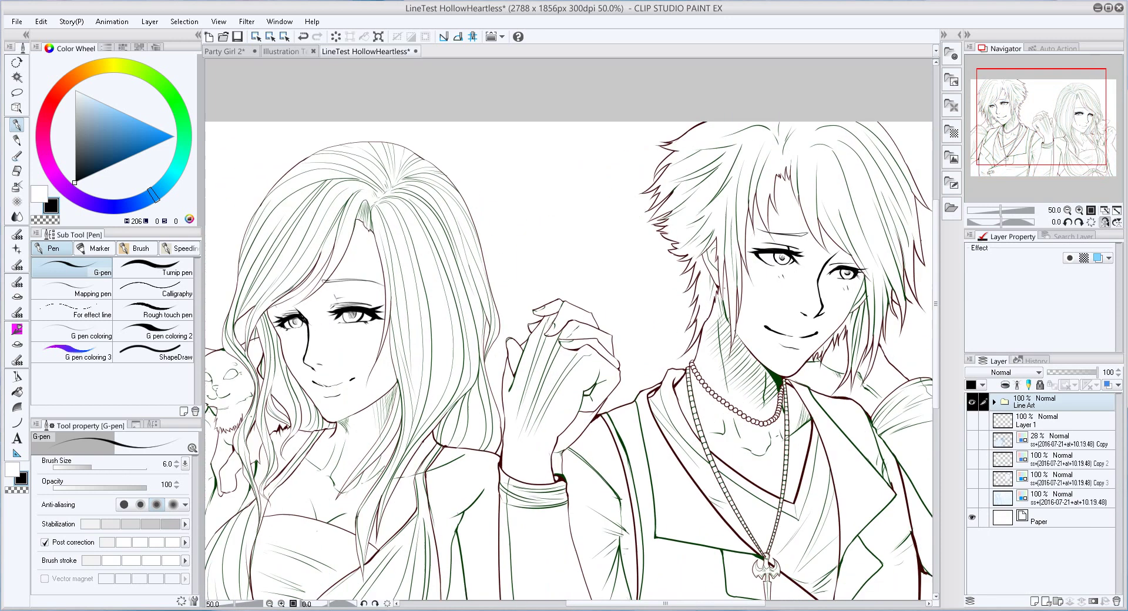
key("h")
key("ctrl+g")
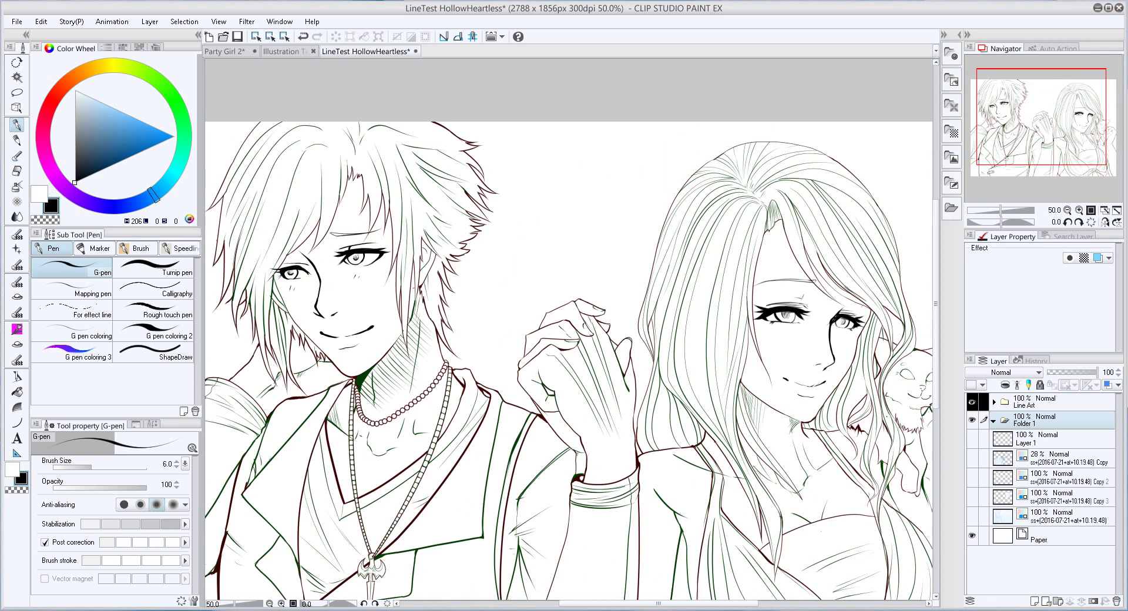
On a new layer in the folder, select the area outside the figures, invert the selection and fill the silhouettes with a blue layer colour
key("ctrl+0")
key("g")
key("ctrl+shift+n")
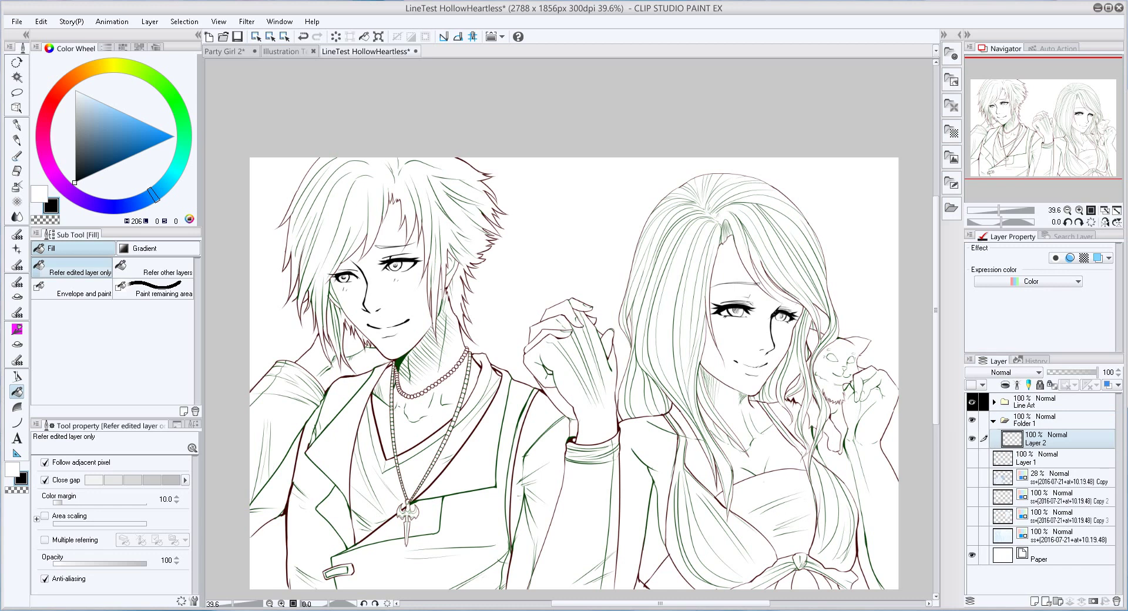
key("w")
left_click(819, 346)
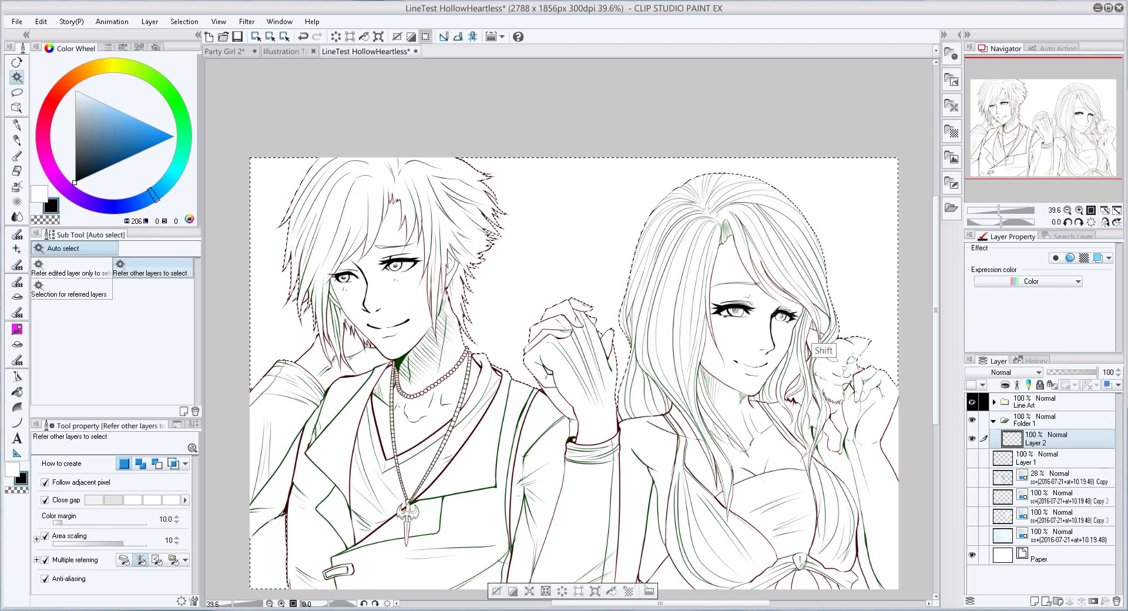
key("ctrl+shift+i")
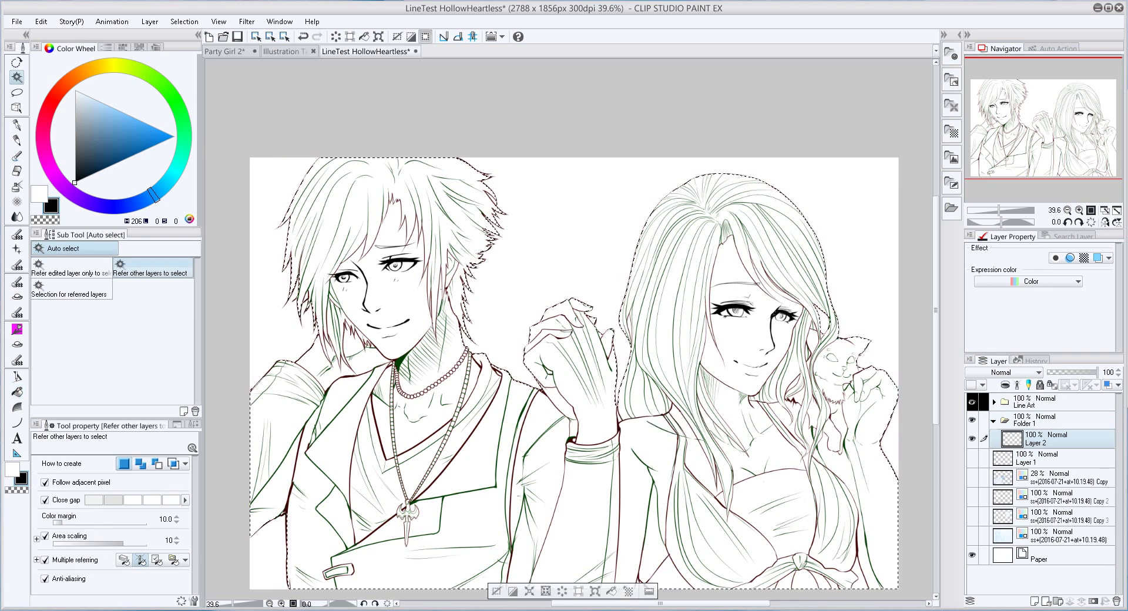
key("g")
key("alt+BackSpace")
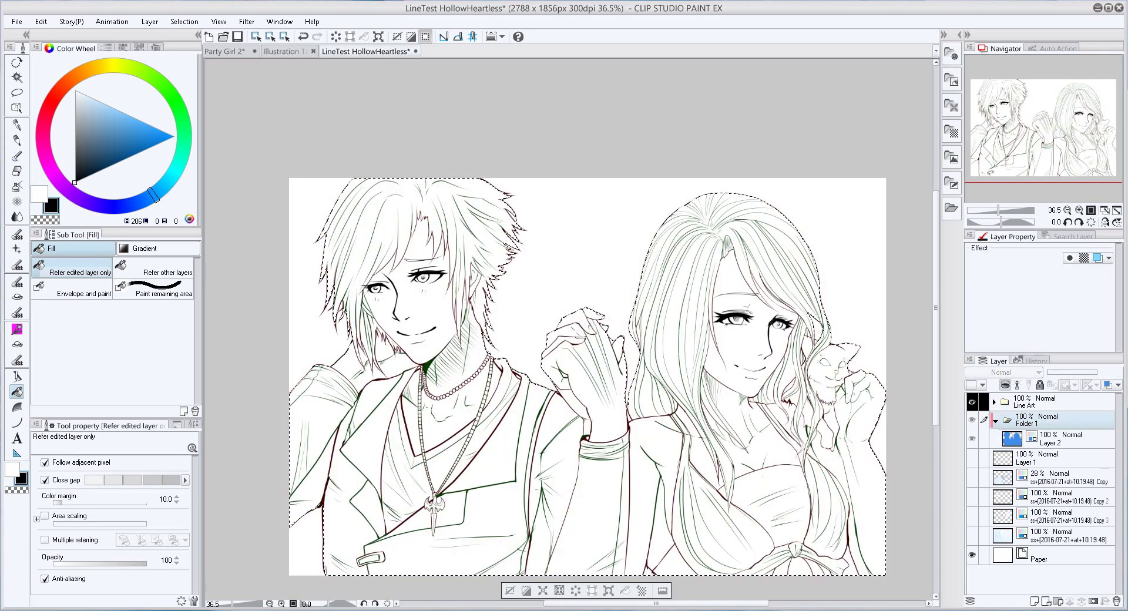
Clear the selection and add another new layer with a dark purple layer colour for the man's hair
key("ctrl+shift+n")
key("ctrl+d")
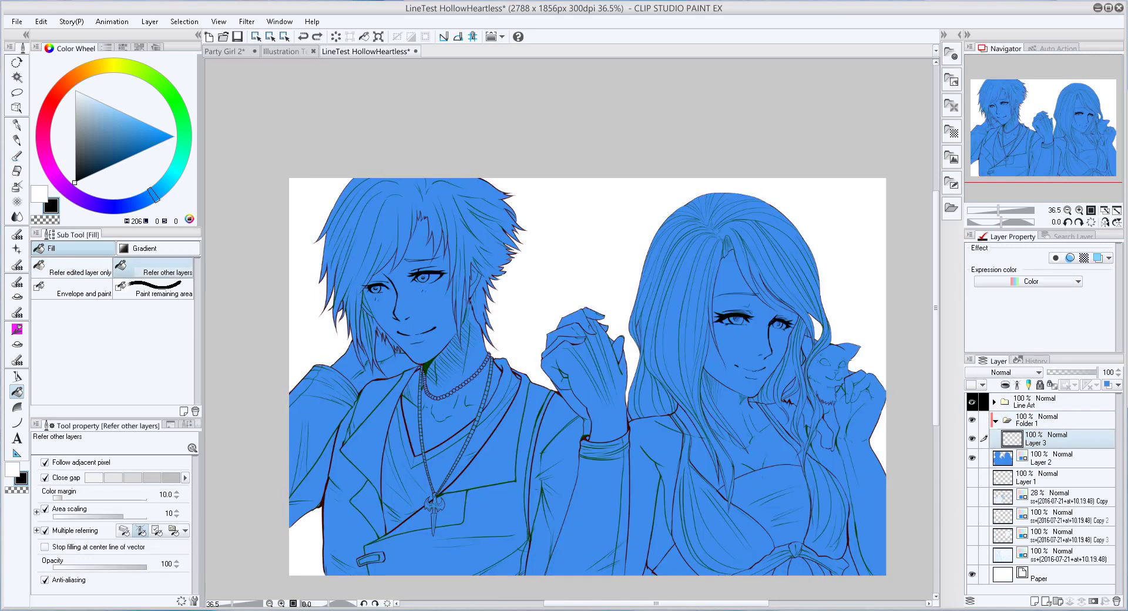
left_click(1097, 257)
left_click(154, 267)
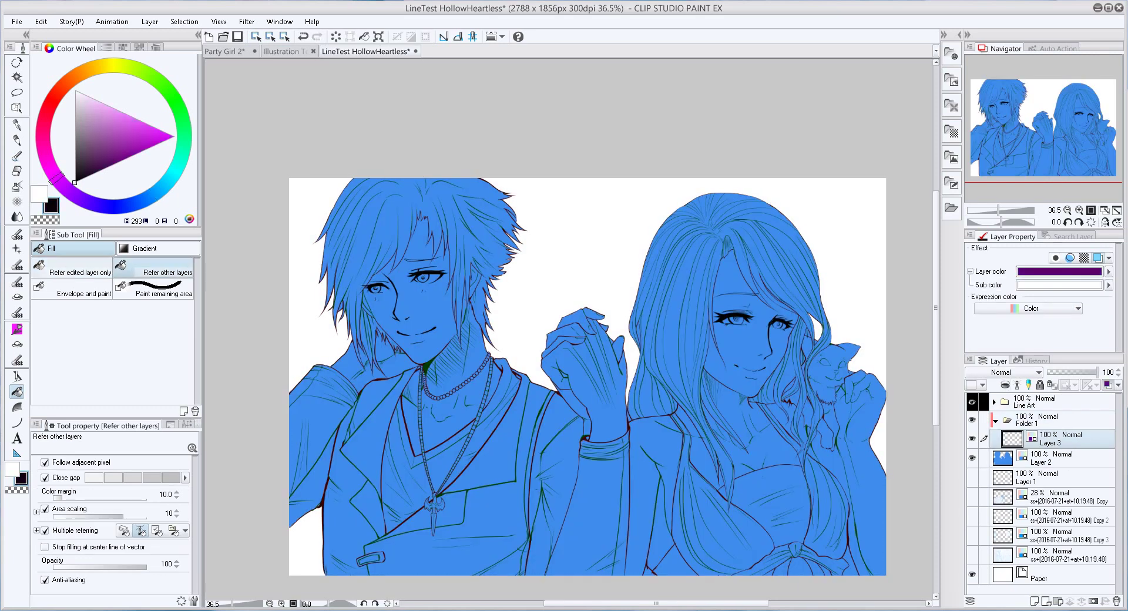
Expand the Line Art folder, hide the Sub layer and close the face outline gap beside the man's eye on Main with the G-pen
key("alt")
scroll(329, 265, "up", 5)
left_click(994, 402)
key("p")
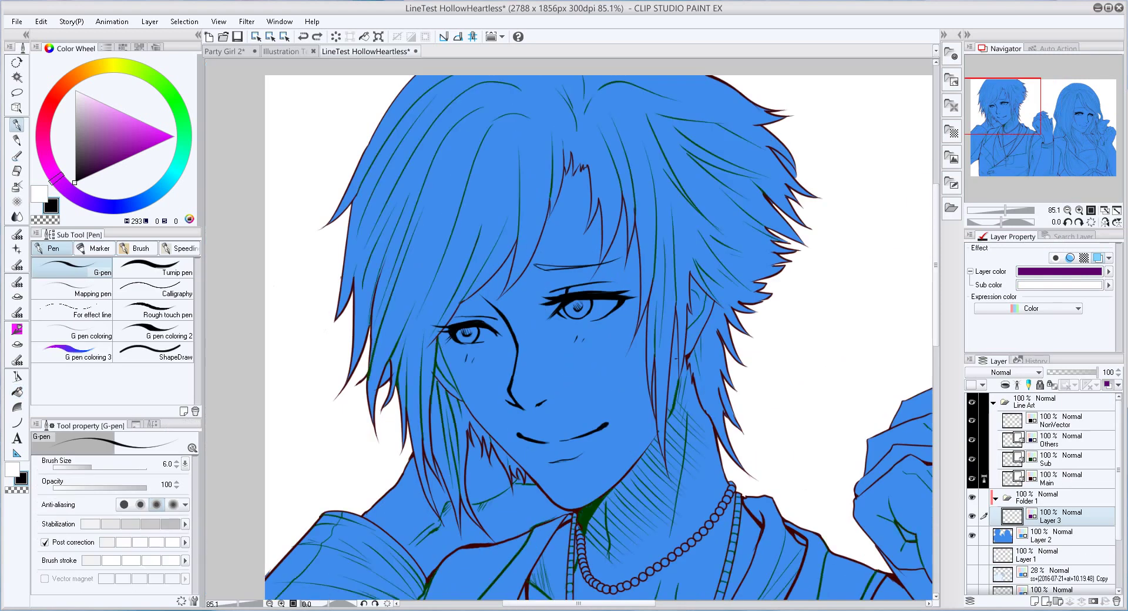
left_click_drag(435, 343, 434, 370)
scroll(435, 340, "up", 4)
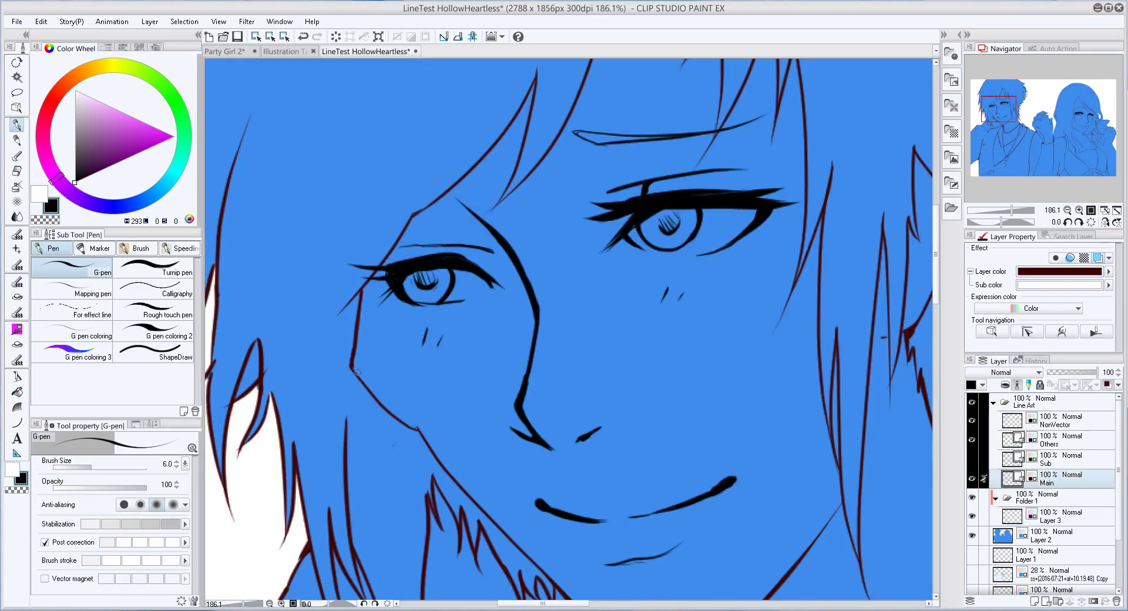
Fill the main mass of the man's hair on the purple layer, using the fill that refers to other layers
key("g")
scroll(356, 371, "down", 3)
left_click(282, 247)
scroll(564, 329, "down", 2)
key("ctrl+alt+0")
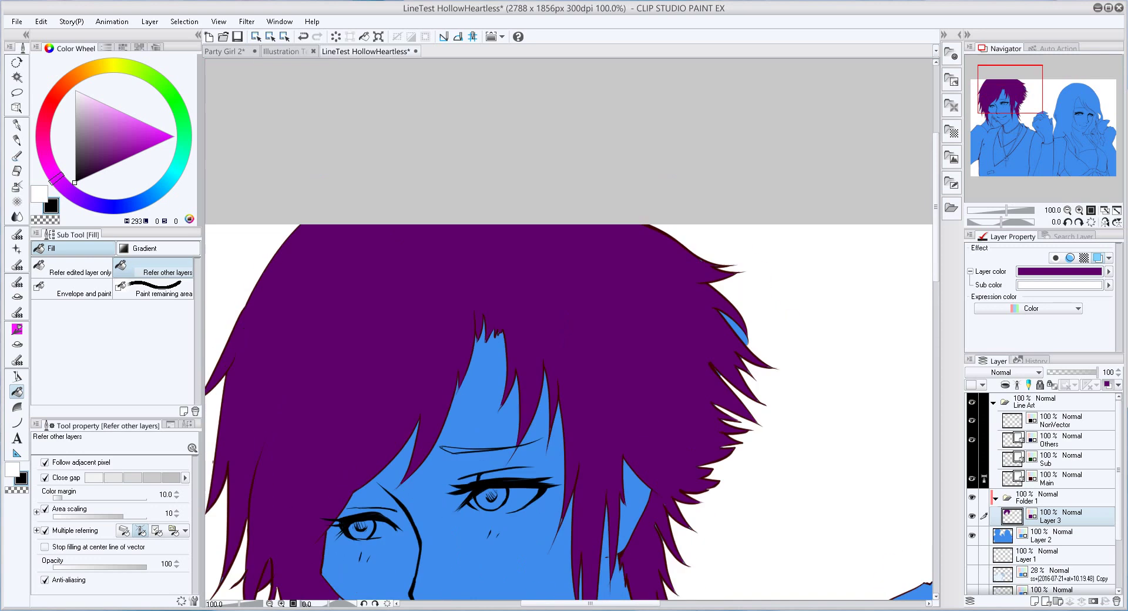
key("alt+bracketleft")
key("p")
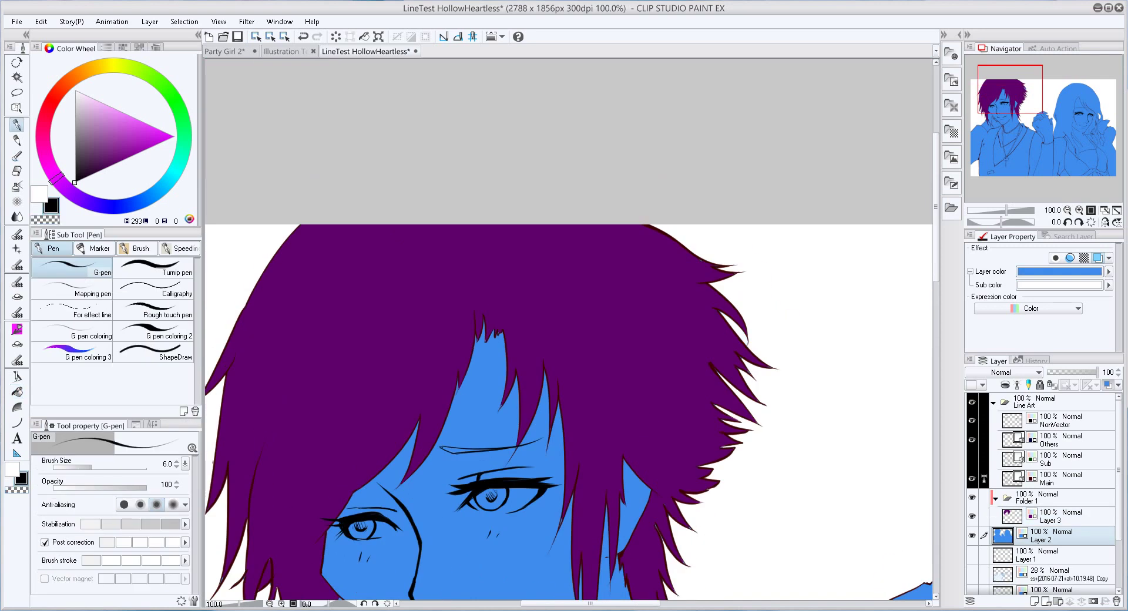
key("alt+bracketright")
Fill the man's remaining hair locks beside his cheek and jaw on the same purple layer
scroll(708, 481, "down", 5)
key("g")
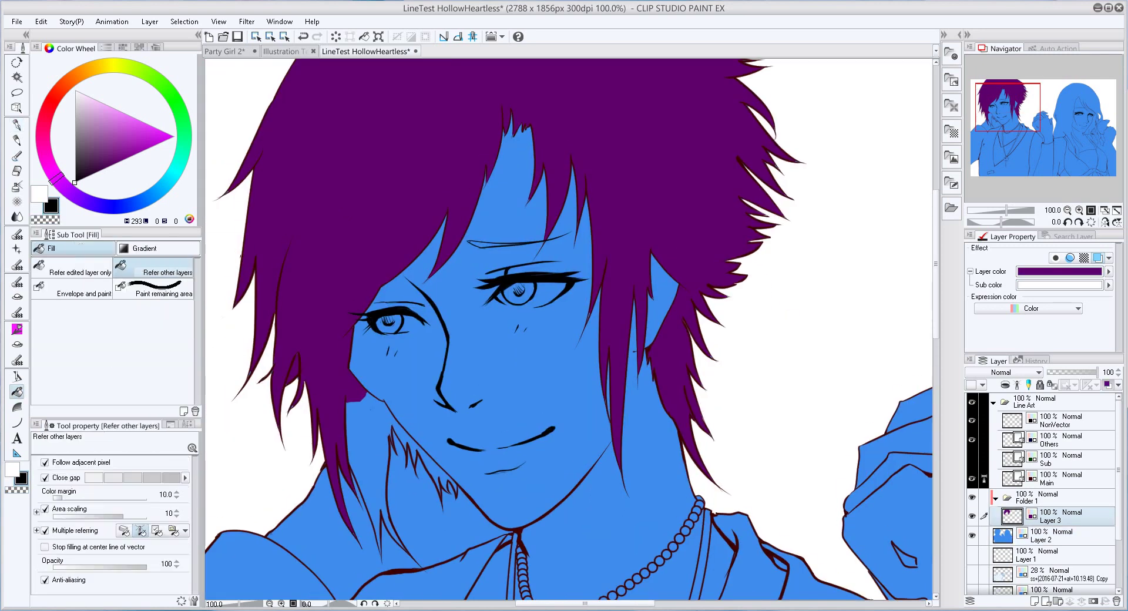
left_click(391, 438)
key("p")
key("p")
key("ctrl+minus")
key("ctrl+minus")
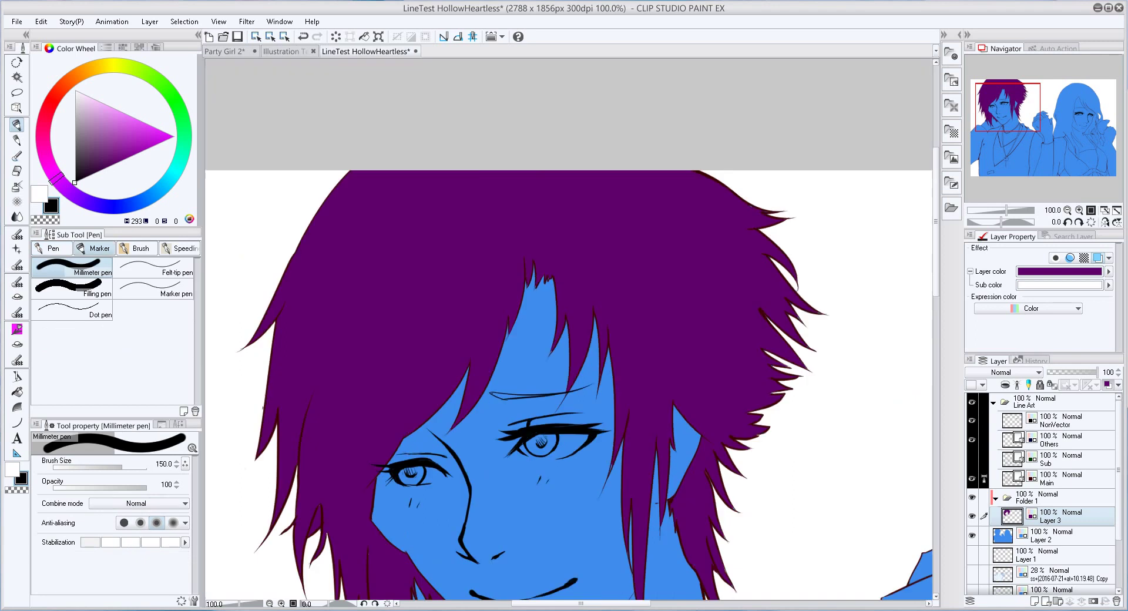
Add a new layer and fill the man's face, neck and hands with a pale cream skin colour
scroll(569, 329, "down", 2)
scroll(569, 329, "right", 2)
key("ctrl+shift+n")
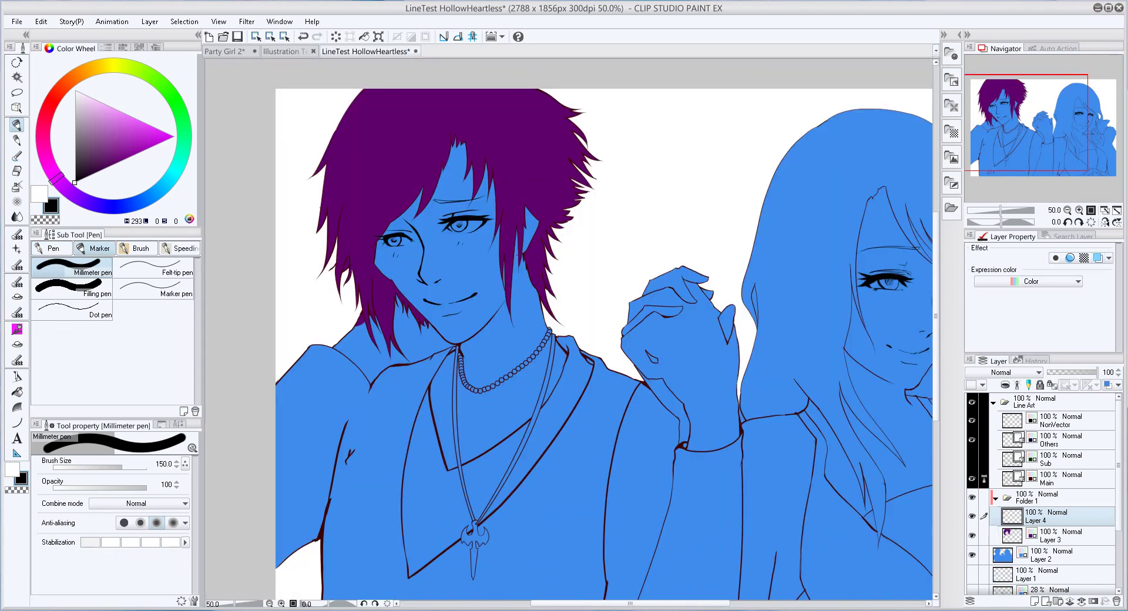
key("g")
left_click(446, 282)
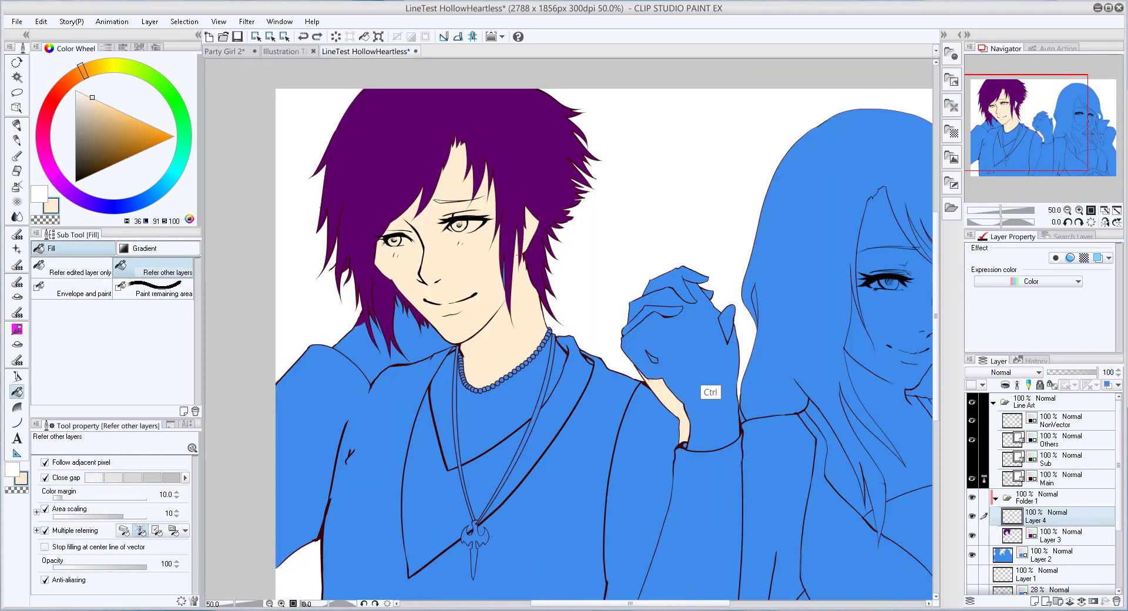
left_click(675, 340)
left_click(353, 344)
key("p")
key("ctrl+bracketleft")
scroll(516, 294, "right", 2)
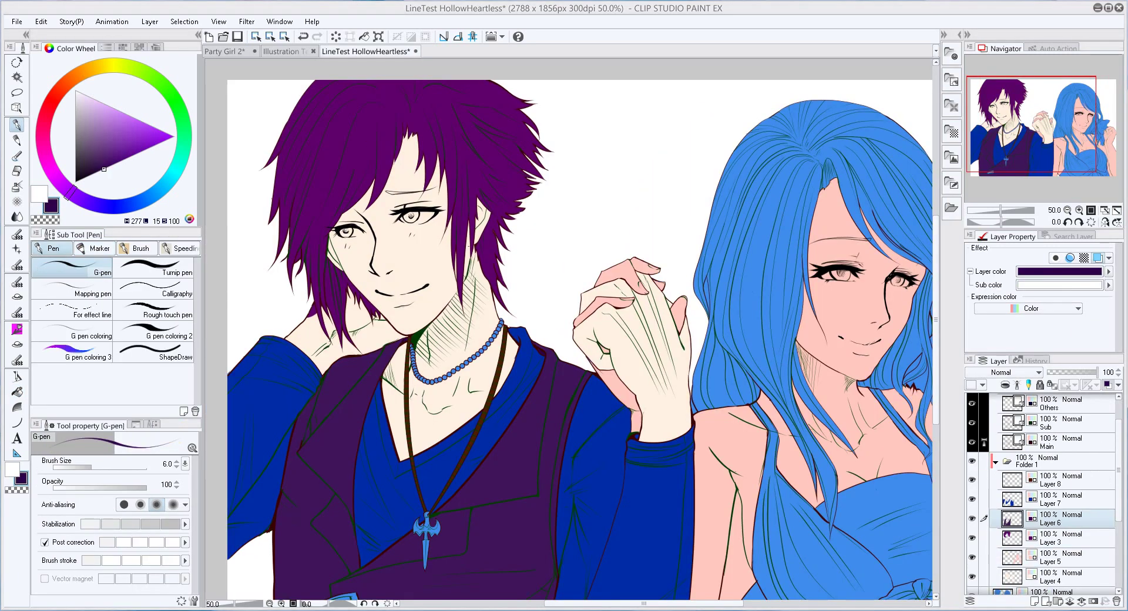
Fill the man's bead necklace on a new layer with a brown layer colour and deepen the fill with its transparent pixels locked
key("ctrl+shift+n")
key("g")
scroll(447, 353, "up", 6)
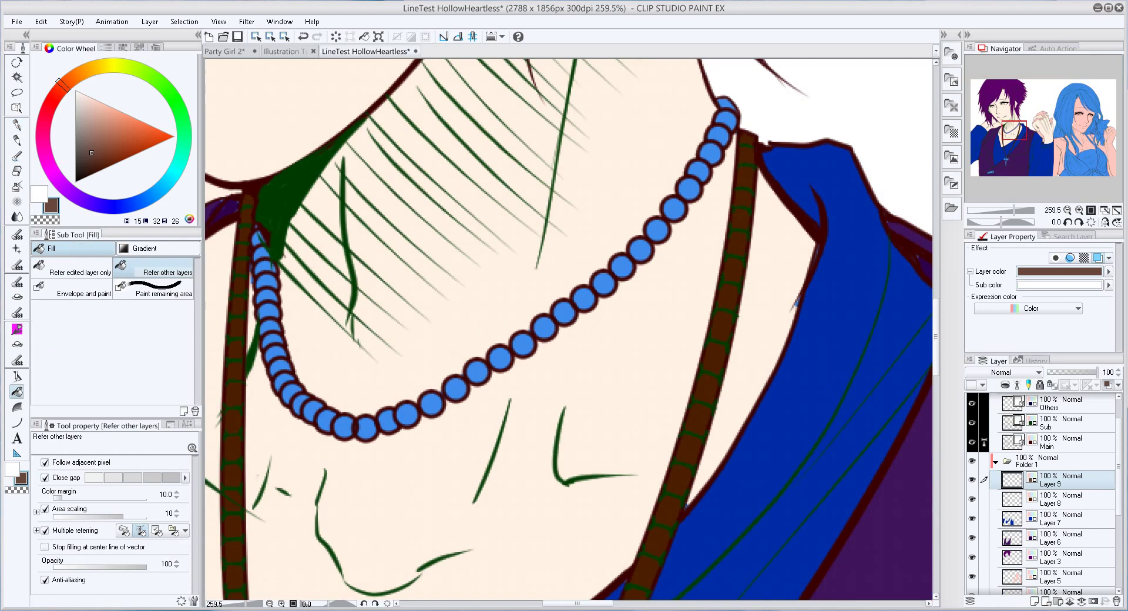
left_click(41, 21)
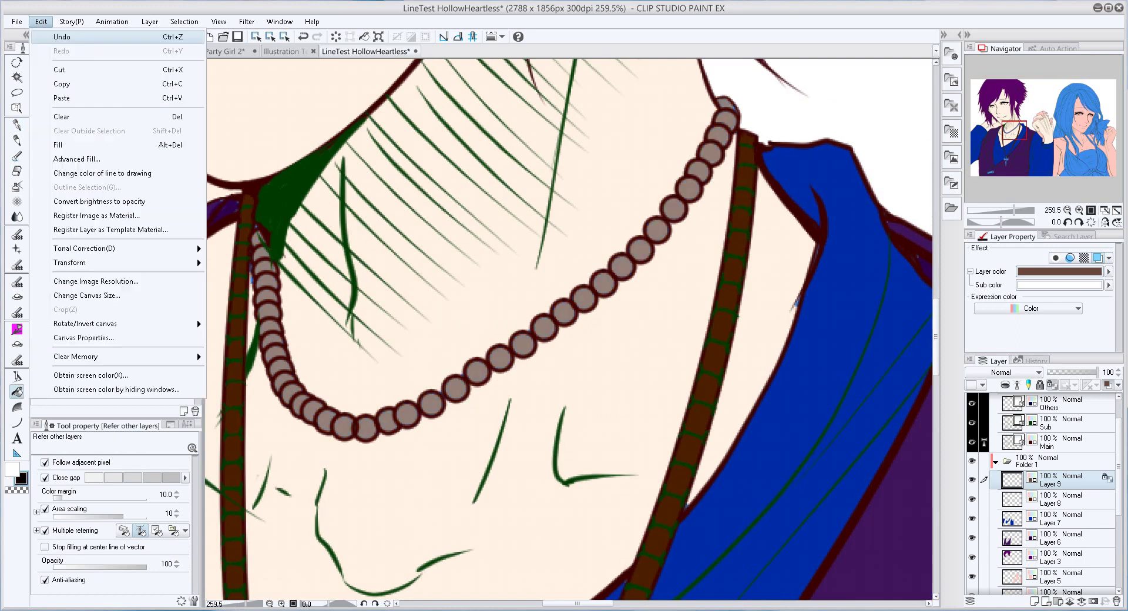
left_click(71, 202)
scroll(569, 329, "down", 5)
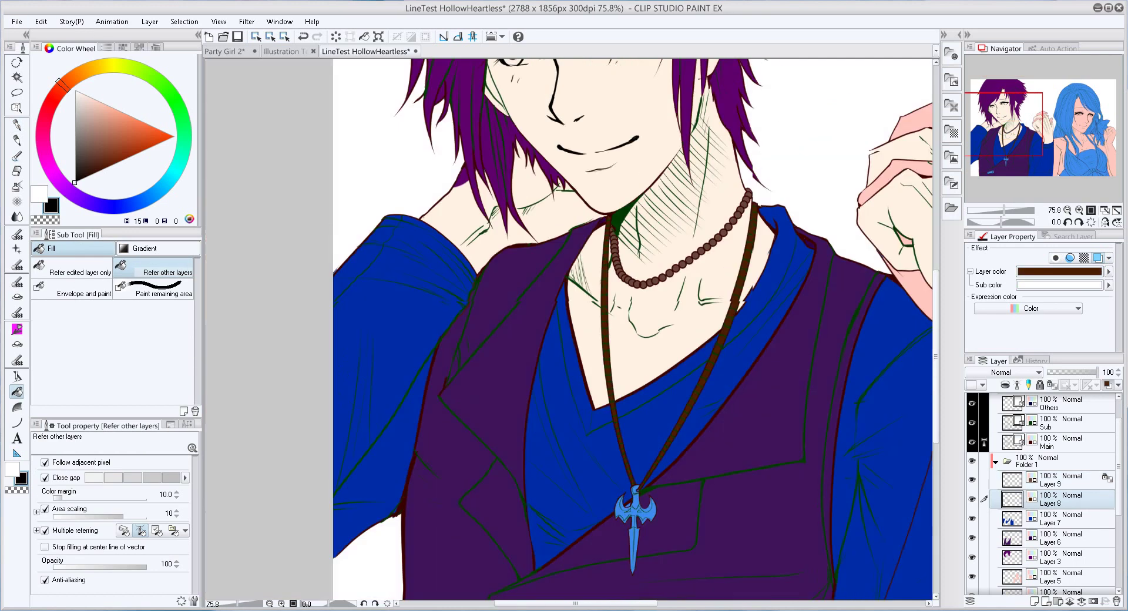
Select the woman's hair layer, Layer 10, and give it a dark reddish-brown layer colour with transparent pixels locked
scroll(568, 329, "down", 1)
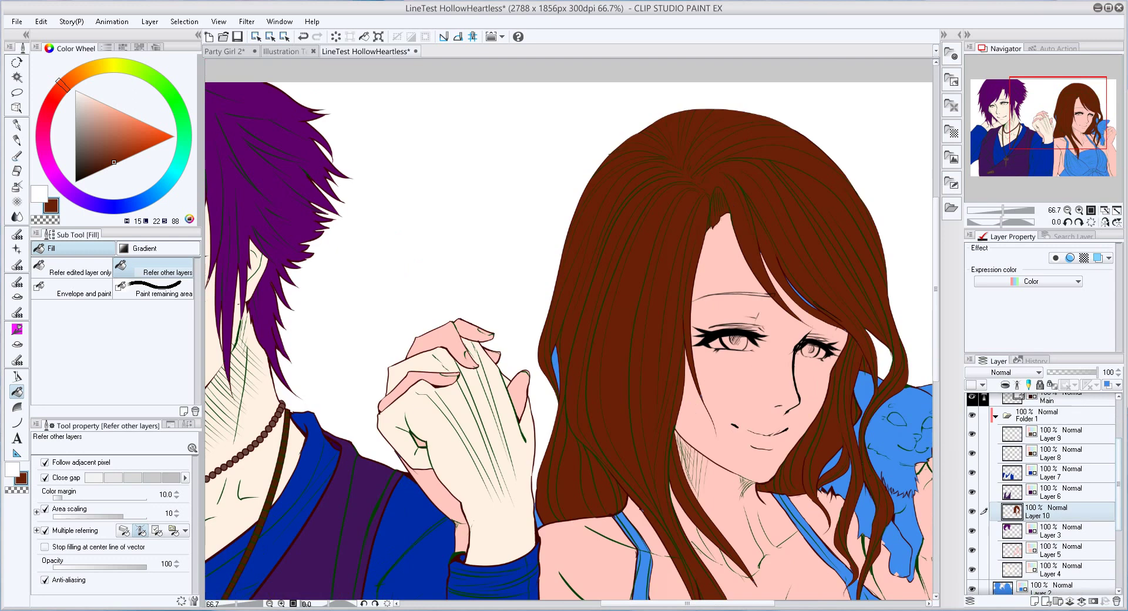
scroll(1039, 493, "down", 2)
left_click(1052, 528)
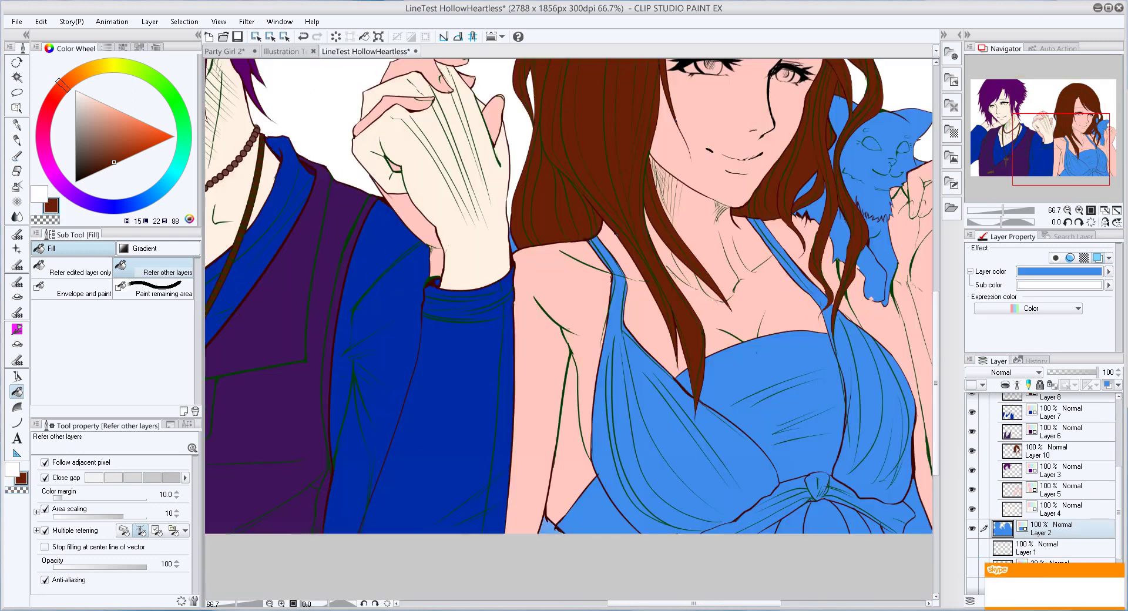
scroll(1040, 476, "up", 3)
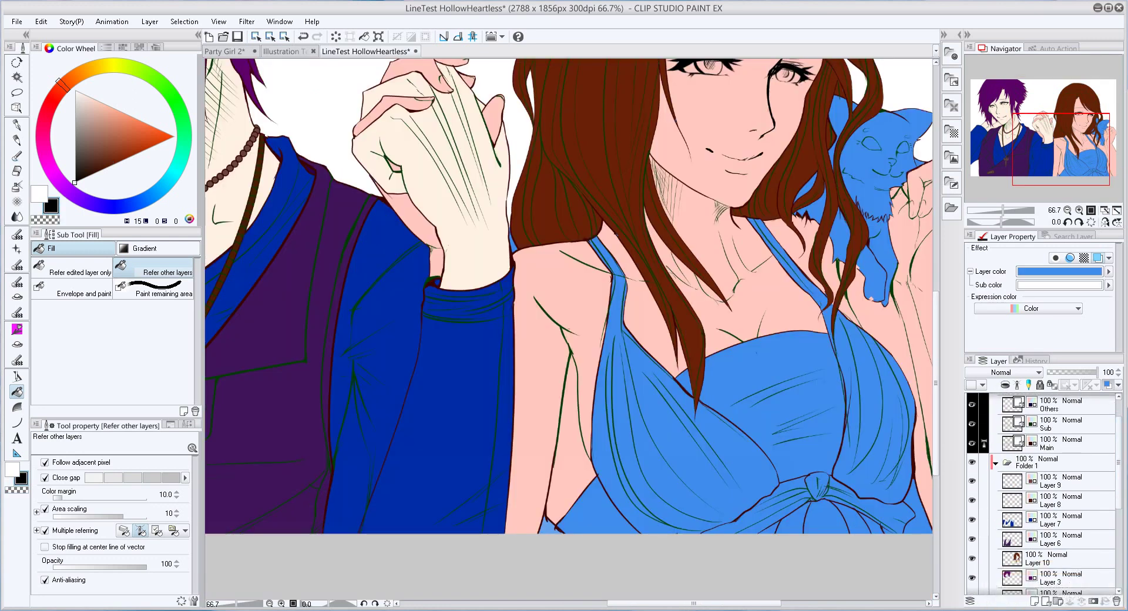
left_click(1052, 554)
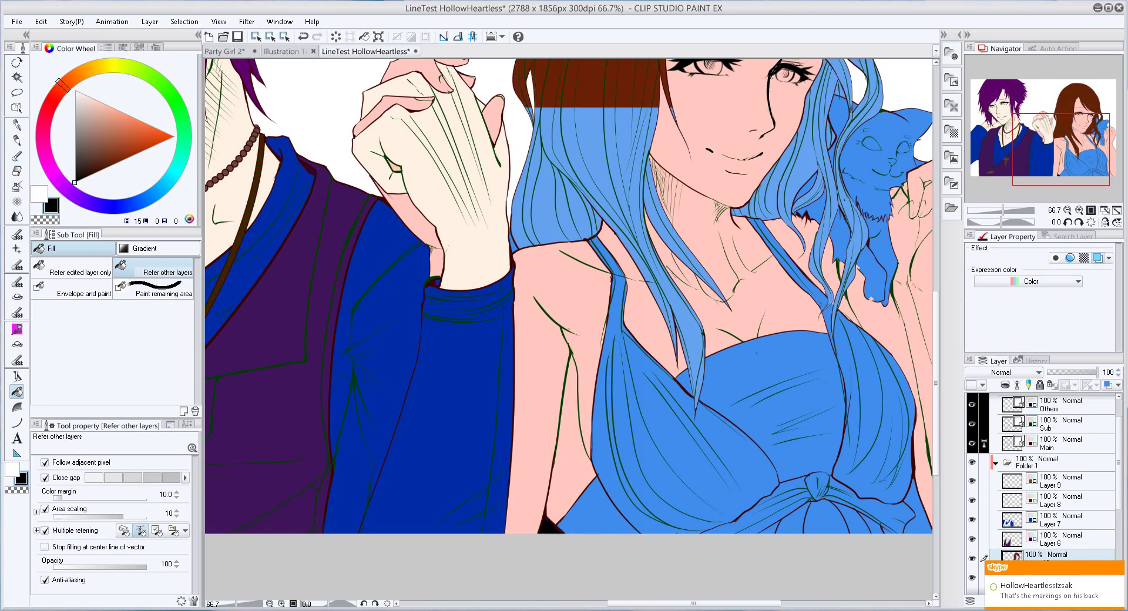
left_click(114, 162)
key("alt+e")
key("Escape")
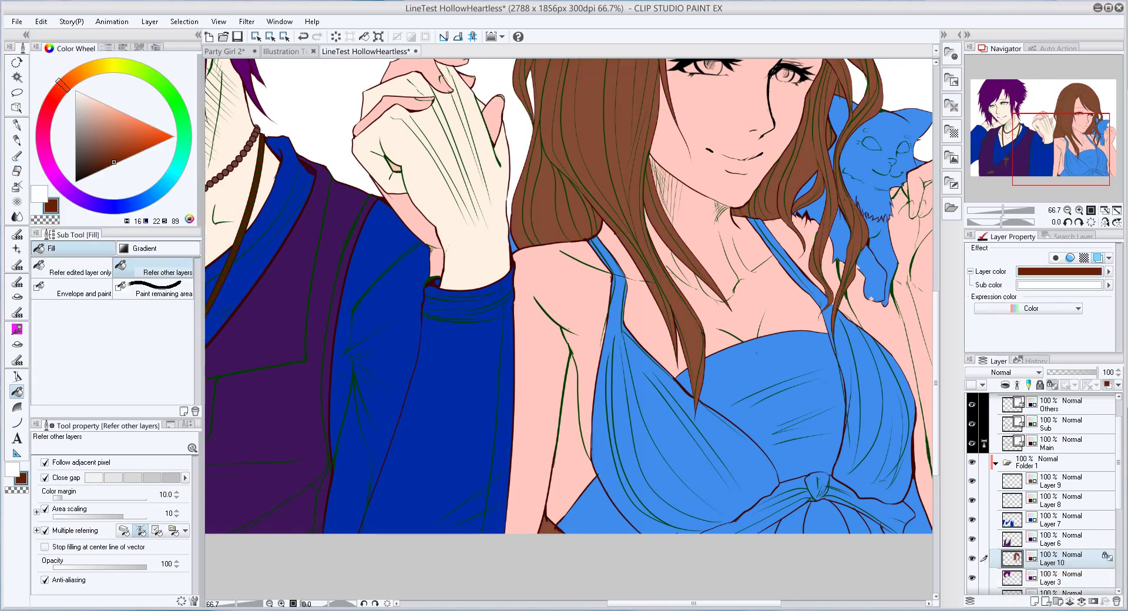
left_click(1067, 209)
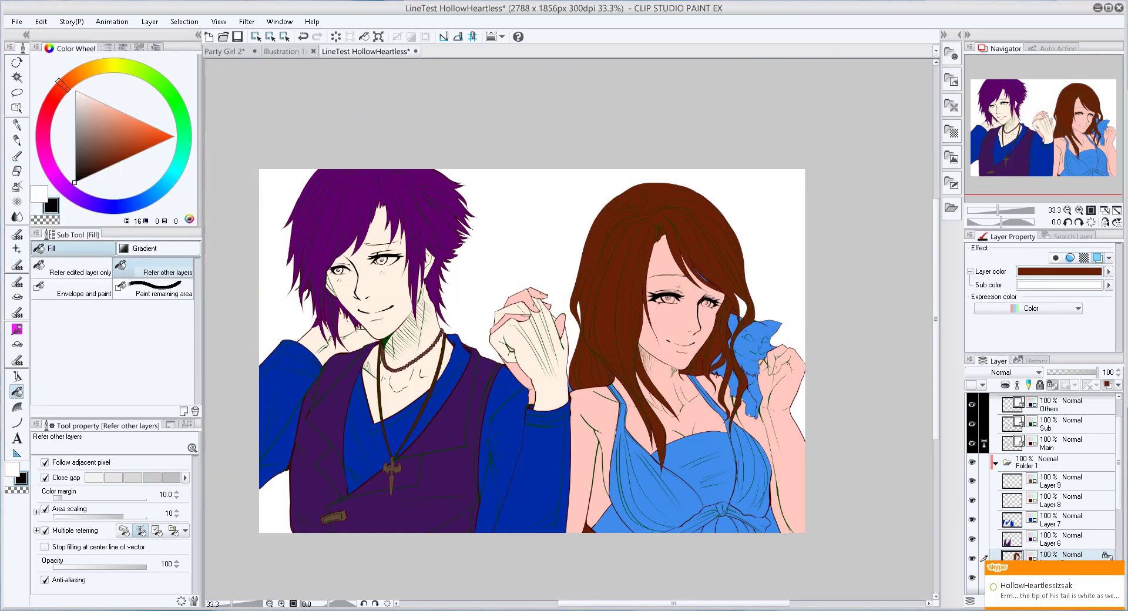
Undo the last change on the woman's hair layer and reapply its dark brown layer colour
key("p")
key("ctrl+z")
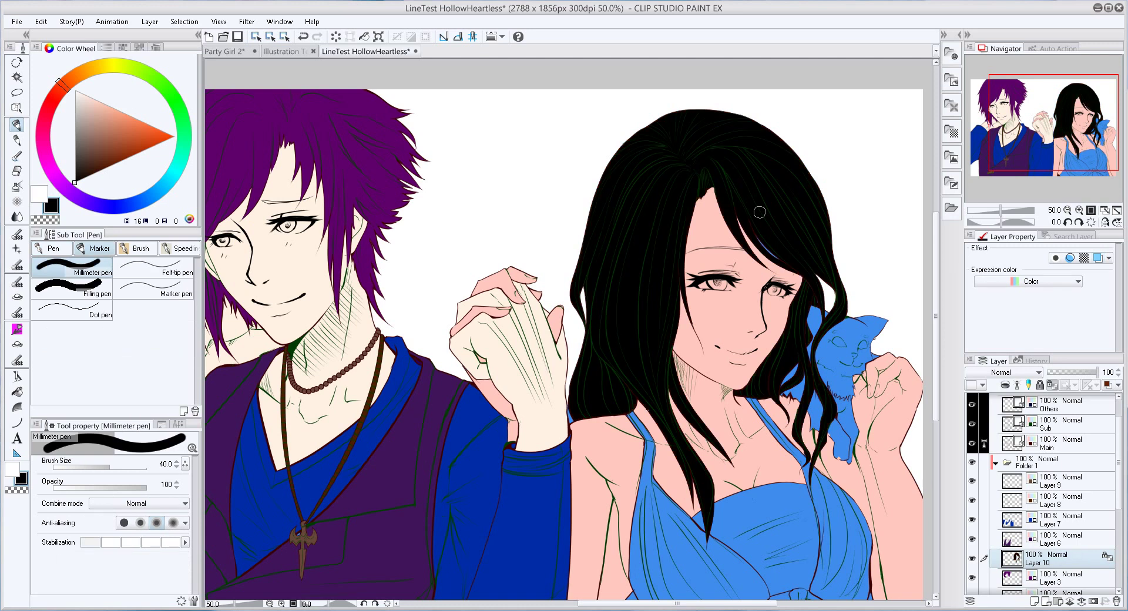
key("g")
scroll(1039, 493, "down", 2)
left_click(1098, 258)
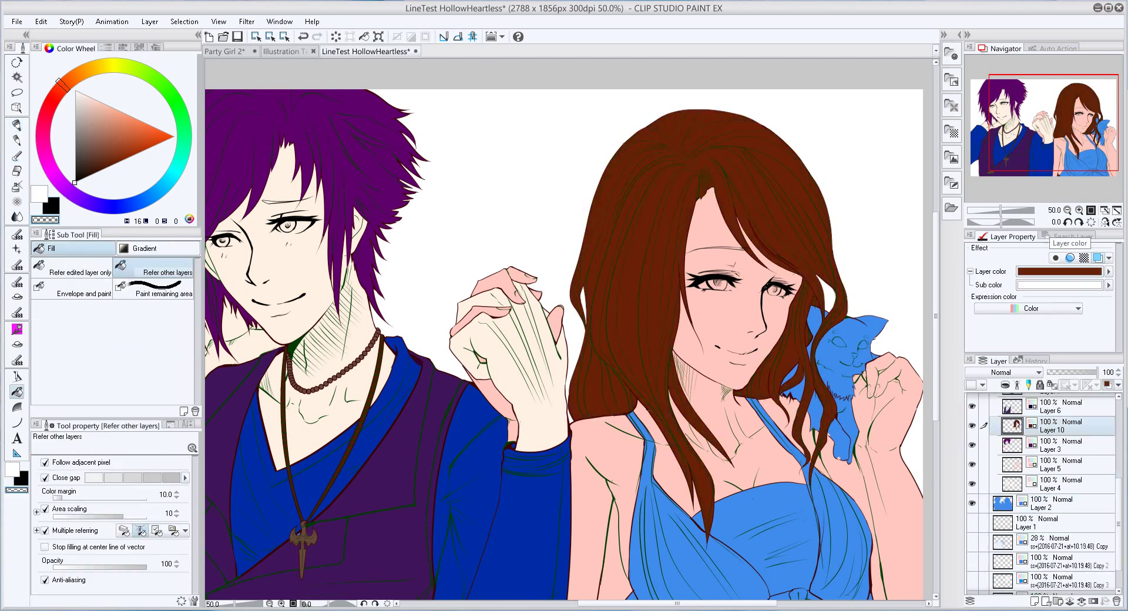
Fill the outer wrapped panels and straps of the woman's dress with the dark blue of Layer 7
scroll(564, 346, "down", 1)
scroll(556, 329, "down", 2)
left_click(1051, 406)
scroll(1040, 494, "up", 3)
left_click(1051, 468)
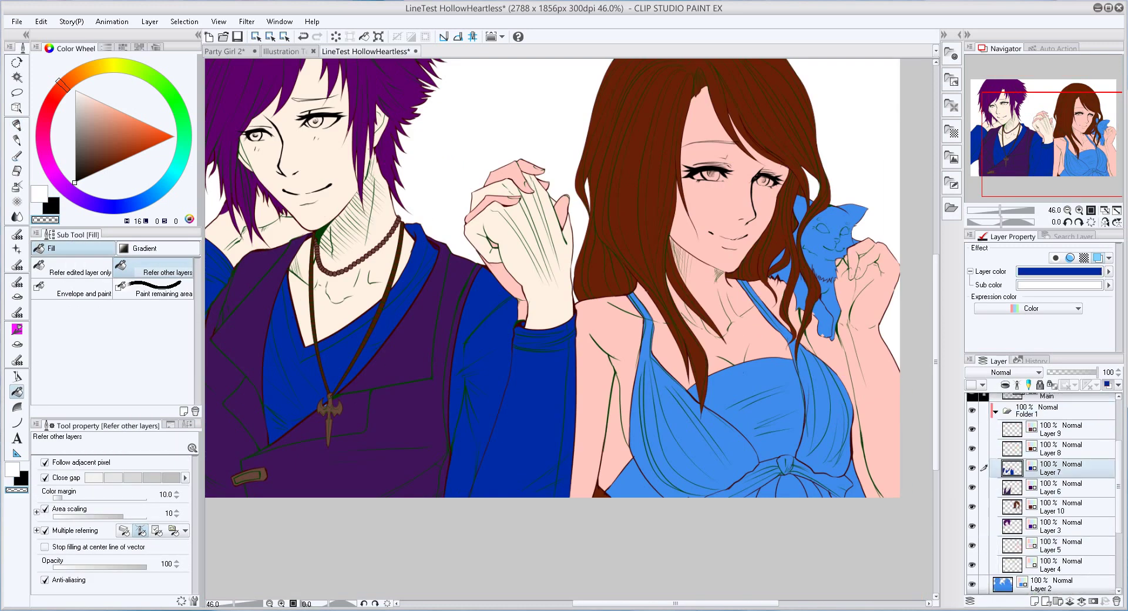
left_click(822, 411)
left_click(699, 423)
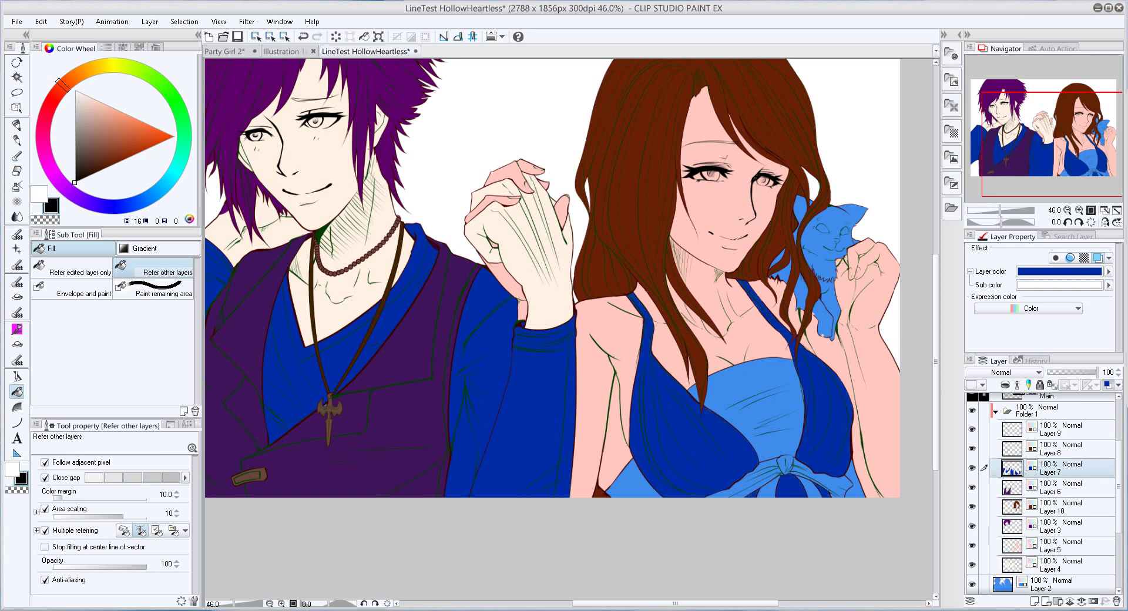
Fill the central bodice and lower part of the woman's dress with the dark purple of Layer 6
left_click(1052, 584)
left_click(1052, 448)
left_click(1052, 488)
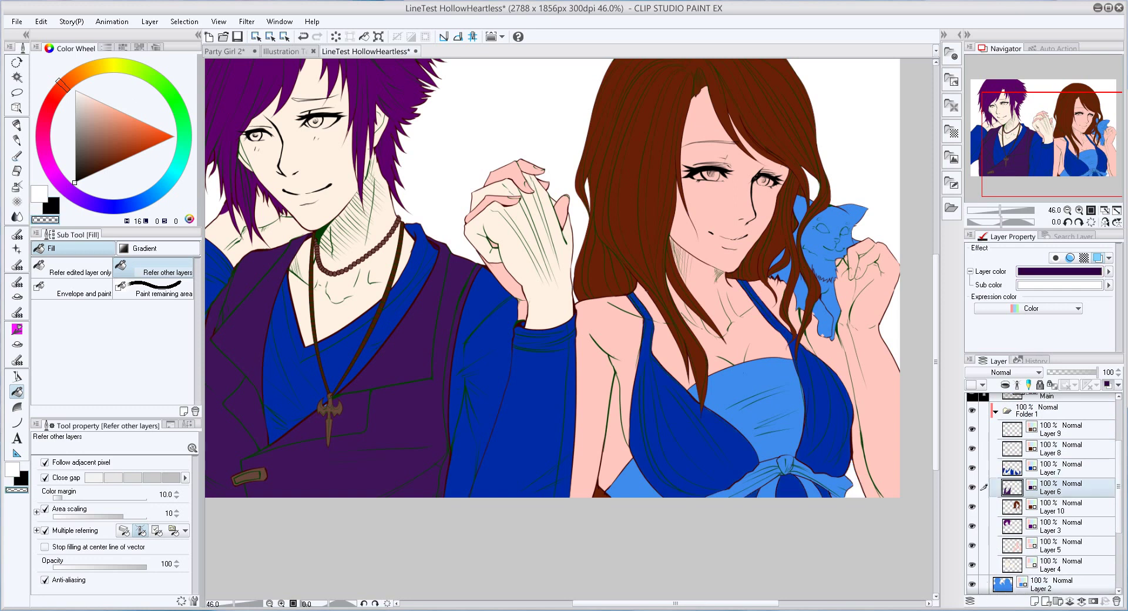
left_click(752, 411)
left_click(631, 479)
Fill the sash and bow of the woman's dress on a new layer and give that layer a pink layer colour
key("ctrl+shift+n")
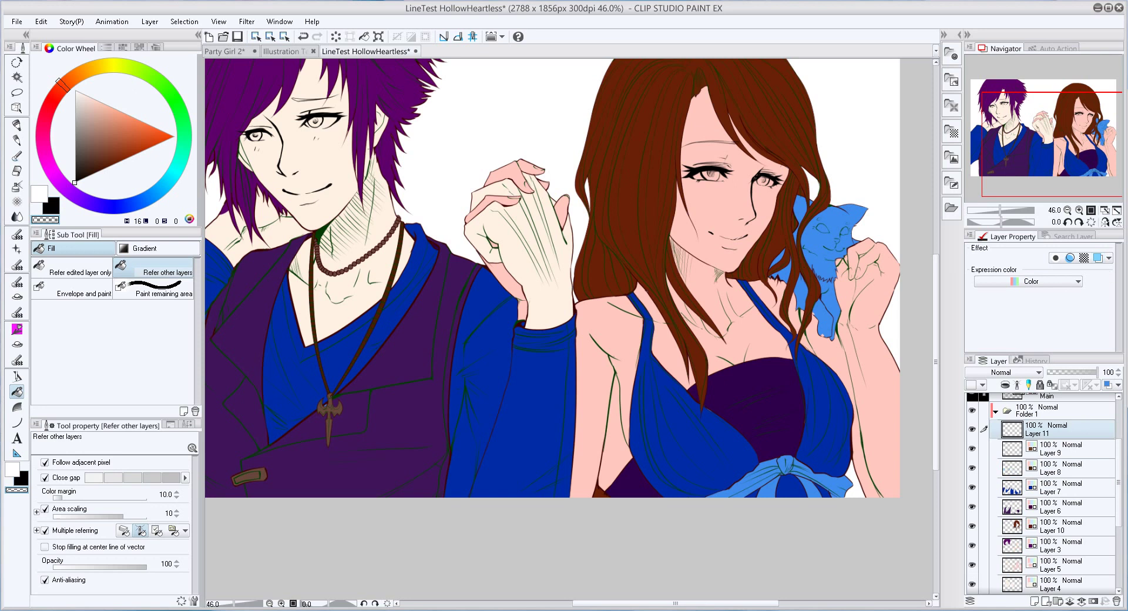
left_click(820, 477)
left_click(743, 476)
scroll(568, 329, "down", 2)
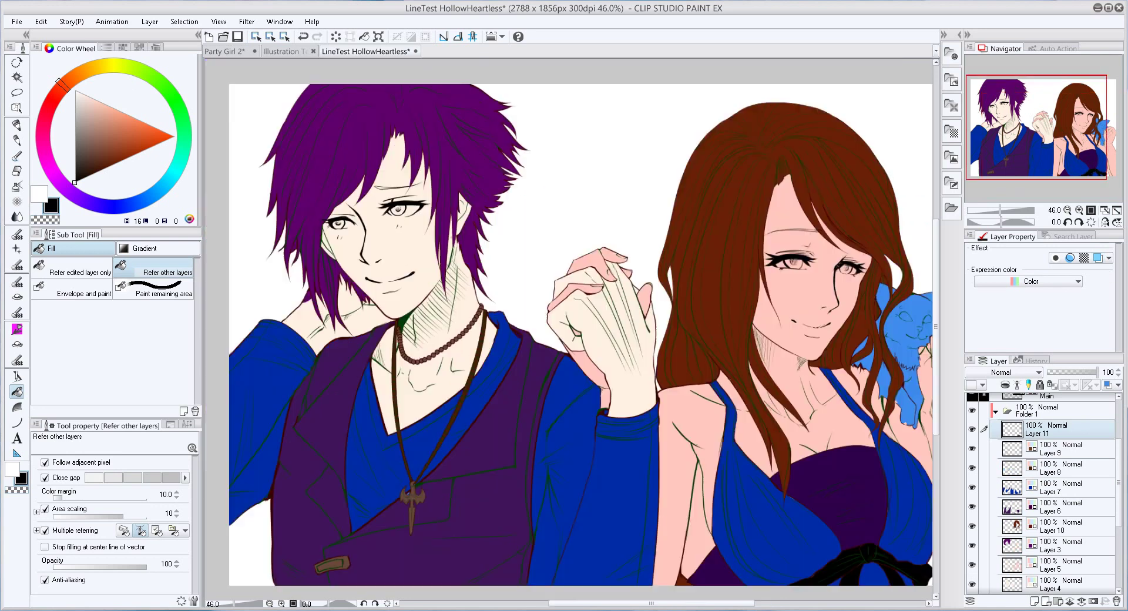
left_click(133, 116)
left_click(1108, 385)
scroll(881, 282, "up", 3)
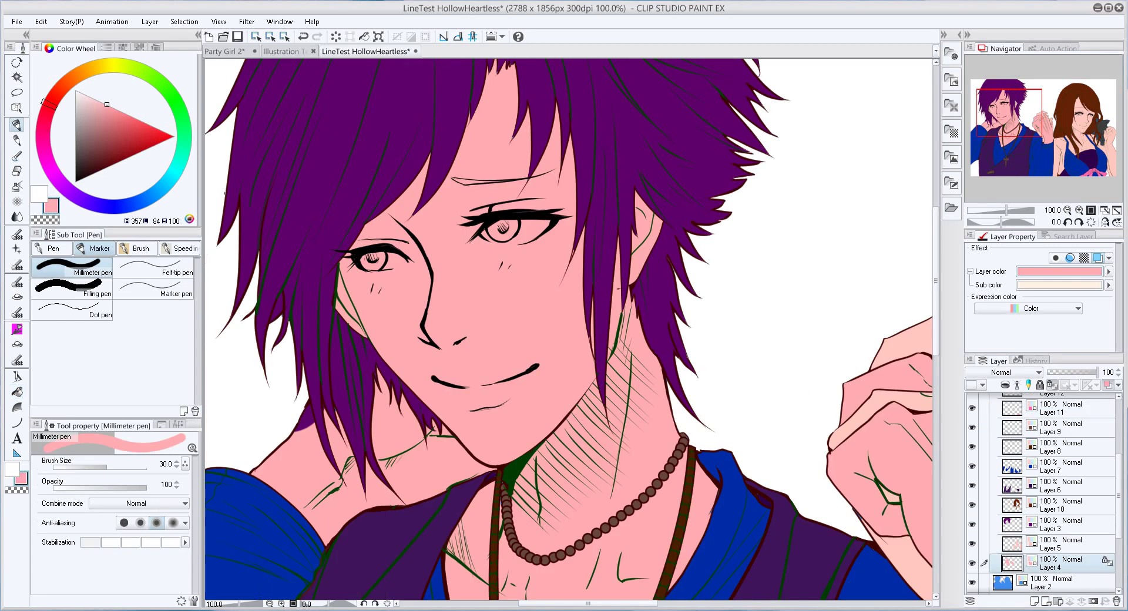
Airbrush soft cream-to-pink shading over the man's face, neck, chest and hand on Layer 4 with the Soft 2 brush
key("b")
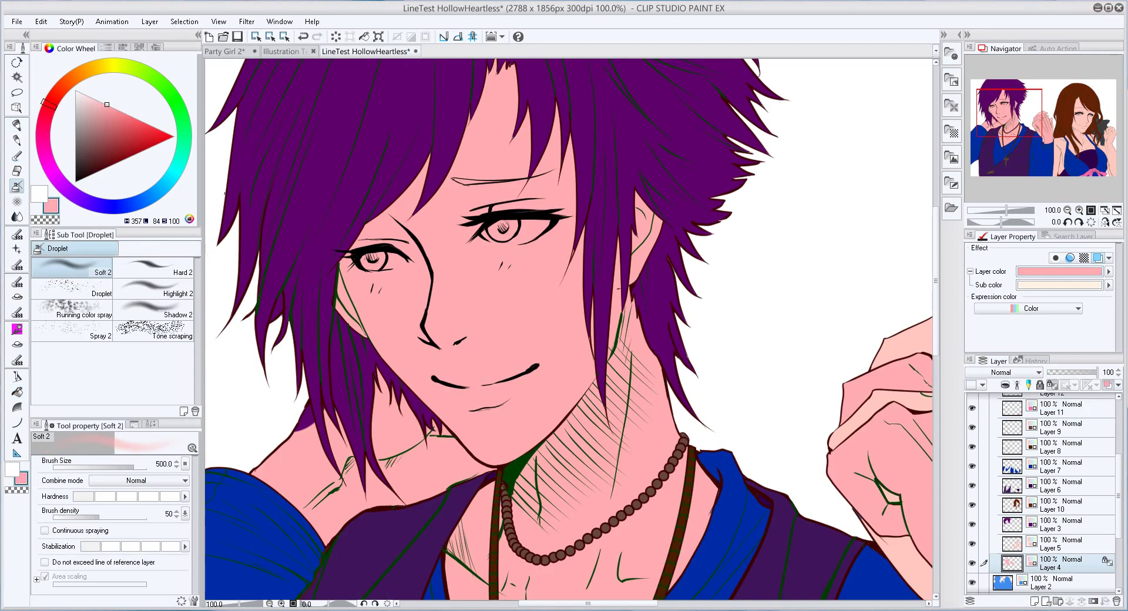
left_click_drag(382, 205, 558, 411)
left_click_drag(511, 517, 646, 576)
scroll(569, 329, "down", 3)
scroll(569, 329, "right", 4)
left_click_drag(734, 235, 834, 470)
Change the shading colour of the man's skin layer from pink to a muted greyish brown
scroll(568, 329, "down", 3)
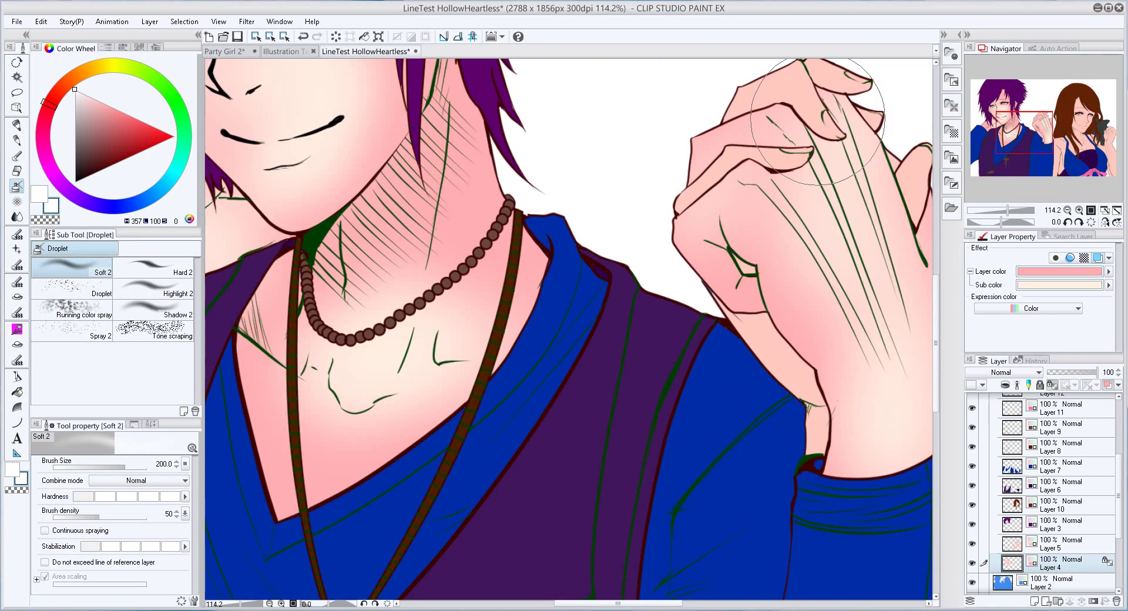
scroll(568, 328, "up", 2)
left_click(669, 156, "alt")
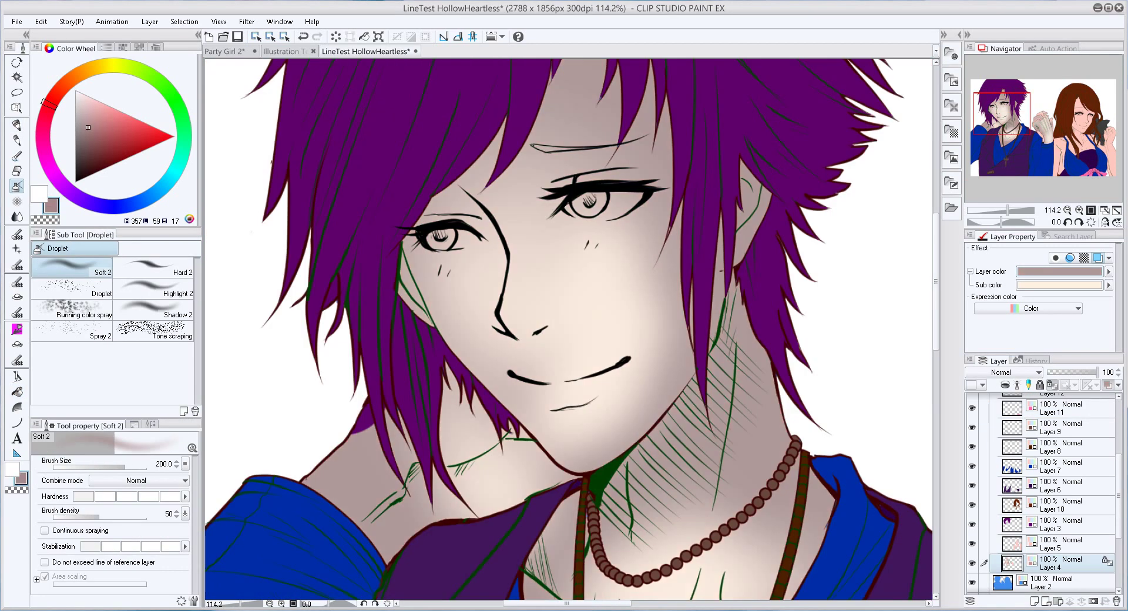
Paint light patches on the man's cheeks and a shadow under his nose on Layer 4 with the Paint 2 brush
left_click_drag(668, 156, 685, 202)
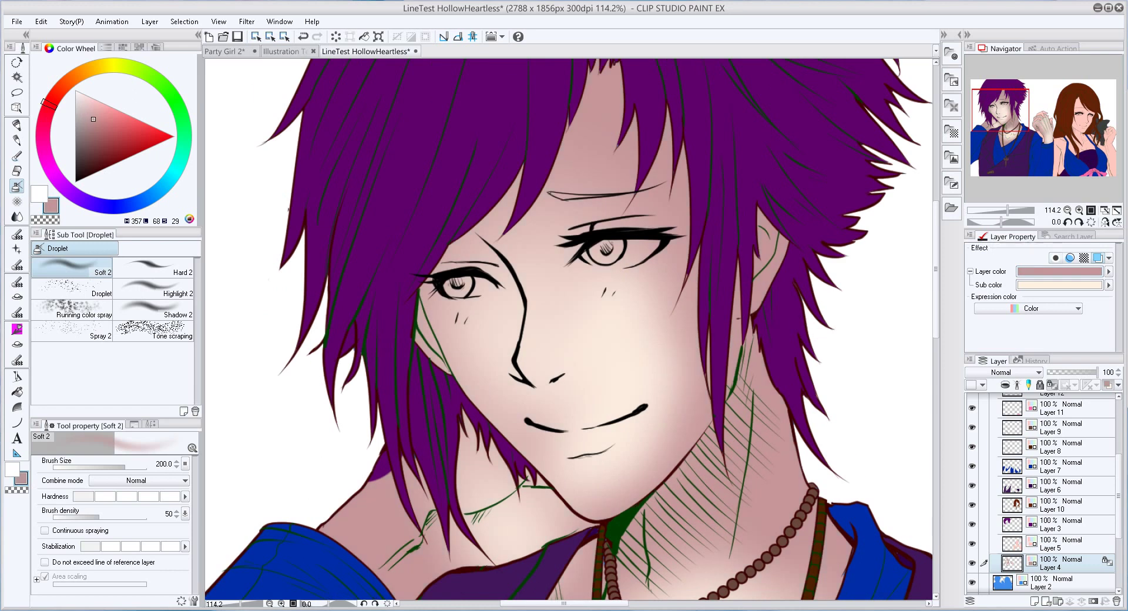
key("b")
left_click_drag(452, 318, 470, 370)
left_click_drag(488, 312, 421, 346)
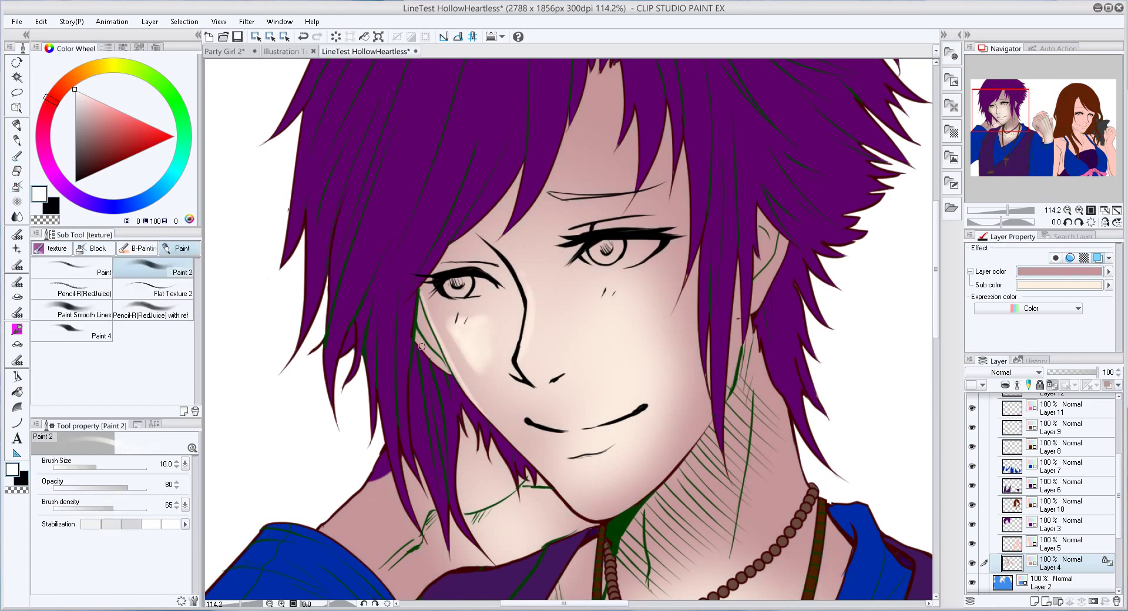
key("x")
left_click_drag(517, 367, 570, 411)
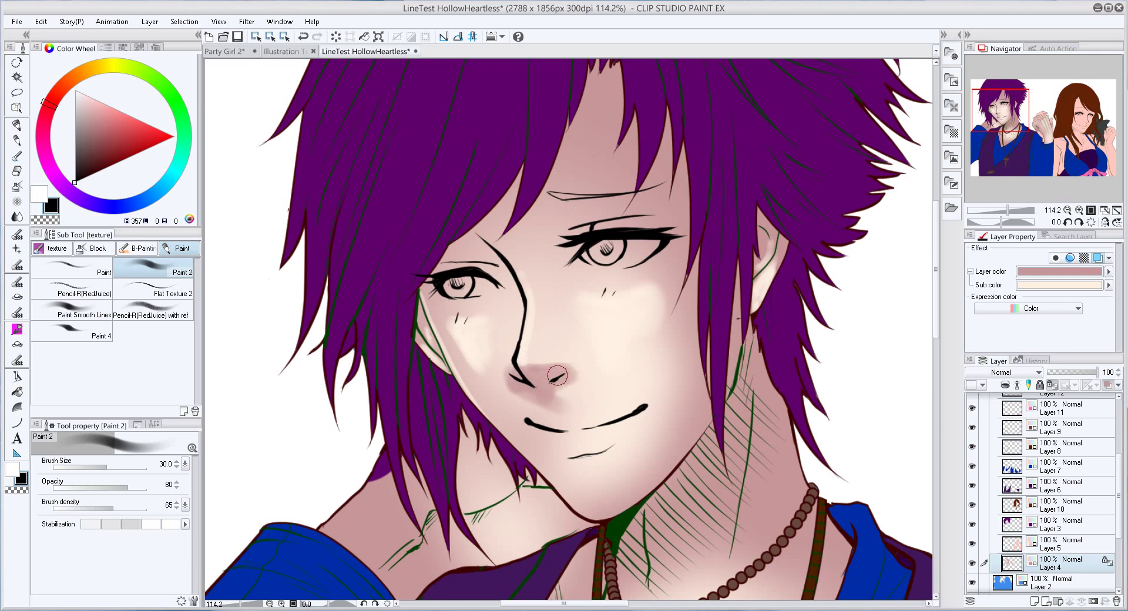
Paint shadows under the man's lower lip and on his chin with the Paint 2 brush
key("asciicircum")
left_click_drag(481, 382, 511, 451)
key("minus")
key("h")
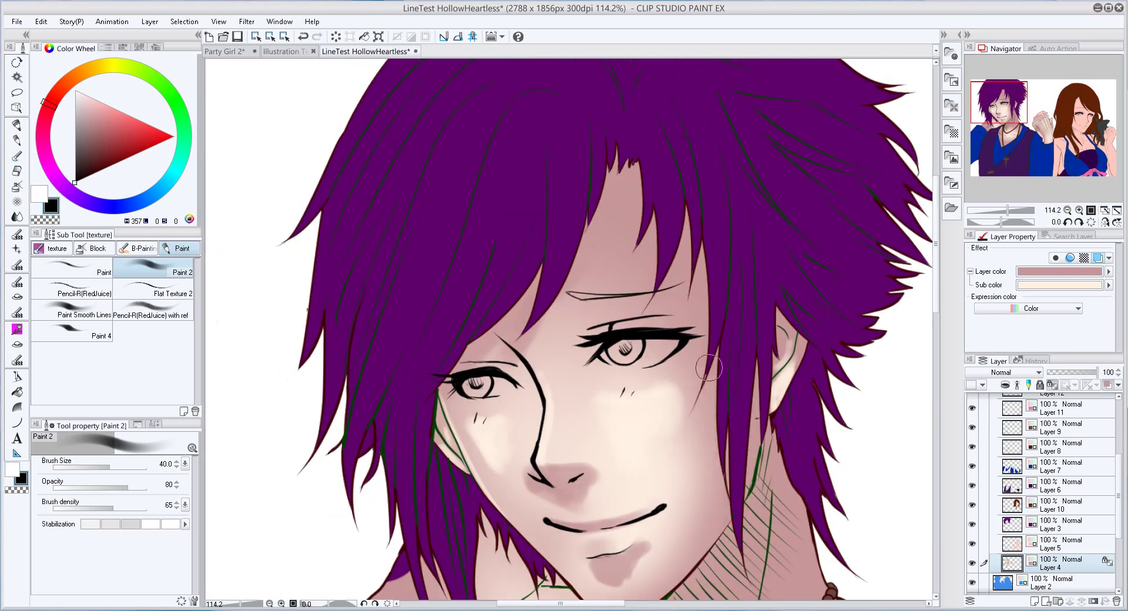
Shade the man's outer cheek, the area between his eyes and his collarbone with a larger Paint 2 brush
key("bracketleft")
key("bracketleft")
key("bracketleft")
key("h")
scroll(767, 399, "down", 2)
key("bracketright")
key("bracketright")
key("bracketright")
key("bracketright")
key("bracketright")
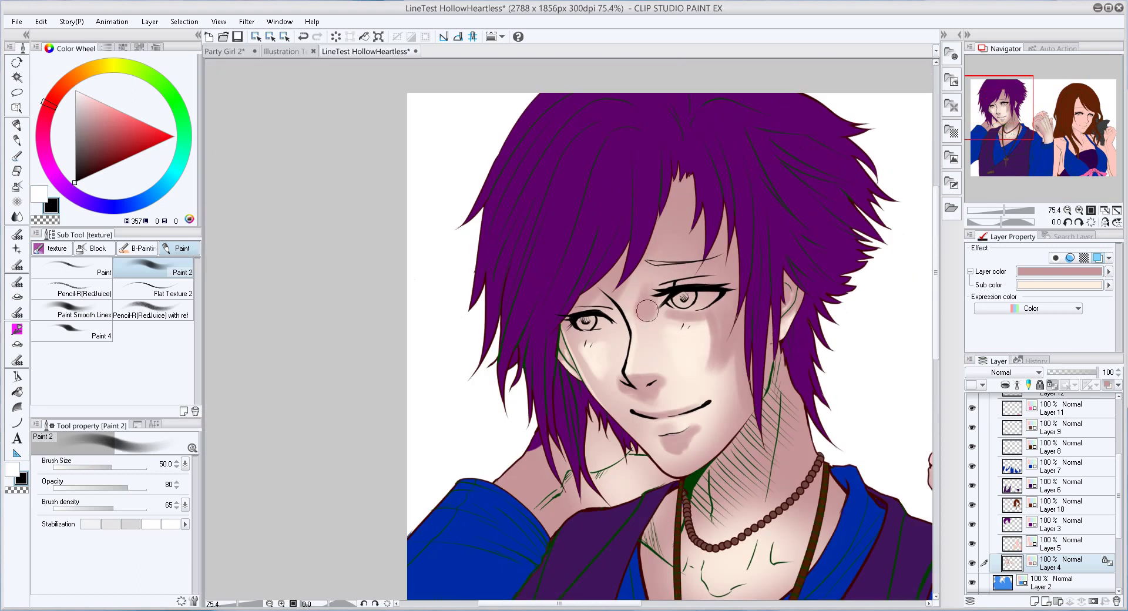
left_click_drag(702, 484, 725, 280)
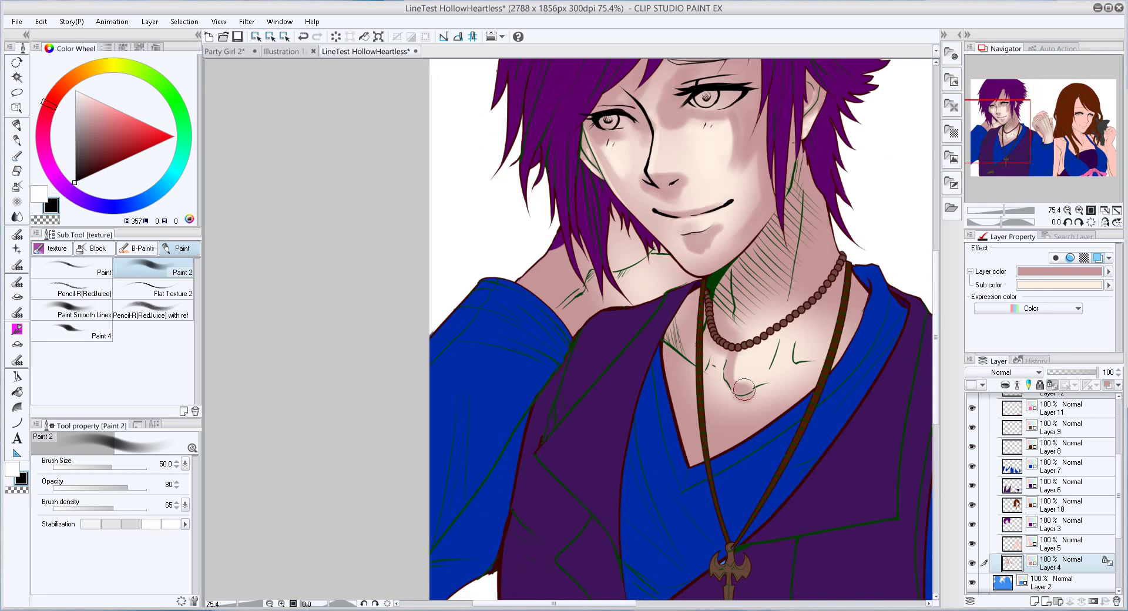
Paint light highlights on the man's raised wrist and upper chest on Layer 4 with the Paint 2 brush
key("c")
key("bracketleft")
key("bracketleft")
key("bracketleft")
key("bracketleft")
key("bracketleft")
key("bracketleft")
key("bracketleft")
key("bracketleft")
key("bracketleft")
key("bracketleft")
left_click(558, 223, "ctrl+shift")
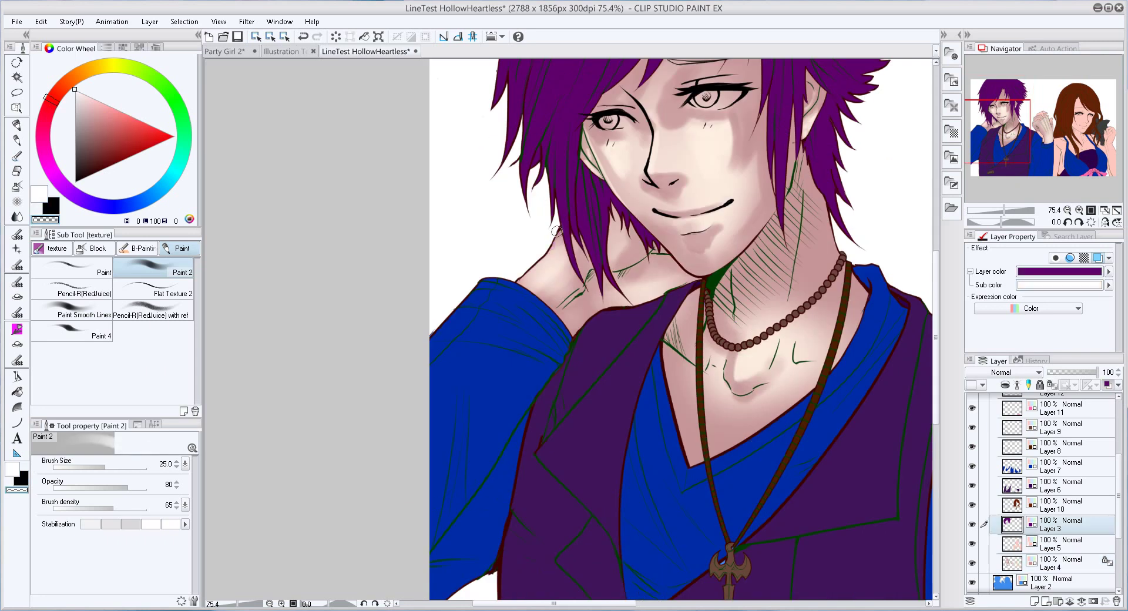
left_click(556, 231, "ctrl+shift")
key("c")
key("c")
key("c")
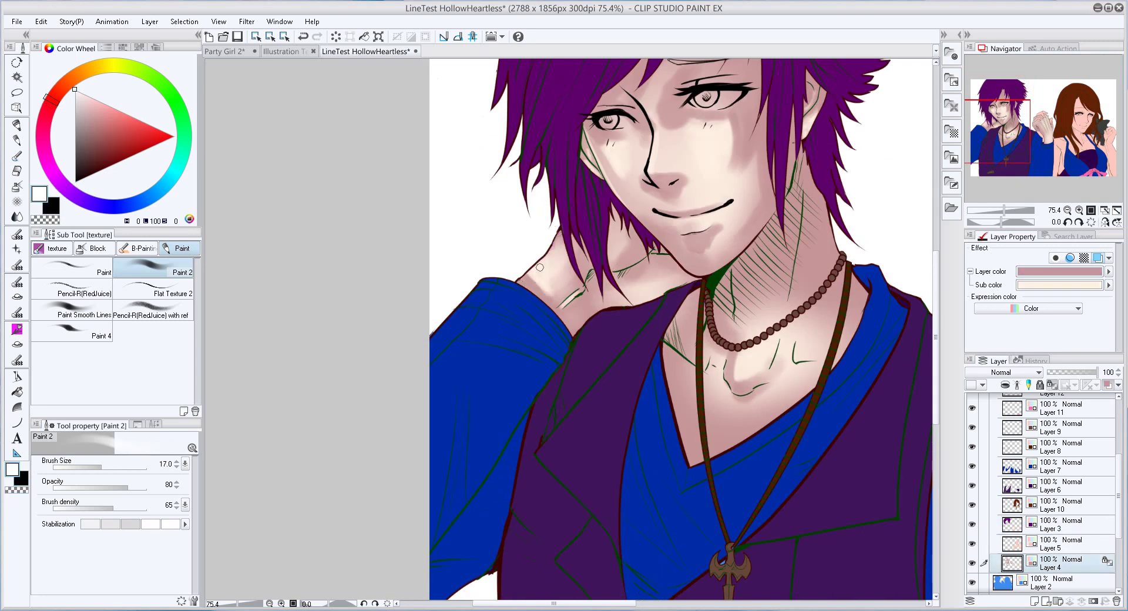
key("c")
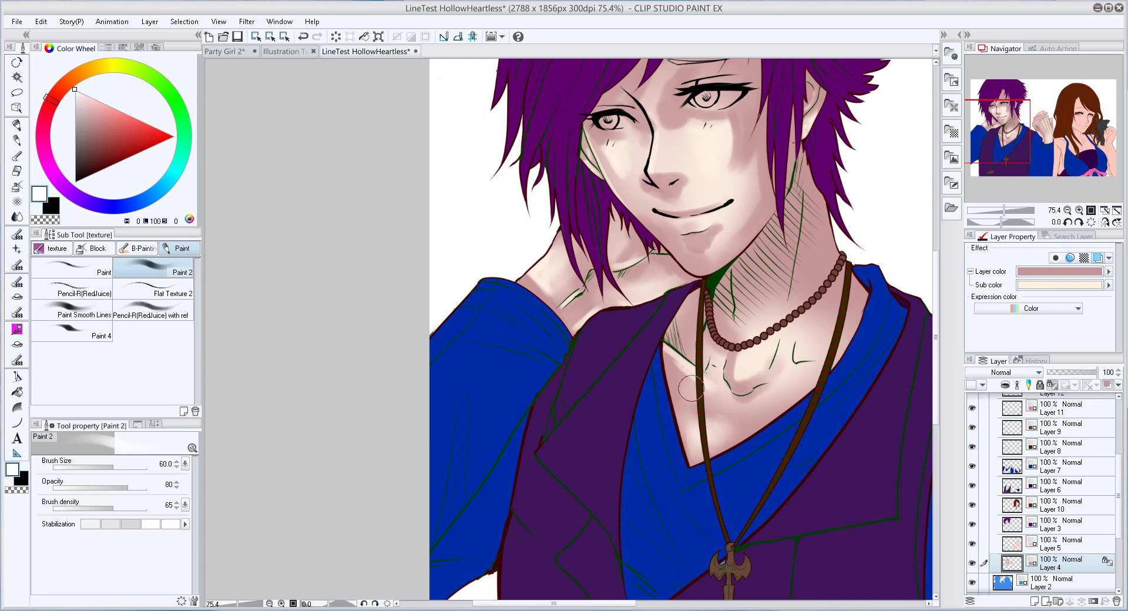
Deepen the shading on the man's neck and chest and lighten his forehead with the Paint 2 brush
key("bracketright")
key("bracketright")
key("bracketright")
key("bracketright")
key("bracketright")
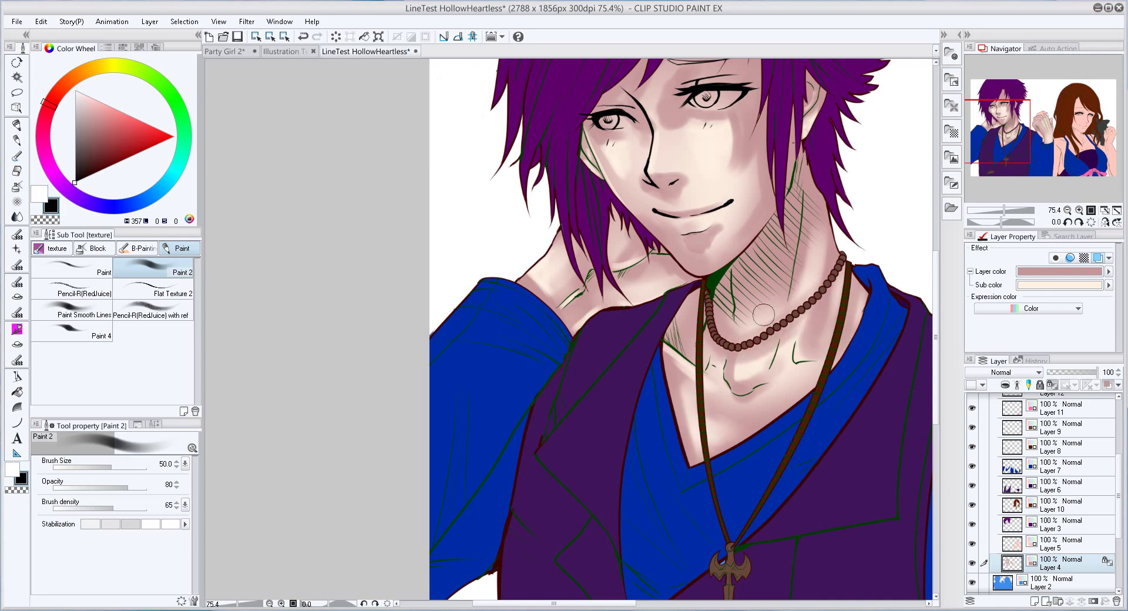
scroll(720, 223, "up", 3)
key("bracketleft")
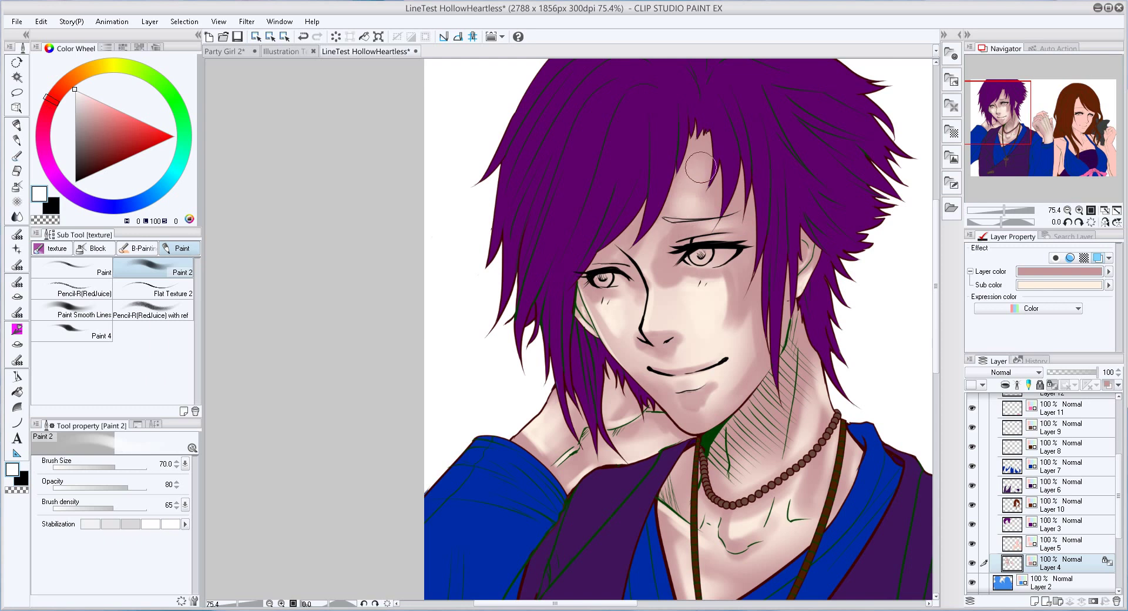
key("asciicircum")
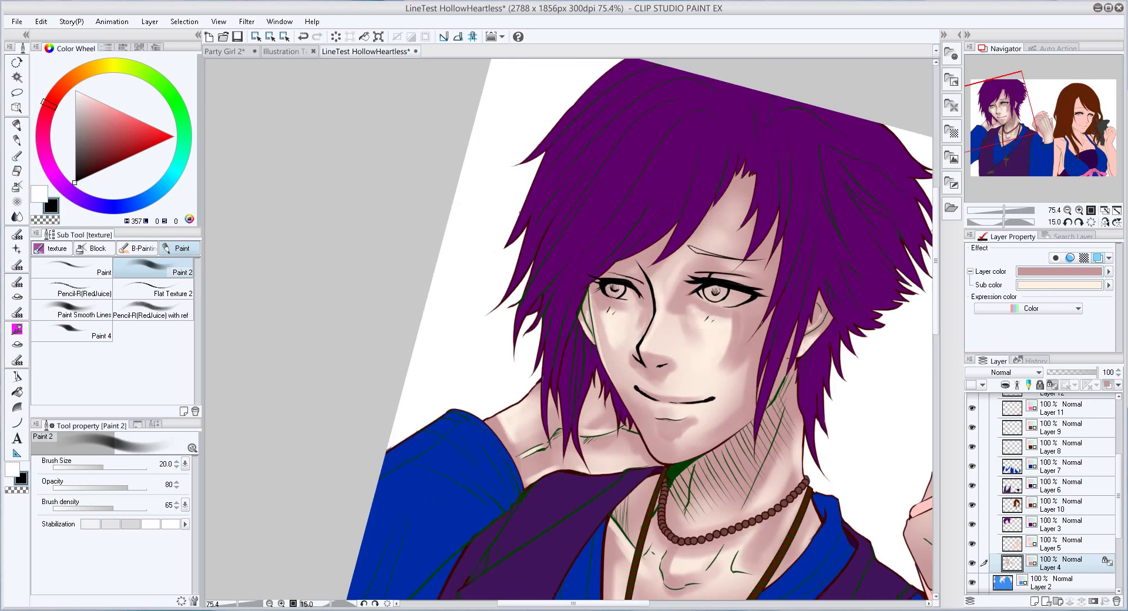
Blend the shading on the man's face, neck and chest with the Blurring 3 tool
key("j")
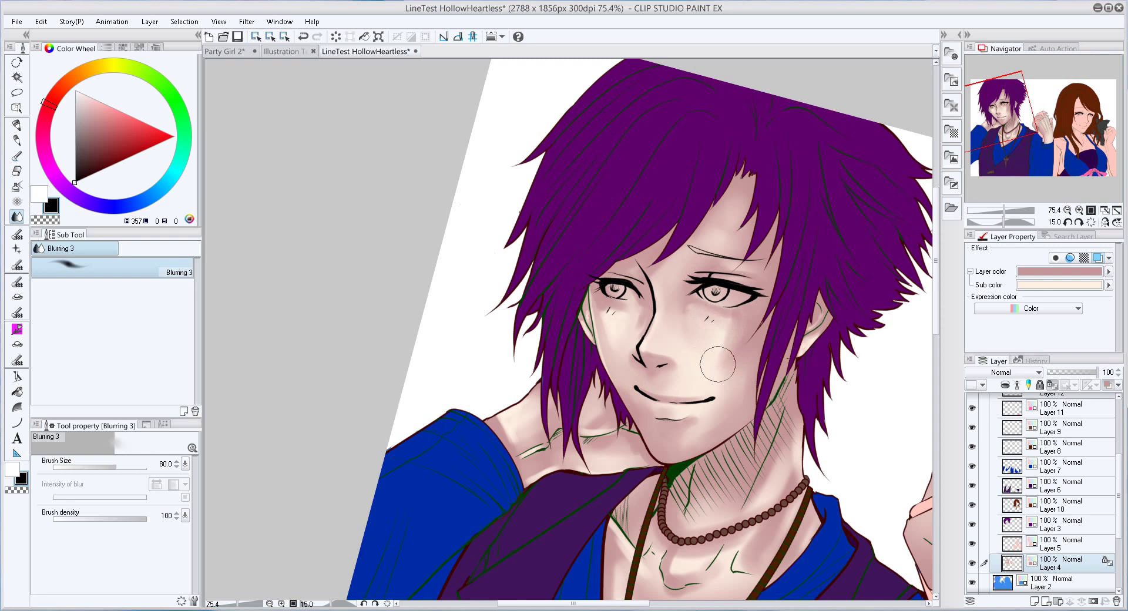
scroll(525, 414, "down", 2)
key("bracketleft")
key("bracketleft")
key("bracketleft")
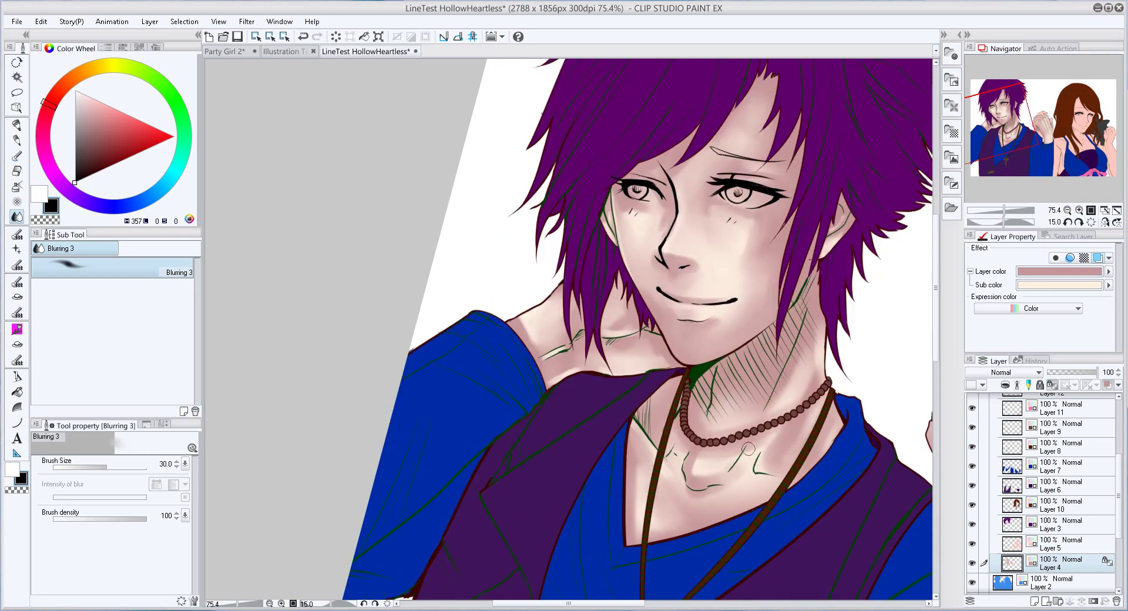
Refine the light and shadow around the man's eyes and nose with a small Watery 4 brush
key("minus")
key("b")
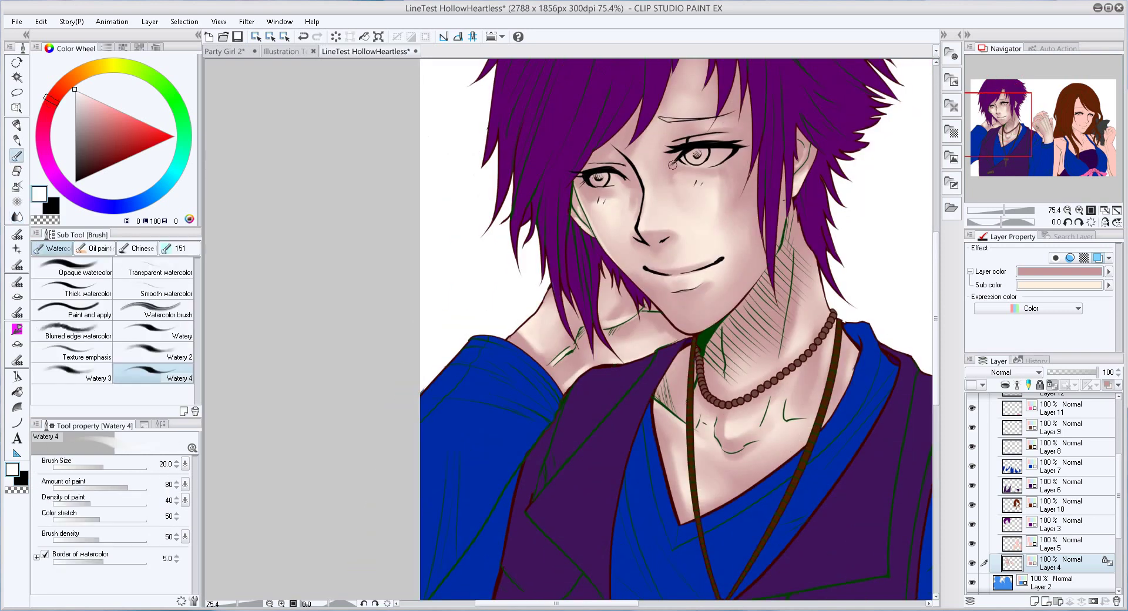
key("asciicircum")
key("asciicircum")
key("asciicircum")
key("asciicircum")
key("bracketleft")
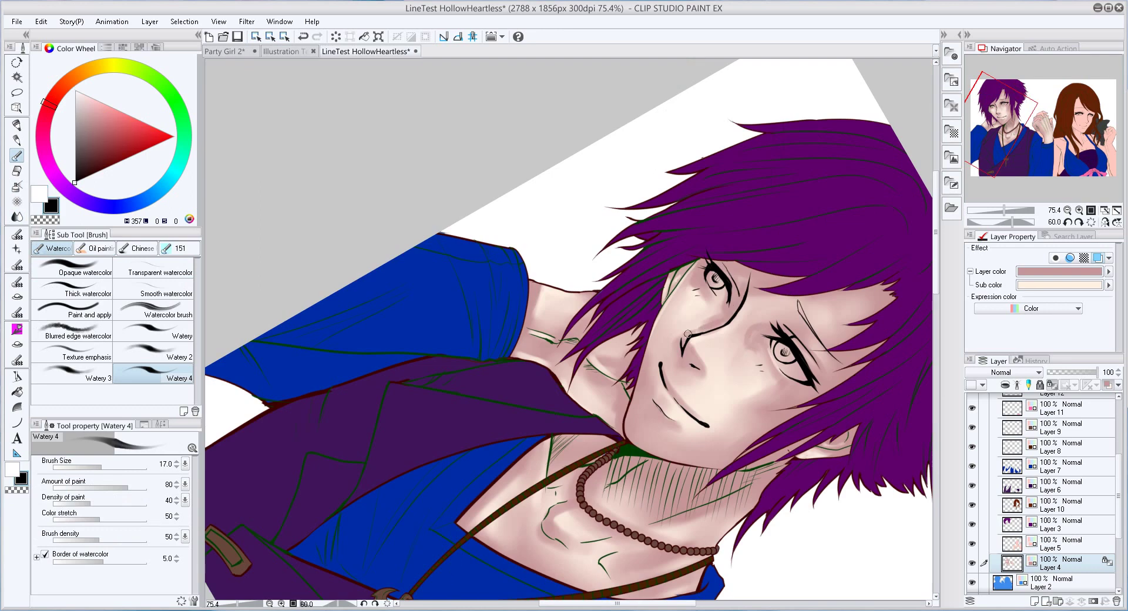
Soften the new shading around the man's eyes and nose with the Blurring 3 tool
key("minus")
key("minus")
key("minus")
key("minus")
key("asciicircum")
key("asciicircum")
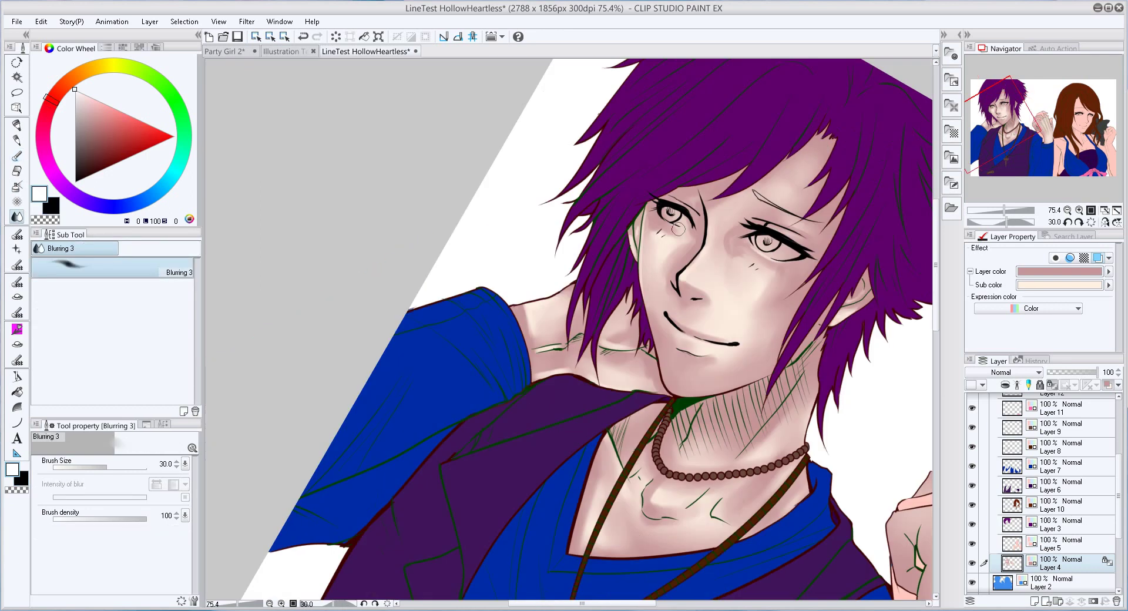
Add broader shadows to the man's cheeks and jaw with the Watery 4 brush at size 50
key("bracketright")
key("bracketright")
key("bracketleft")
key("minus")
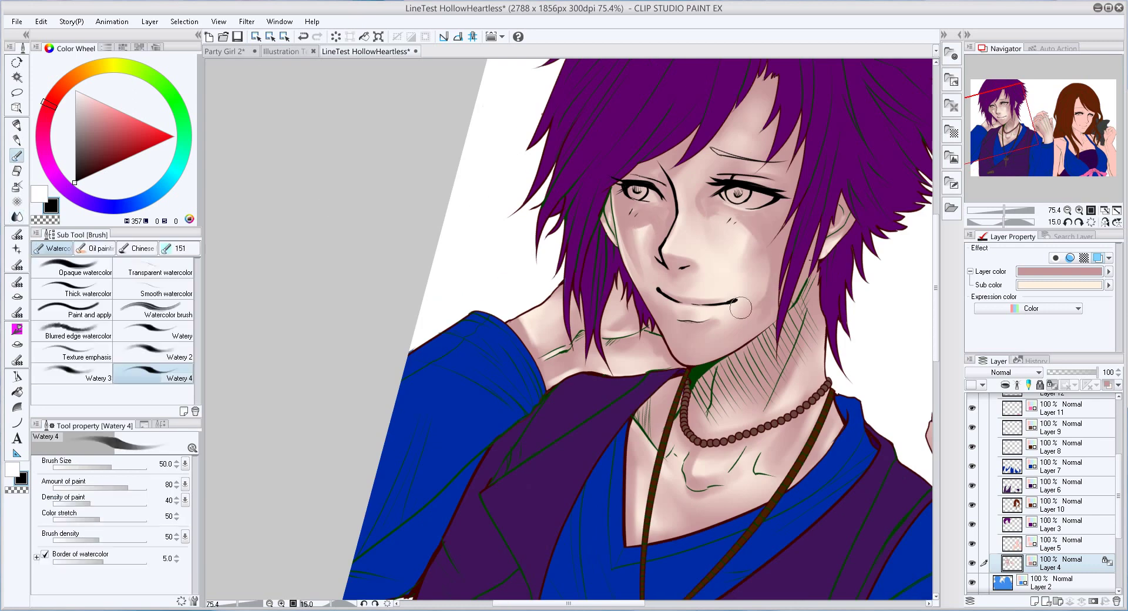
Touch up the shading around the man's nose, mouth and neck with Watery 4 and smooth it with Blurring 3
key("j")
key("ctrl+minus")
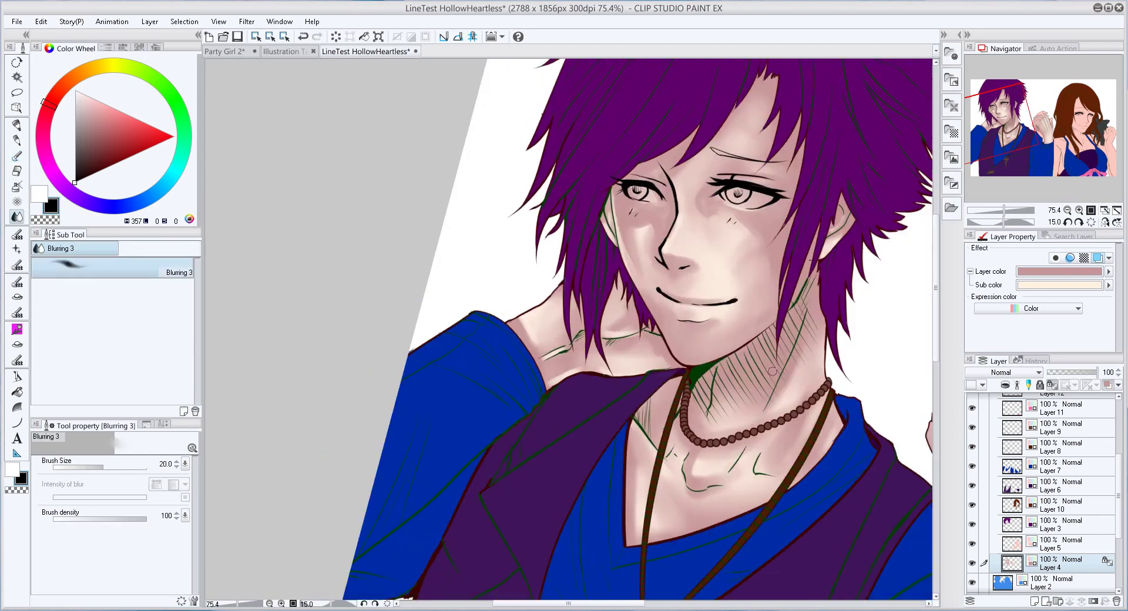
key("b")
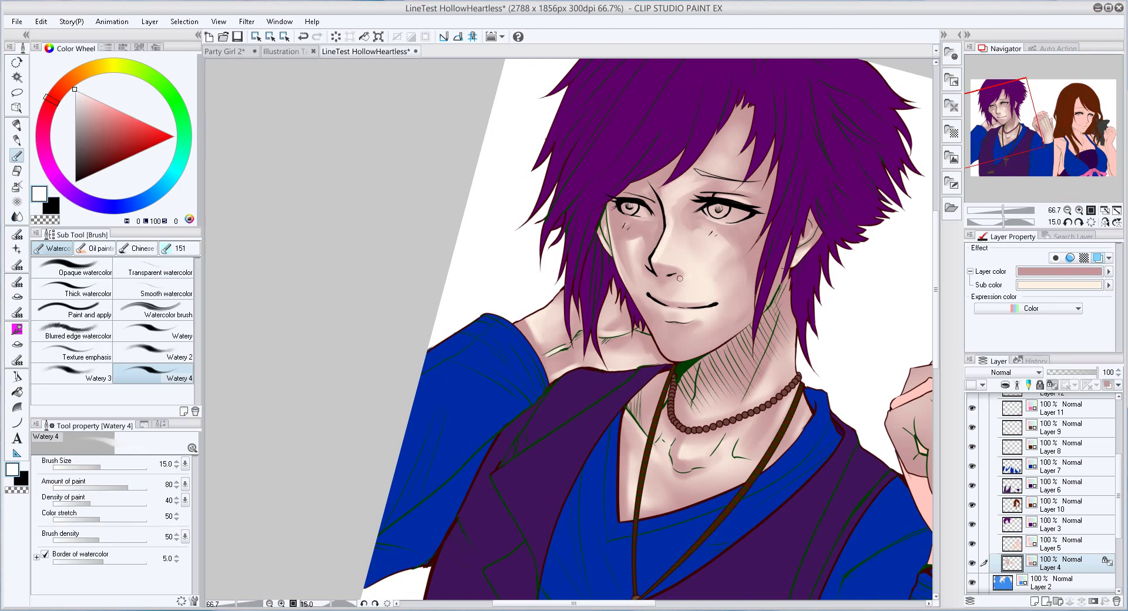
key("j")
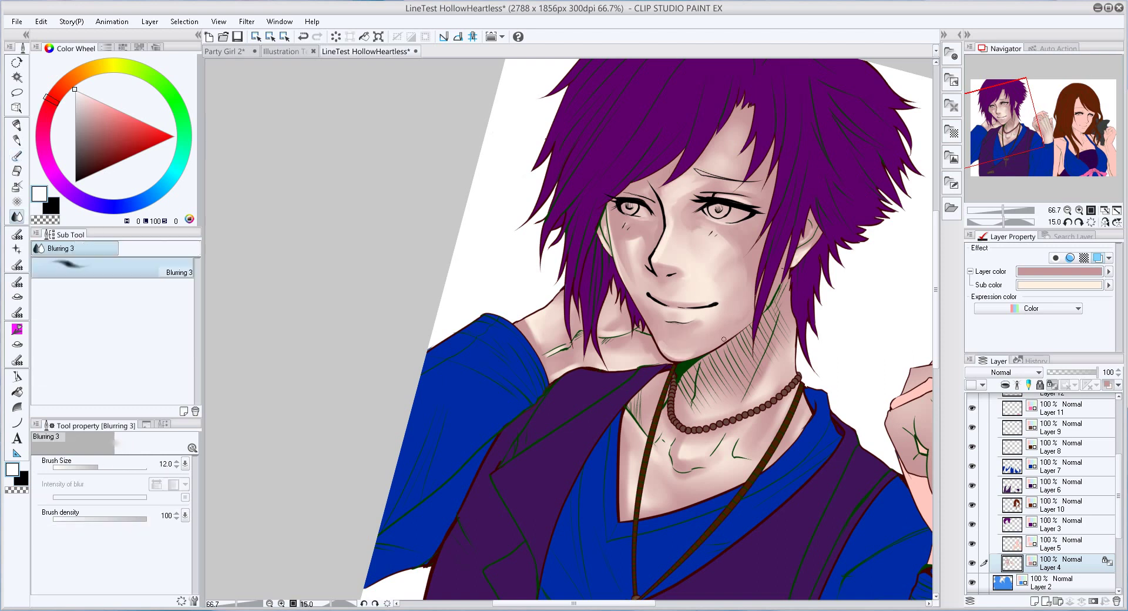
Shade the back of the man's clasped hand with the Watery 4 brush and blend it with Blurring 3
mouse_move(724, 339)
left_mouse_down()
mouse_move(658, 334)
mouse_move(676, 353)
mouse_move(734, 368)
mouse_move(807, 461)
left_mouse_up()
key("b")
key("bracketright")
key("bracketright")
mouse_move(714, 371)
left_mouse_down()
mouse_move(692, 405)
mouse_move(789, 476)
mouse_move(705, 346)
mouse_move(805, 364)
mouse_move(754, 414)
left_mouse_up()
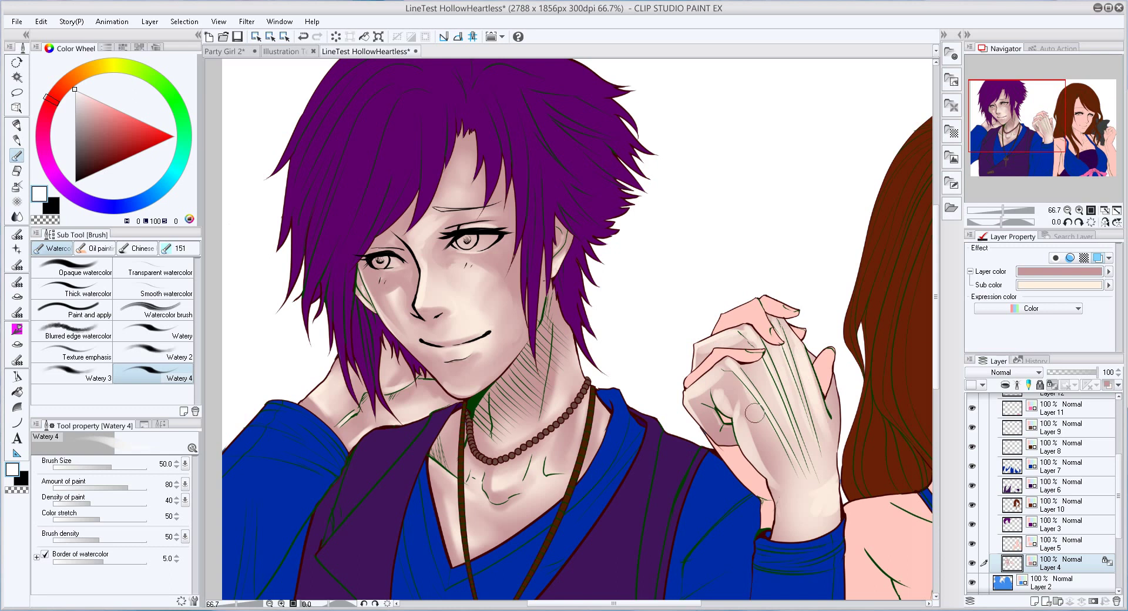
key("j")
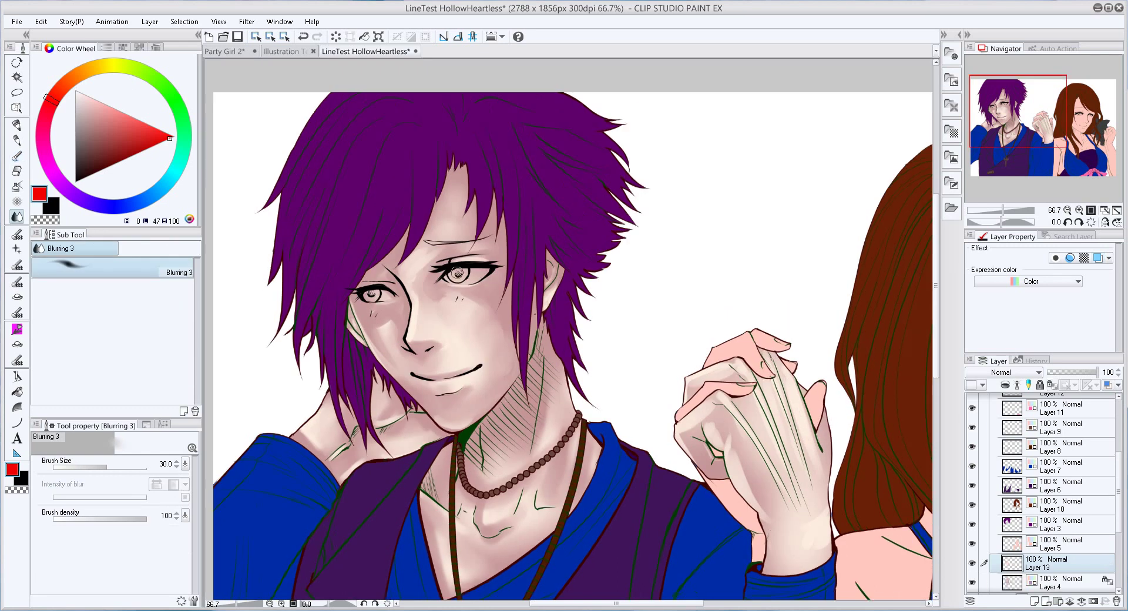
Colour the man's irises bright red with the G-pen on a new layer above Layer 4
key("p")
key("ctrl+minus")
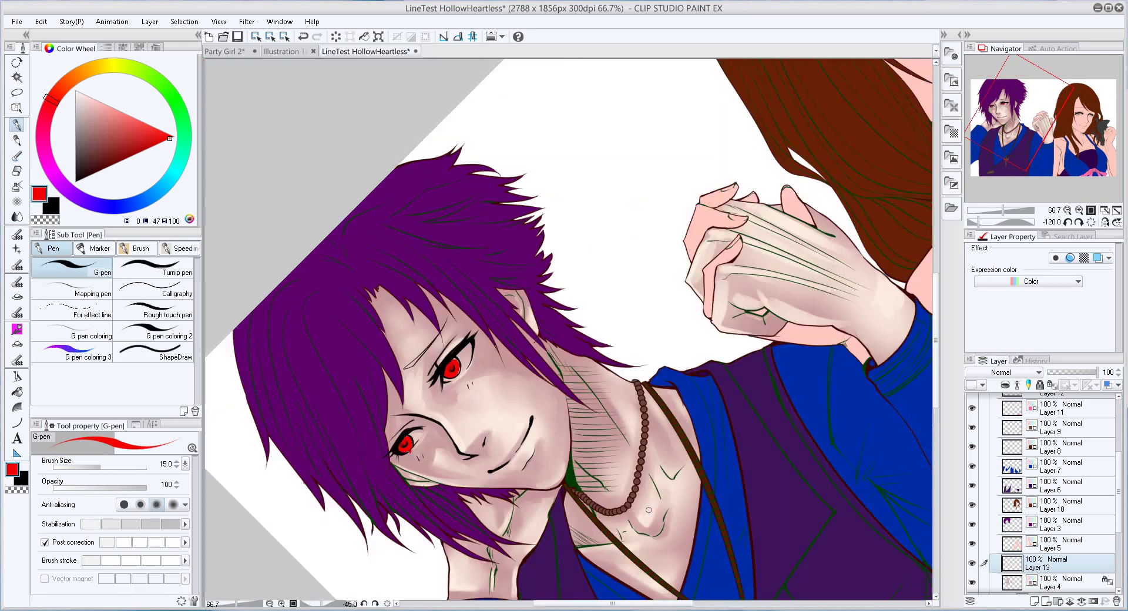
Give the man's hair on Layer 3 a magenta sub colour and paint highlight strands with the Watery 4 brush
left_click(467, 213, "ctrl+shift")
left_click(467, 214, "alt")
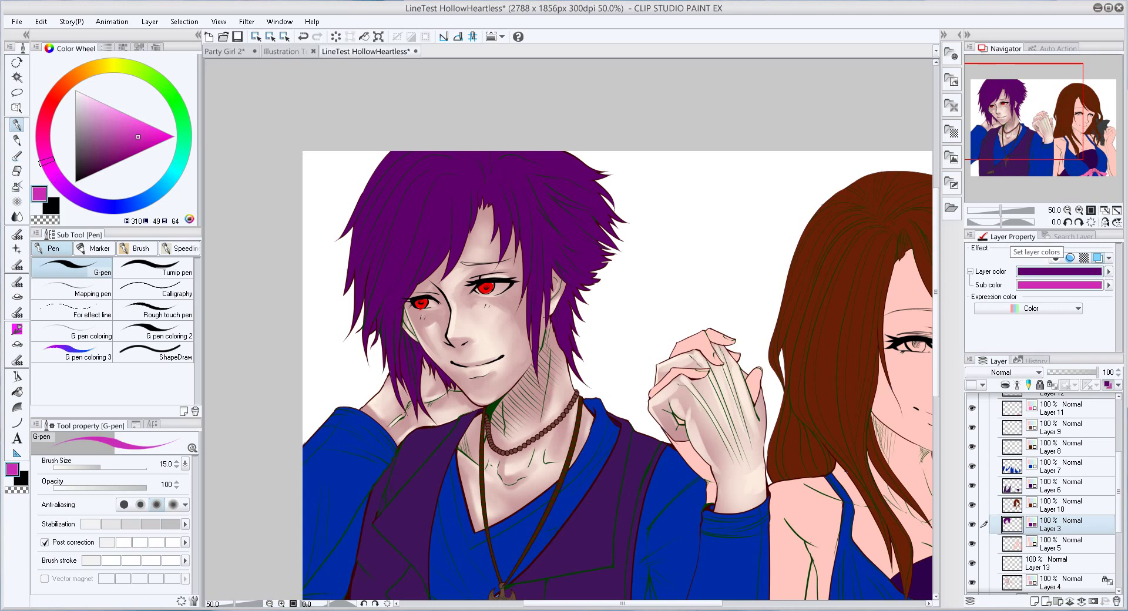
key("b")
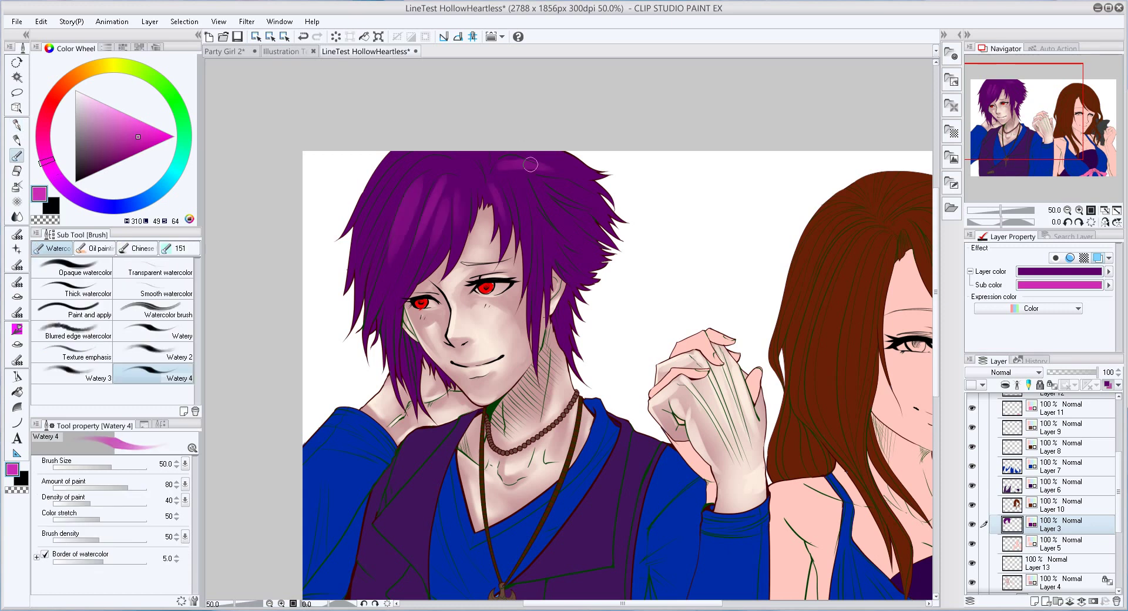
key("bracketleft")
key("bracketleft")
key("bracketleft")
left_click_drag(392, 322, 400, 399)
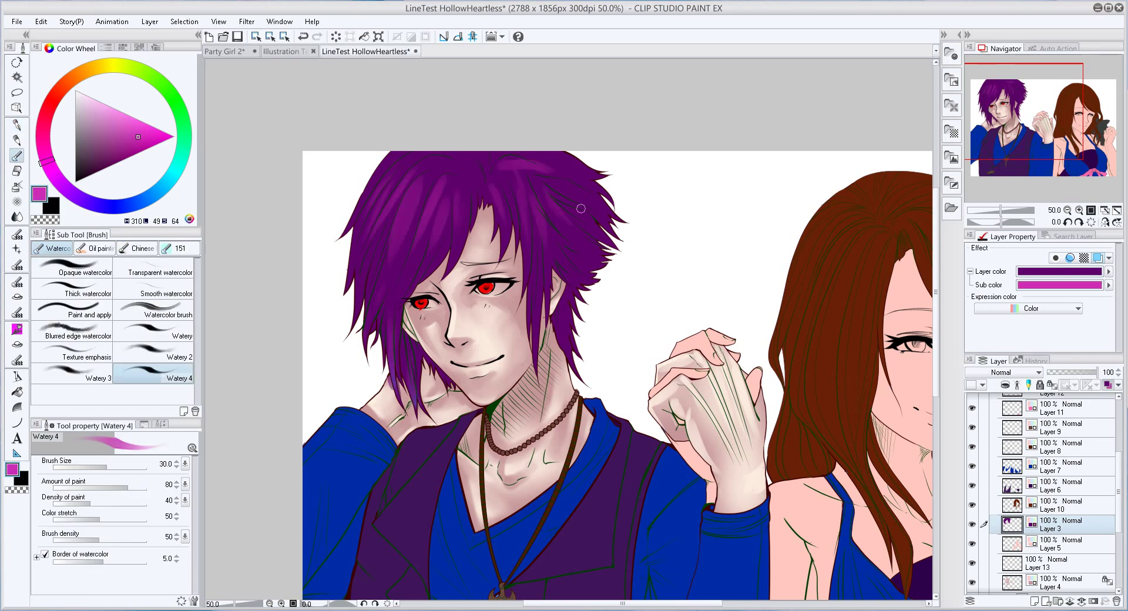
key("bracketleft")
key("asciicircum")
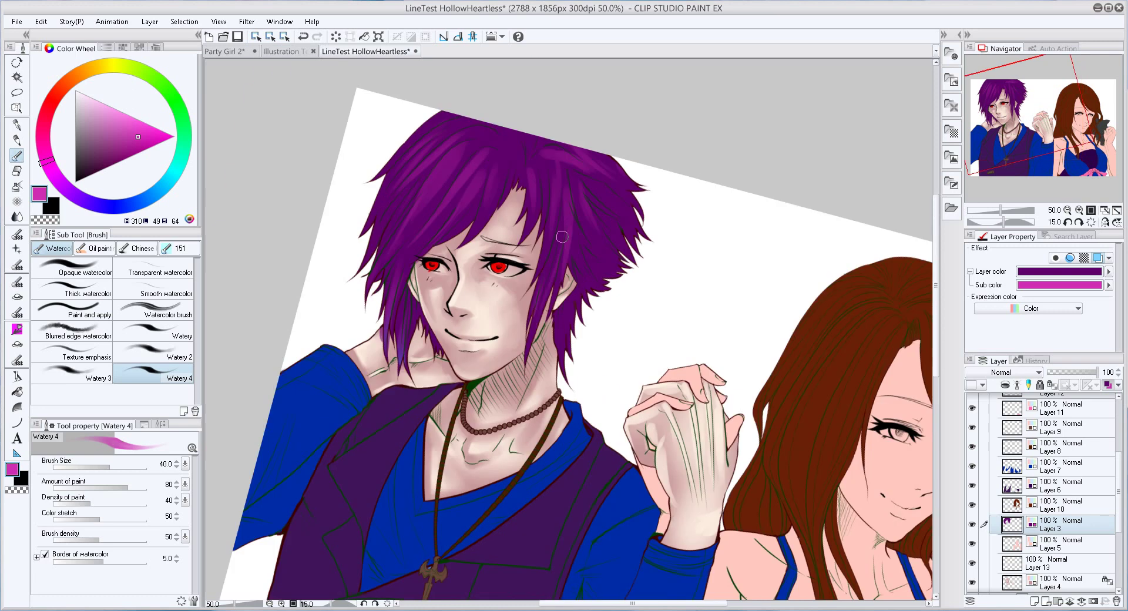
key("ctrl+at")
Run the White selection auto action on the man's hair layer
left_click(1058, 49)
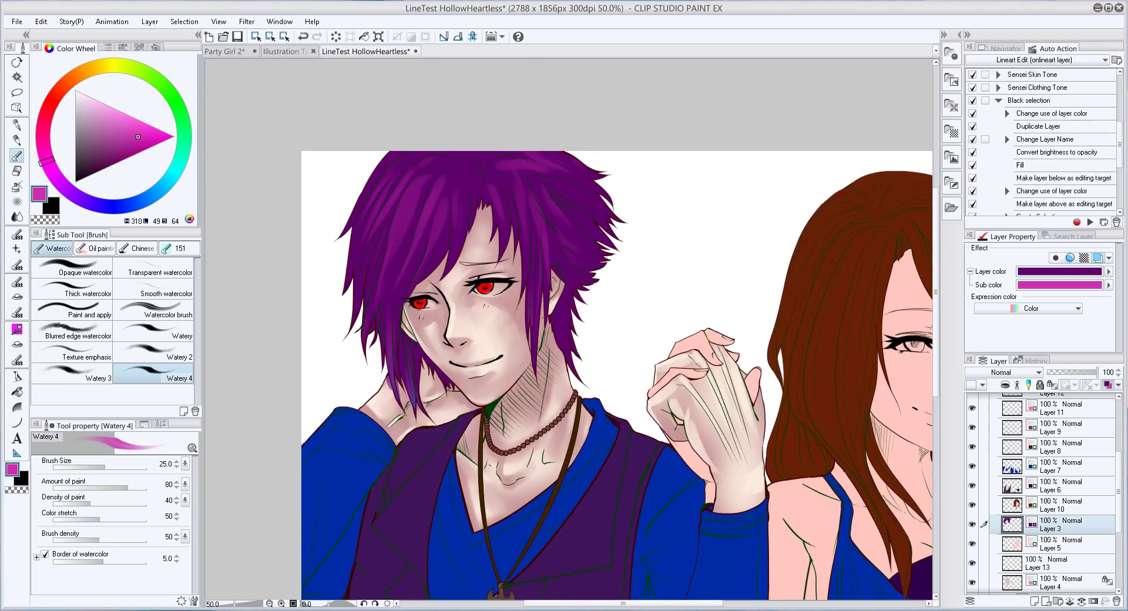
left_click(998, 87)
left_click(1034, 196)
left_click(1090, 222)
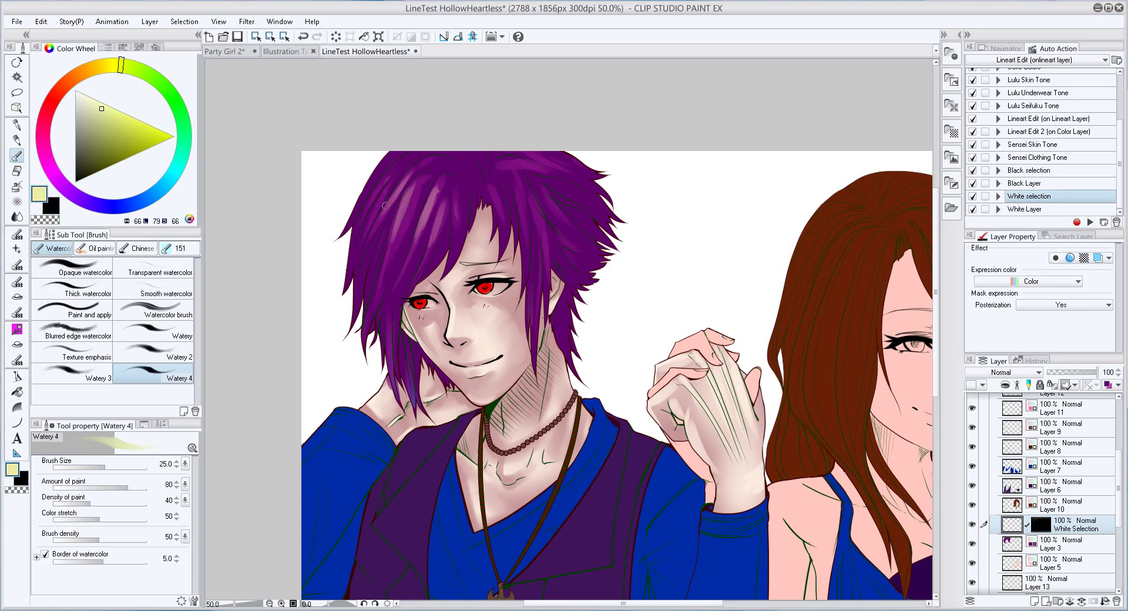
Paint fine pale yellow highlights along the man's hair strands on the White Selection layer
key("bracketleft")
key("bracketleft")
key("asciicircum")
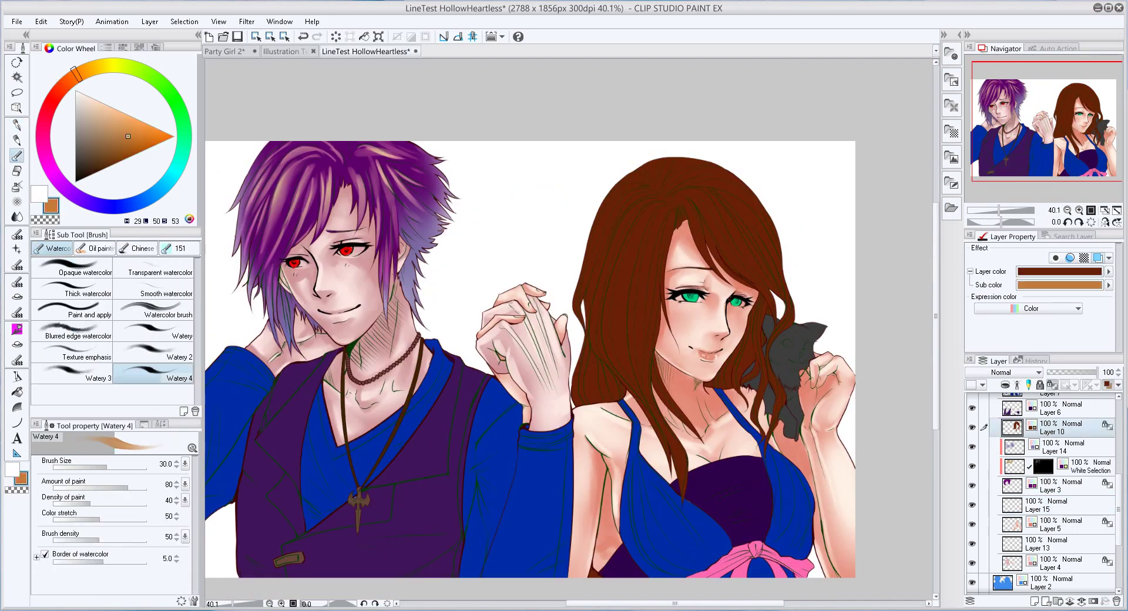
Paint light brown highlight strands throughout the woman's hair on Layer 10 with the Watery 4 brush
left_click_drag(651, 210, 613, 339)
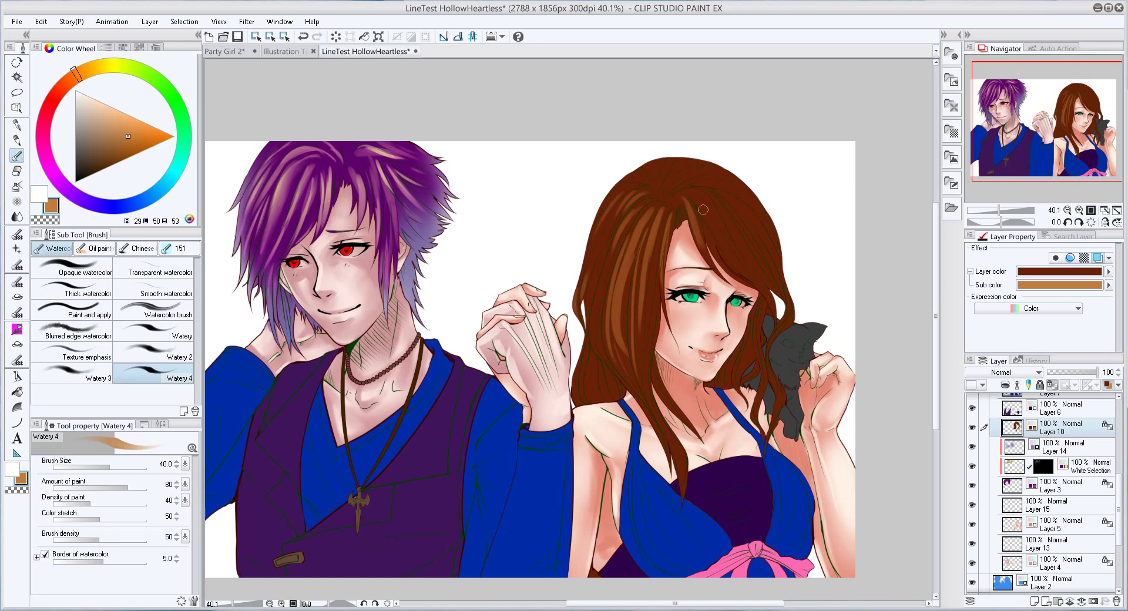
left_click_drag(719, 192, 726, 310)
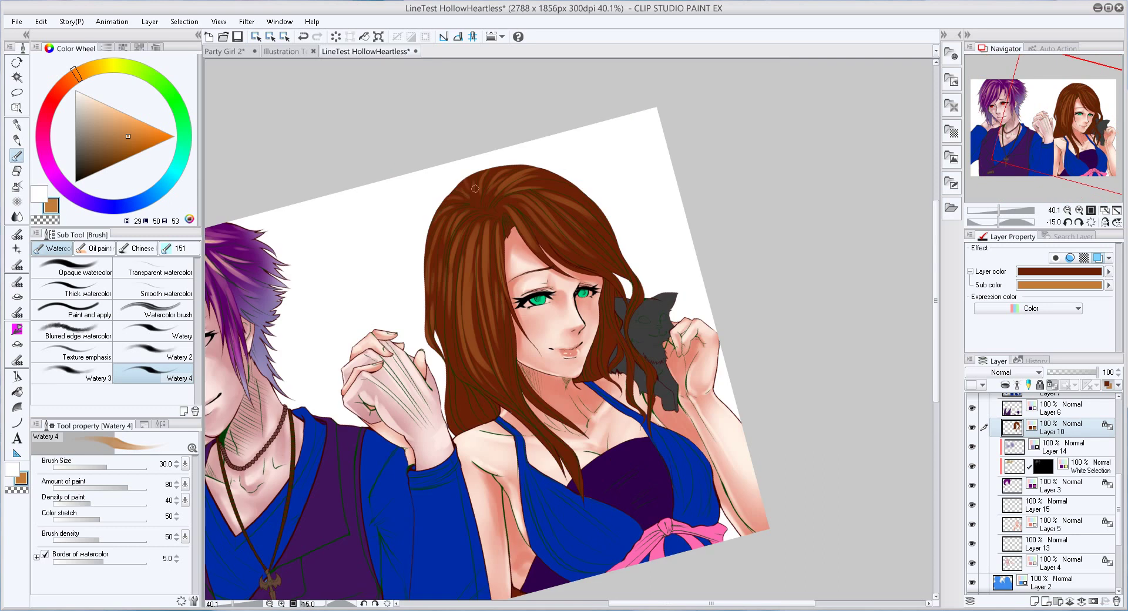
left_click_drag(568, 465, 554, 410)
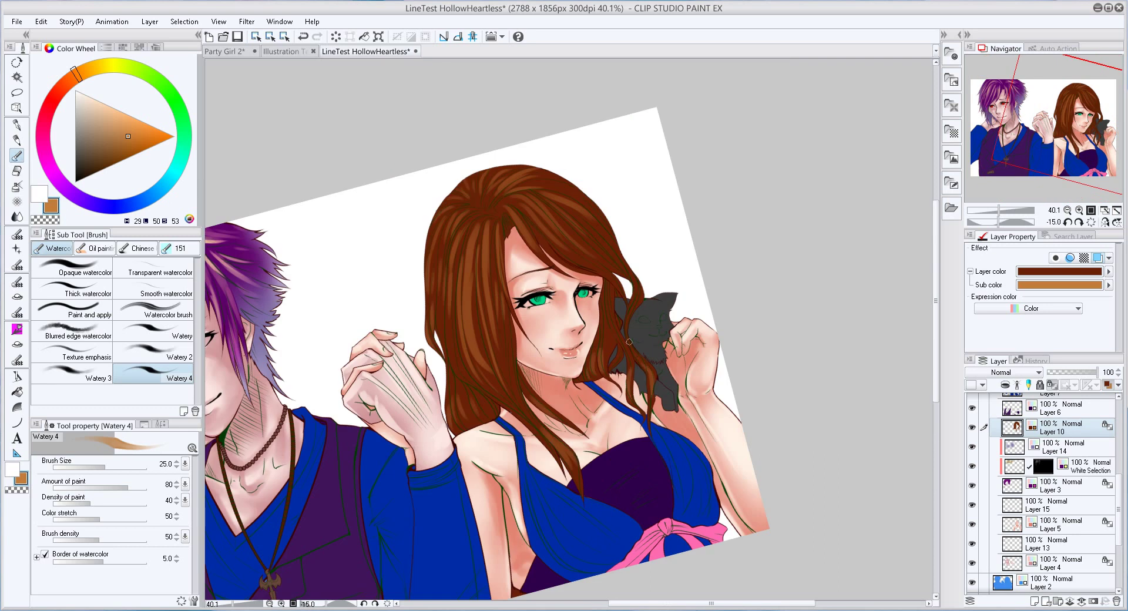
mouse_move(488, 229)
left_mouse_down()
mouse_move(459, 376)
mouse_move(484, 302)
mouse_move(466, 334)
left_mouse_up()
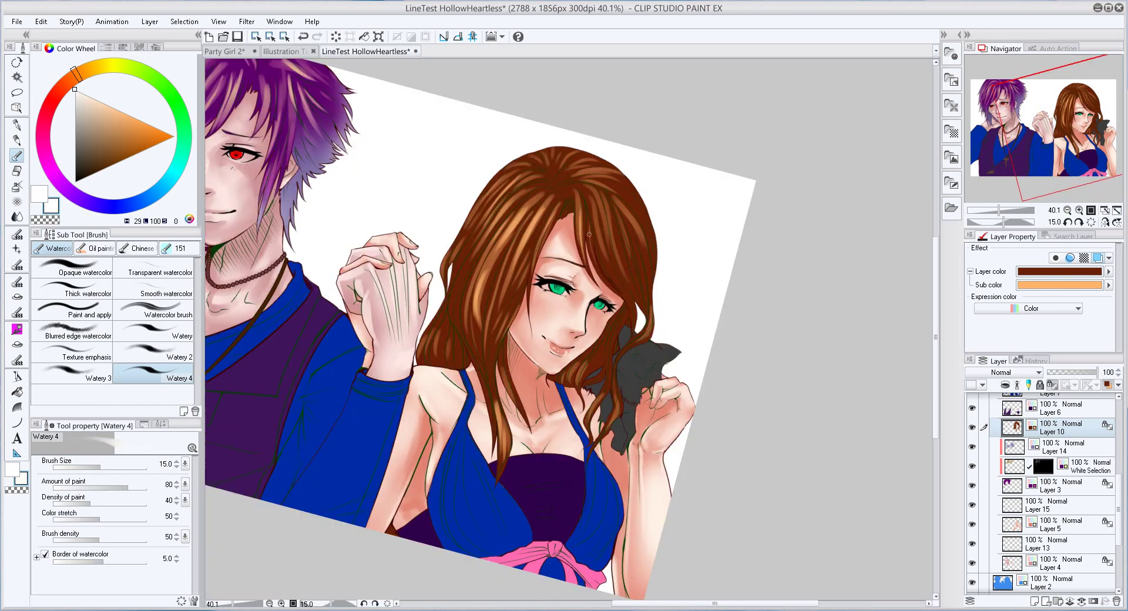
Continue the light brown strands over the crown, lengths and lower locks of the woman's hair with Watery 4
mouse_move(649, 289)
left_mouse_down()
mouse_move(474, 436)
mouse_move(416, 294)
mouse_move(446, 282)
mouse_move(471, 292)
left_mouse_up()
key("bracketleft")
key("c")
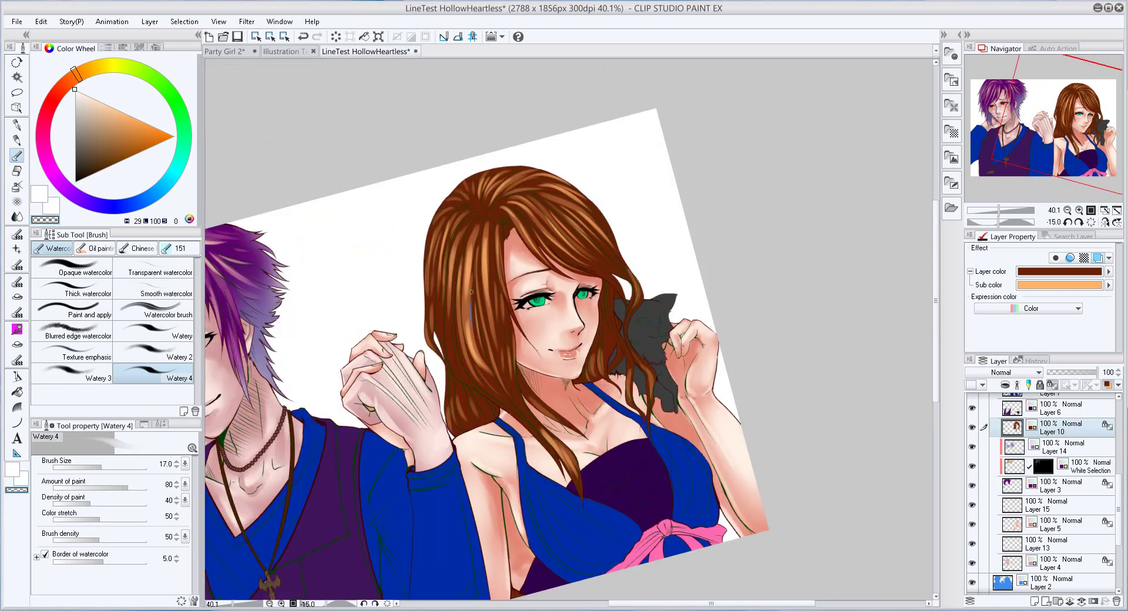
key("bracketleft")
key("c")
key("x")
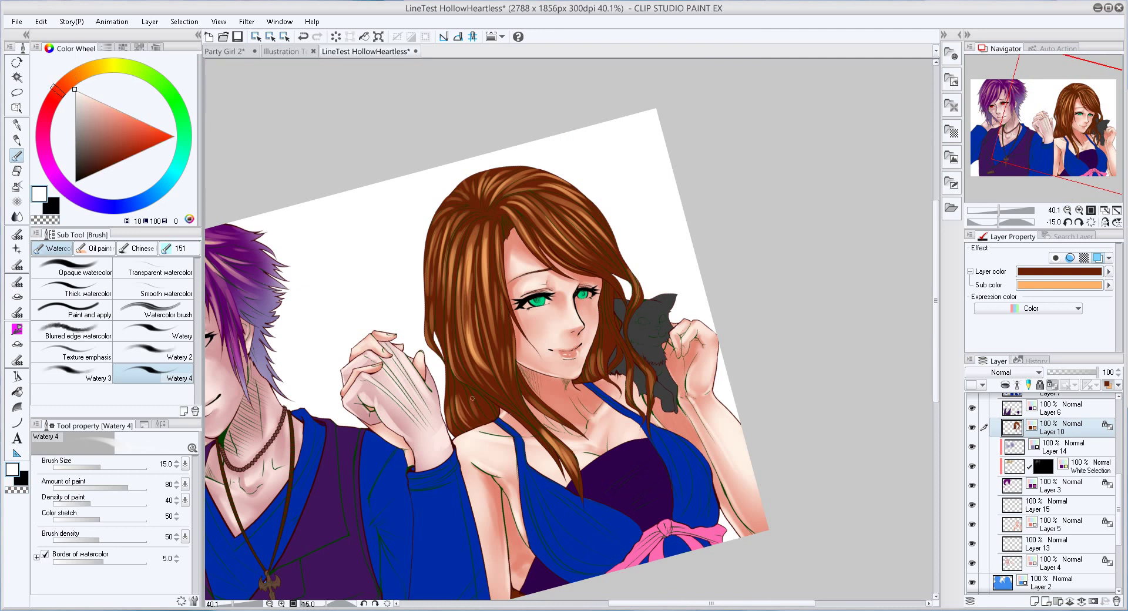
key("bracketleft")
mouse_move(624, 272)
left_mouse_down()
mouse_move(600, 328)
mouse_move(598, 351)
left_mouse_up()
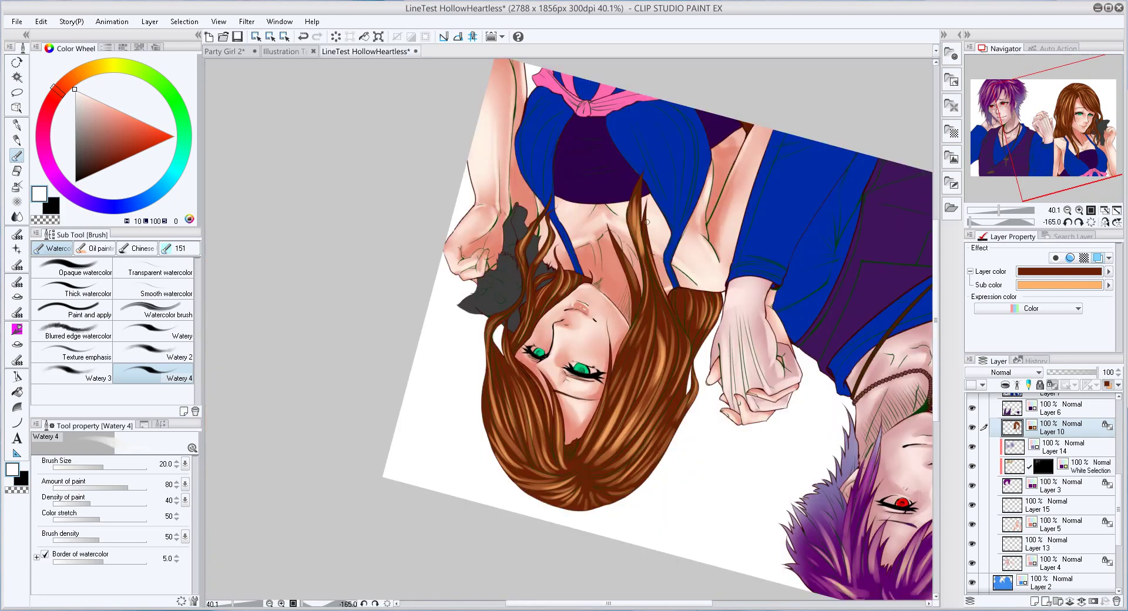
key("at")
key("bracketright")
Run the White selection auto action on the woman's hair and airbrush yellow highlights on the Add (Glow) layer with Soft 2
key("b")
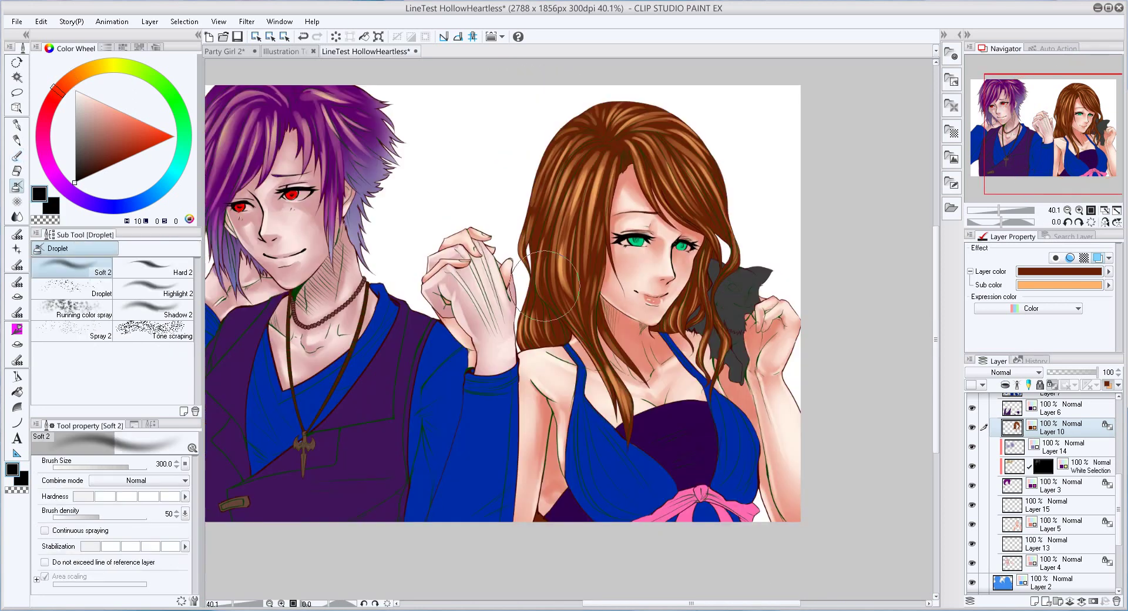
key("minus")
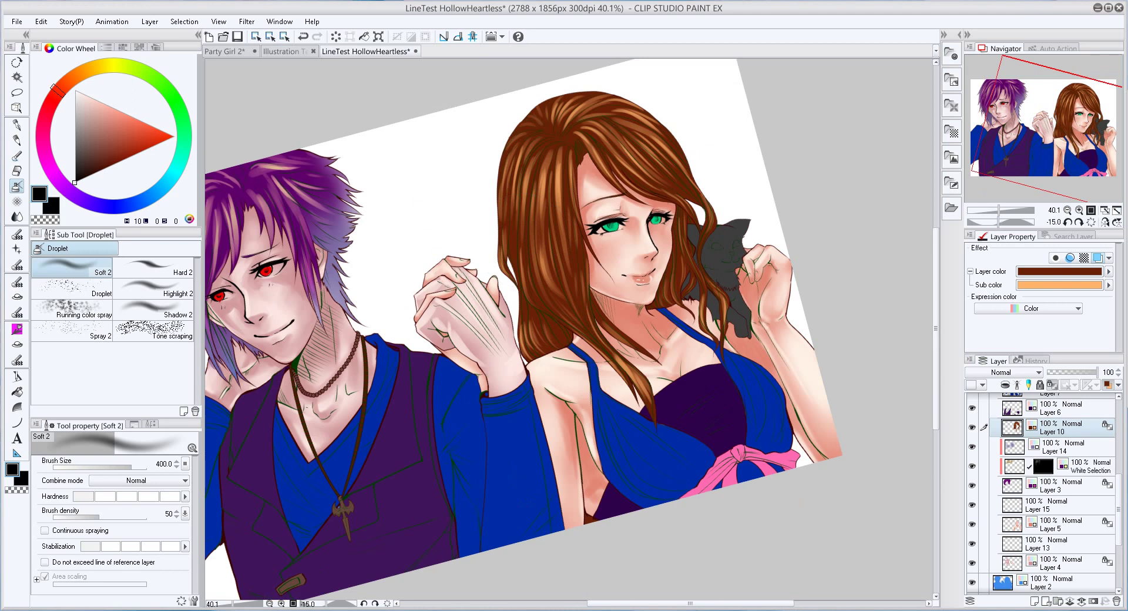
key("F5")
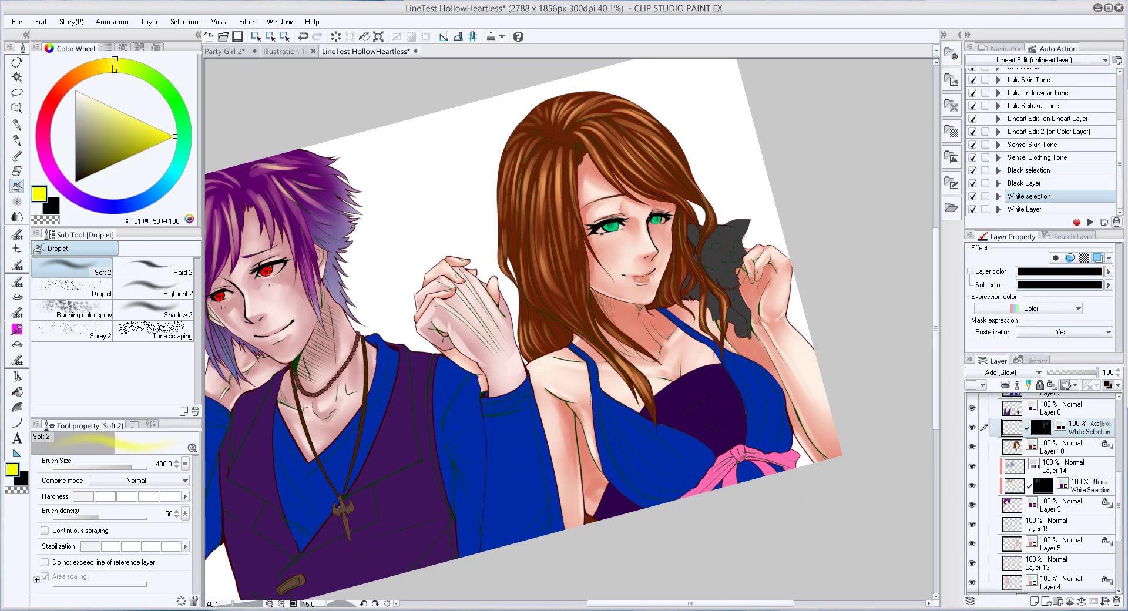
left_click_drag(622, 157, 611, 117)
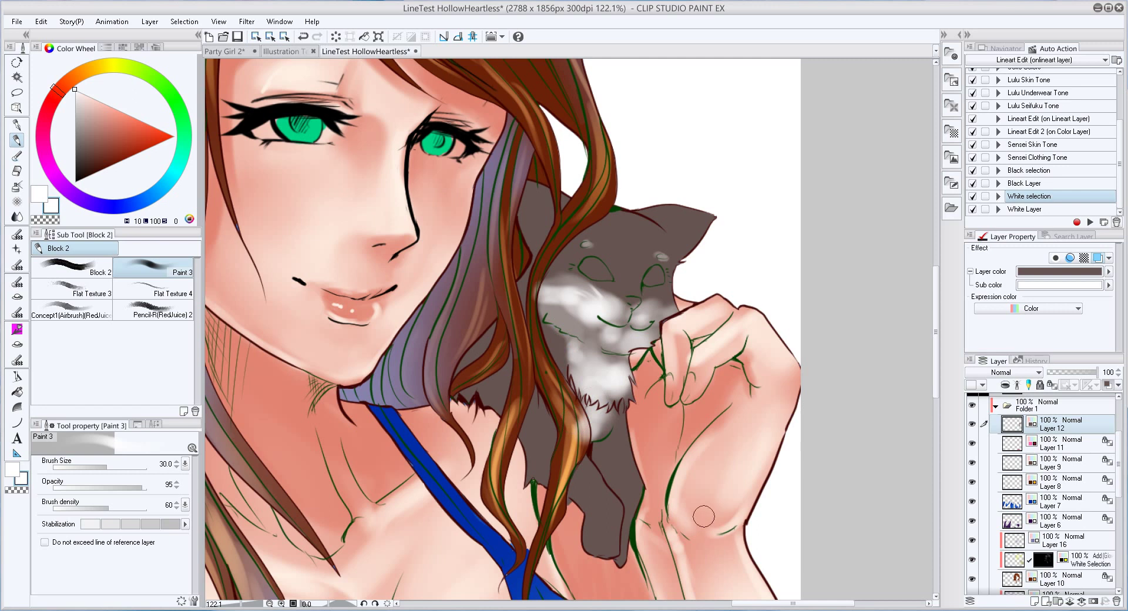
Undo the last white fur strokes and repaint the white on the cat's muzzle, chest and paw with Paint 3
key("ctrl+z")
key("ctrl+z")
key("ctrl+z")
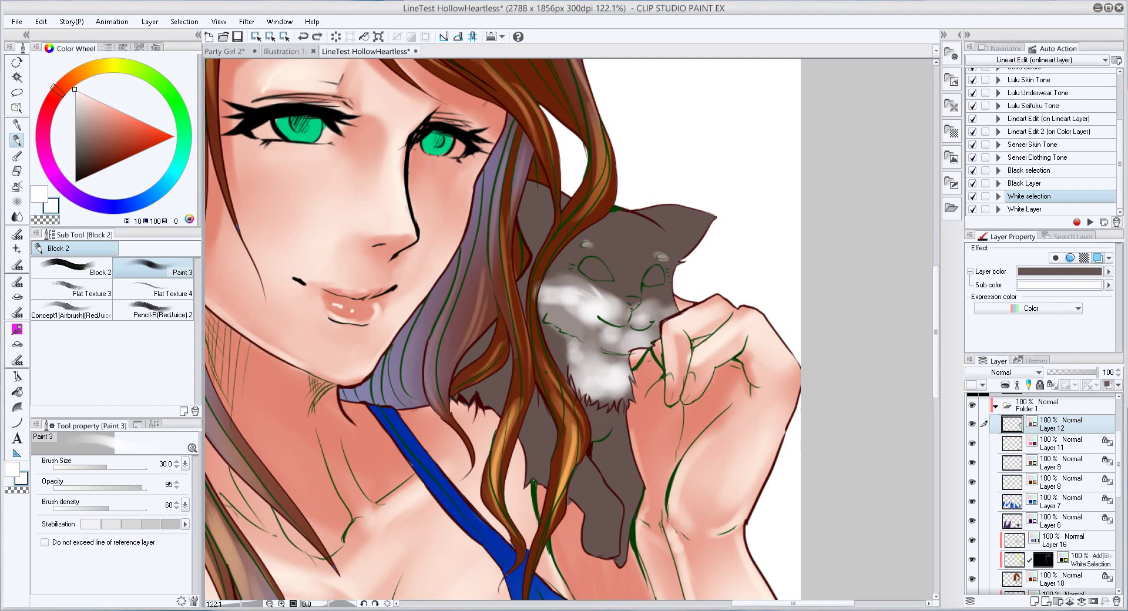
left_click_drag(634, 316, 562, 276)
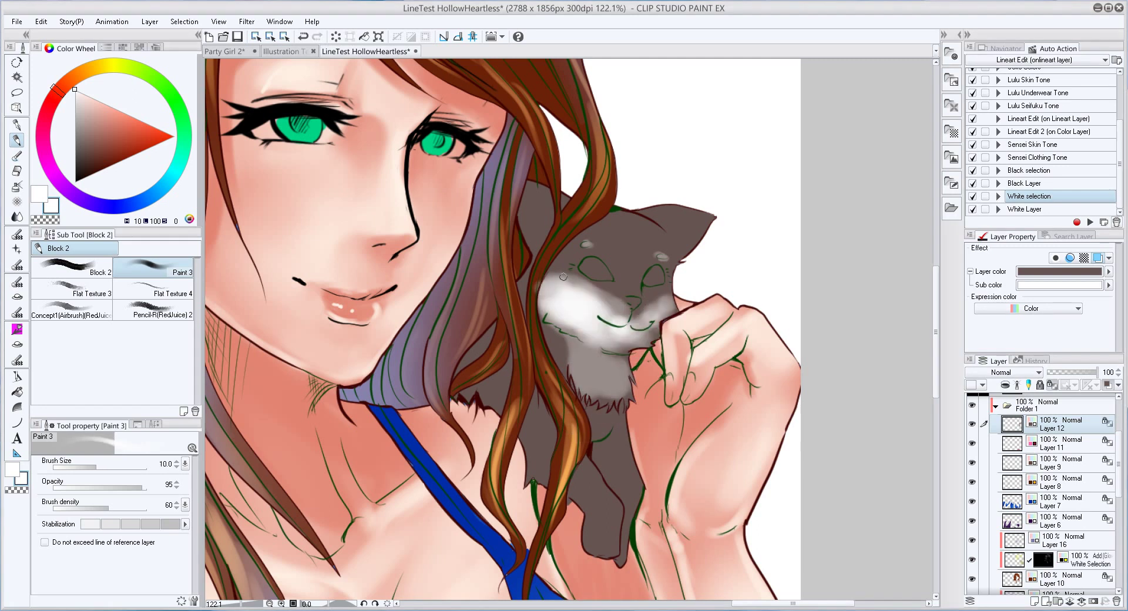
key("bracketright")
mouse_move(625, 304)
left_mouse_down()
mouse_move(590, 288)
mouse_move(638, 312)
mouse_move(621, 315)
mouse_move(586, 549)
mouse_move(606, 299)
mouse_move(595, 274)
left_mouse_up()
key("bracketright")
key("bracketright")
key("bracketright")
key("bracketright")
Add a new layer above Layer 12 and fill in the cat's eyes with bright cyan using Paint 3
left_click(1034, 601)
left_click(174, 136)
key("bracketleft")
key("bracketleft")
key("bracketleft")
key("bracketleft")
key("bracketleft")
key("bracketleft")
key("bracketleft")
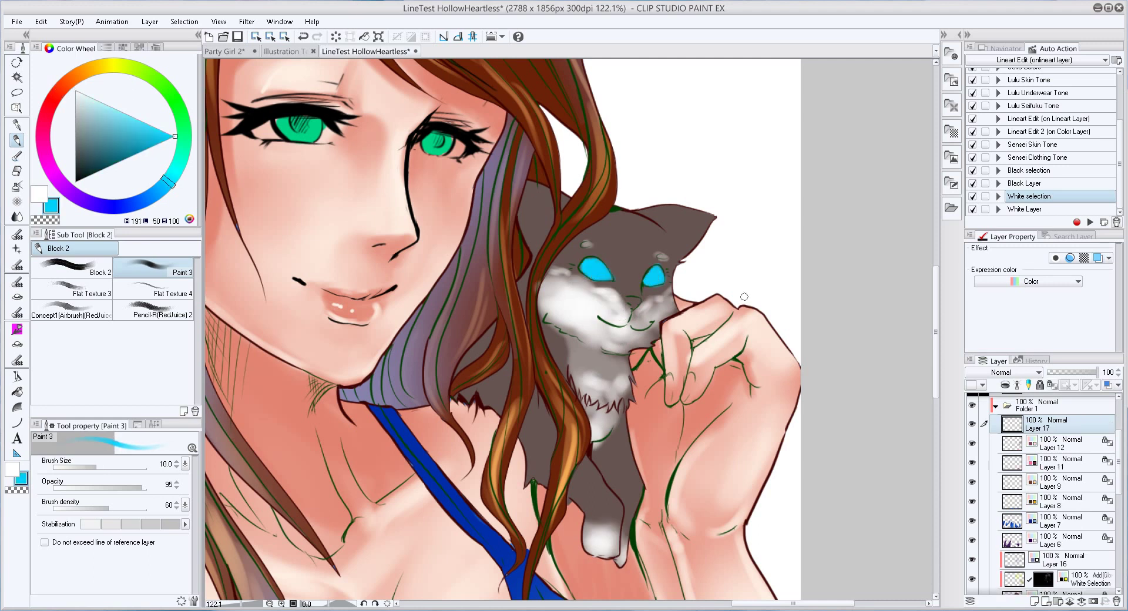
Shade the cat's eyes with dark teal using Soft 2 and add white highlights with Paint 2
scroll(744, 297, "down", 1)
key("b")
scroll(634, 276, "up", 3)
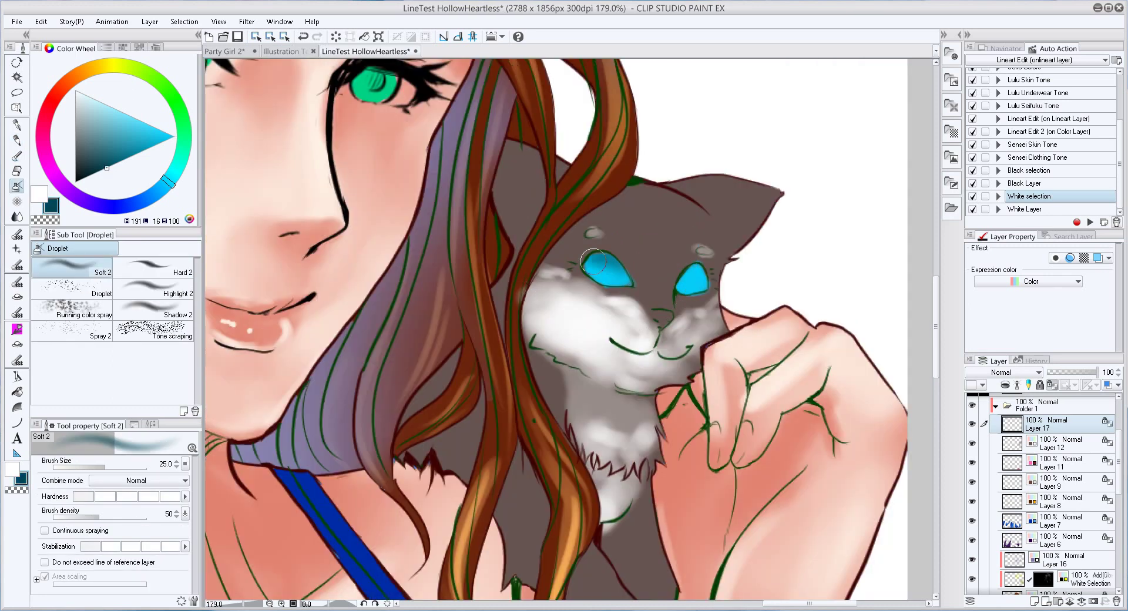
left_click_drag(607, 259, 607, 284)
left_click(822, 246, "alt")
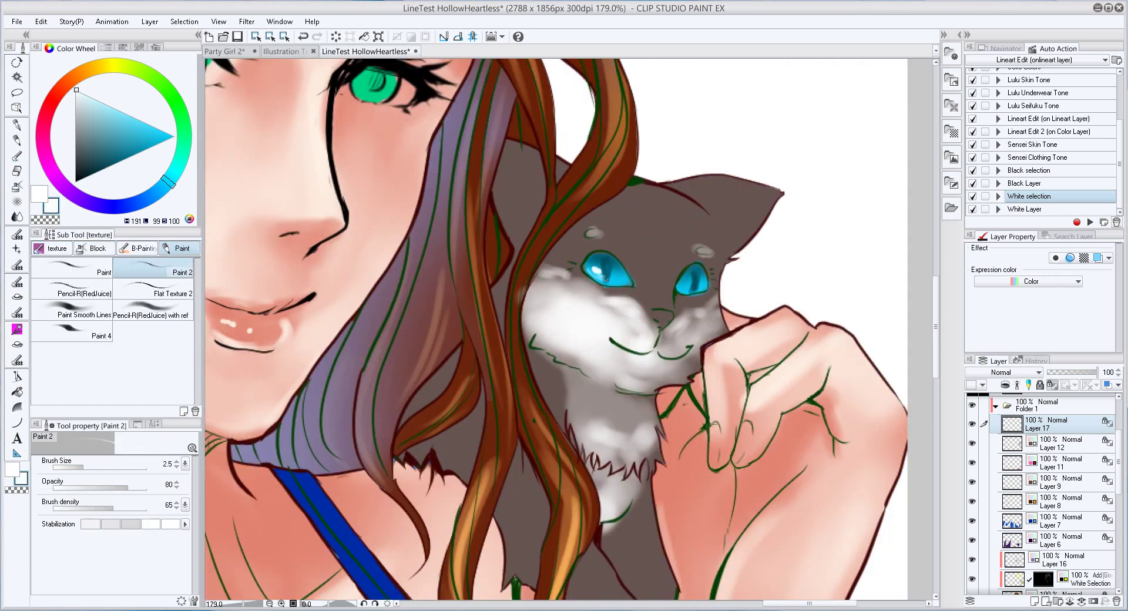
Paint white fur inside the cat's ears on Layer 12 with the Paint 2 brush
left_click(578, 175, "ctrl+shift")
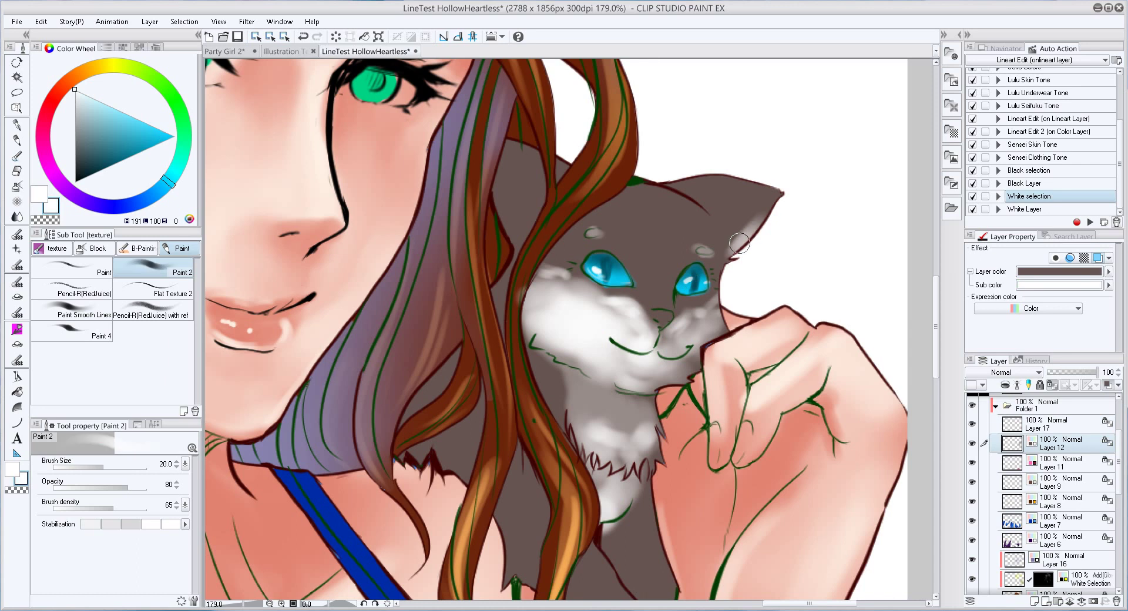
mouse_move(505, 153)
left_mouse_down()
mouse_move(530, 191)
mouse_move(505, 352)
left_mouse_up()
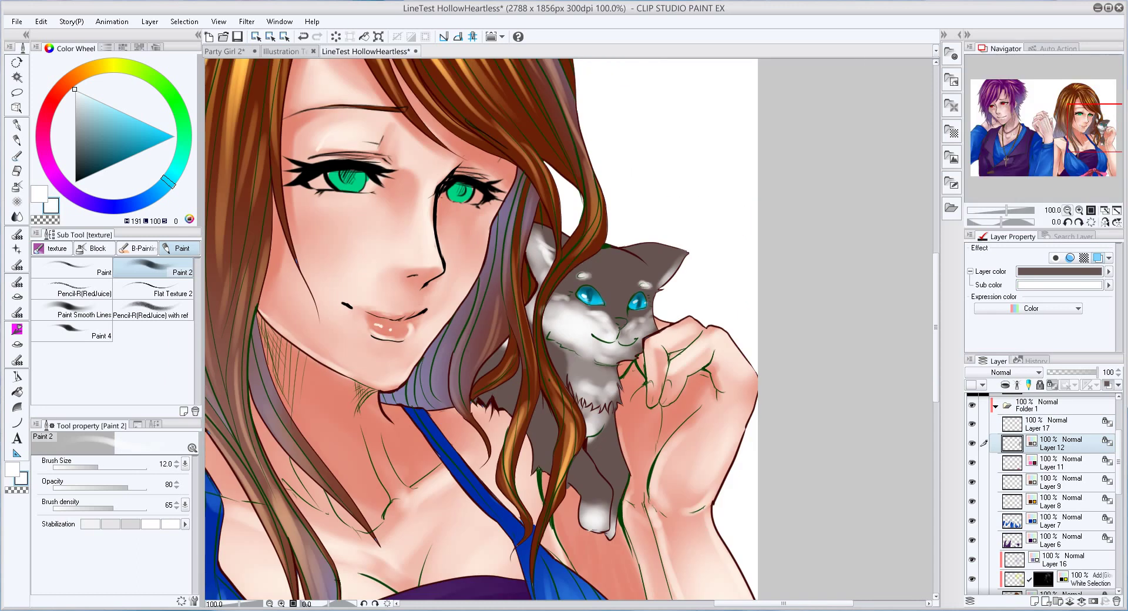
Shade the woman's green irises on Layer 15 with dark teal using the Soft 2 airbrush
key("ctrl+minus")
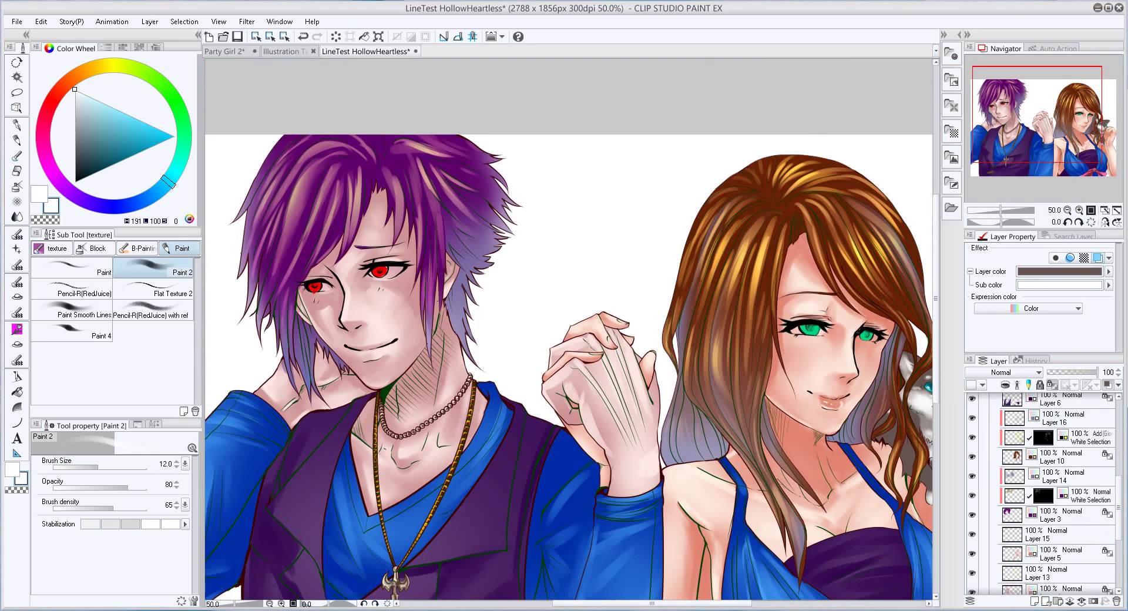
scroll(1046, 493, "down", 5)
scroll(843, 246, "up", 5)
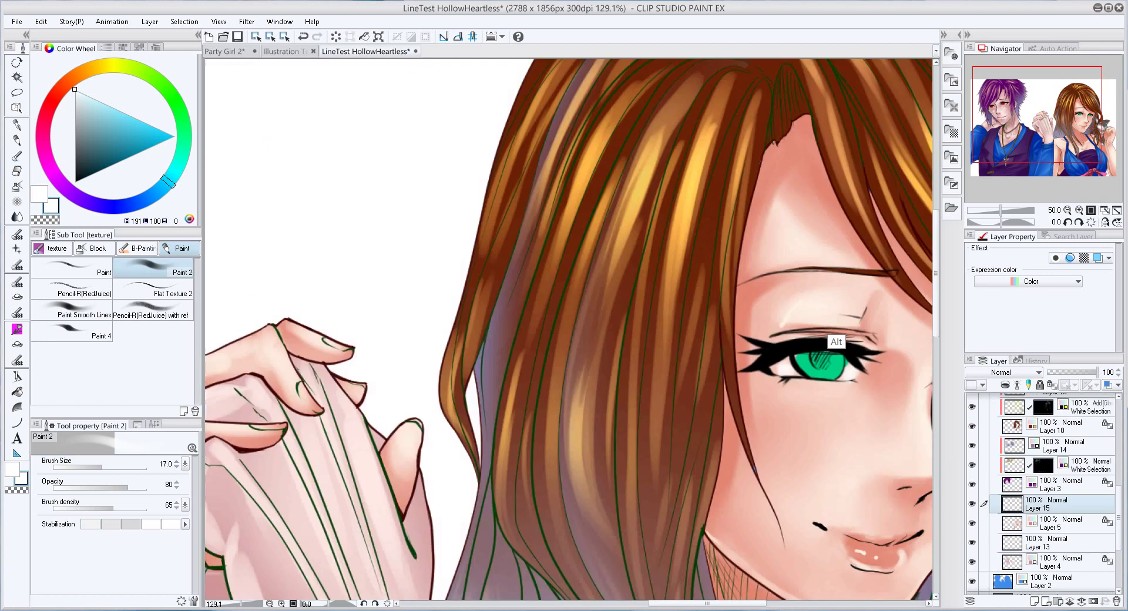
scroll(591, 259, "down", 1)
left_click(125, 159)
left_click(17, 186)
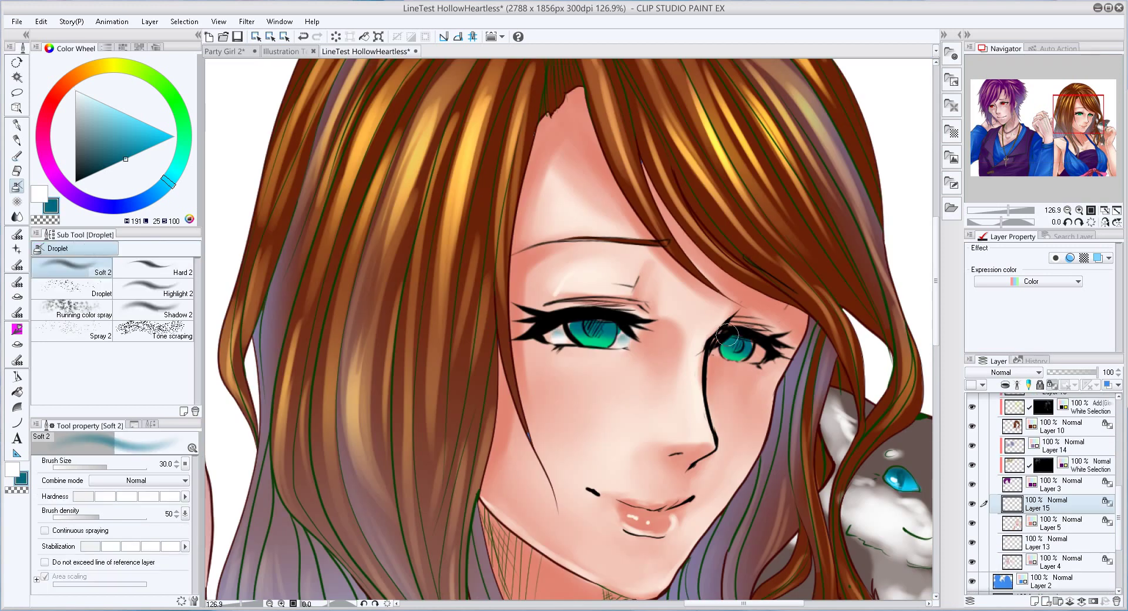
Create an Add (Glow) layer above Layer 15 and paint bright highlights in the woman's eyes with Paint 2
key("b")
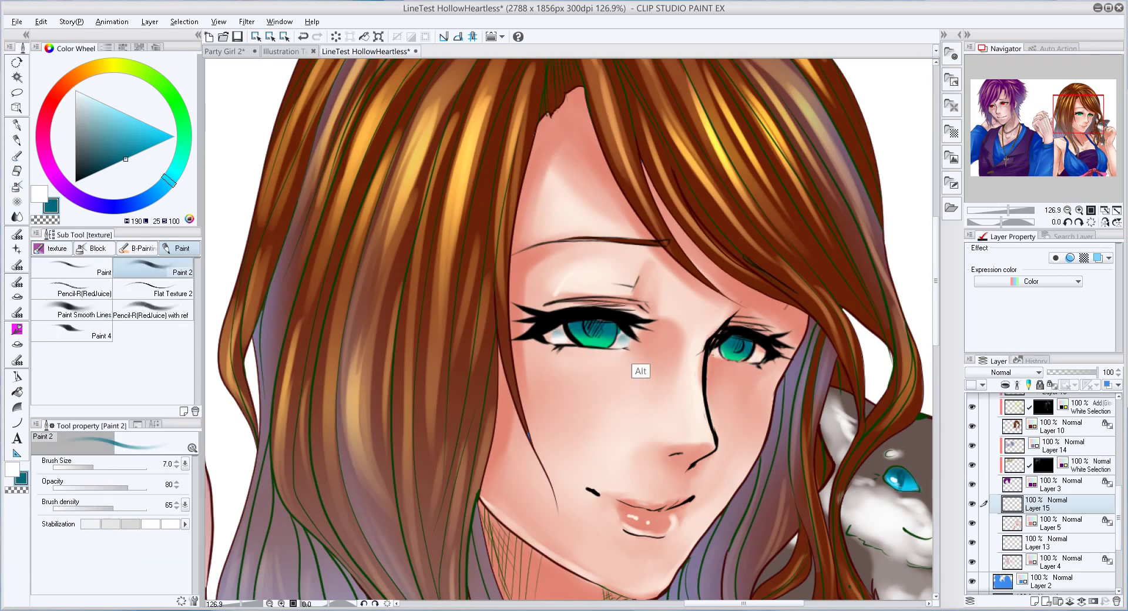
scroll(1078, 115, "down", 2)
mouse_move(1078, 115)
left_mouse_down()
mouse_move(999, 118)
mouse_move(1066, 114)
left_mouse_up()
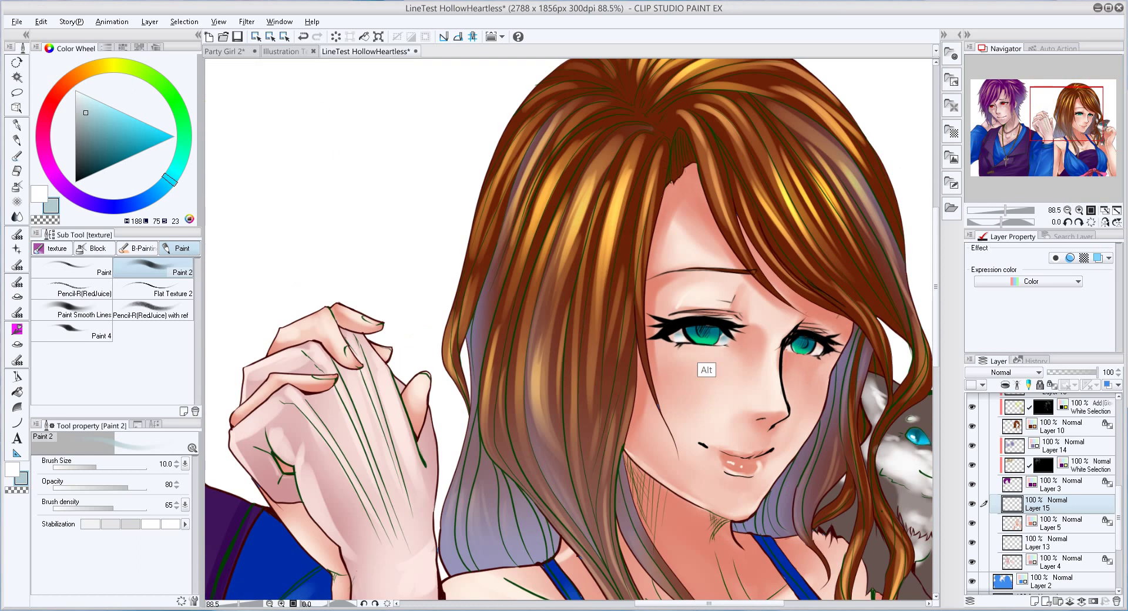
left_click(702, 367, "alt")
key("ctrl+shift+n")
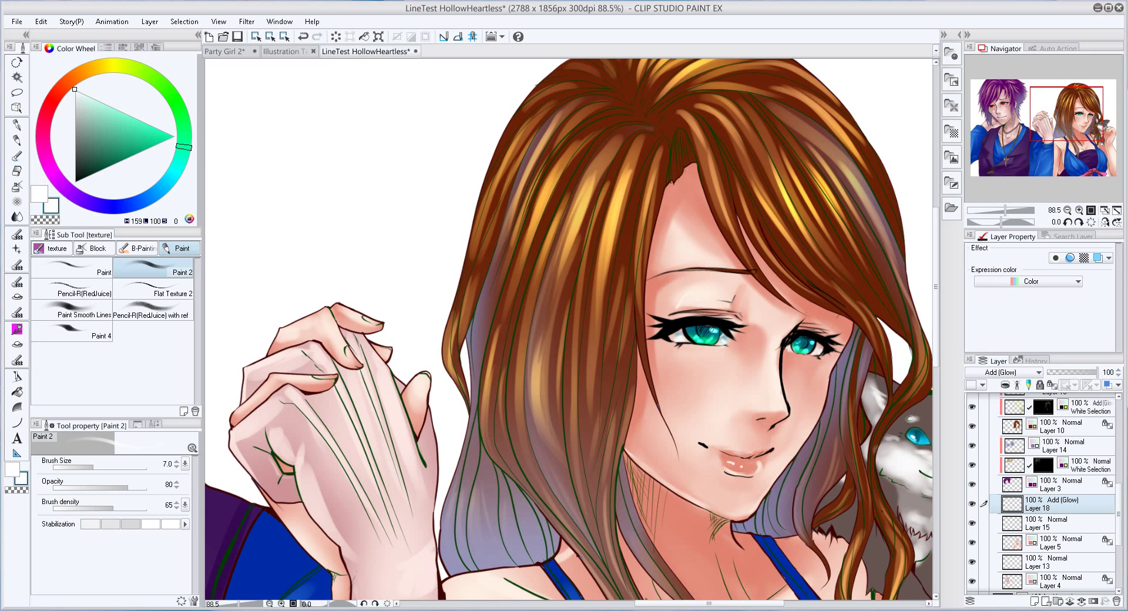
Shade the man's red irises on Layer 13 with dark red using the Soft 2 airbrush
key("ctrl+0")
scroll(611, 376, "up", 5)
scroll(1040, 494, "down", 2)
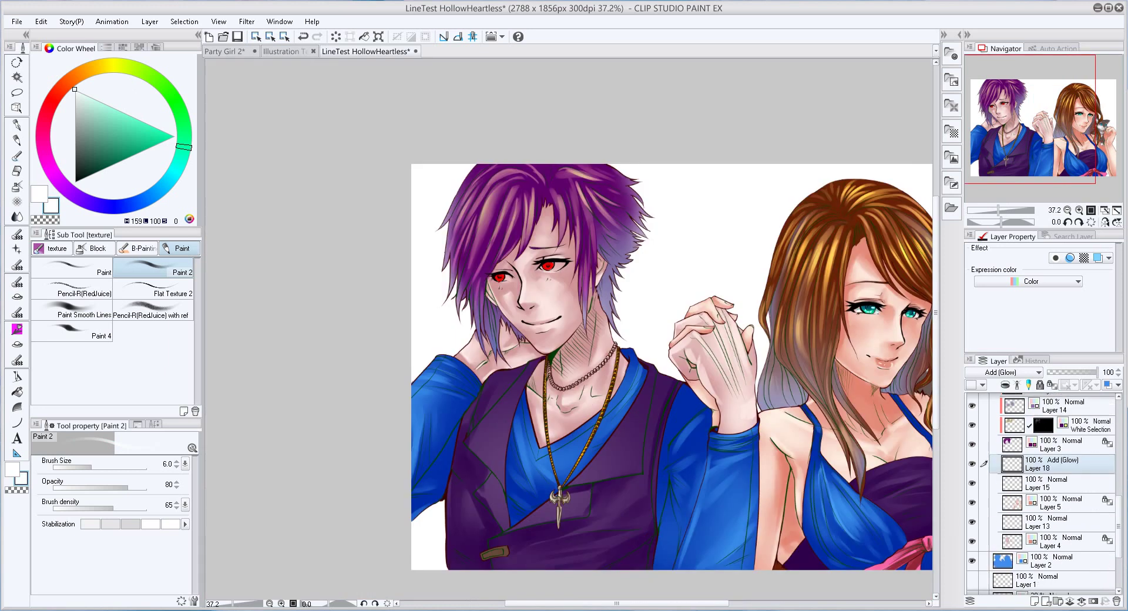
left_click(1040, 522)
scroll(602, 256, "up", 2)
left_click(573, 262, "alt")
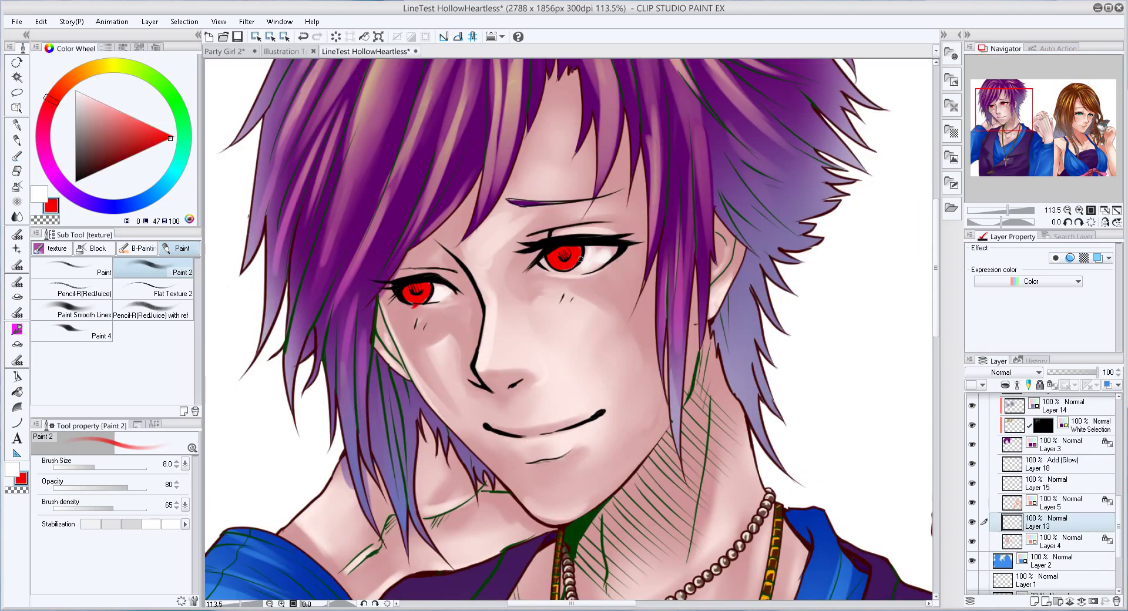
key("b")
scroll(573, 261, "down", 3)
left_click_drag(573, 262, 458, 314)
scroll(472, 301, "up", 5)
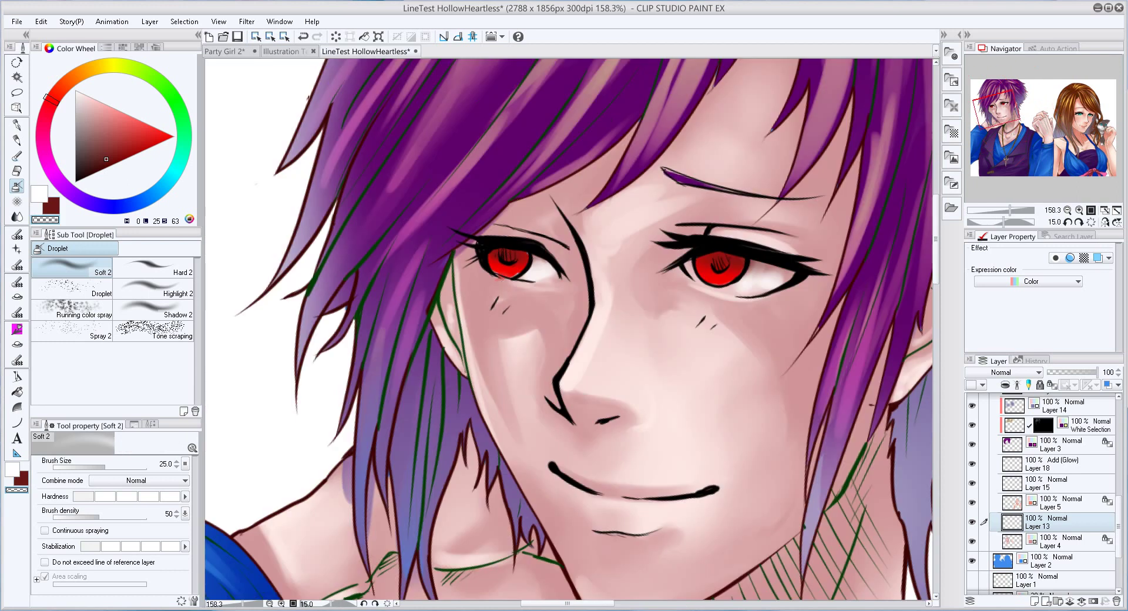
Create an Add (Glow) layer above Layer 13 and paint light orange and white highlights in the man's irises with Paint 3
left_click(1034, 601)
left_click(81, 71)
left_click(17, 140)
left_click_drag(714, 273, 727, 275)
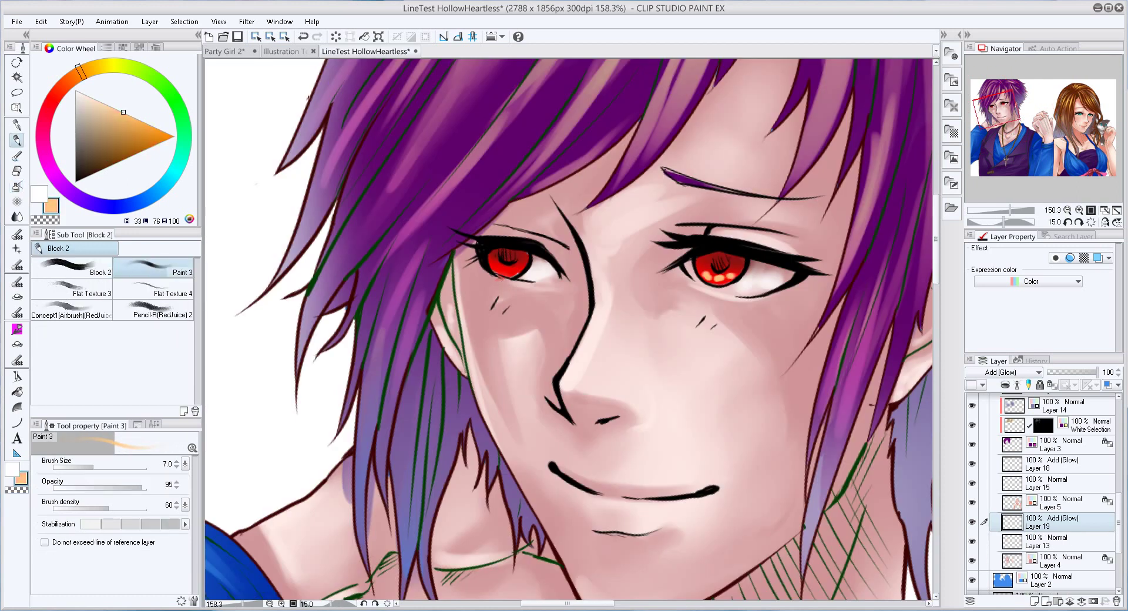
left_click(124, 64)
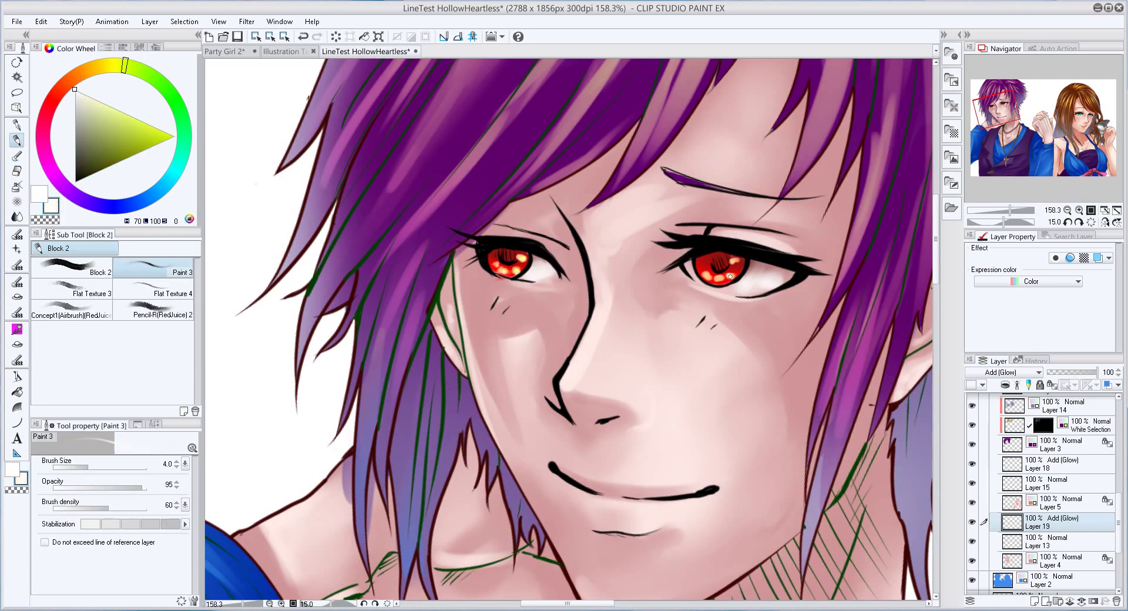
scroll(495, 266, "down", 8)
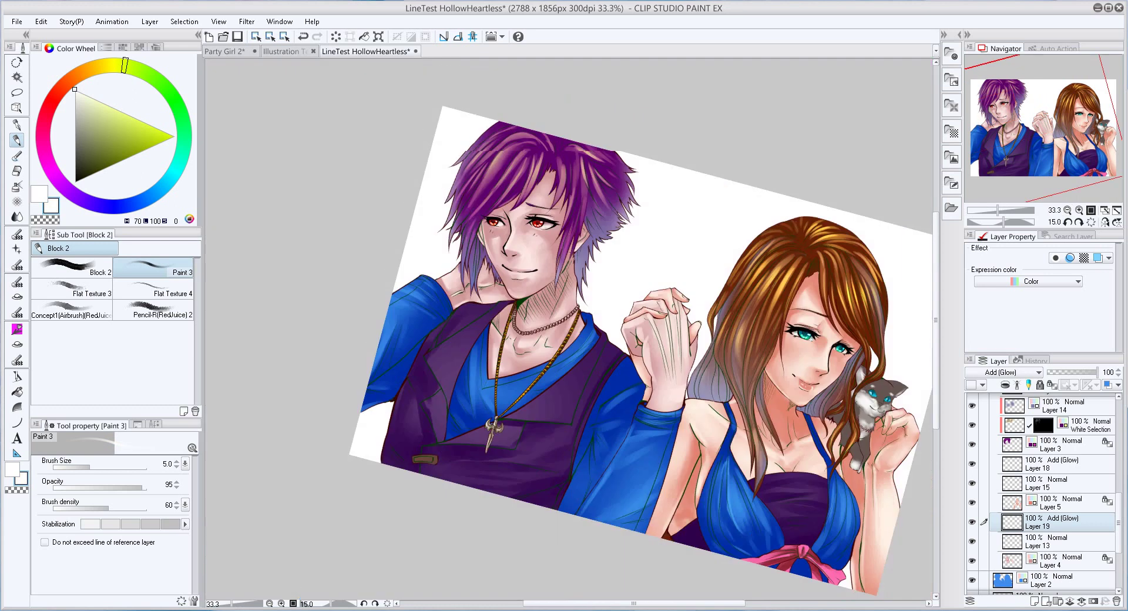
Add a background layer below Layer 2, fill it with pale pink and airbrush a pale yellow glow behind the couple
key("ctrl+shift+n")
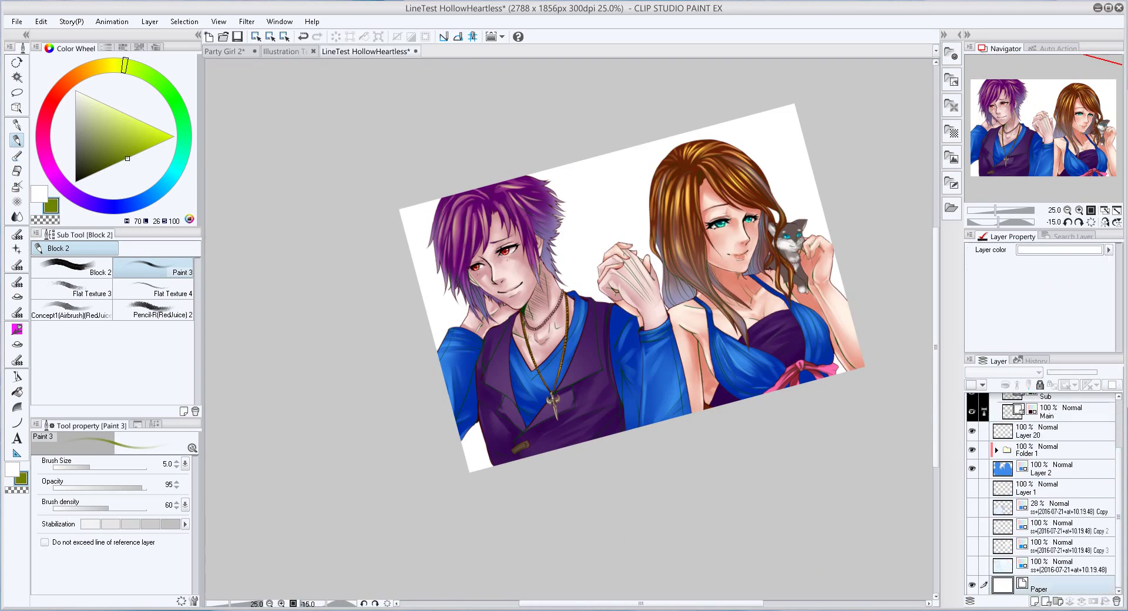
key("g")
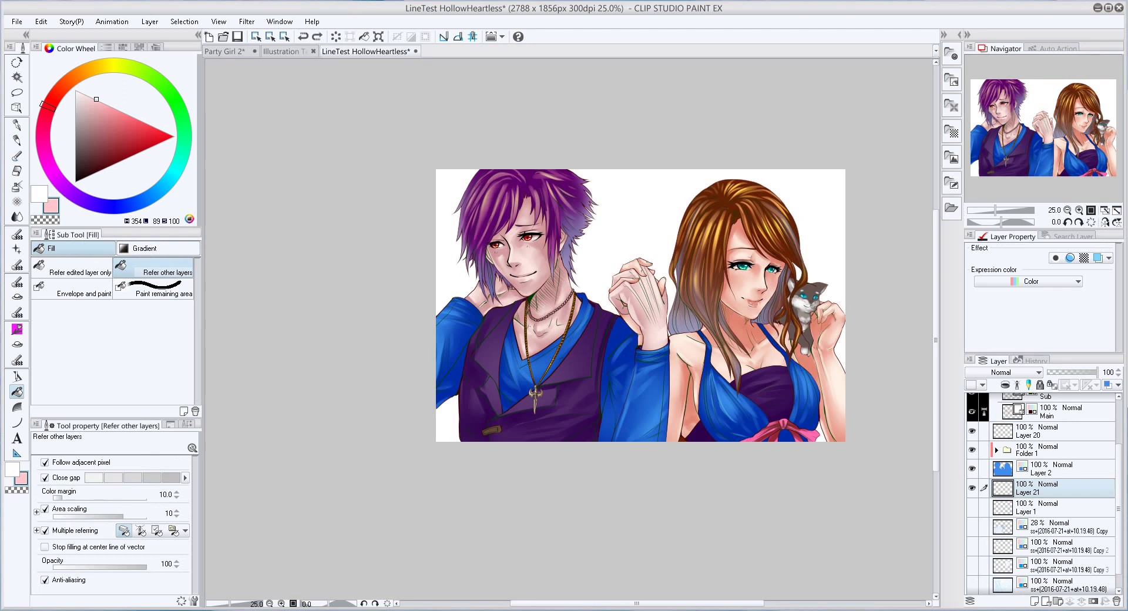
key("alt+Delete")
key("b")
mouse_move(566, 365)
left_mouse_down()
mouse_move(668, 327)
mouse_move(587, 264)
left_mouse_up()
Scatter white sparkles over the background with the Sparkling Spray A brush at size 1700
key("b")
key("b")
key("b")
key("b")
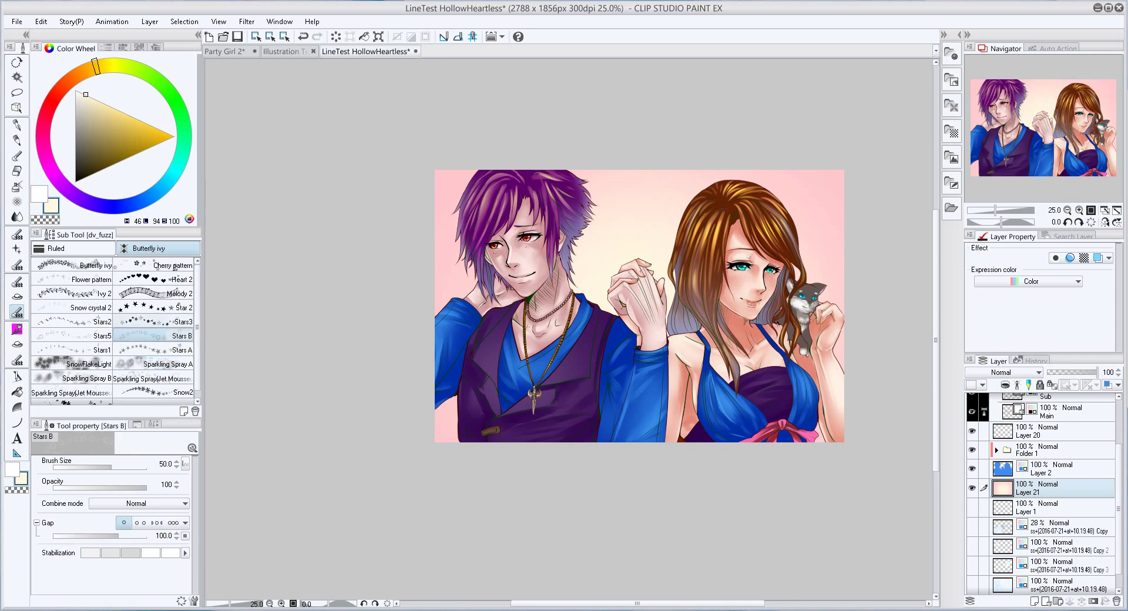
key("b")
key("b")
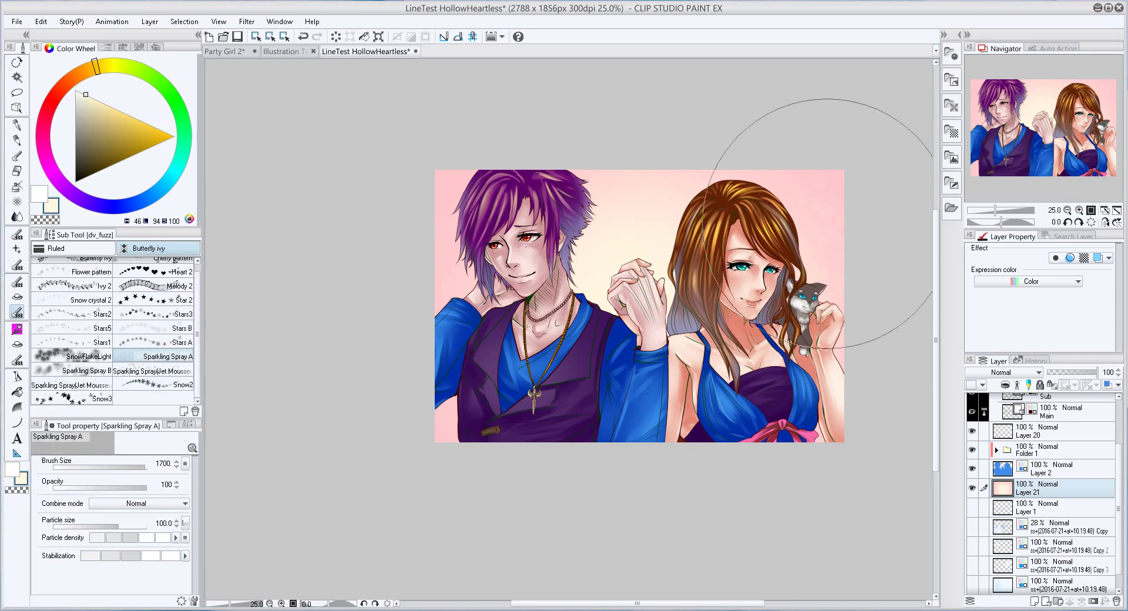
scroll(757, 362, "up", 3)
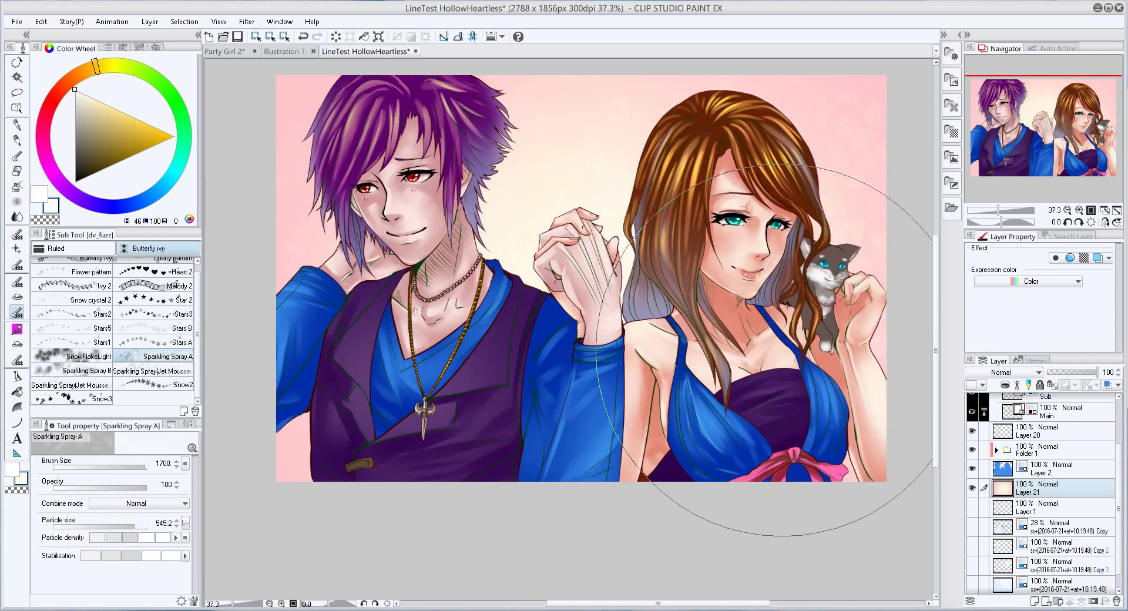
Add a new layer clipped to Folder 1 and airbrush a soft orange tint over the characters' hair with Soft 2
key("ctrl+shift+n")
key("b")
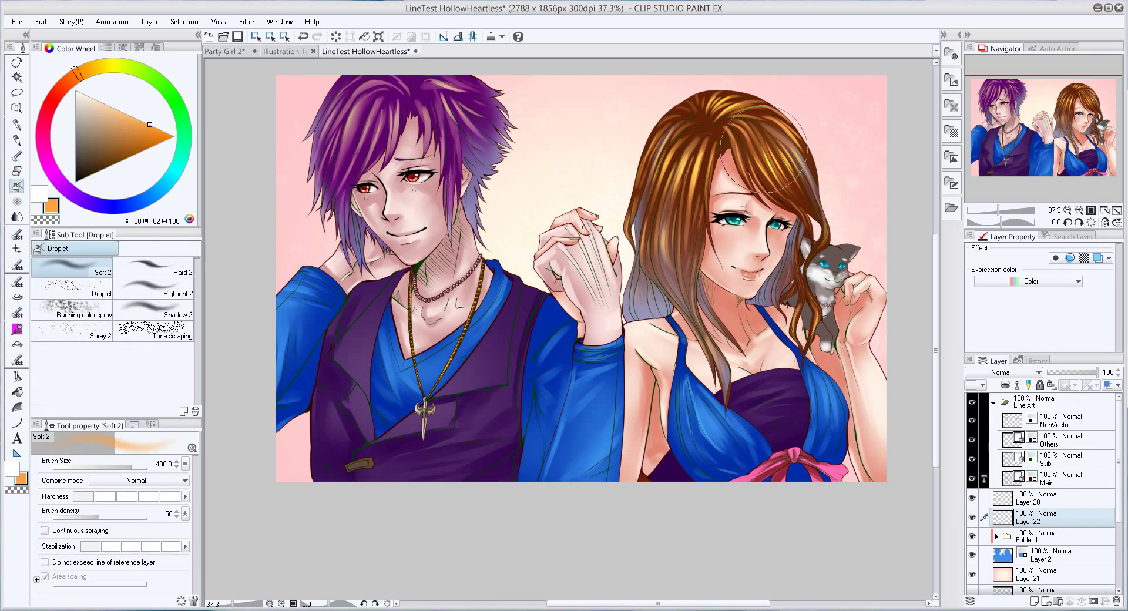
key("bracketleft")
key("ctrl+alt+g")
Select the silhouette from Layer 2, expand that selection and place a new layer beneath Layer 2
left_click(1048, 488)
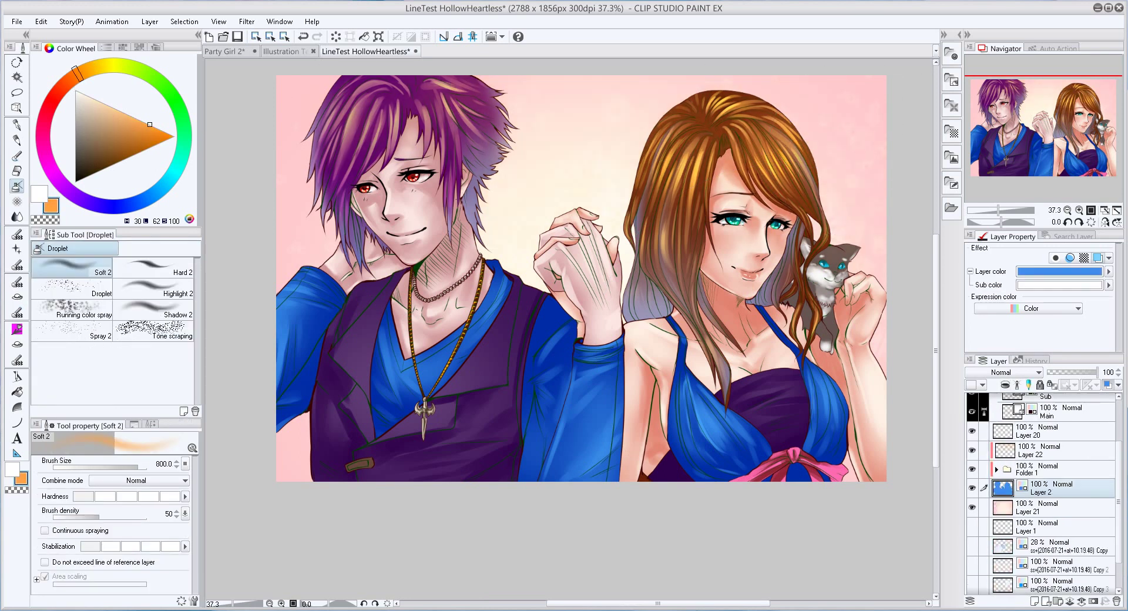
right_click(1048, 488)
left_click(969, 461)
key("ctrl+shift+n")
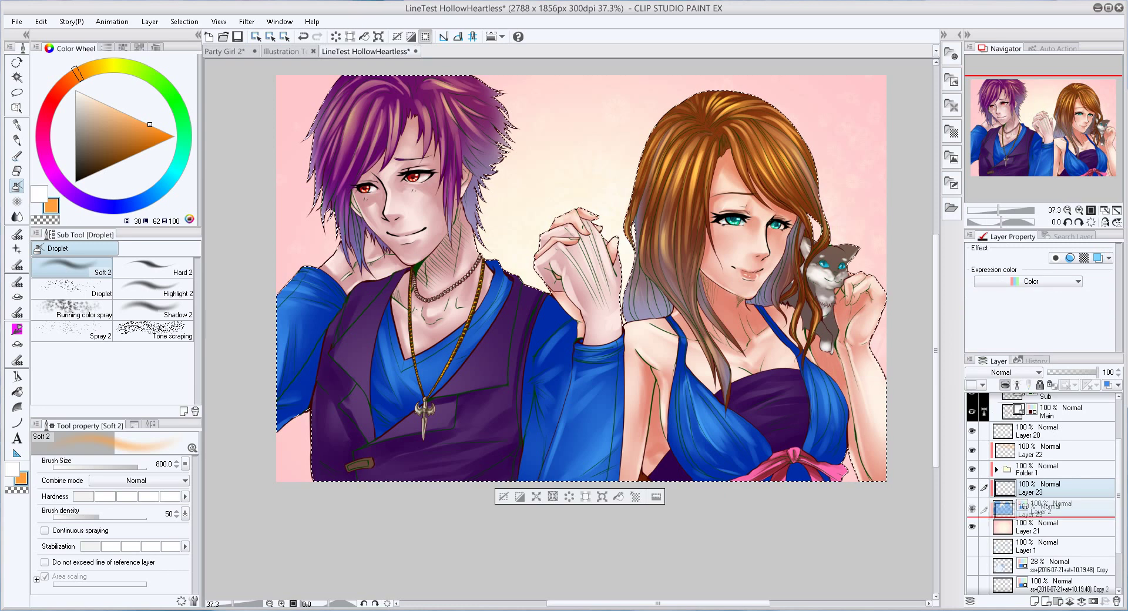
left_click(586, 497)
key("Return")
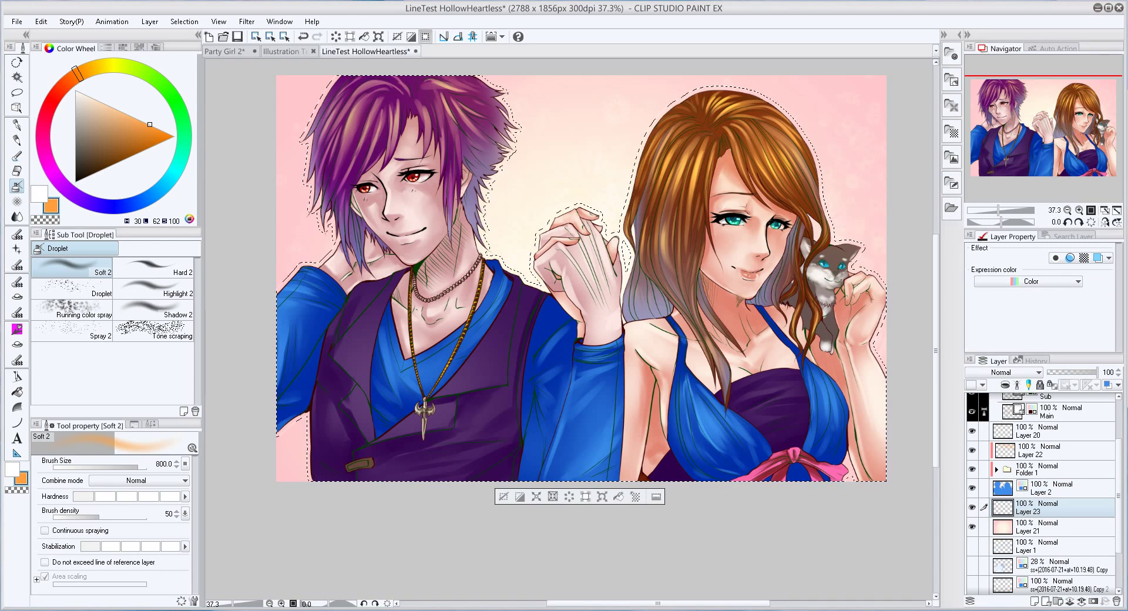
Fill the expanded silhouette selection on Layer 23 with black and clear the selection
left_click(246, 21)
key("Escape")
key("g")
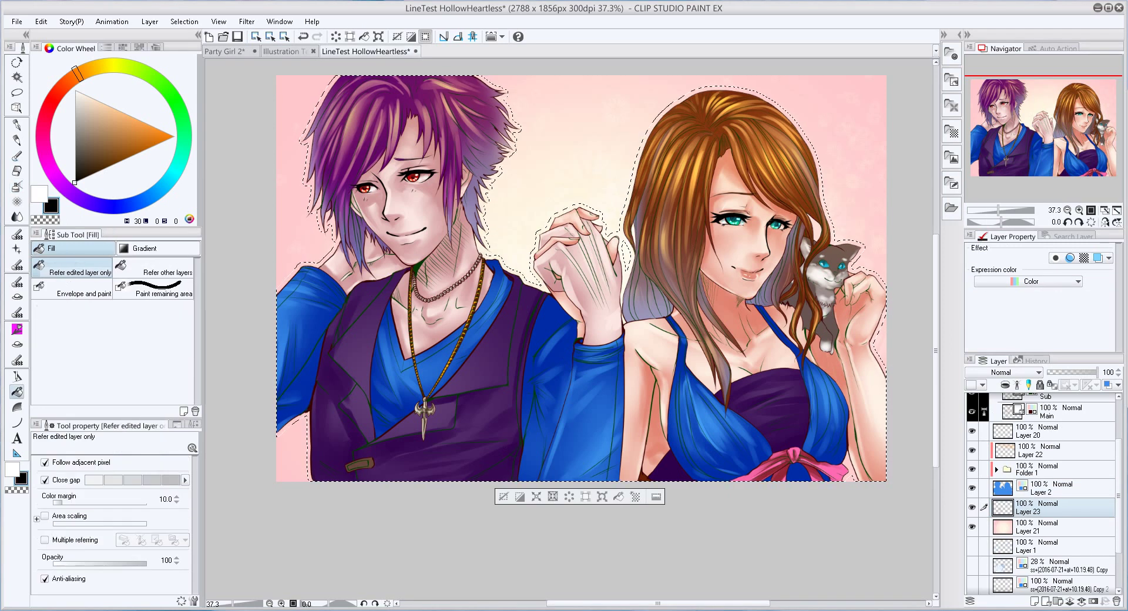
left_click(388, 288)
key("ctrl+d")
Apply a Gaussian blur to the black silhouette on Layer 23 and recolour it with a periwinkle blue layer colour
left_click(247, 21)
left_click(388, 71)
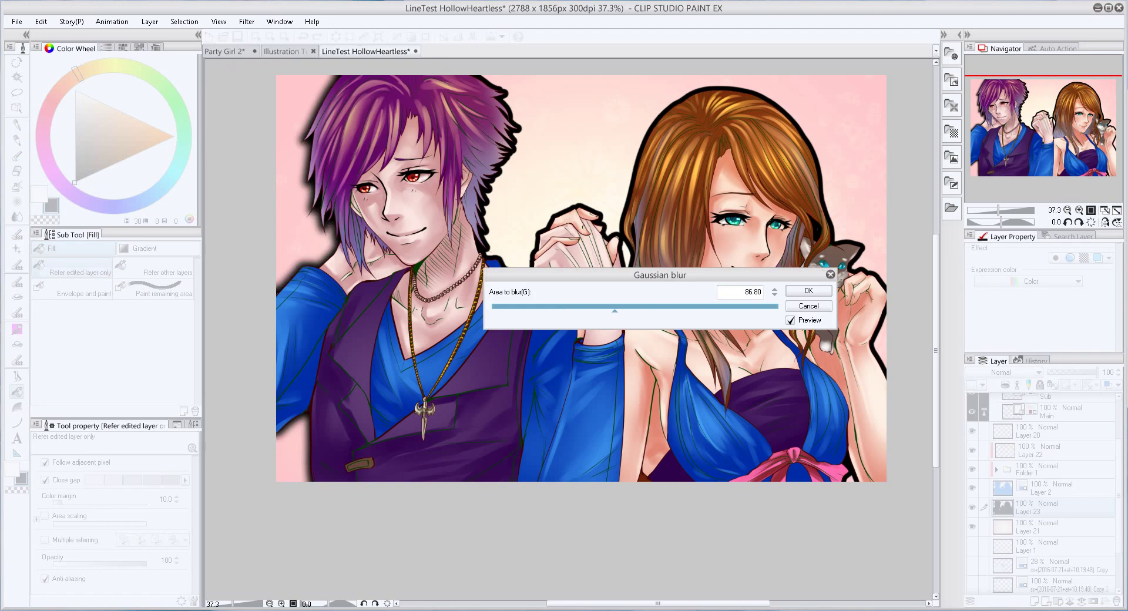
left_click(805, 292)
left_click(1097, 257)
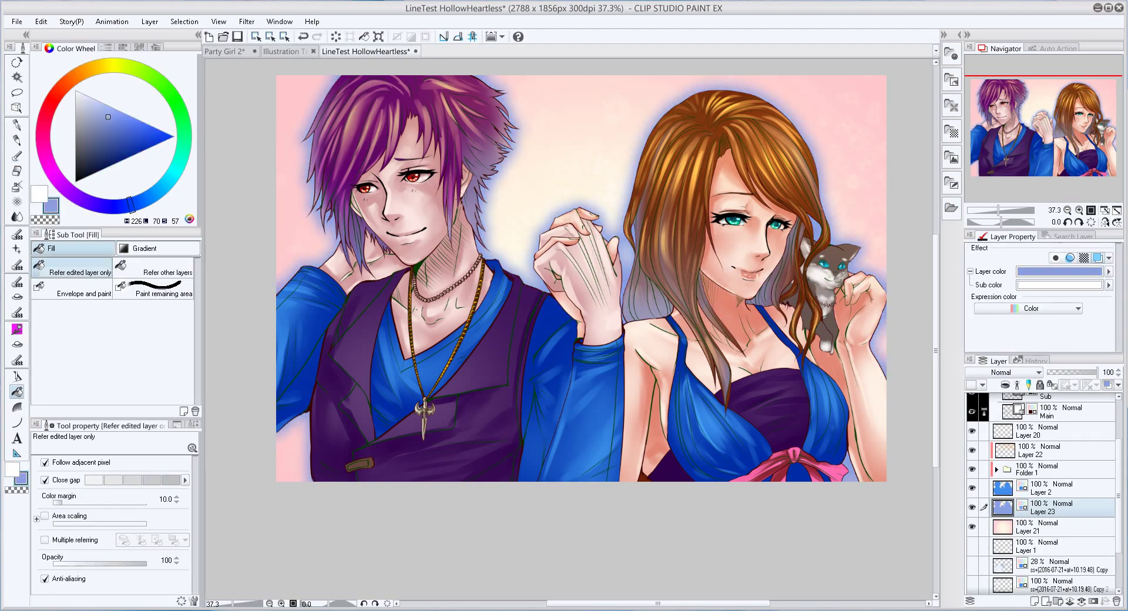
Add a clipped layer above Layer 22, set its blending to Multiply and choose a light blue colour
scroll(890, 482, "down", 2)
scroll(1046, 493, "up", 1)
left_click(1002, 372)
left_click(979, 408)
left_click(118, 109)
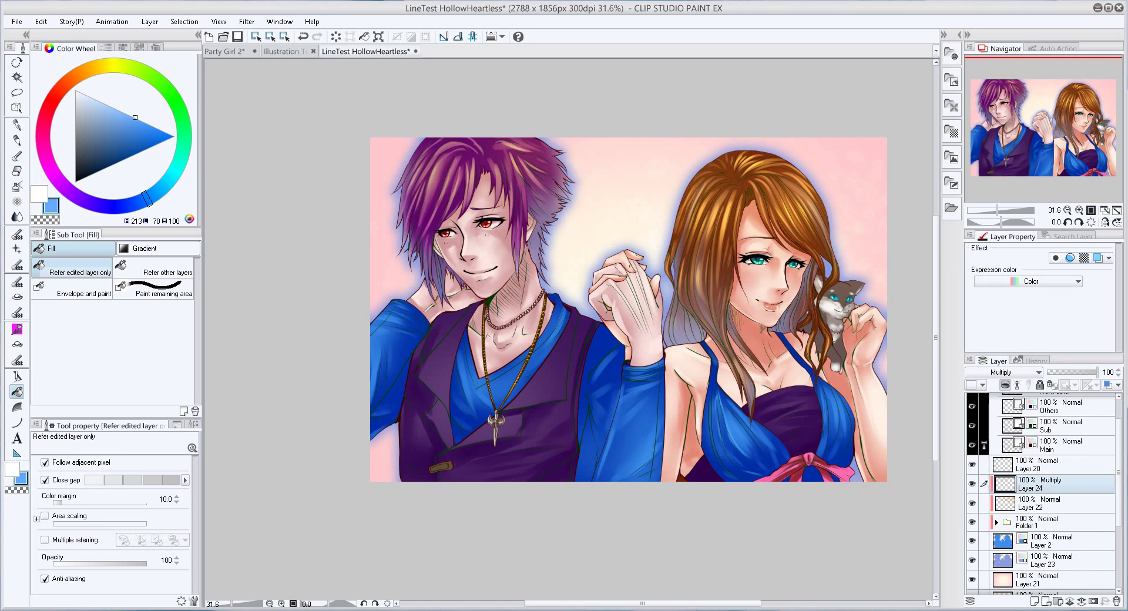
Switch the clipped layer to Hard light and airbrush light blue, followed by light red, over the characters with Soft 2 at size 1200
left_click(17, 185)
left_click(1001, 371)
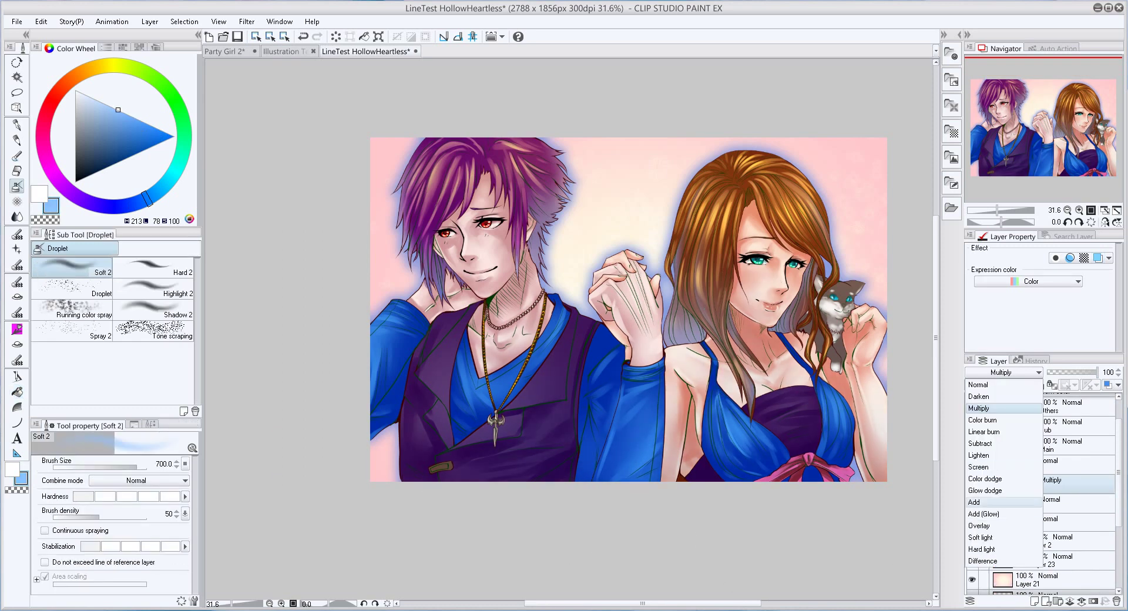
left_click(981, 549)
left_click(53, 95)
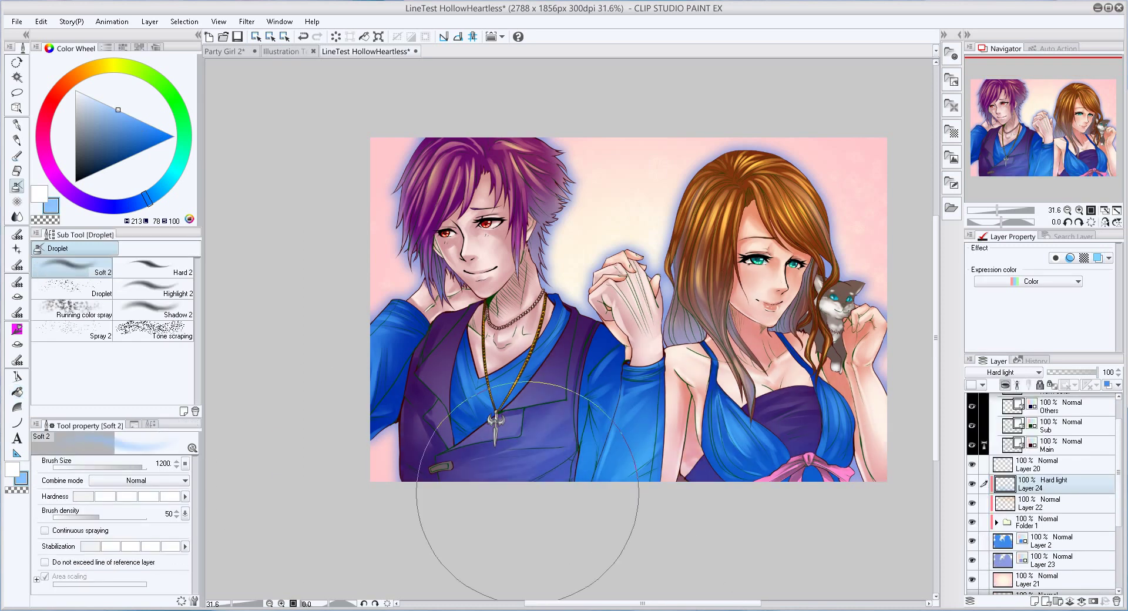
left_click(640, 302)
Add a layer above the Hard light layer, set it to Overlay and airbrush saturated red blush on the man's face with a smaller Soft 2 brush
key("bracketleft")
key("bracketleft")
key("bracketleft")
key("bracketleft")
key("bracketleft")
left_click(1034, 600)
left_click(1001, 372)
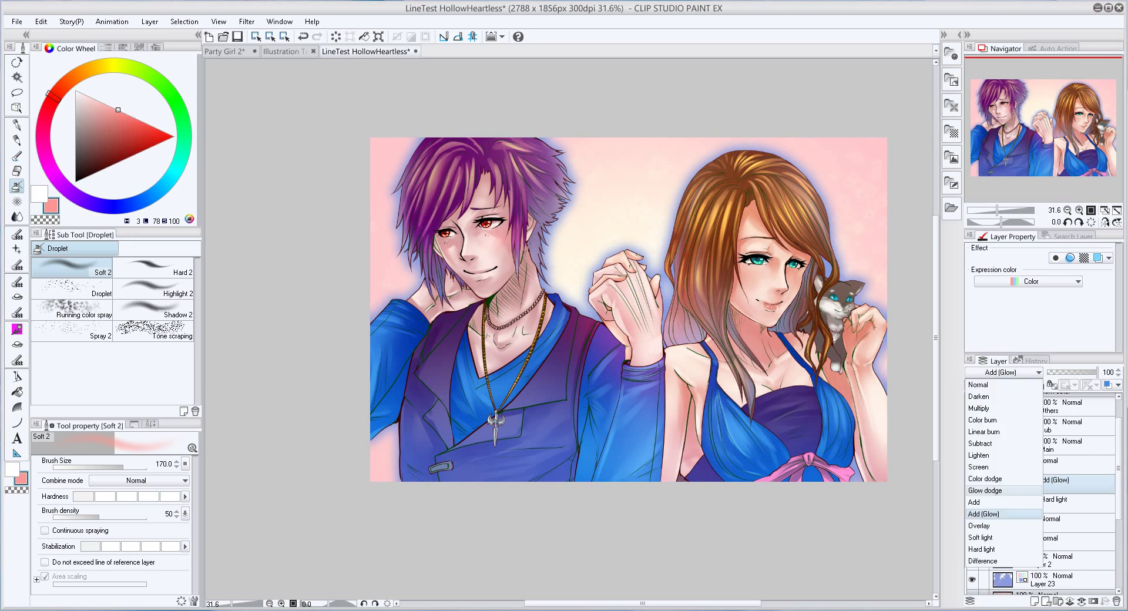
left_click(980, 528)
left_click(173, 135)
key("bracketleft")
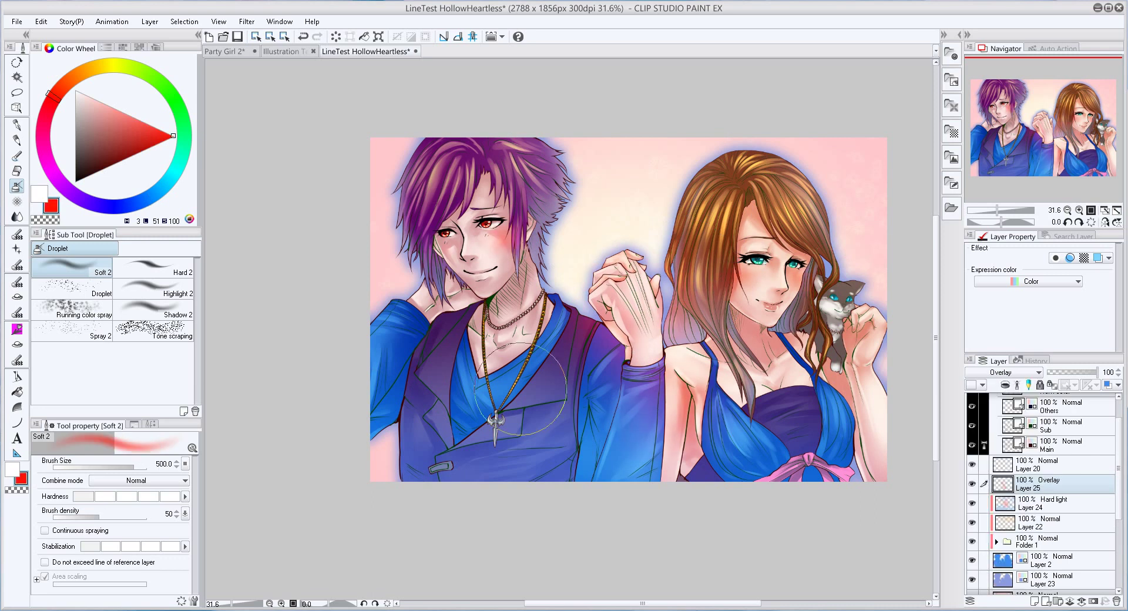